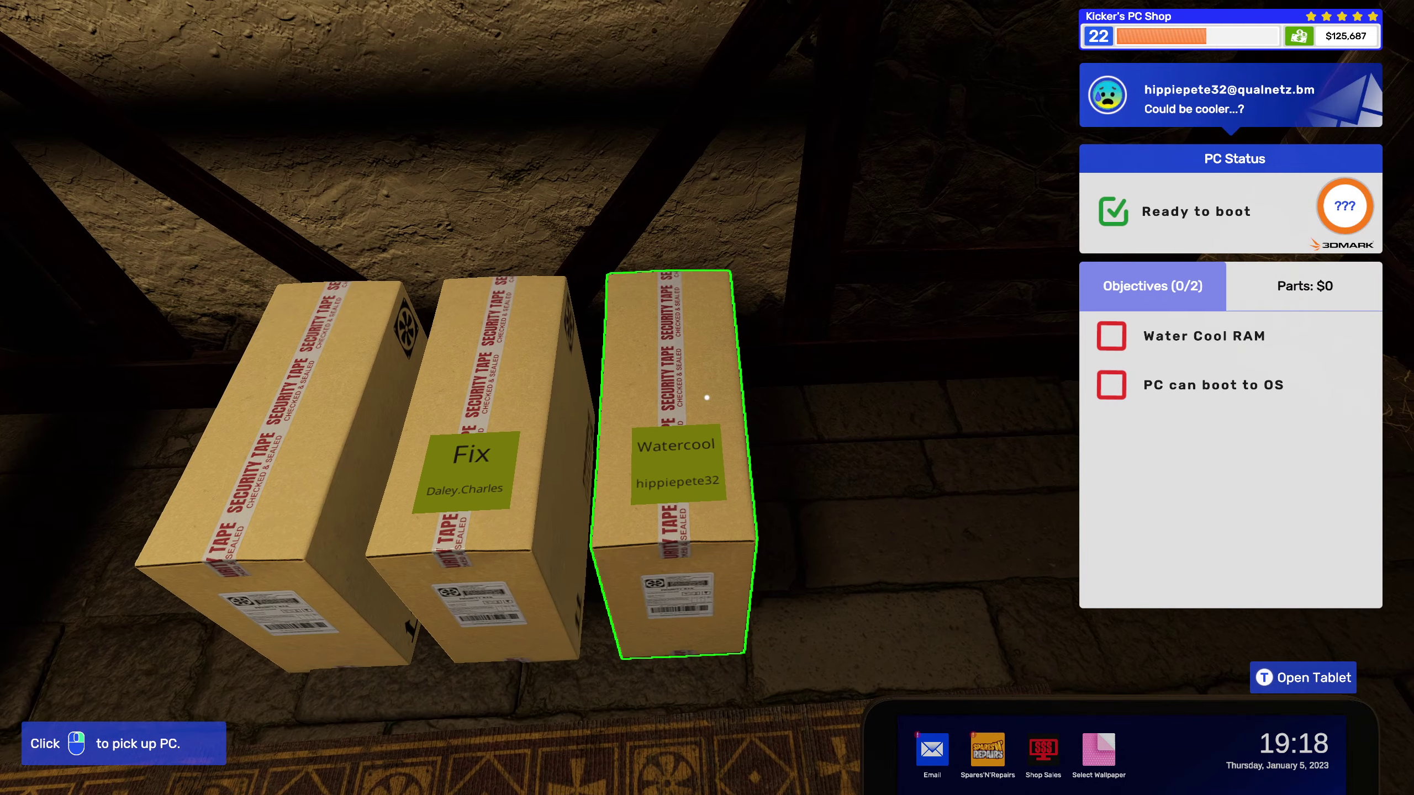
Step: Move the Watercool PC onto the workbench, collect the parts delivery, and approach the desk PC
click(707, 398)
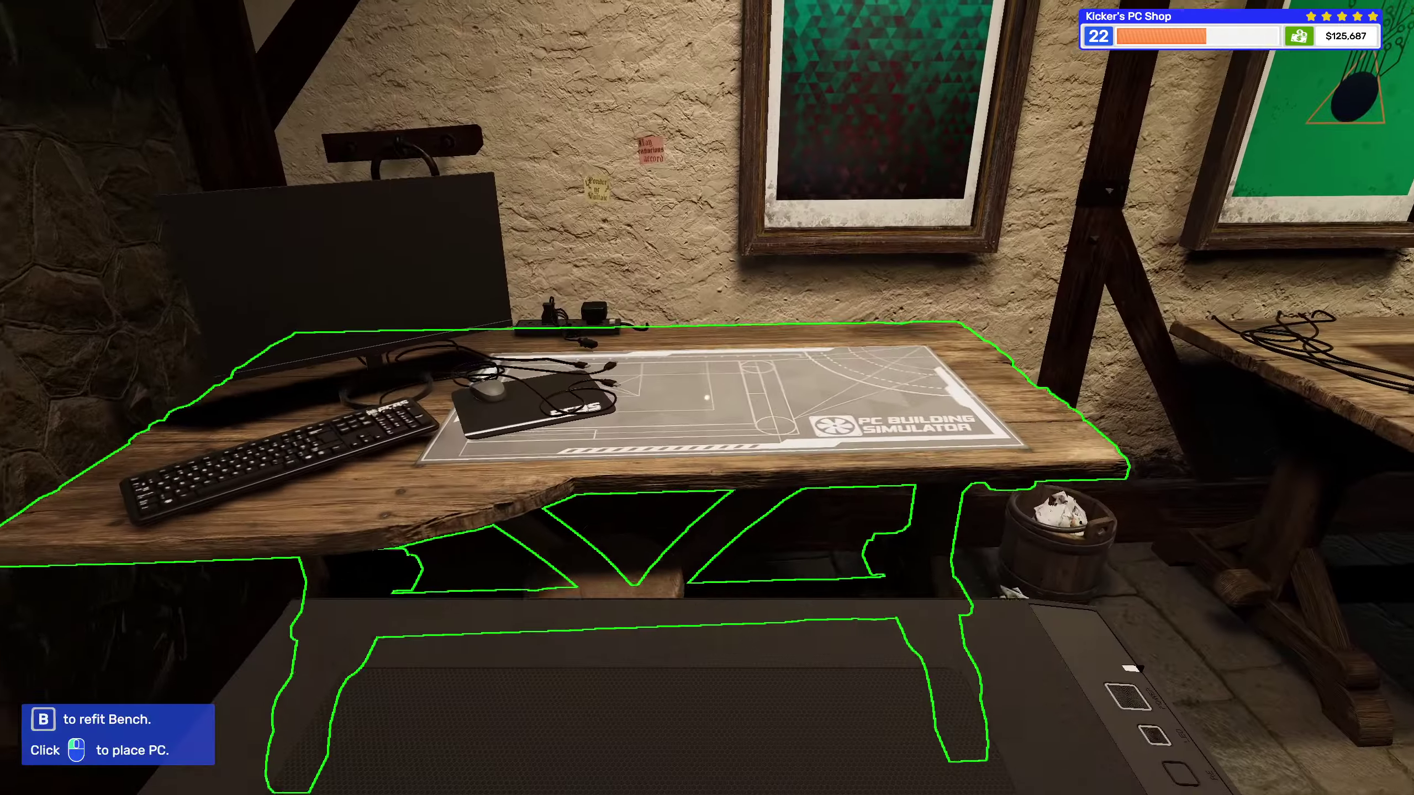
click(707, 398)
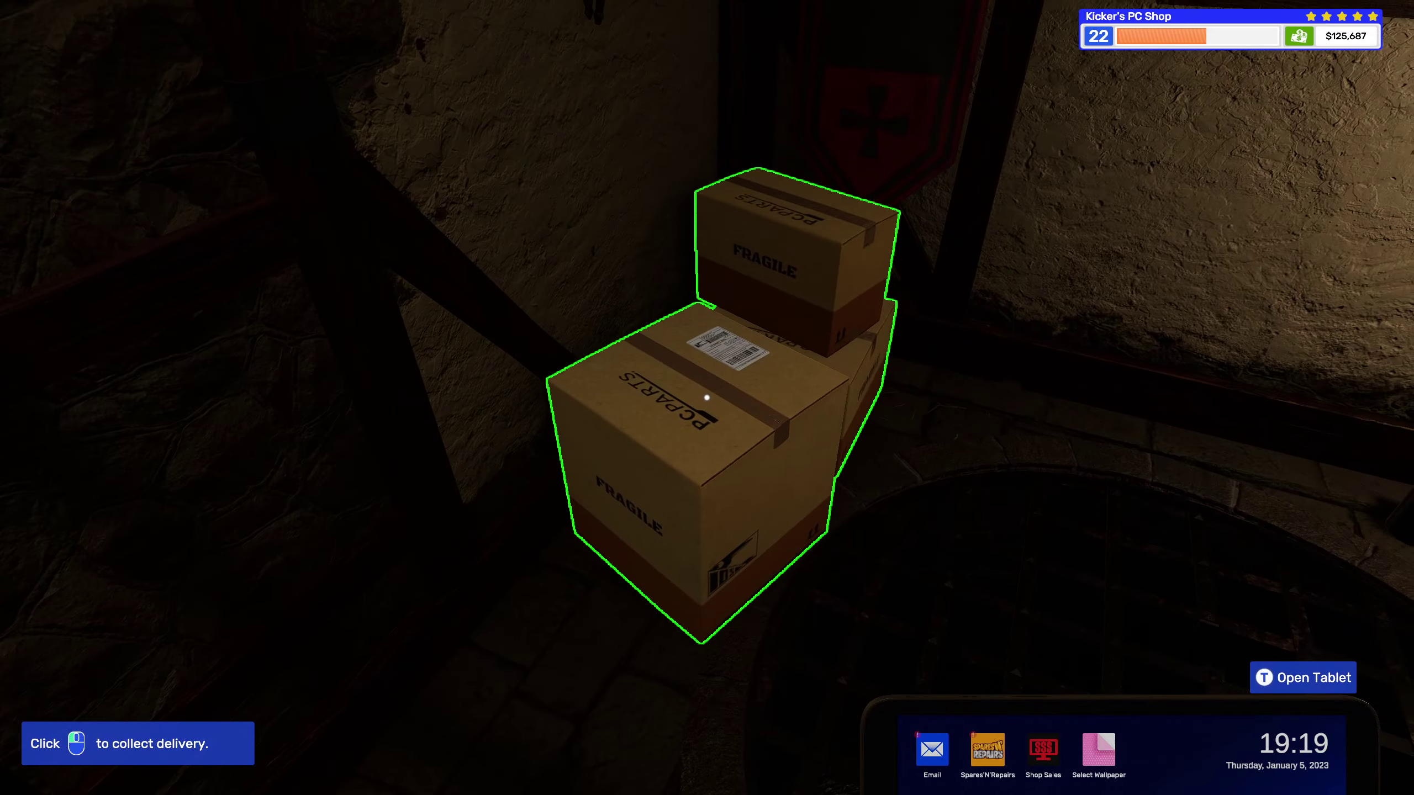
click(707, 398)
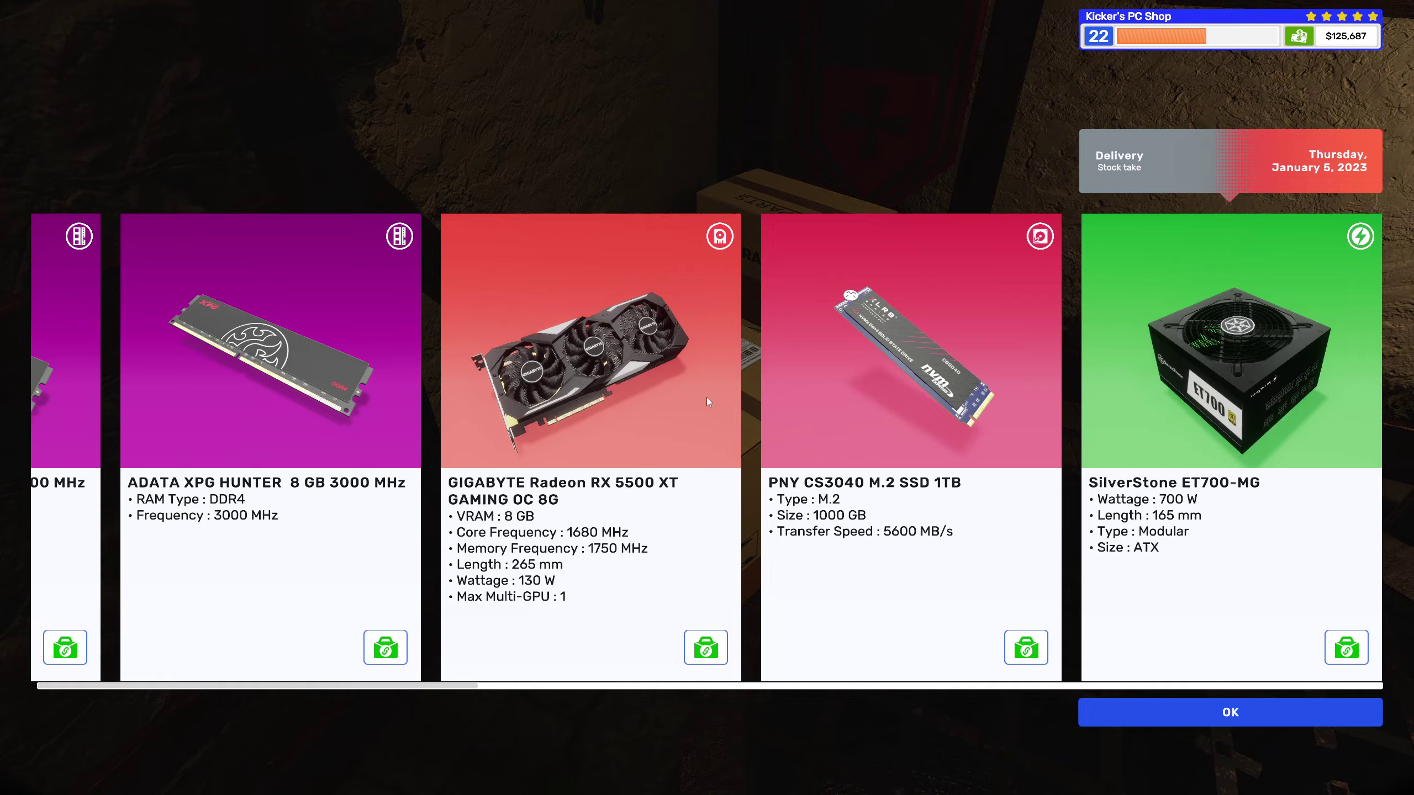
click(1171, 713)
key(w)
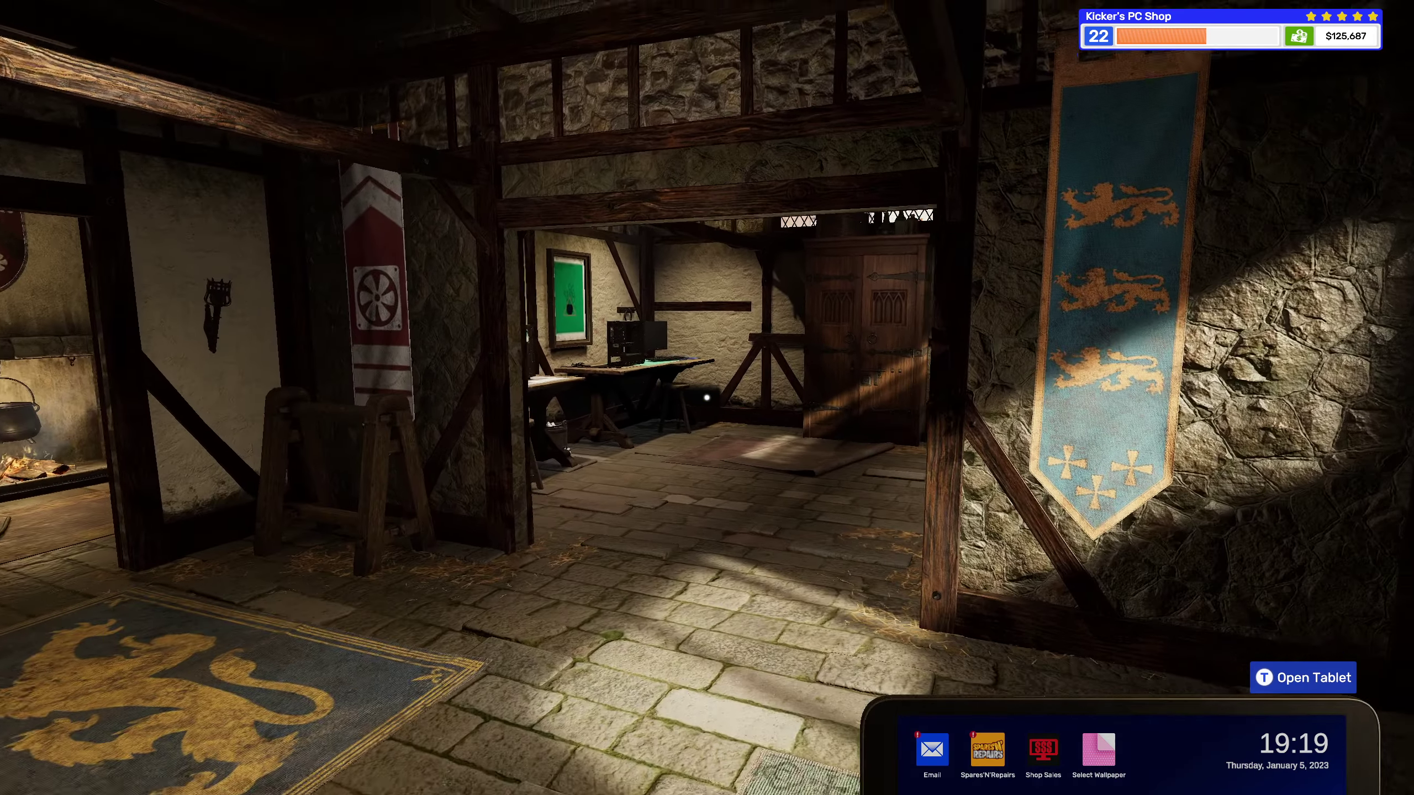
key(w)
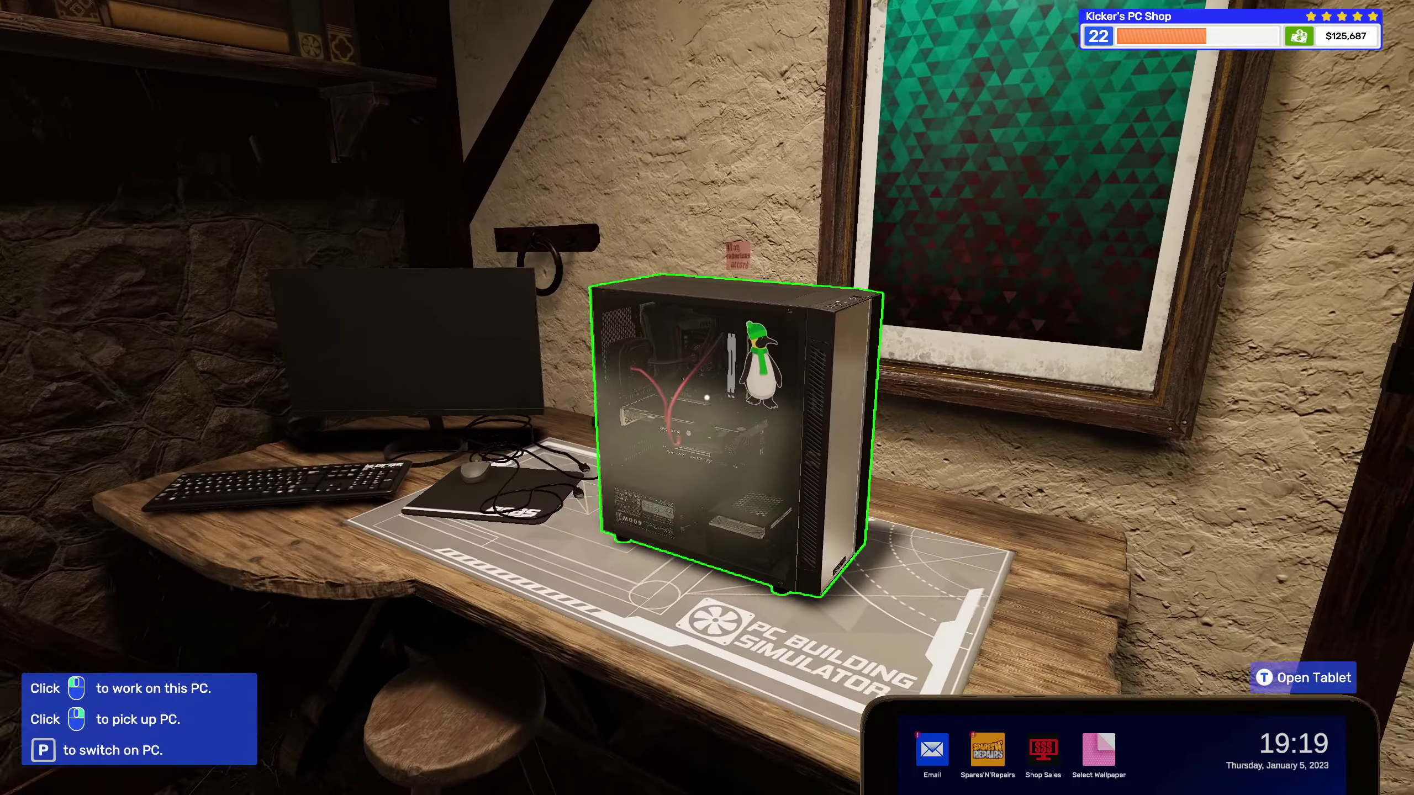
Step: Remove the Watercool PC's side panel, release the memory clip and pull out the RAM stick
click(708, 399)
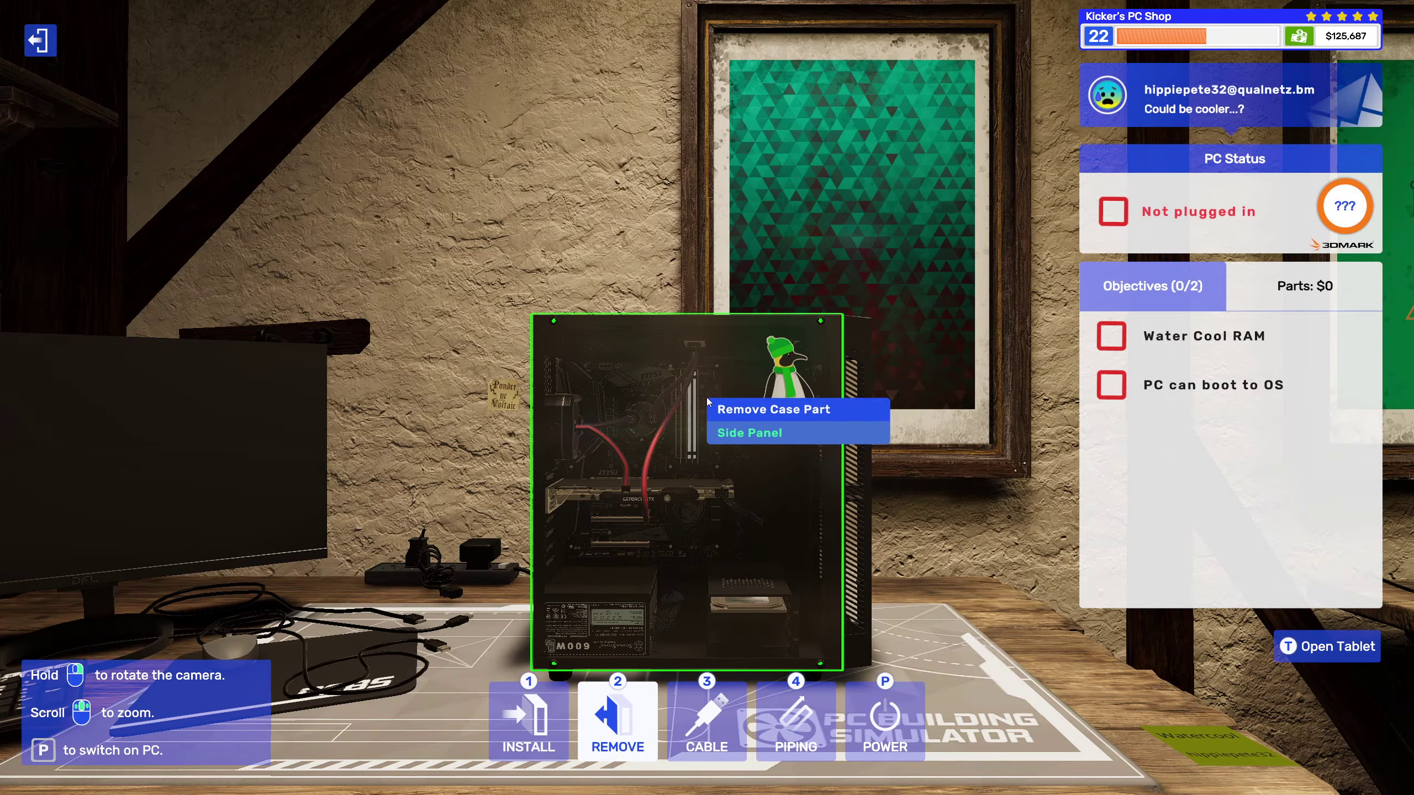
click(705, 422)
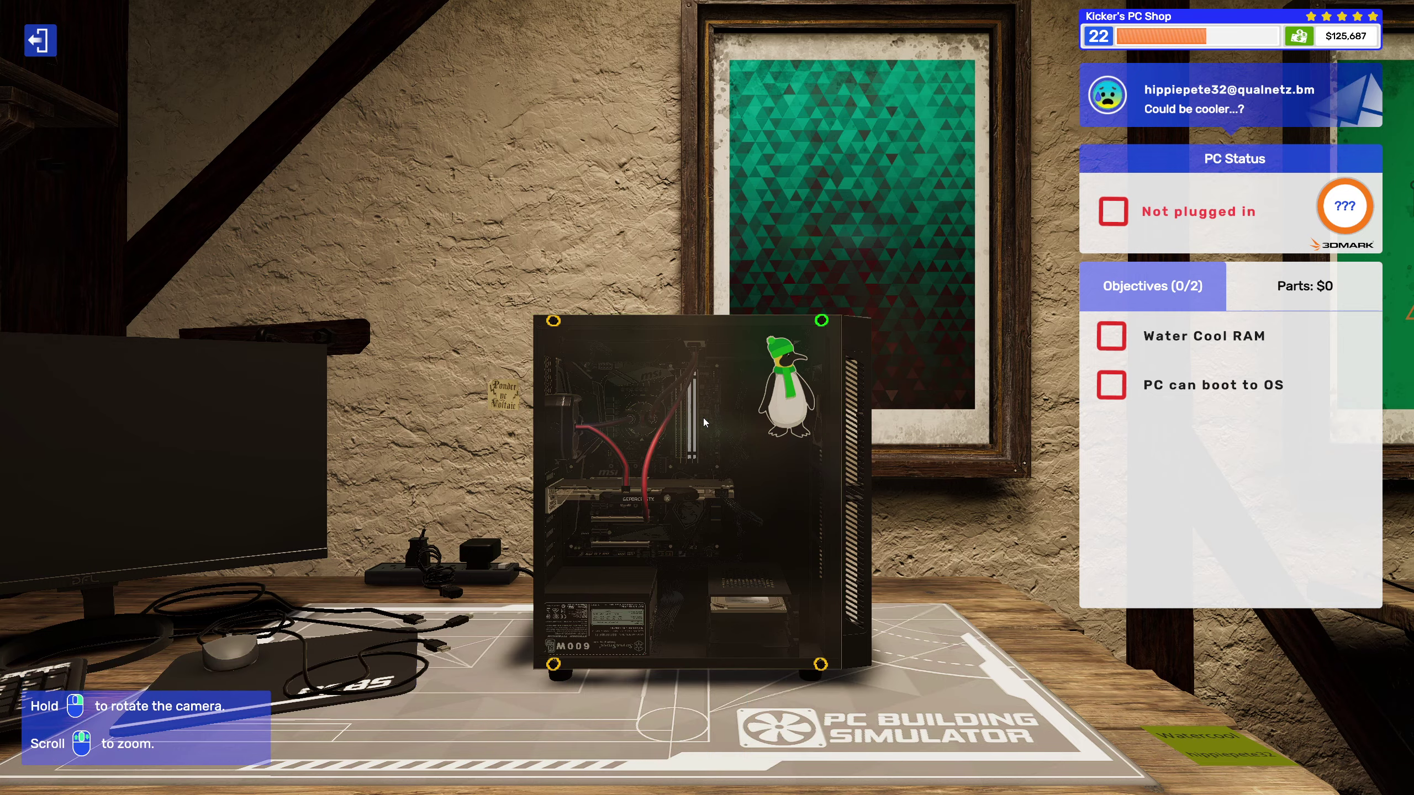
scroll(730, 442, up, 2)
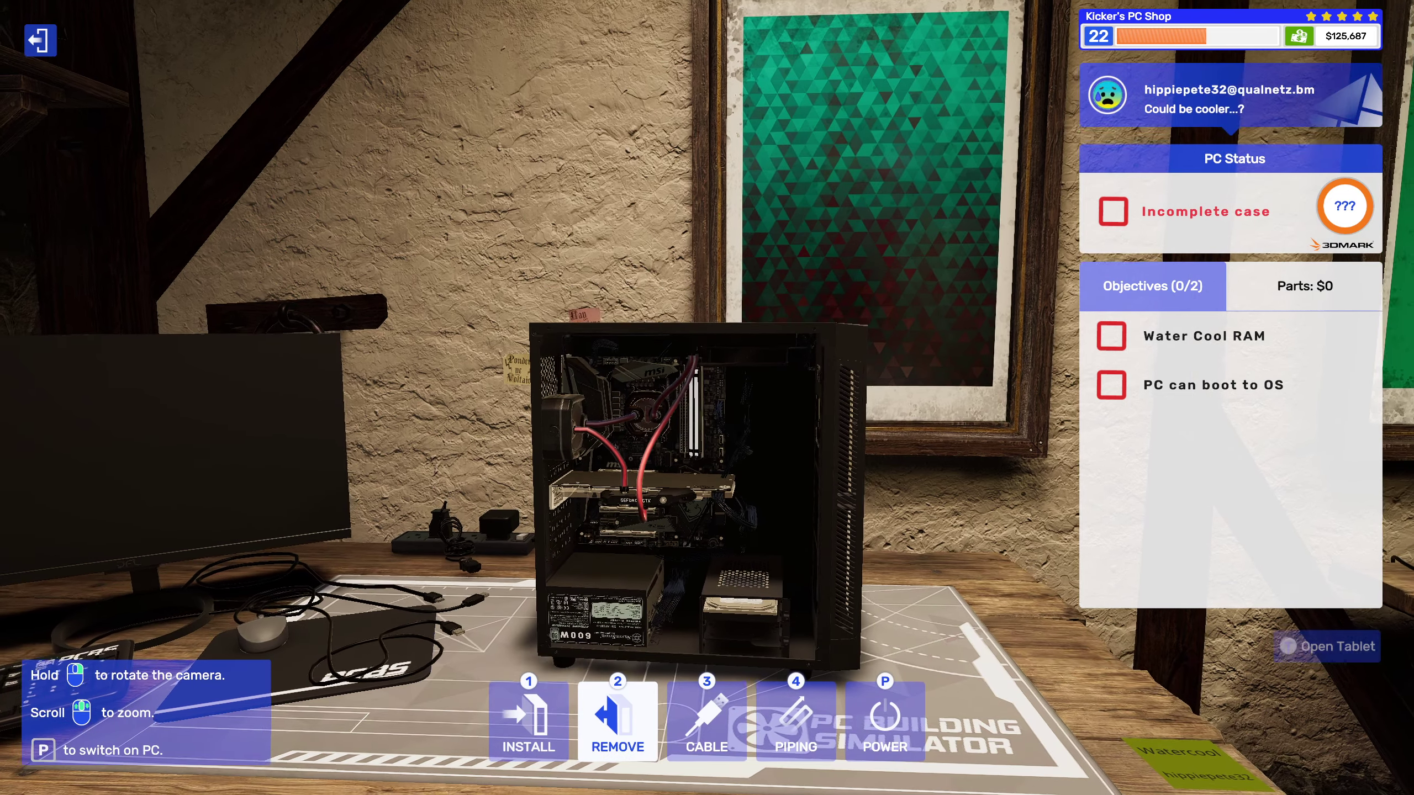
scroll(738, 452, up, 2)
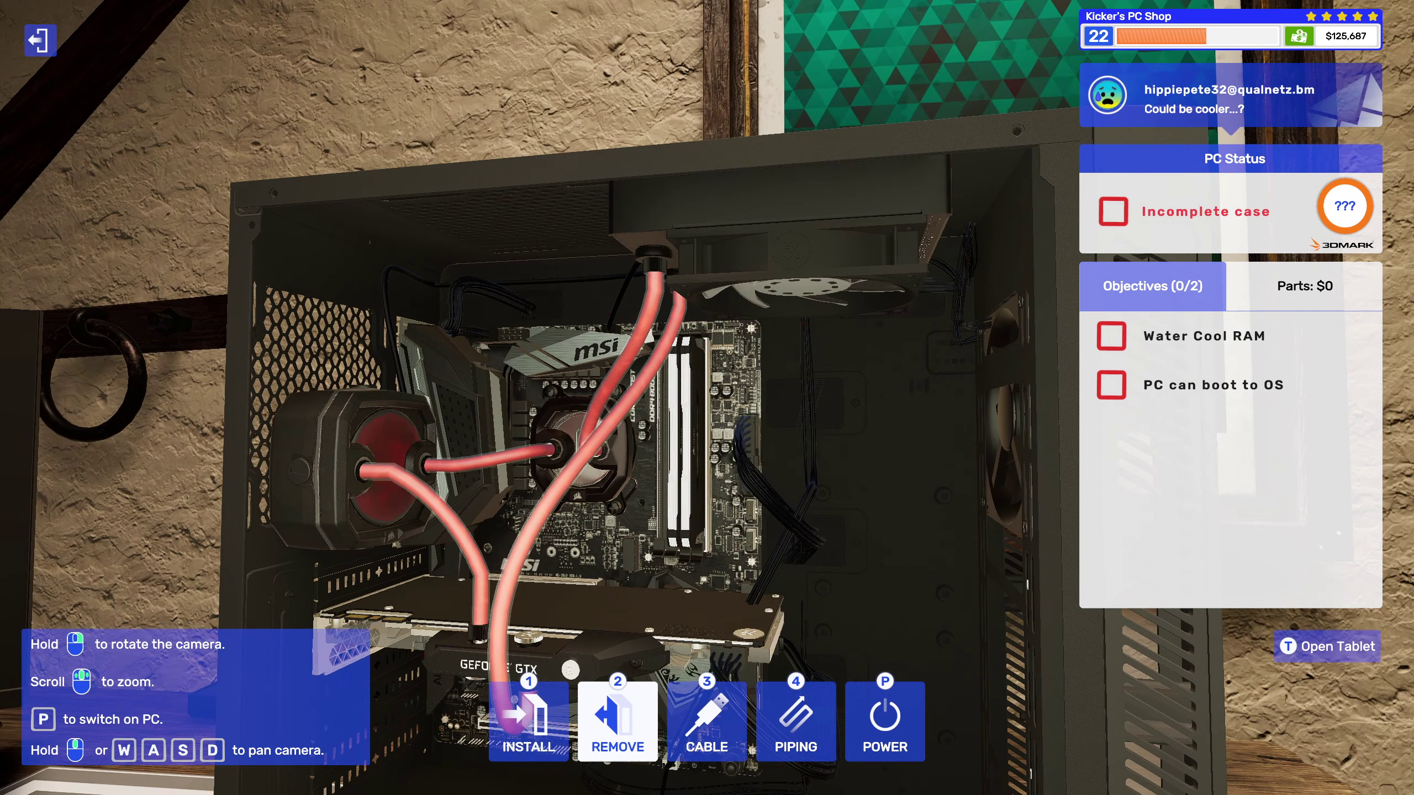
drag(682, 564, 685, 338)
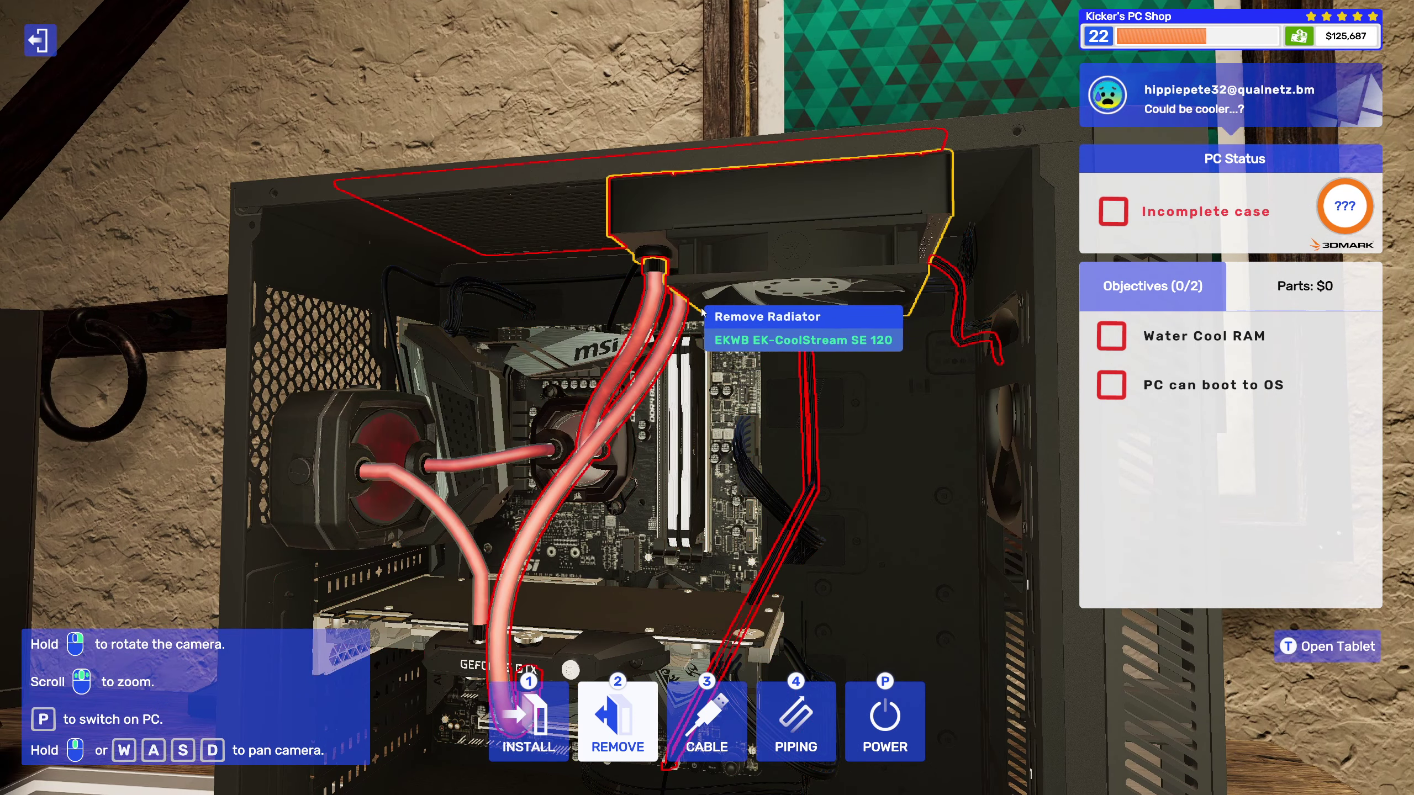
click(699, 340)
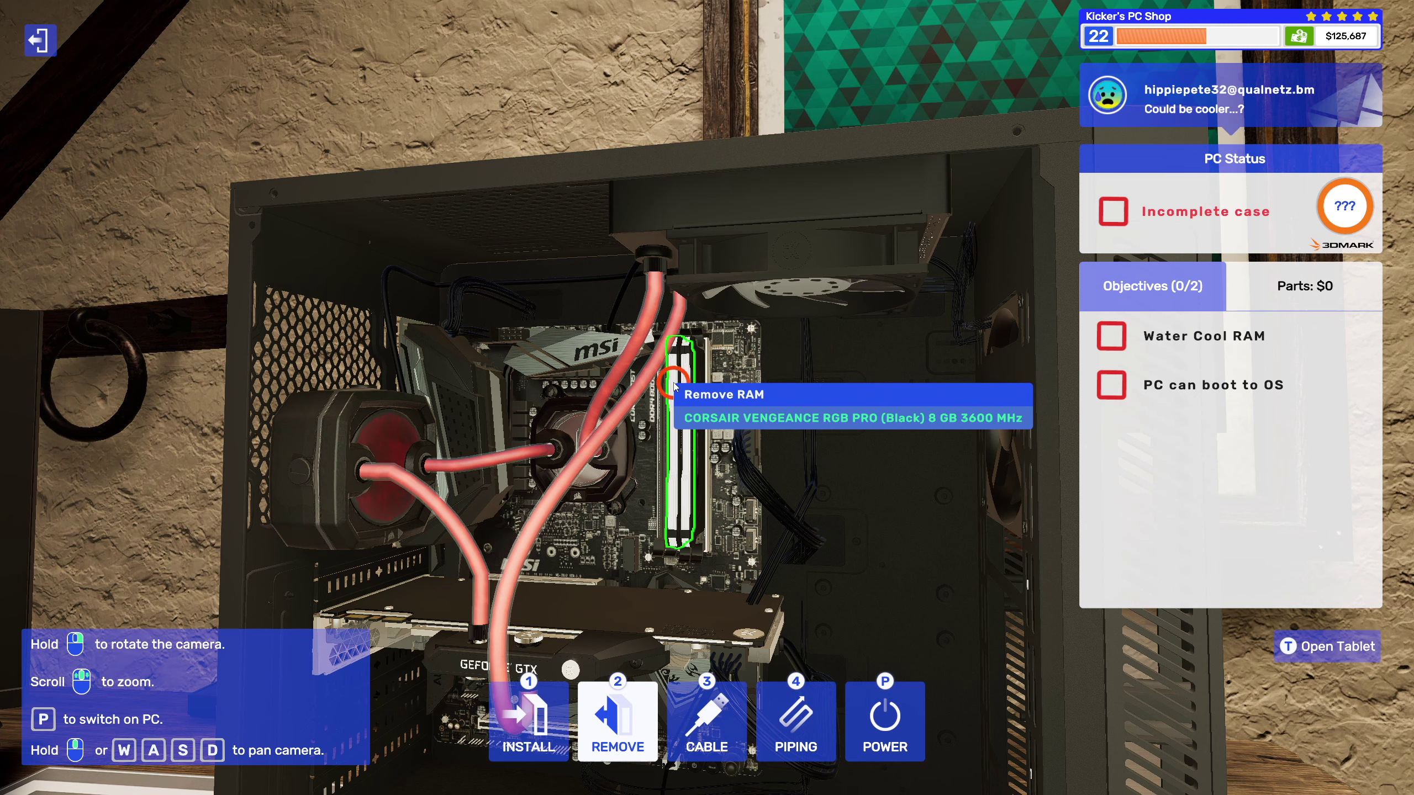
click(685, 386)
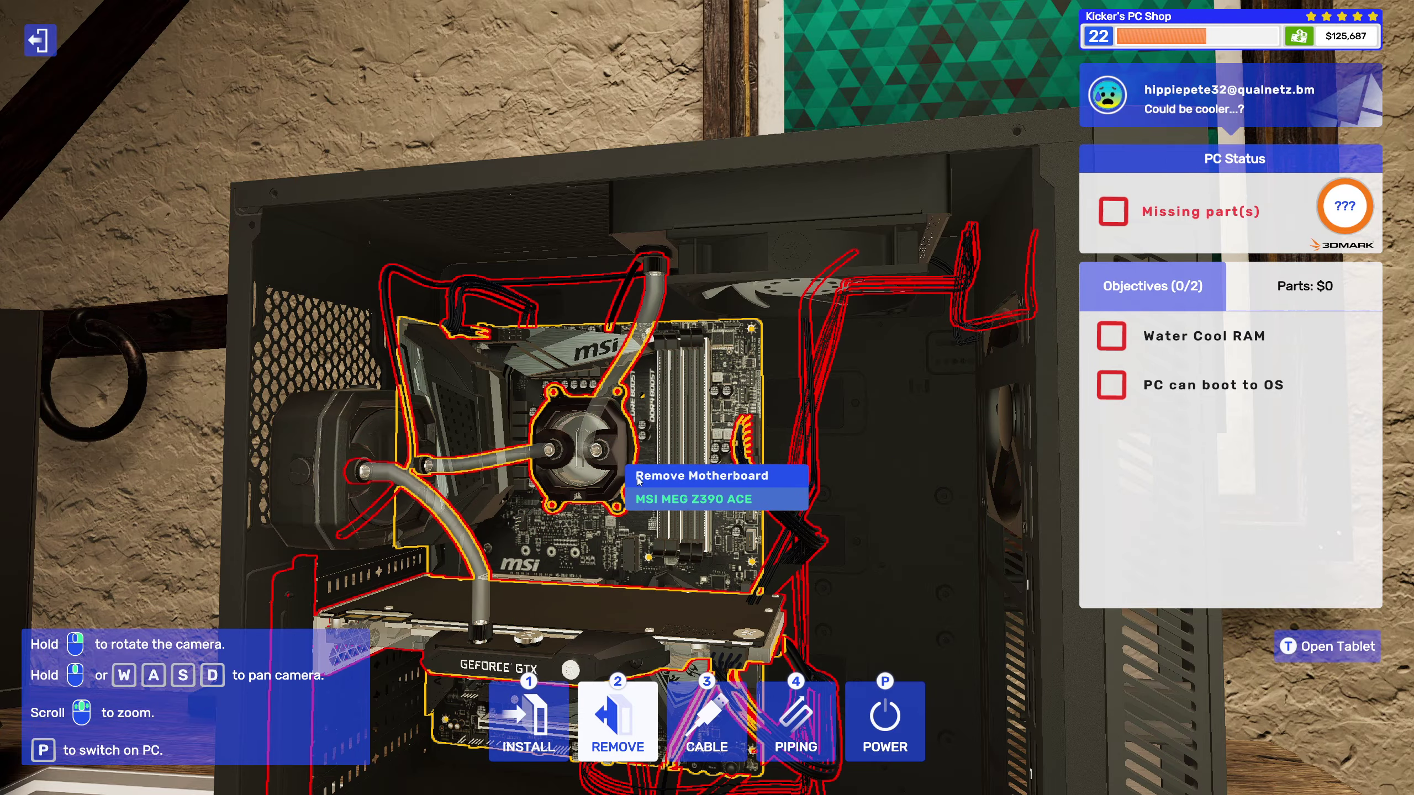
drag(626, 462, 615, 462)
Step: Load two Corsair RAM sticks onto the water cooling bench
key(Escape)
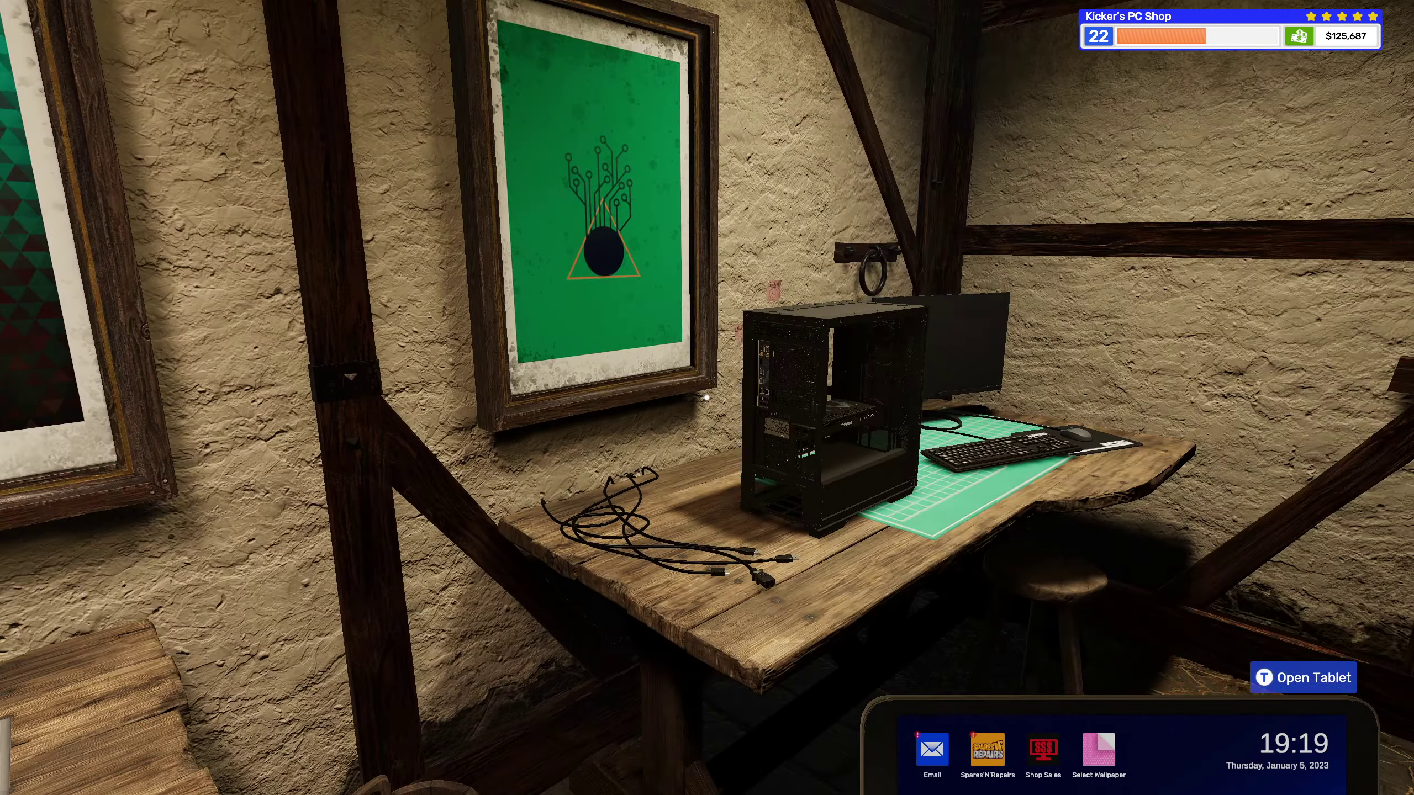
key(w)
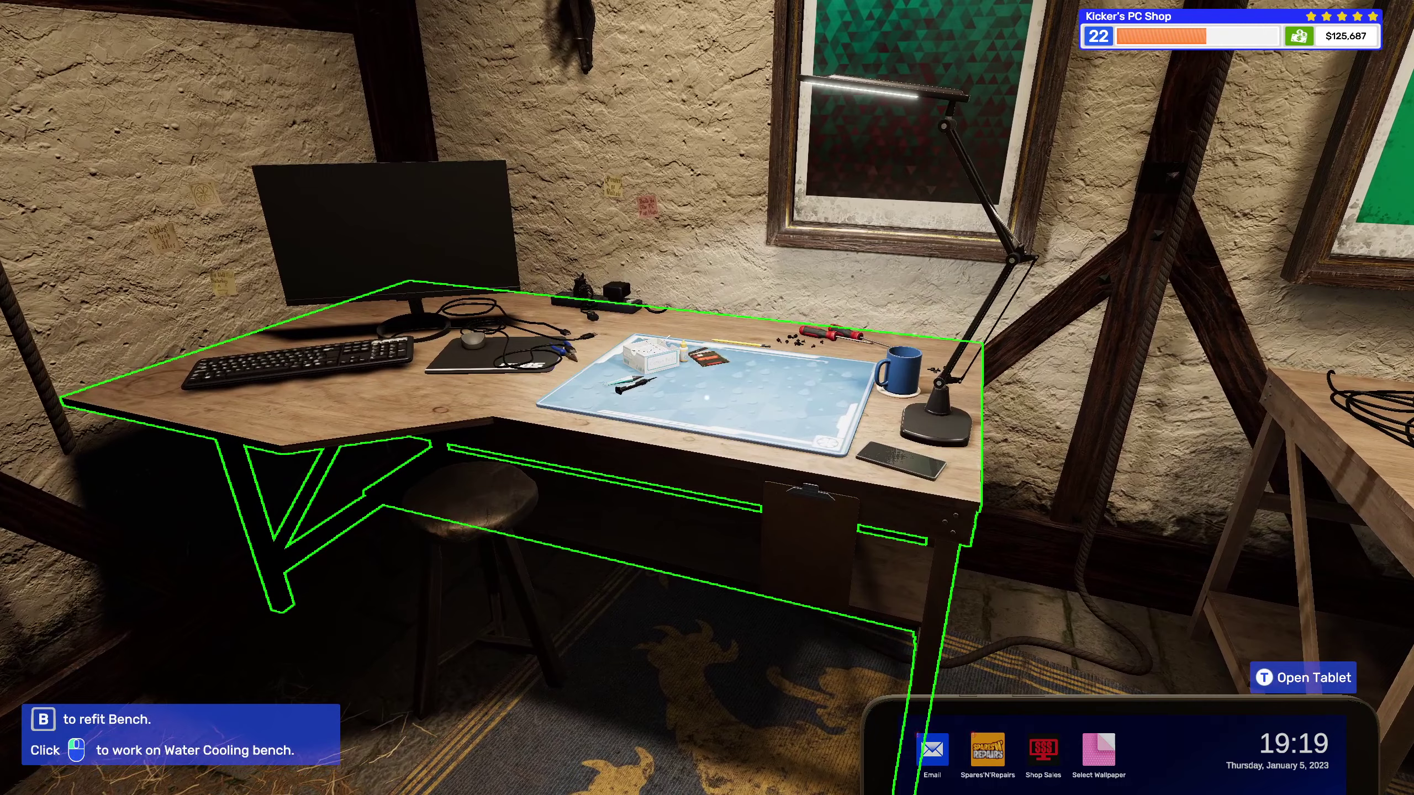
click(708, 398)
key(i)
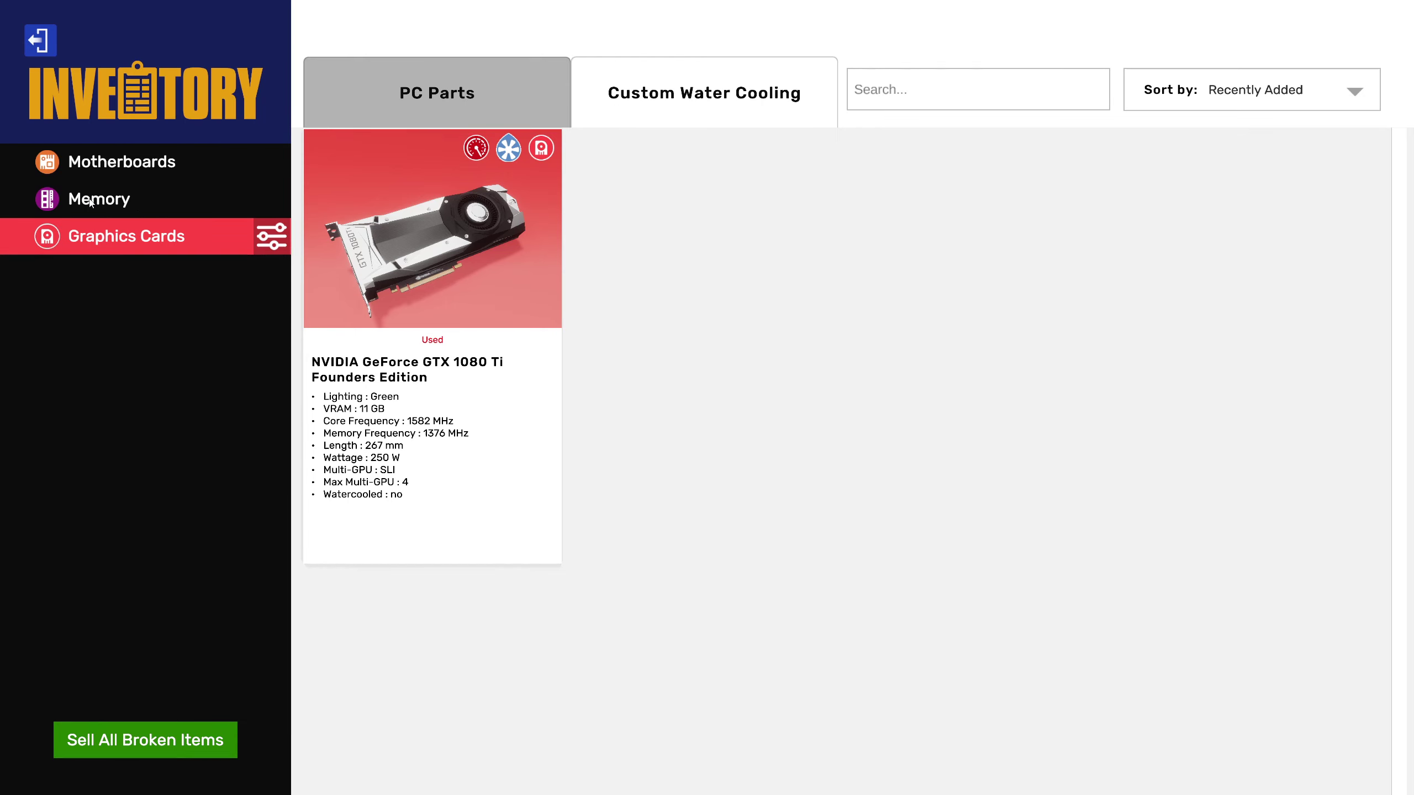
click(91, 201)
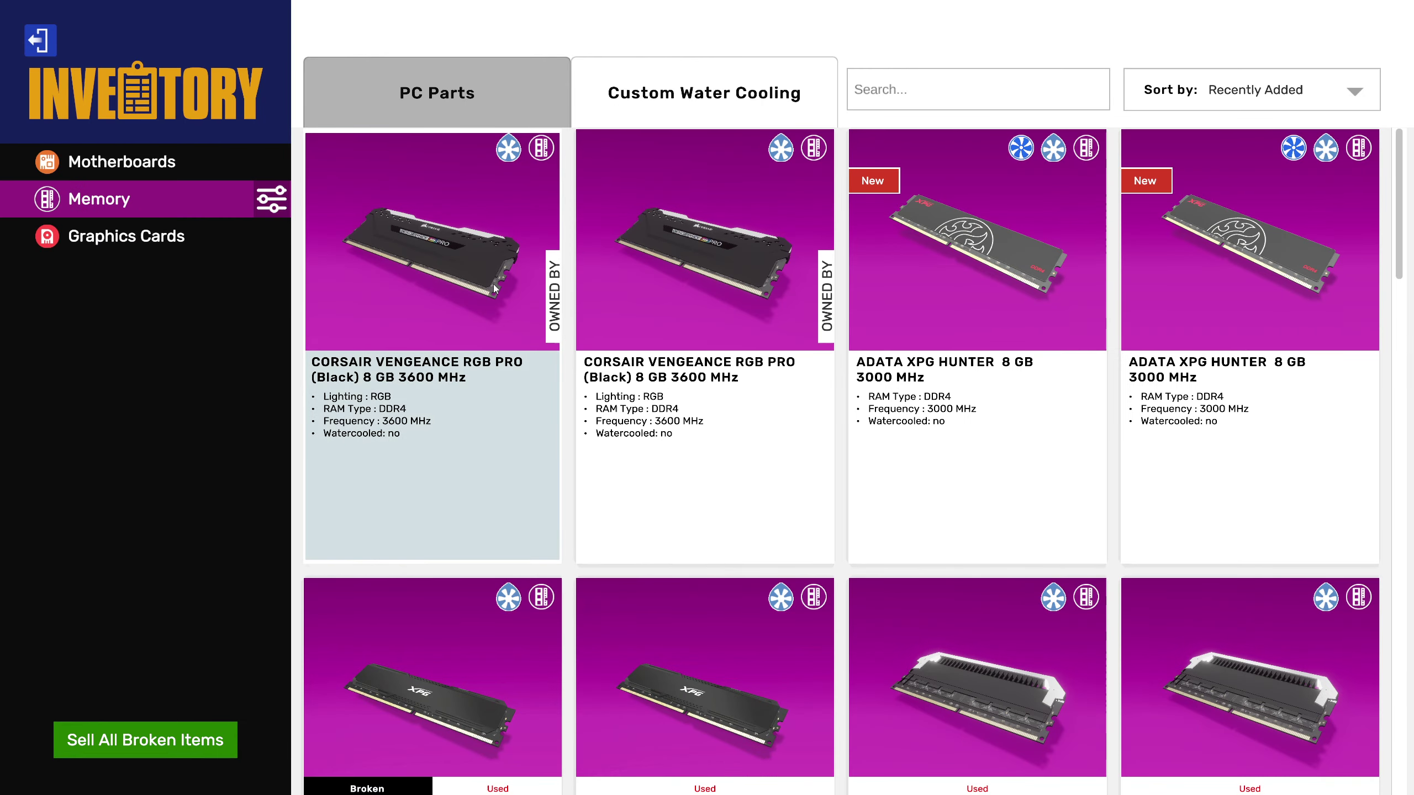
click(480, 267)
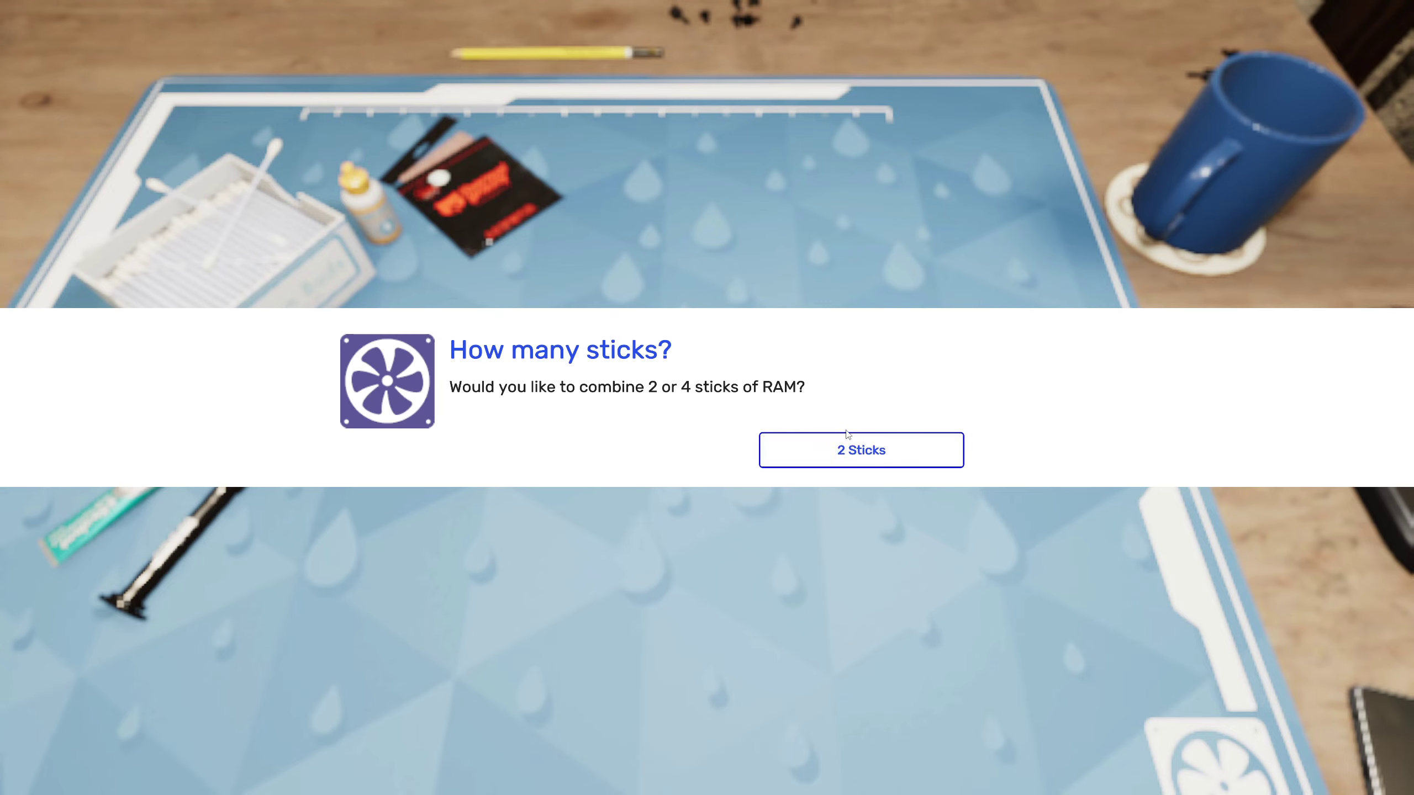
click(853, 453)
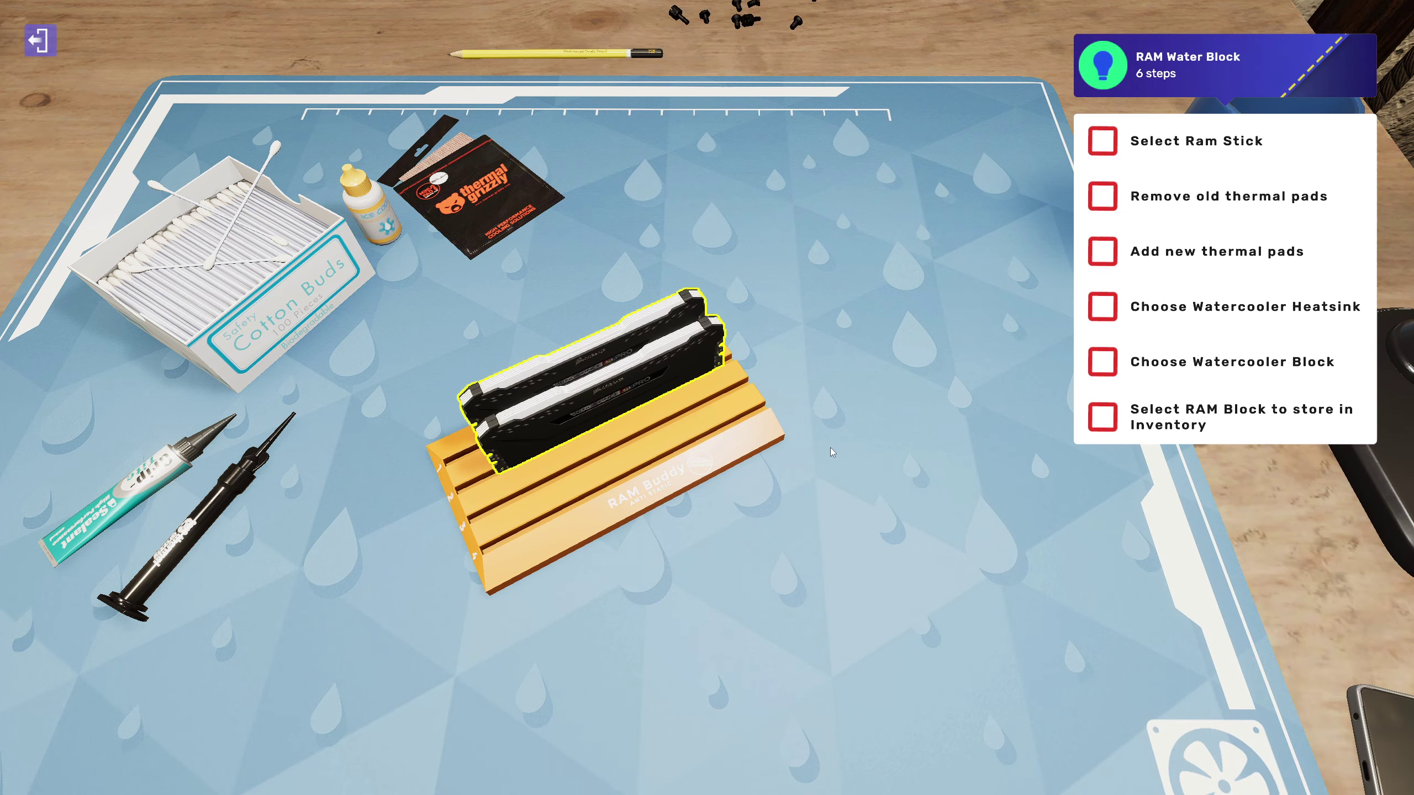
click(606, 396)
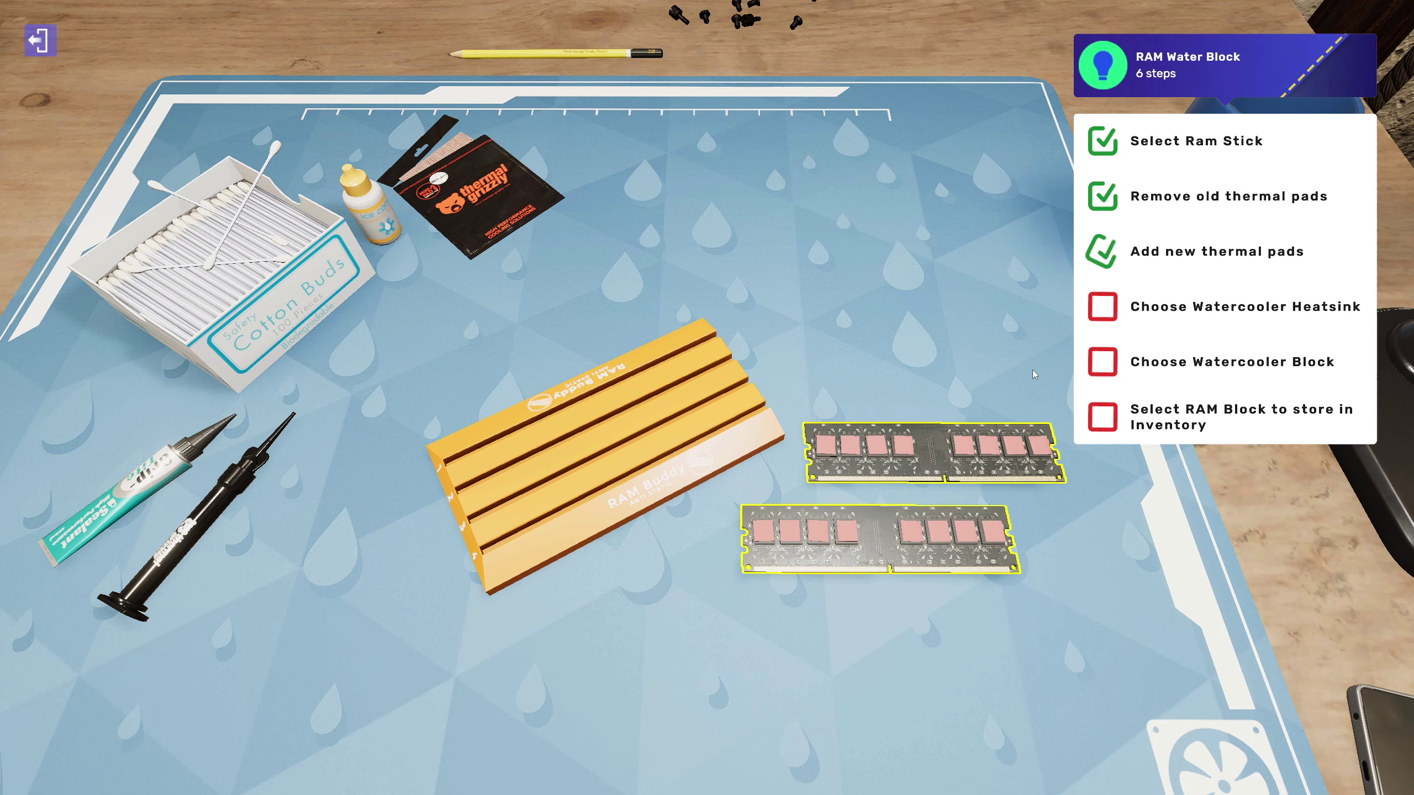
Step: Fit an Alphacool DRAM Heatsink and Alphacool DRAM Water Block X2 onto the RAM
click(984, 442)
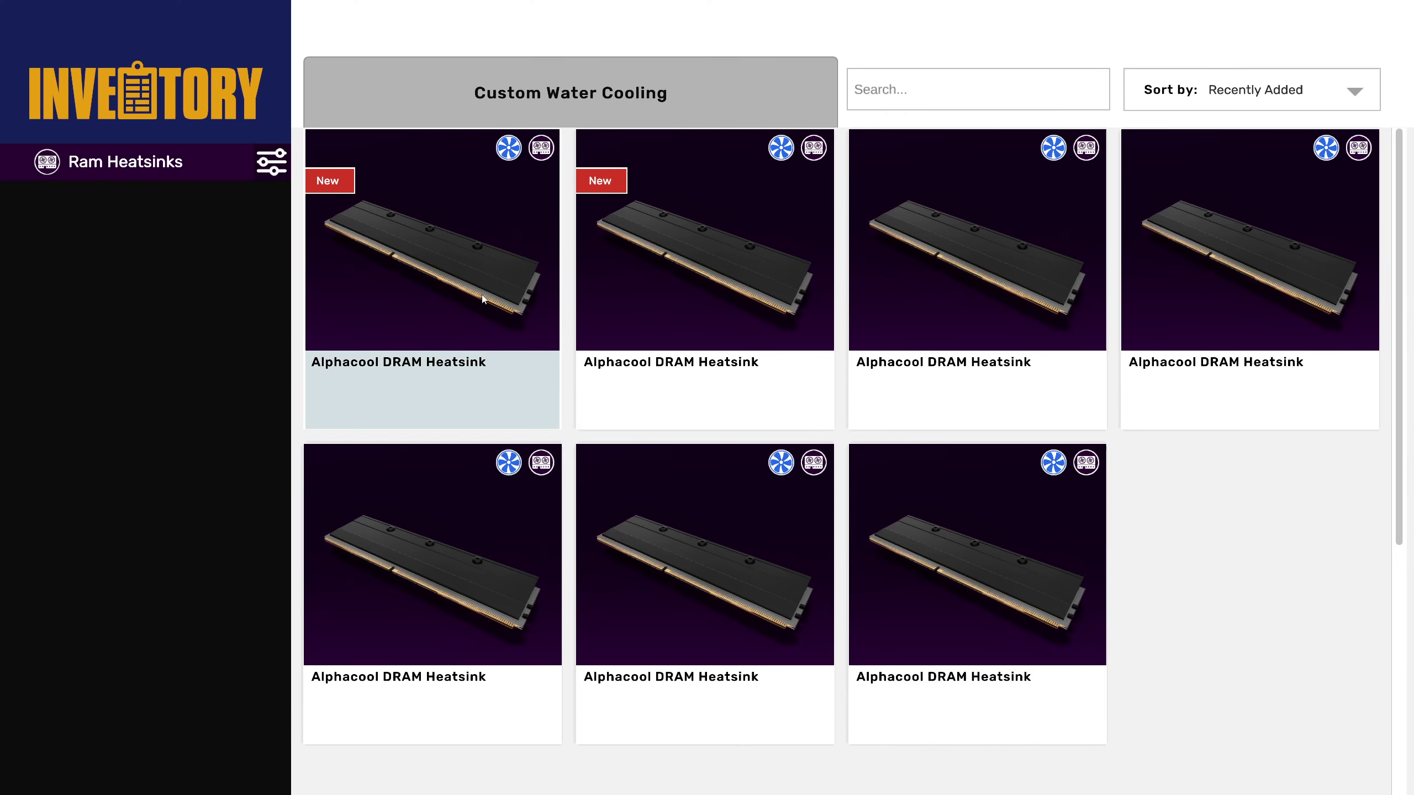
click(482, 296)
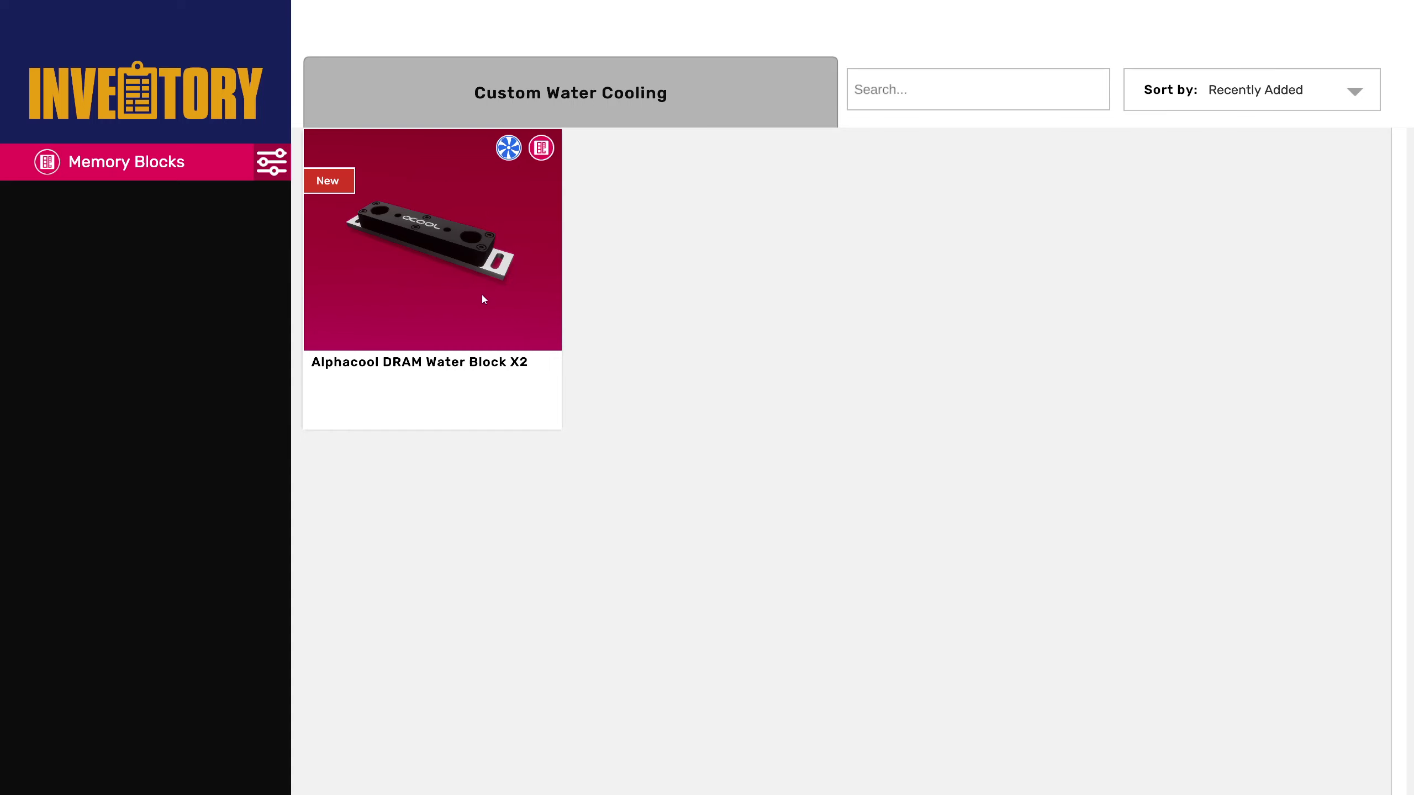
click(493, 287)
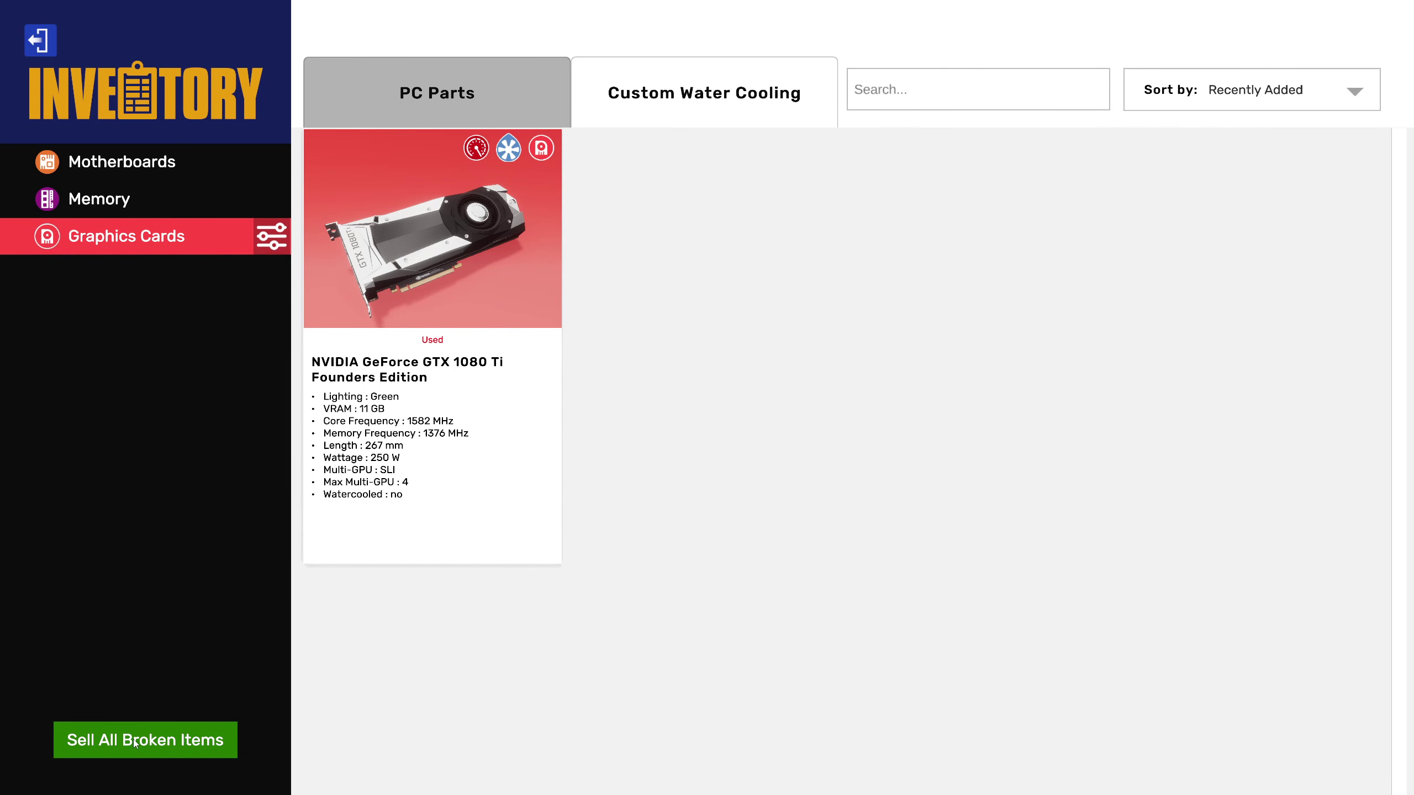
key(Escape)
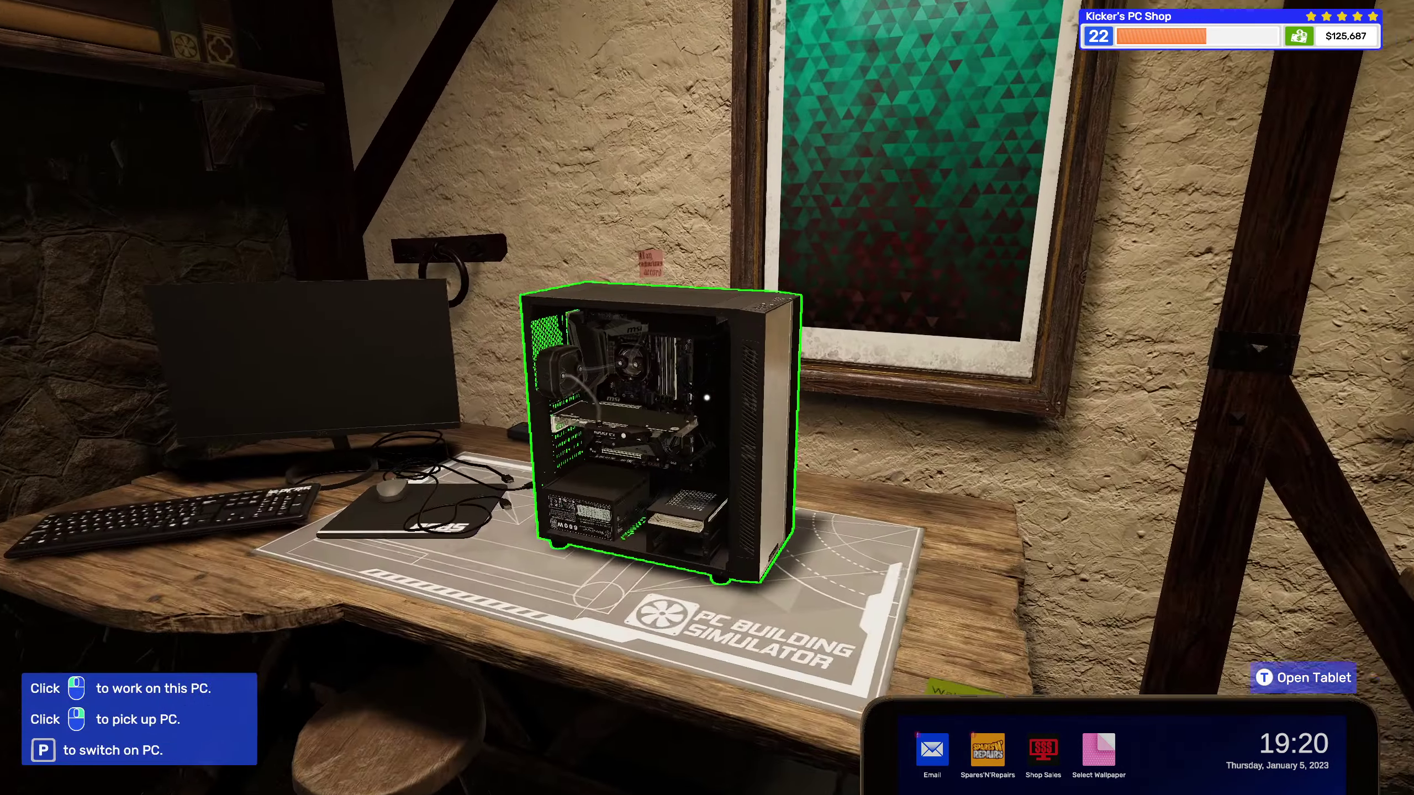
Step: Install the water-cooled RAM into its slot in the Watercool PC
click(707, 398)
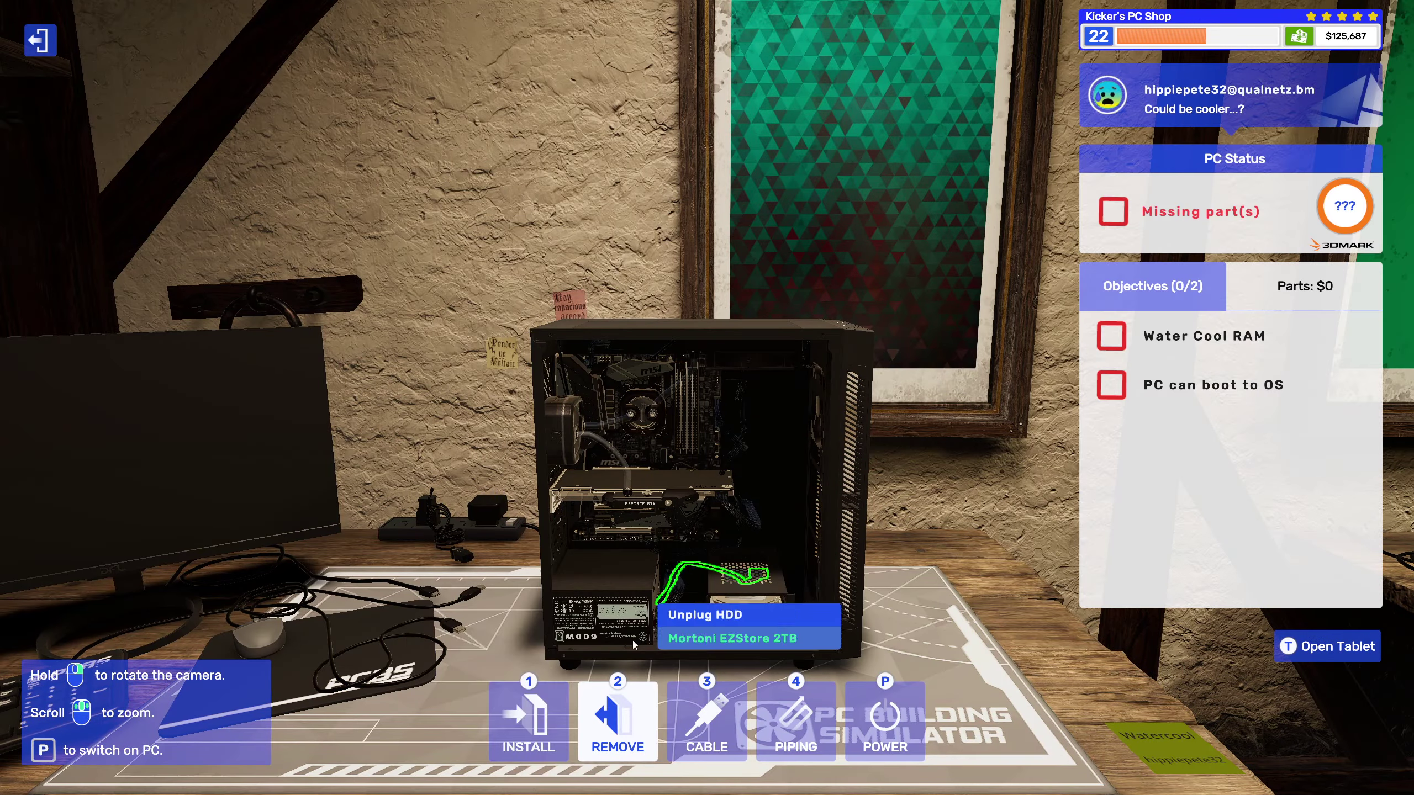
click(536, 736)
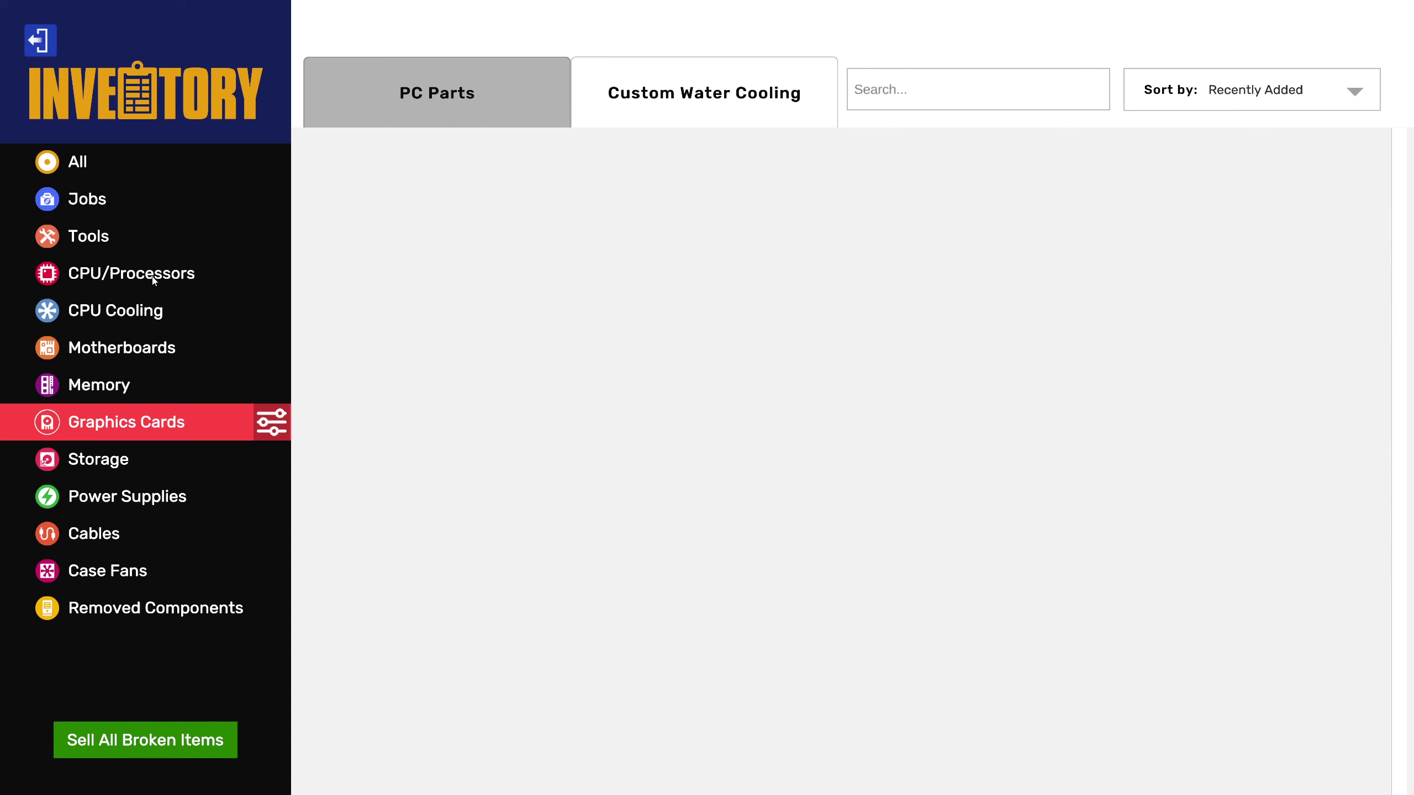
click(109, 387)
click(425, 265)
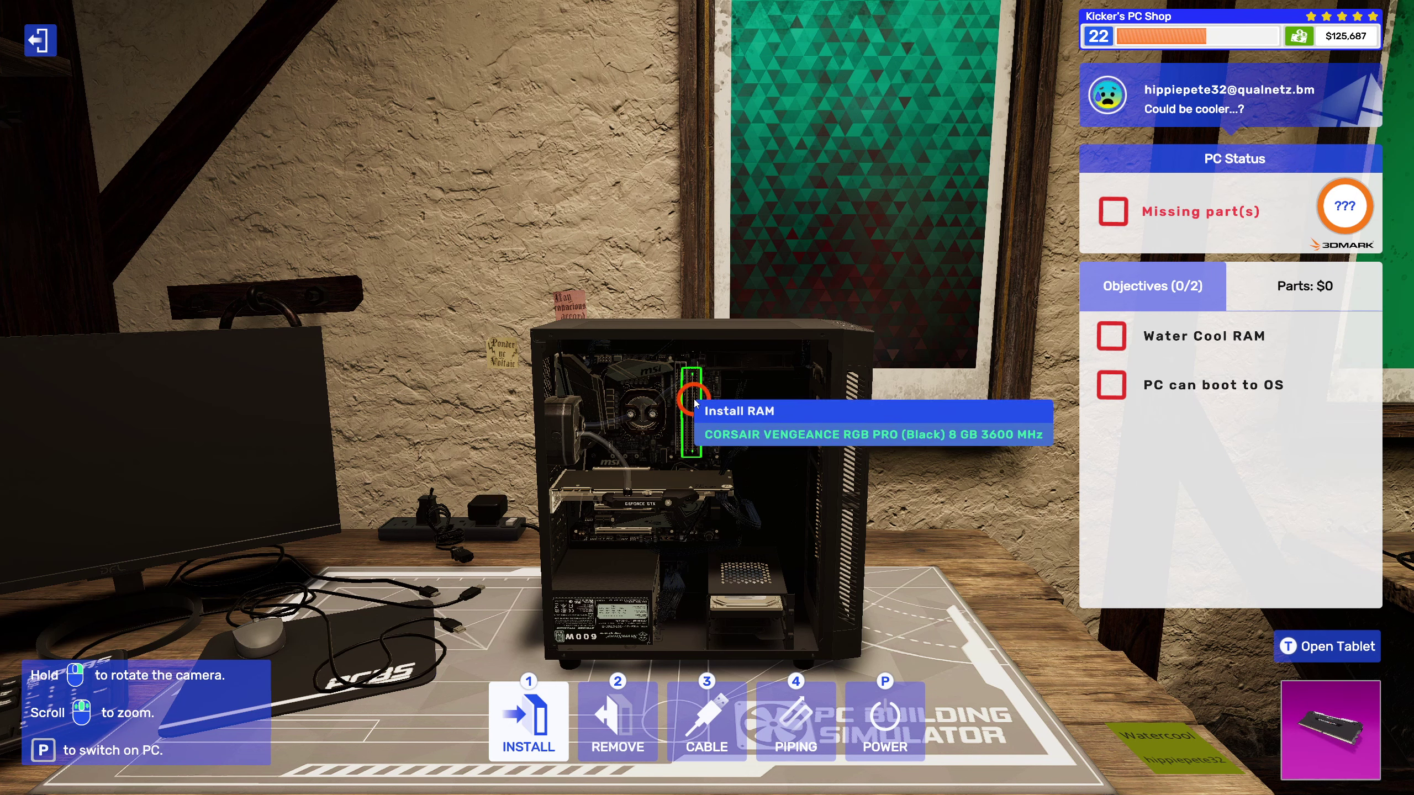
click(690, 418)
scroll(729, 448, up, 3)
scroll(771, 475, up, 2)
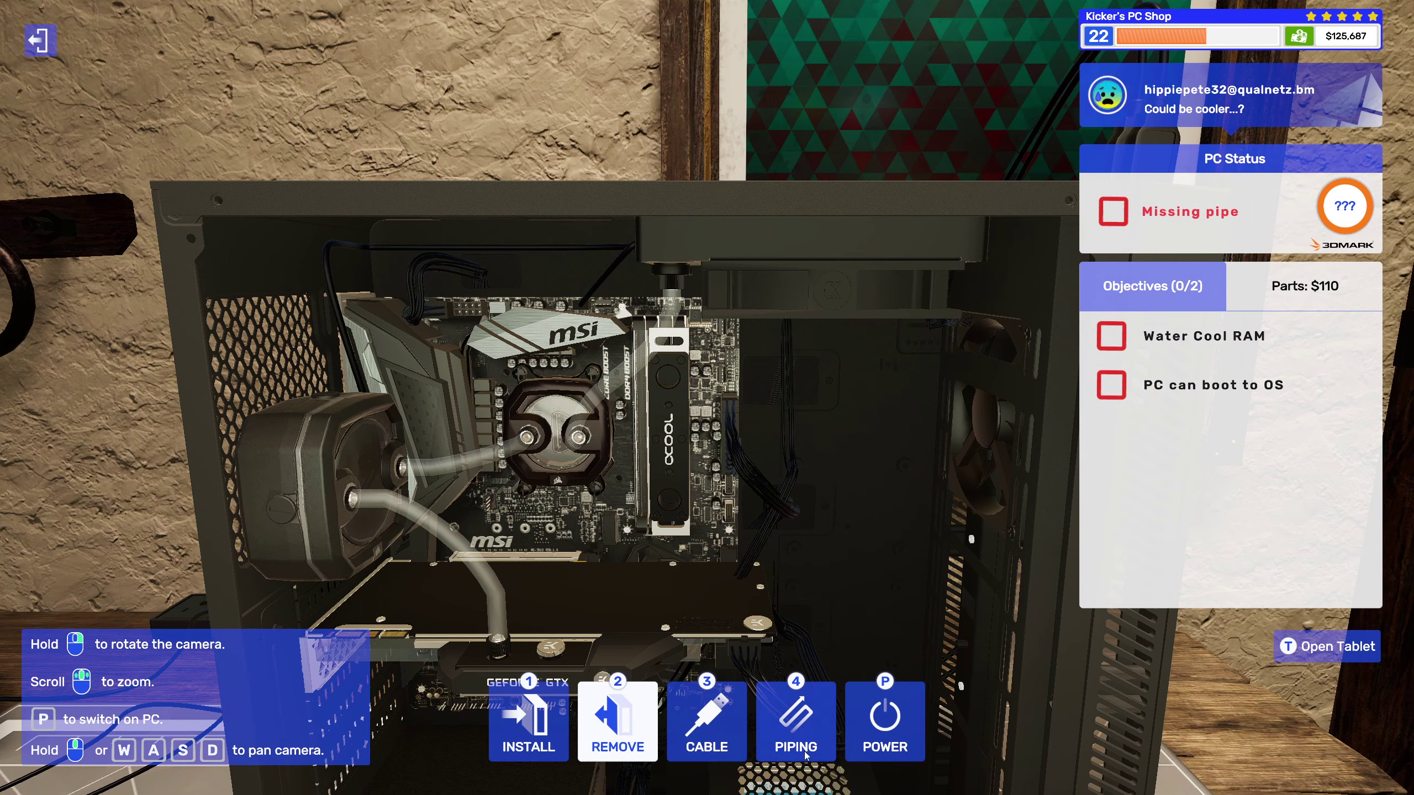
Step: Pipe the GPU to the RAM block and the RAM block to the radiator with black angled connectors
click(789, 738)
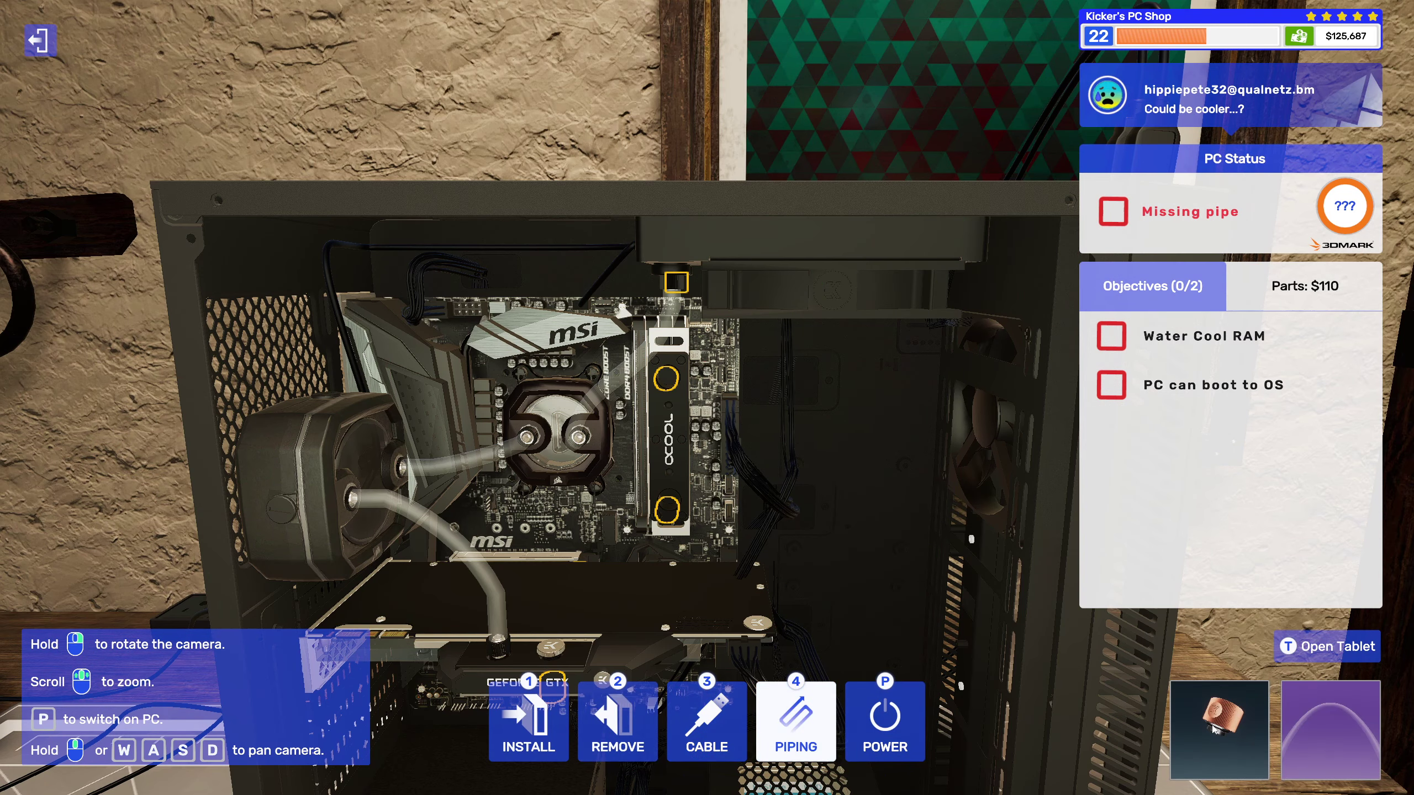
click(1215, 729)
click(814, 250)
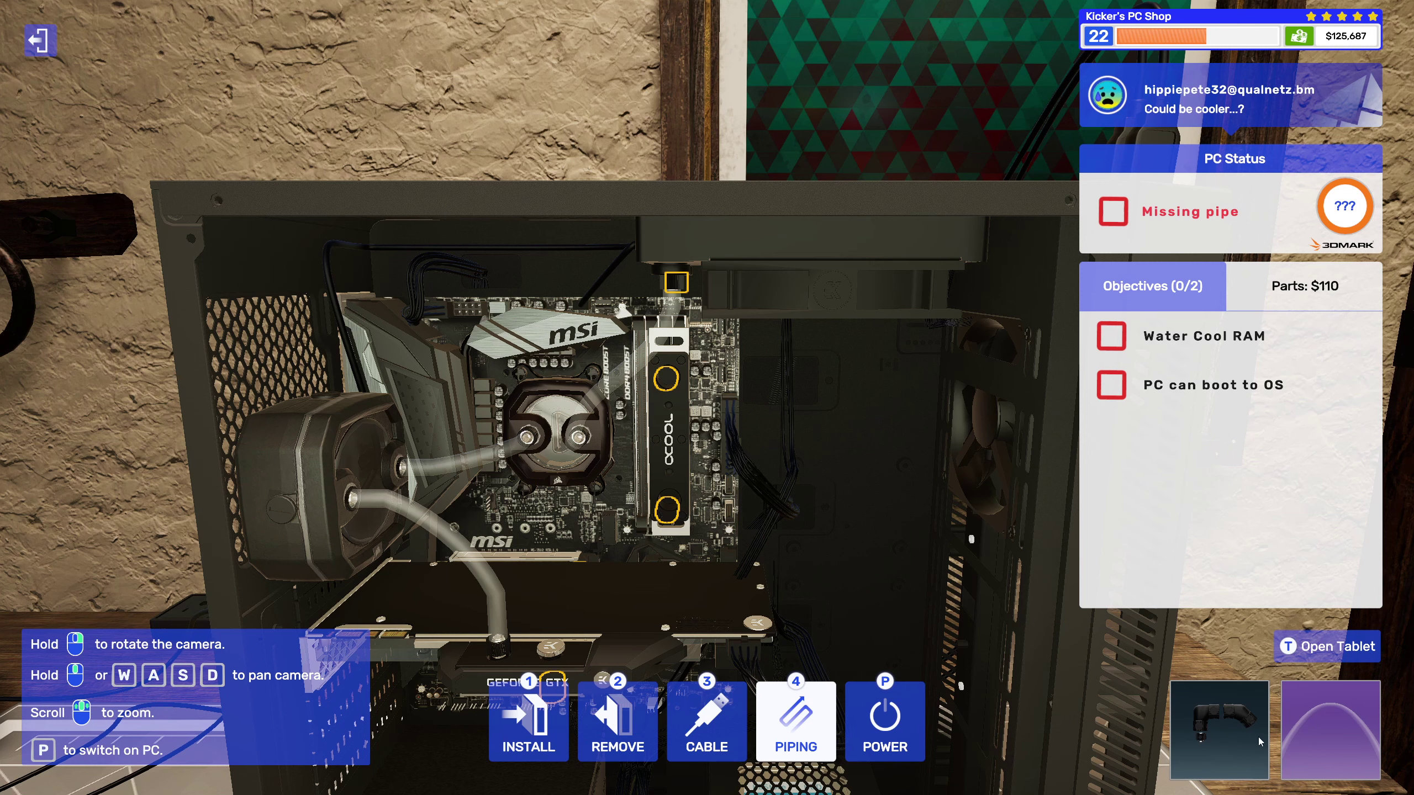
scroll(656, 548, down, 5)
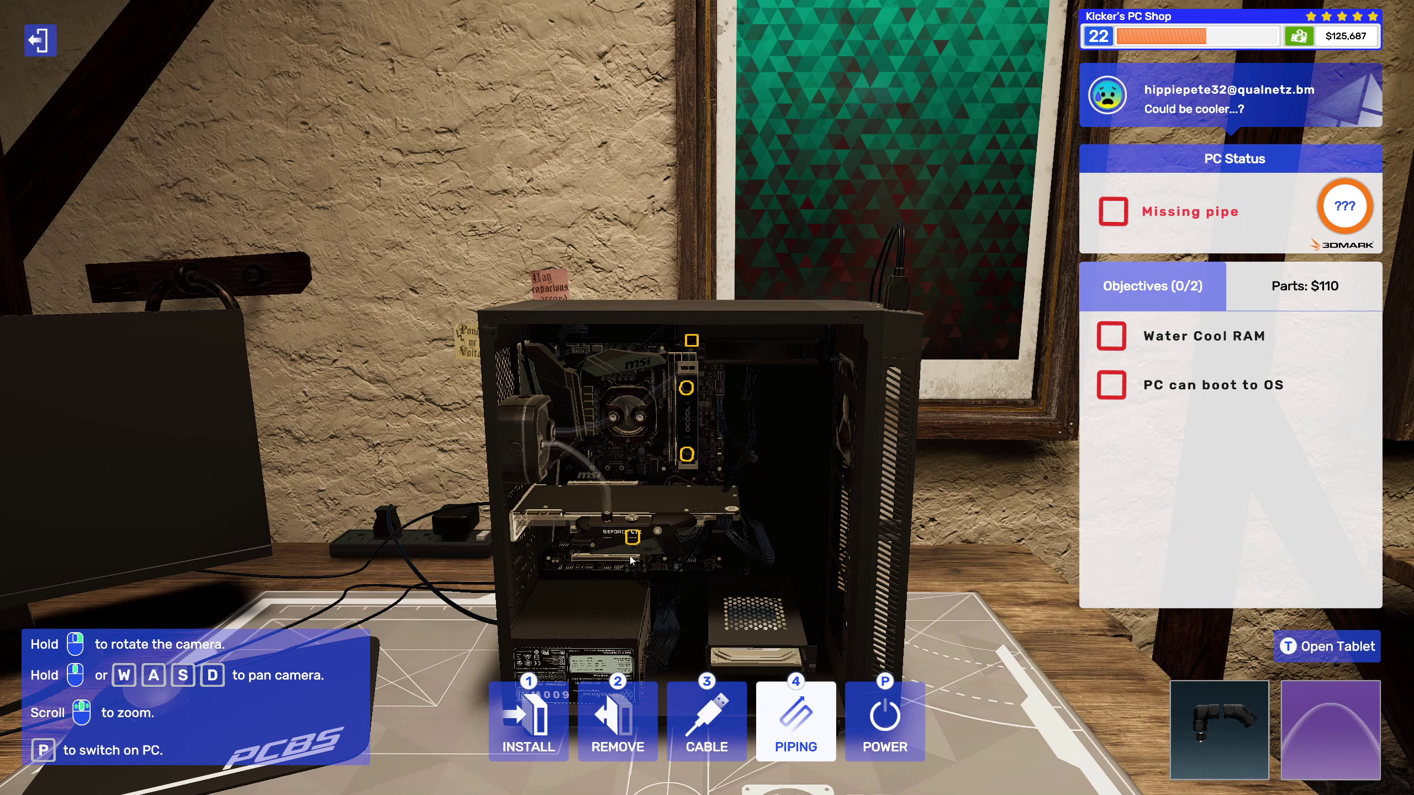
key(1)
click(686, 454)
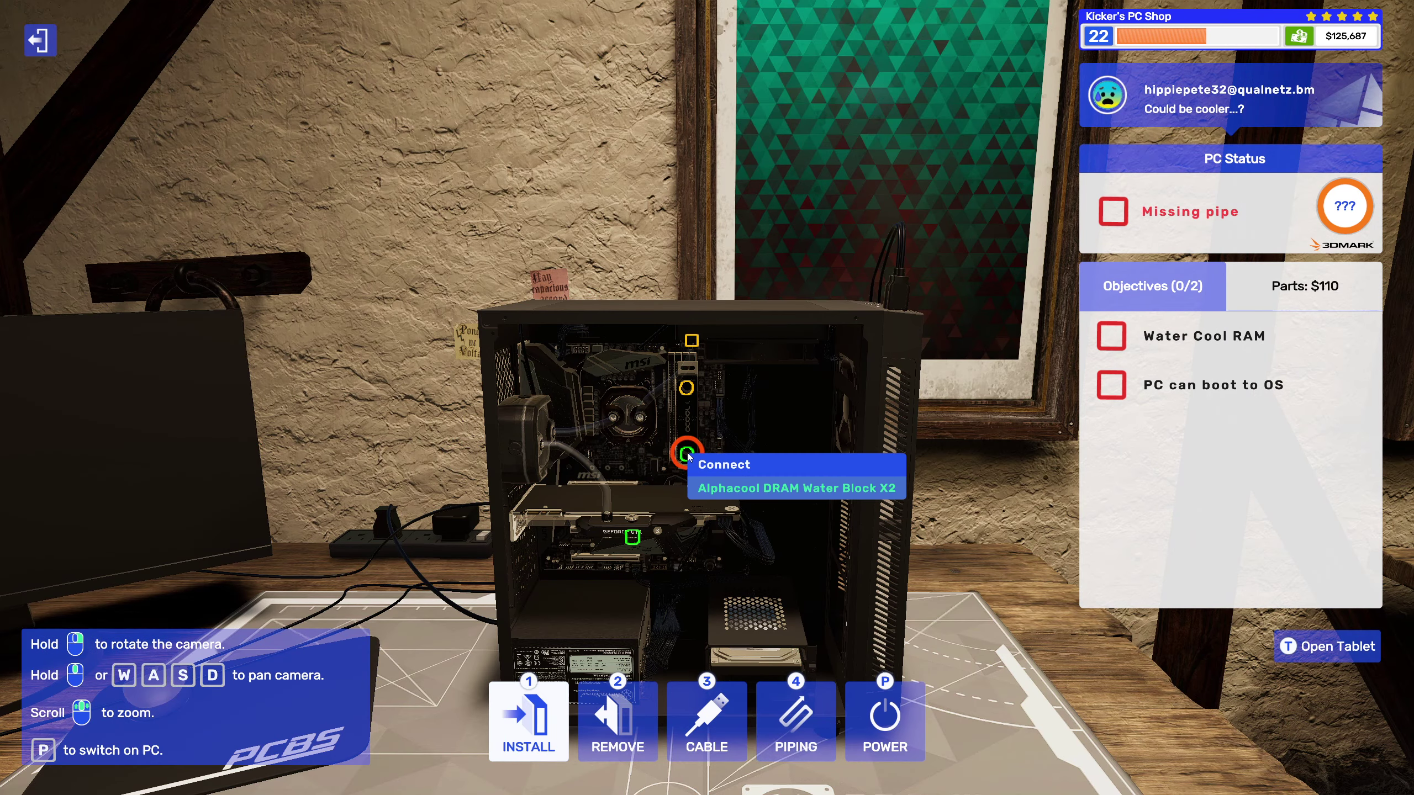
click(707, 468)
key(1)
click(686, 388)
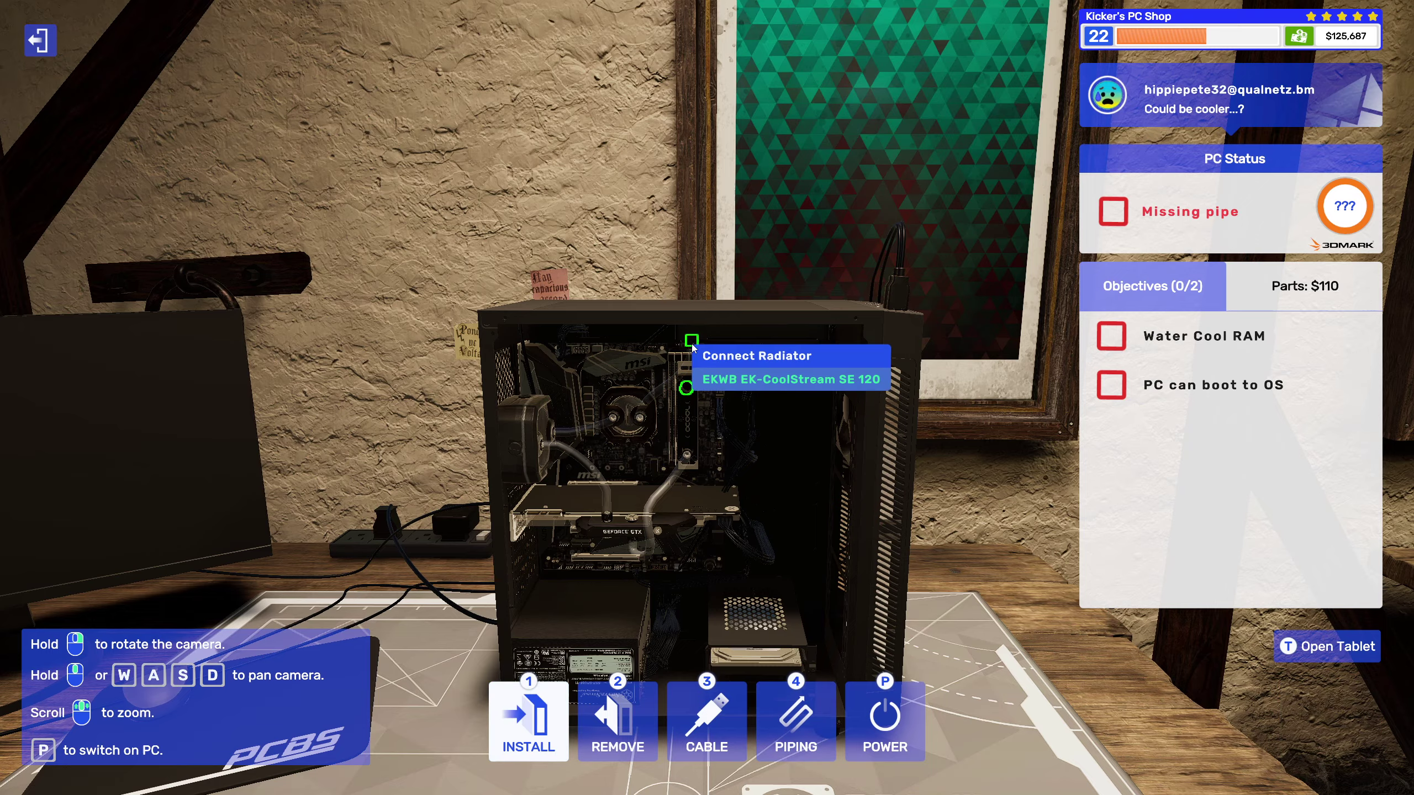
click(763, 379)
drag(778, 478, 763, 476)
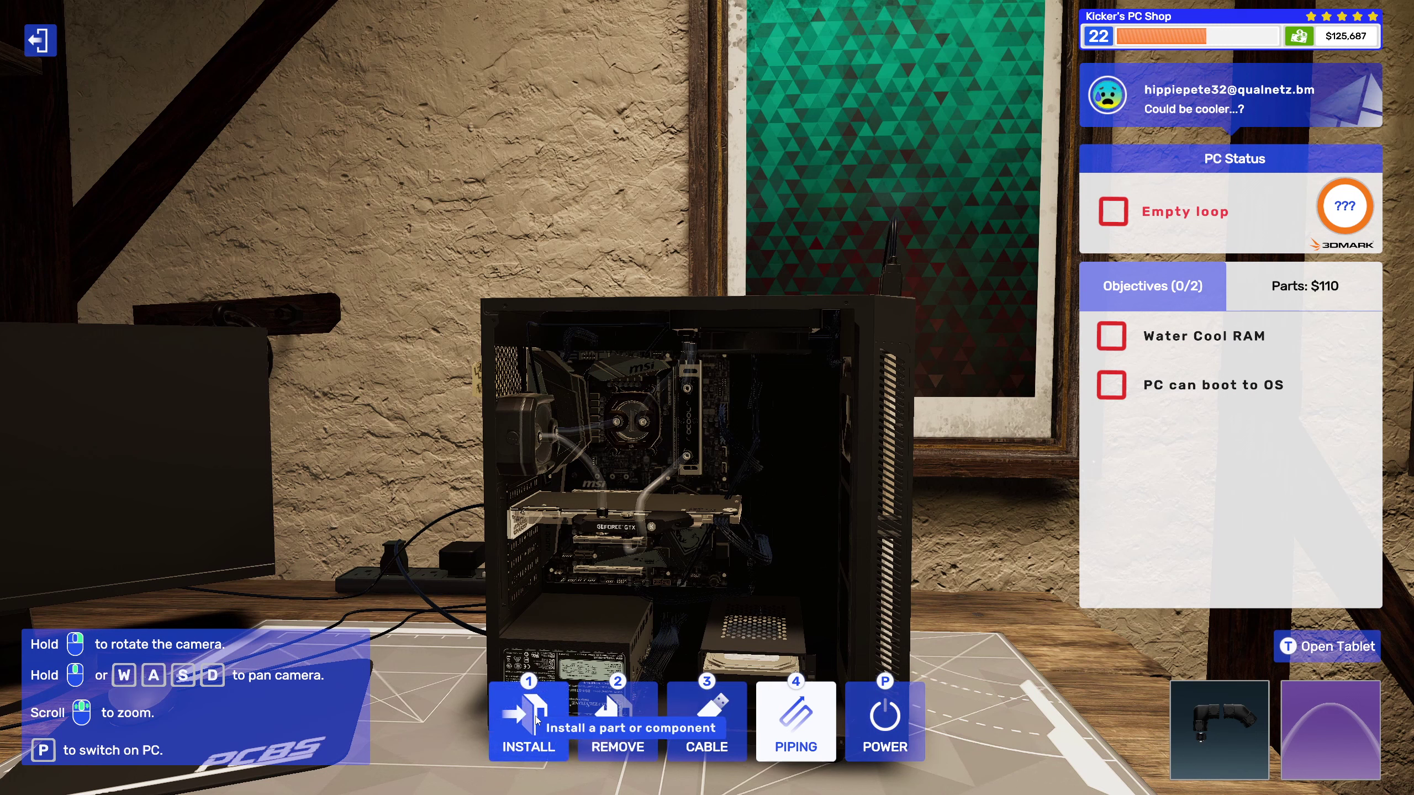
Step: Fill the loop with Red Opaque Coolant
click(538, 718)
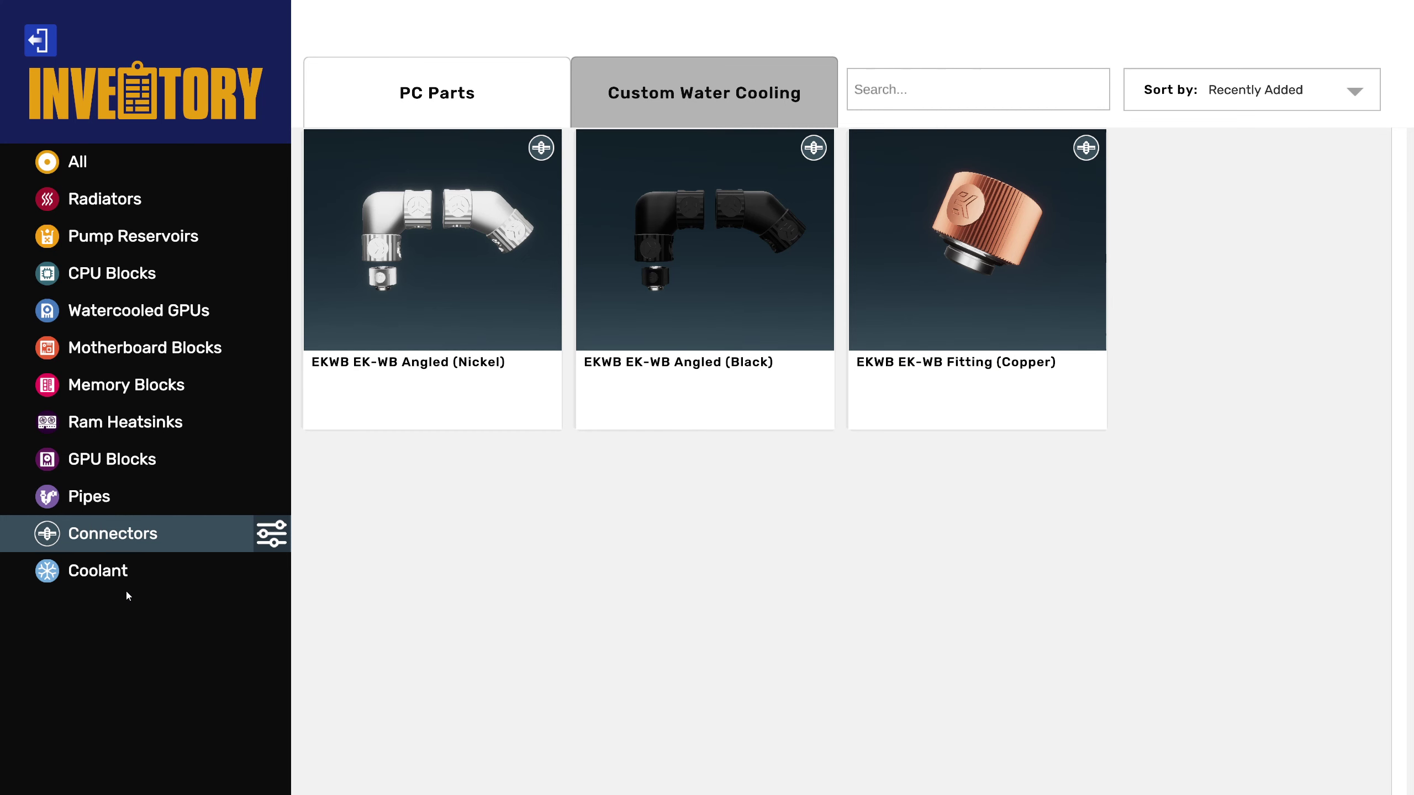
click(97, 570)
scroll(727, 608, down, 3)
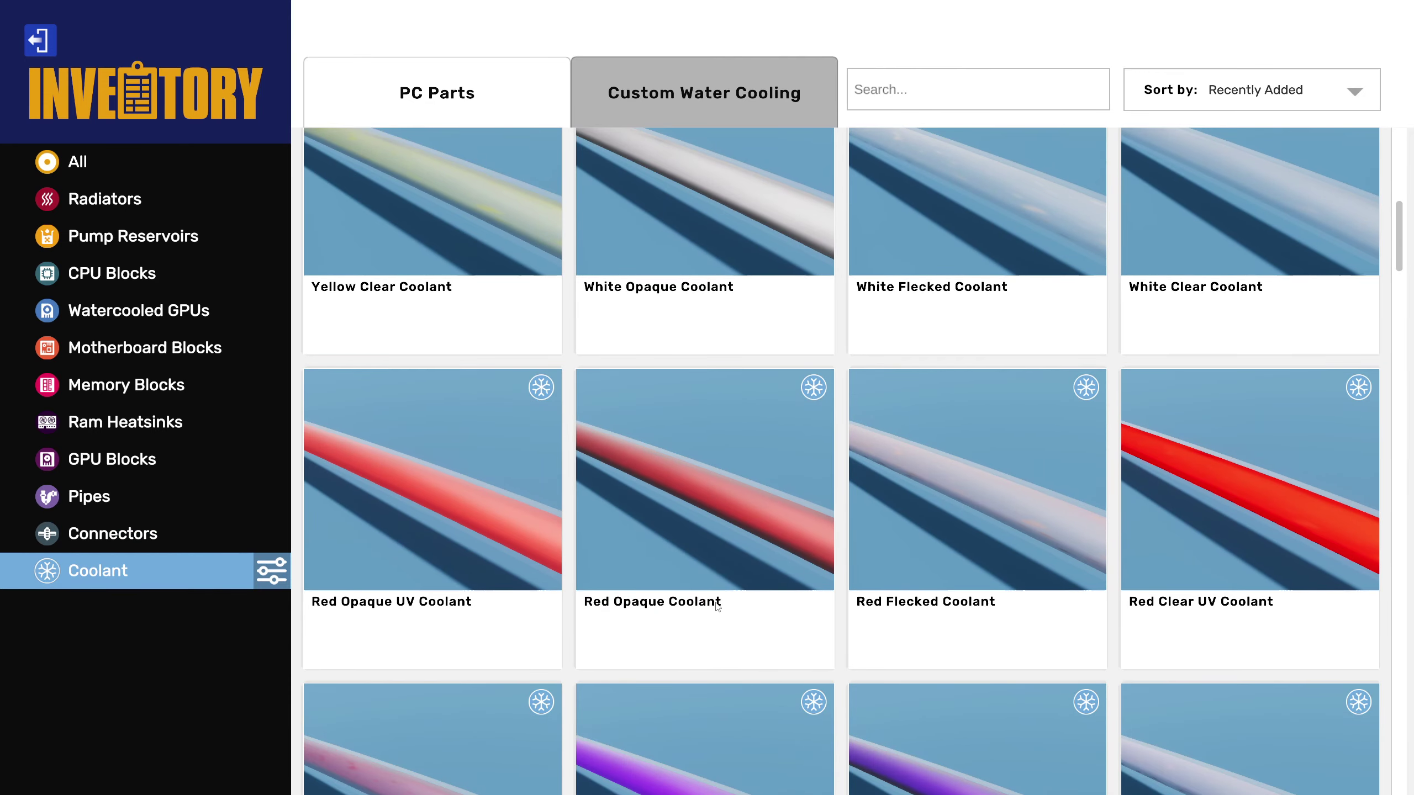
click(414, 544)
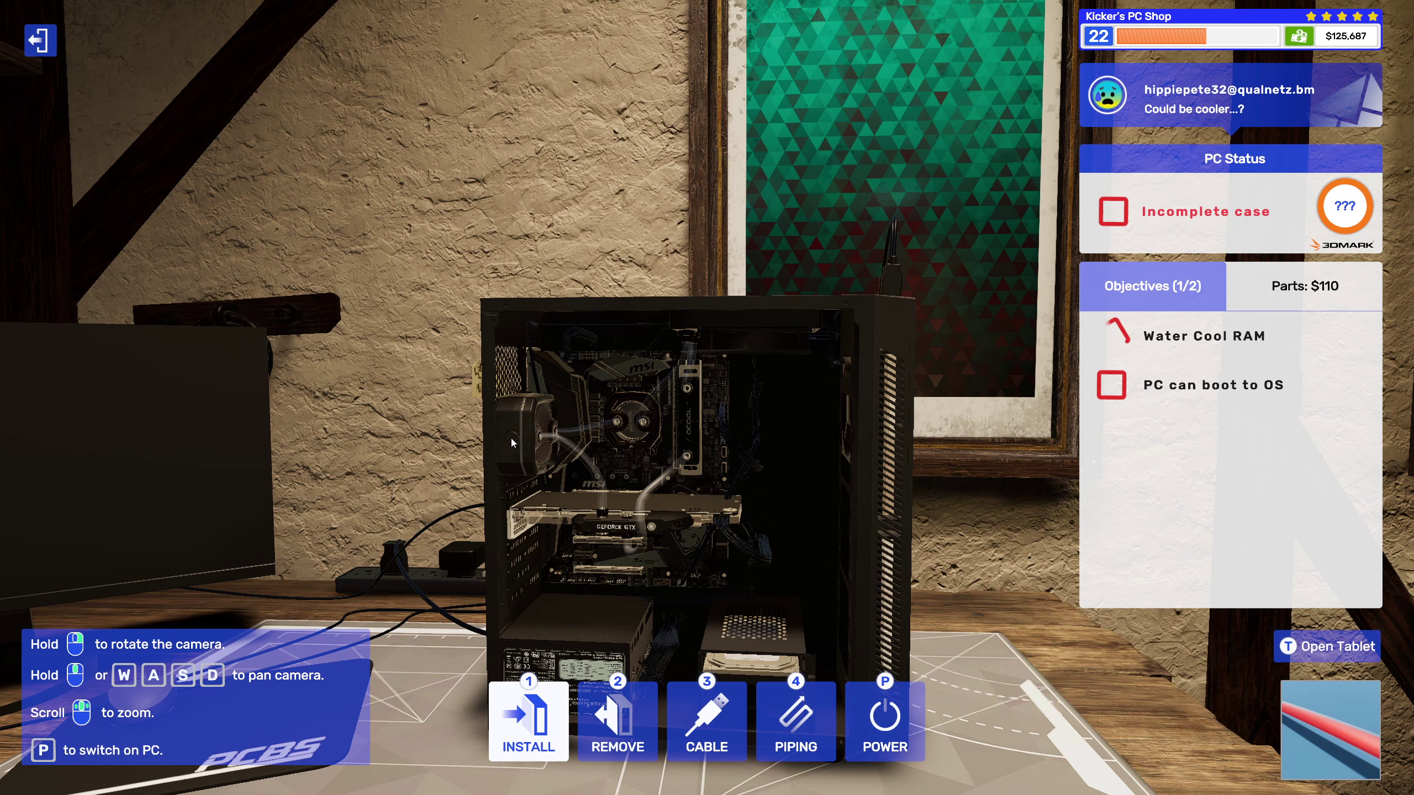
scroll(595, 529, up, 3)
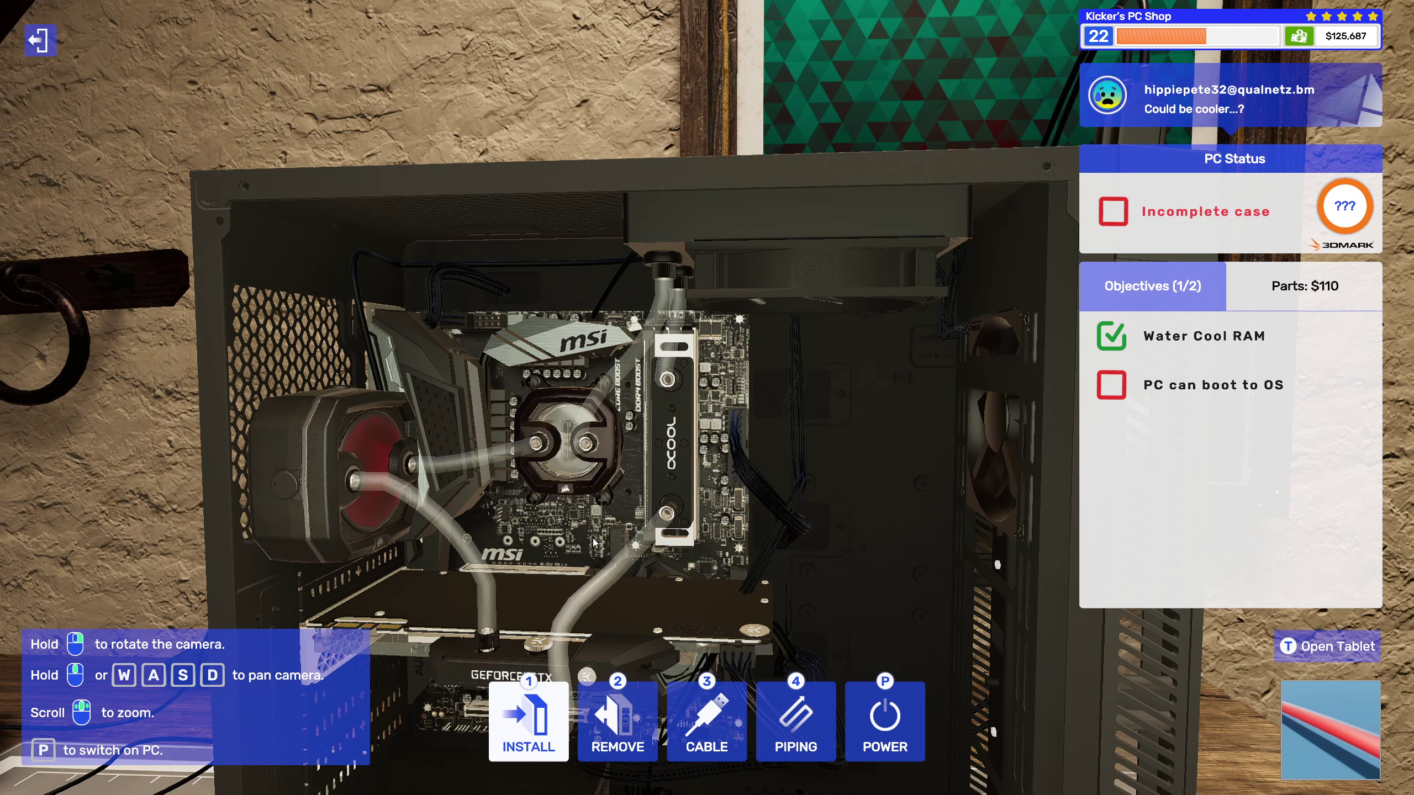
scroll(594, 541, down, 3)
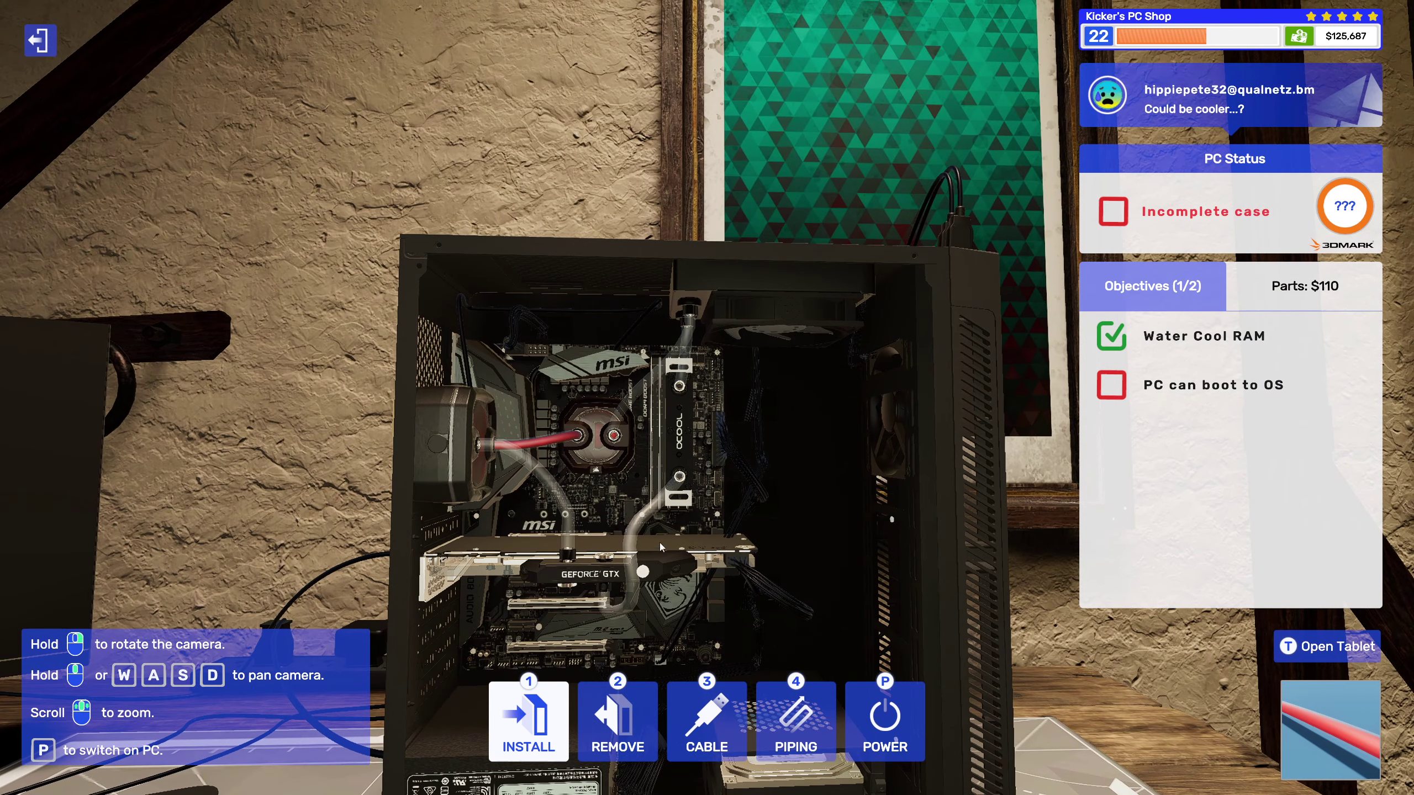
click(660, 543)
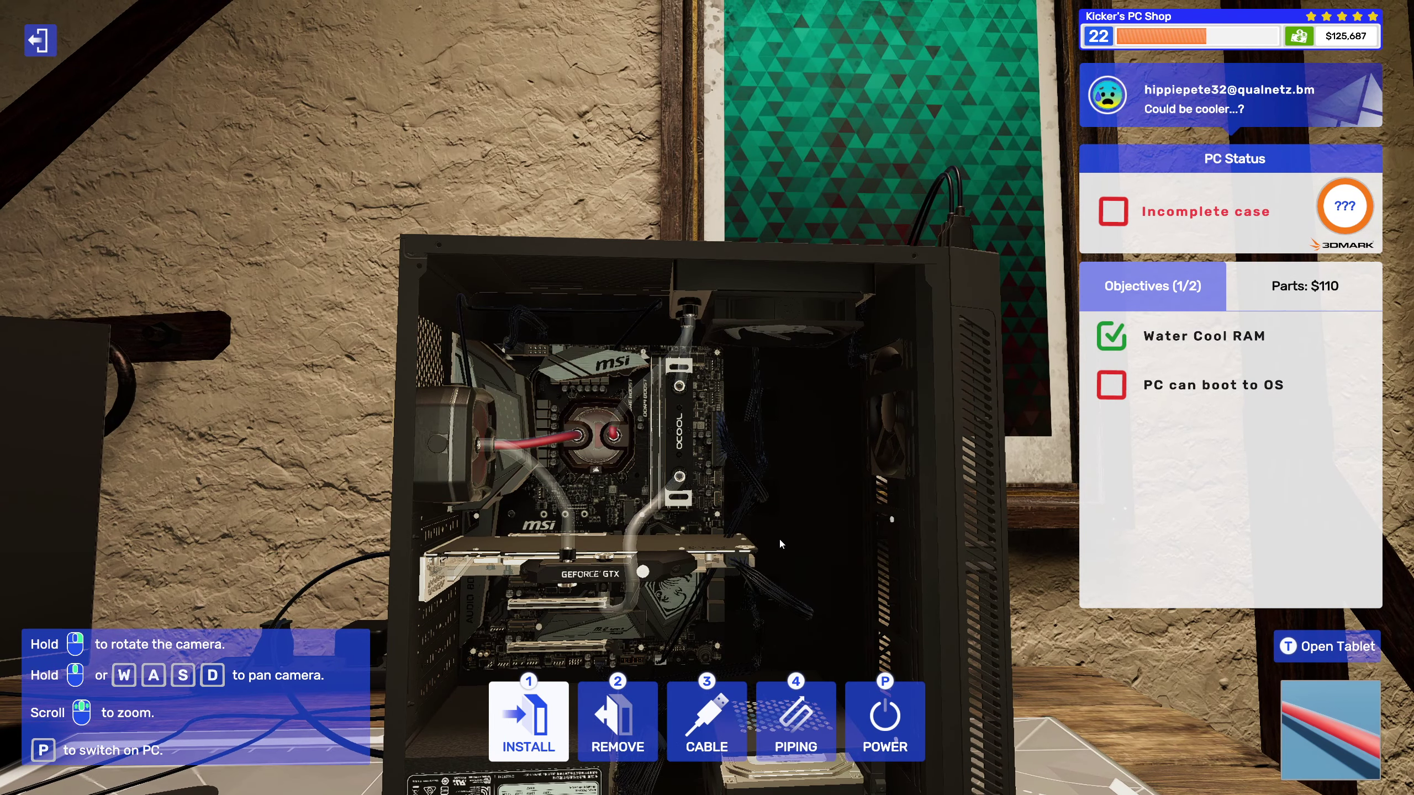
Step: Refit the removed side panel on the case and power on the PC
click(540, 733)
click(503, 117)
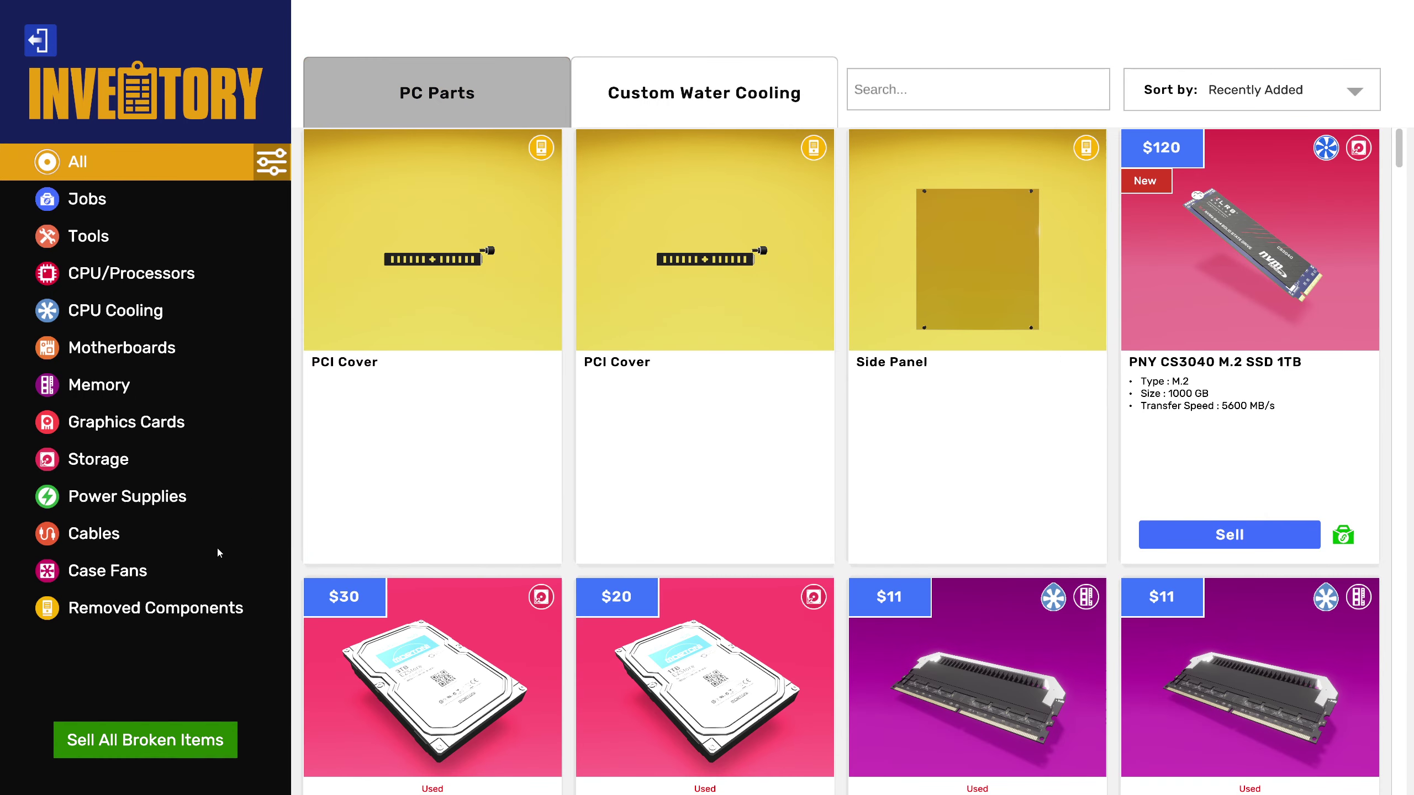
click(156, 608)
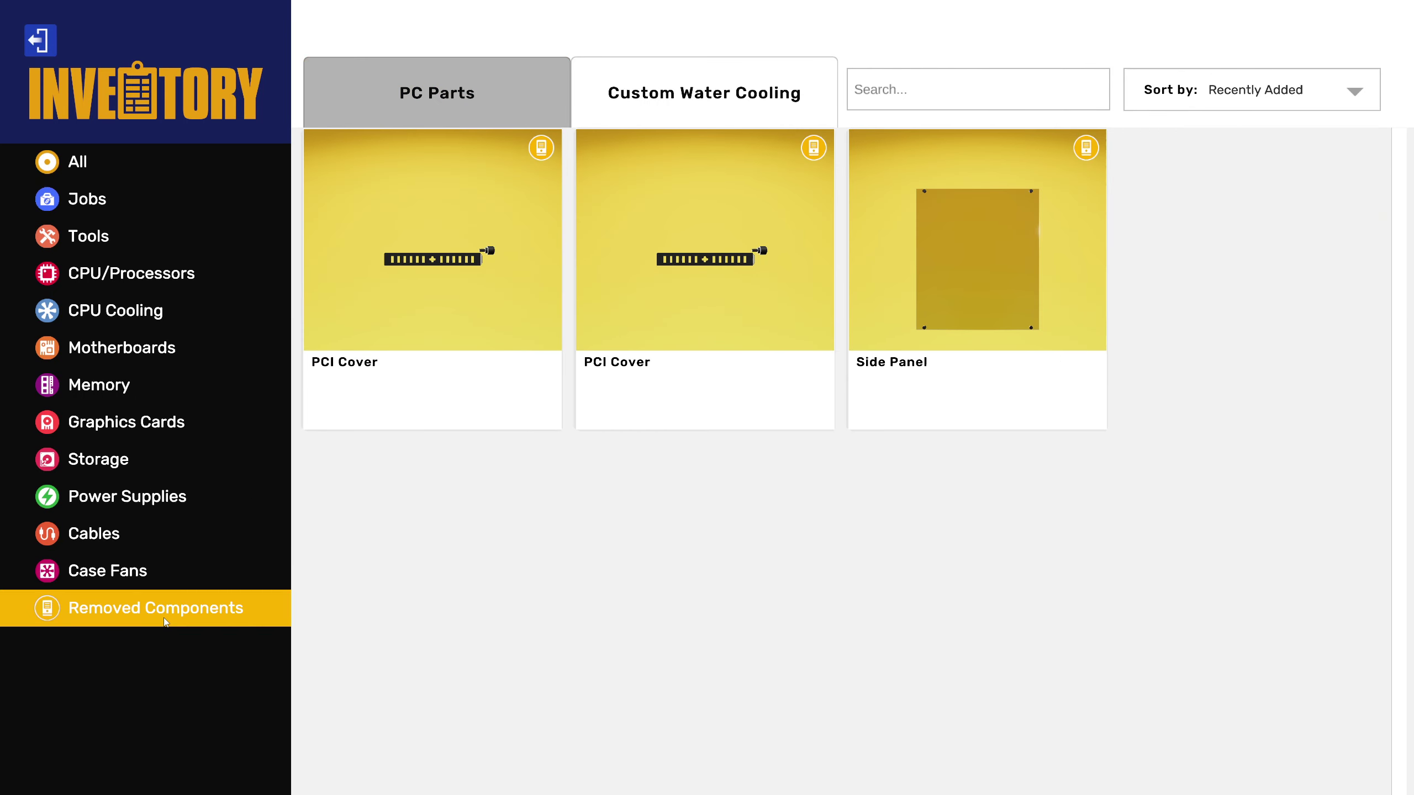
click(1018, 272)
click(803, 475)
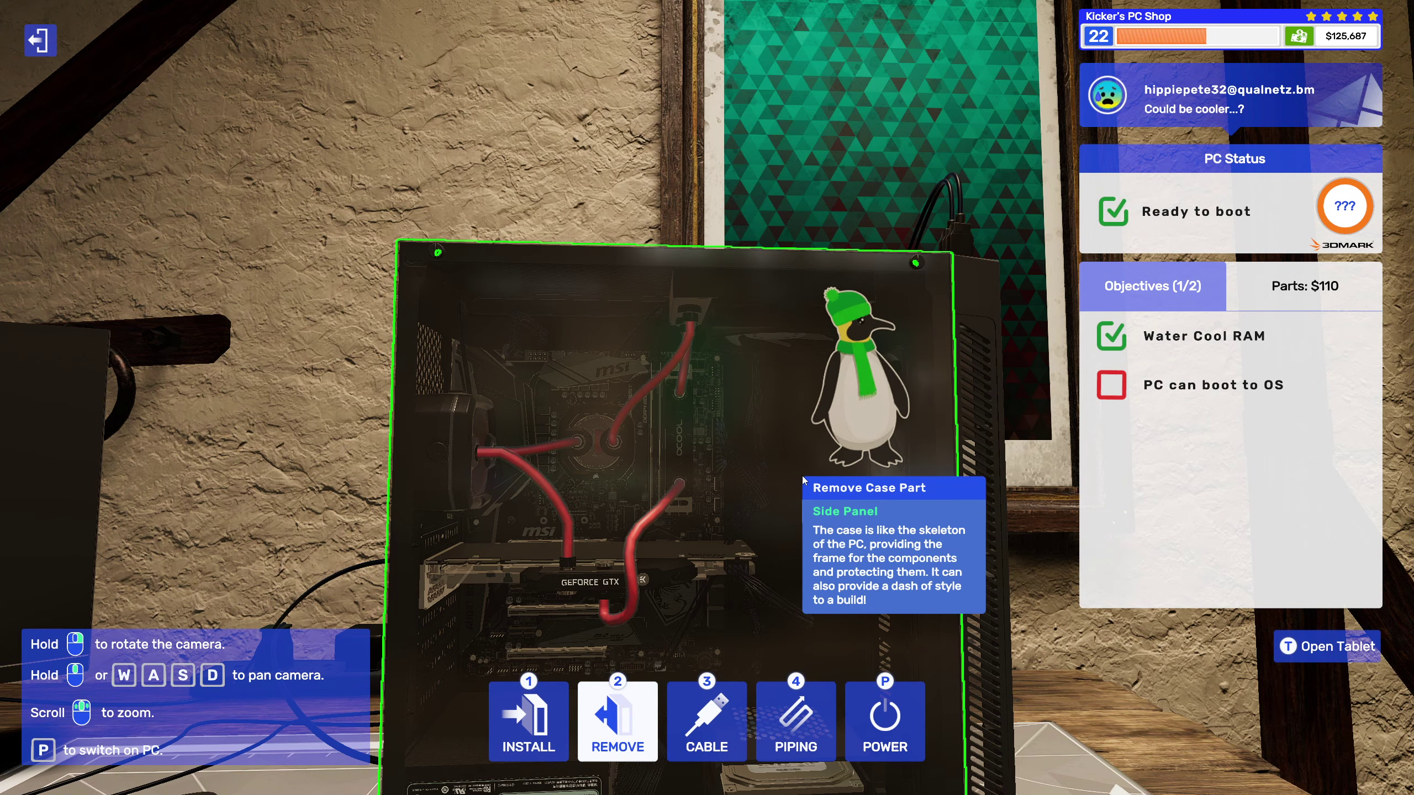
key(p)
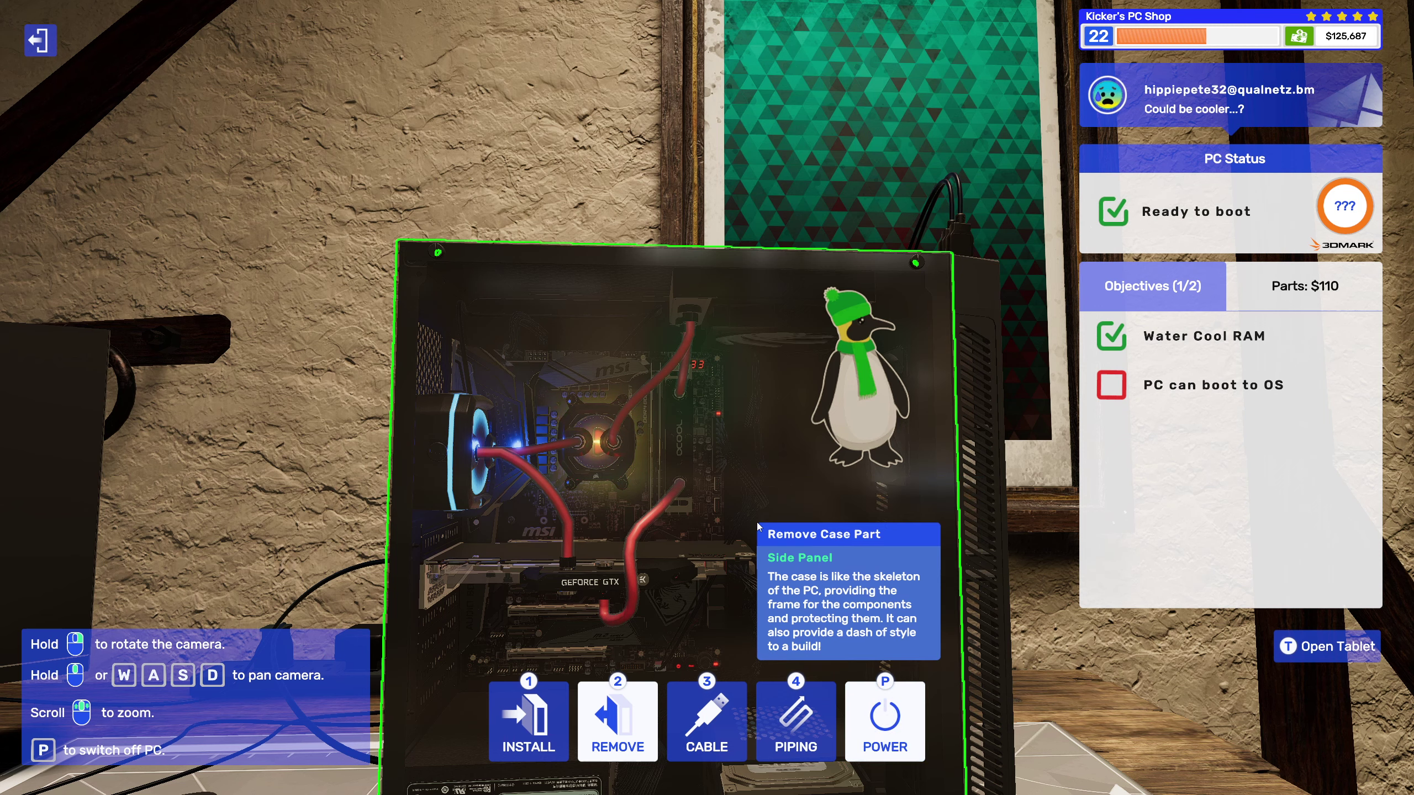
Step: Read the accepted 'Could be cooler...?' job email on the tablet, then leave the build view
key(t)
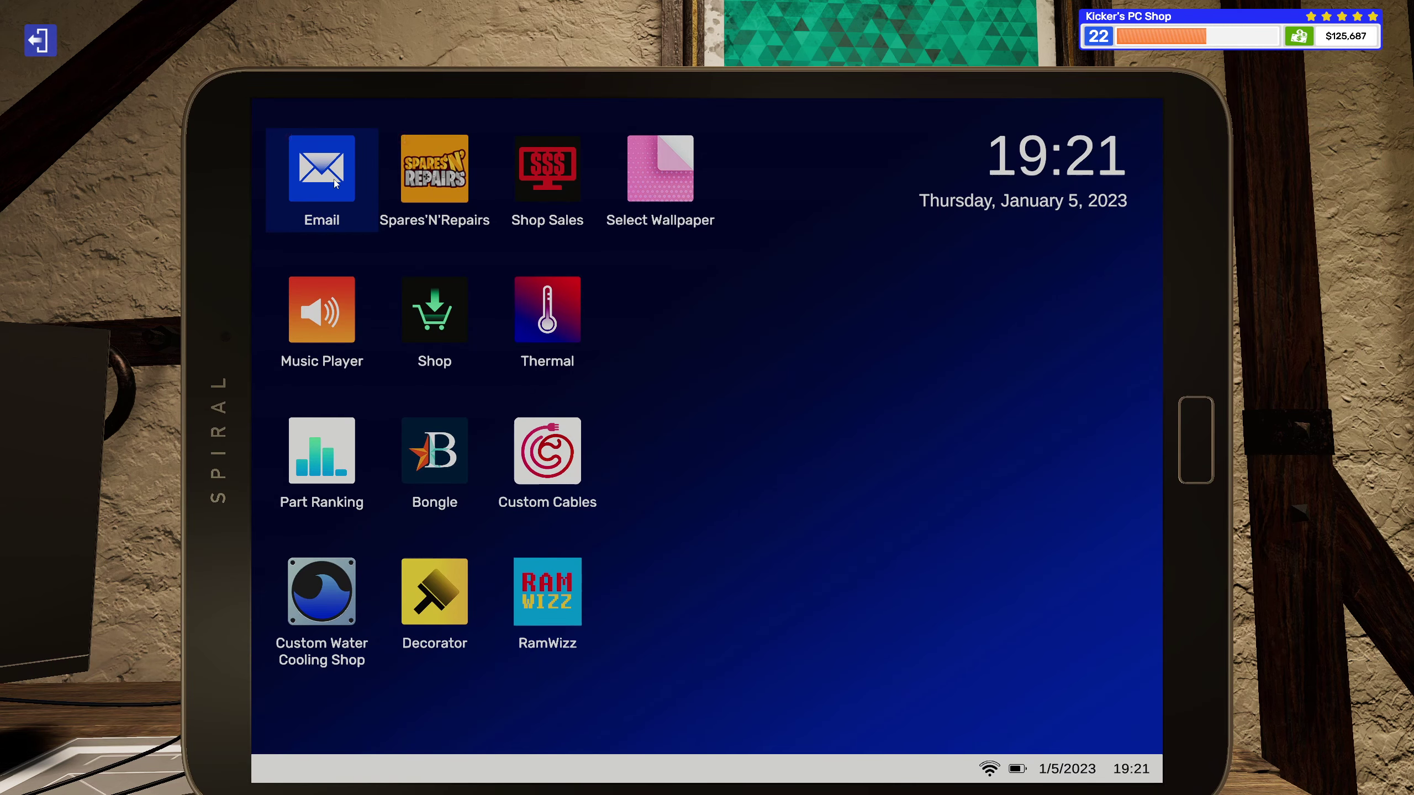
click(335, 175)
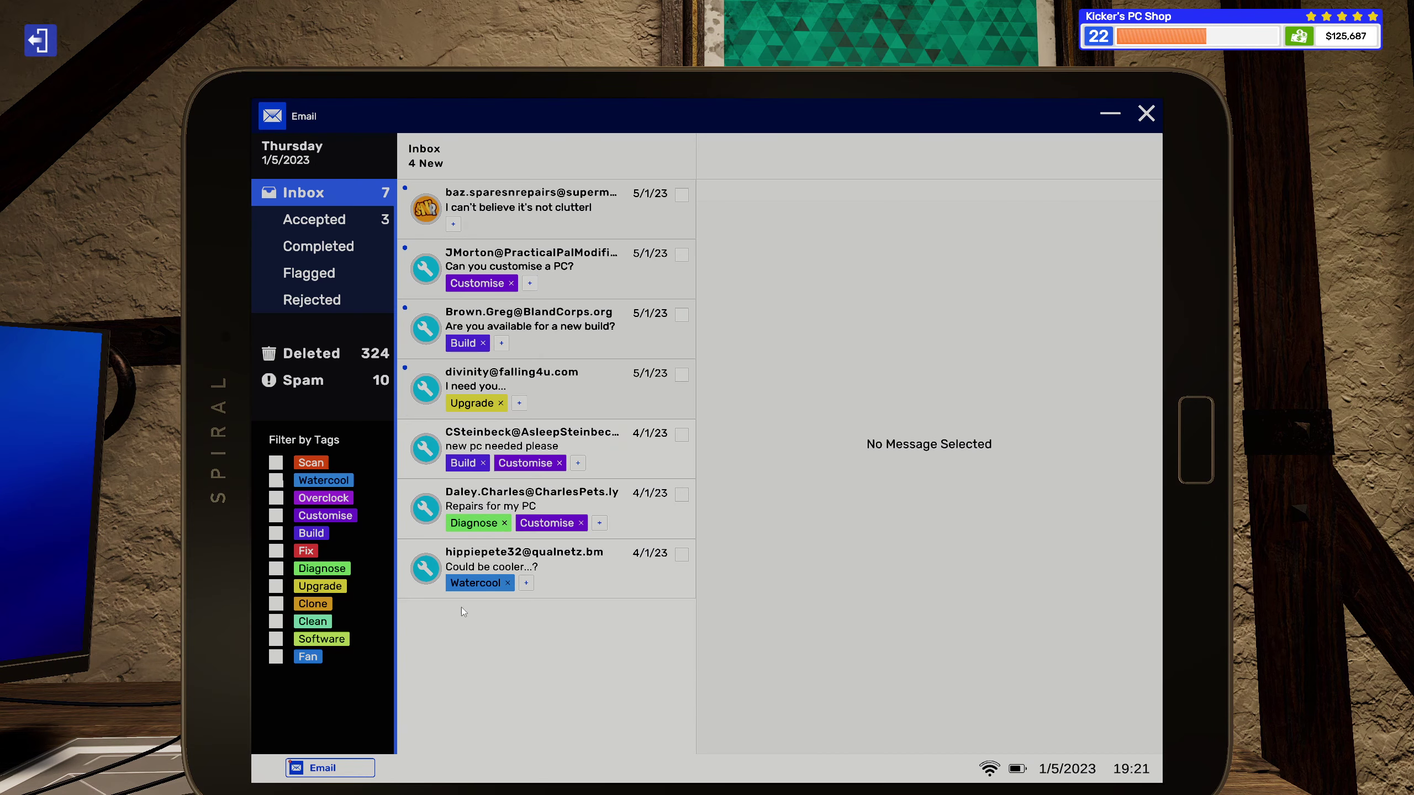
click(356, 218)
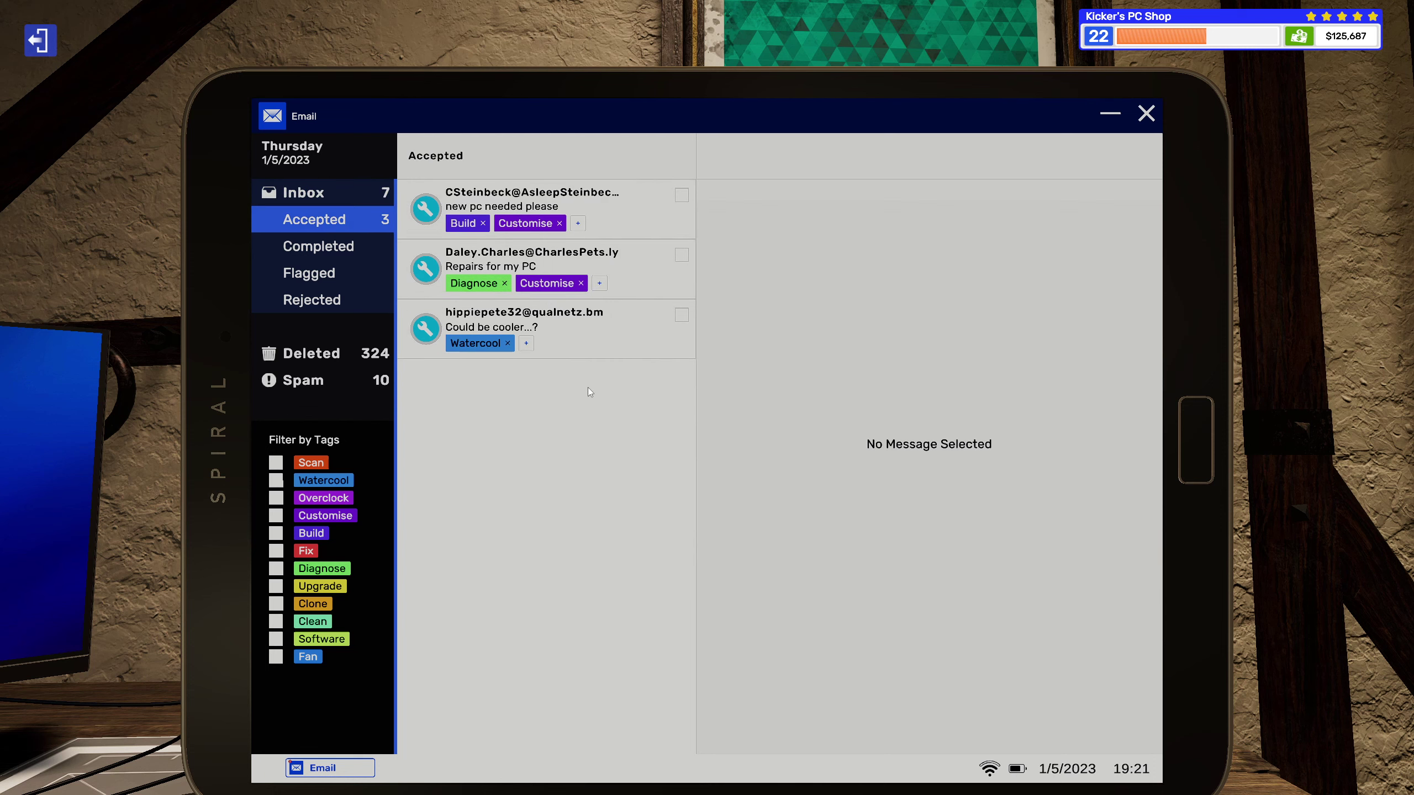
click(596, 346)
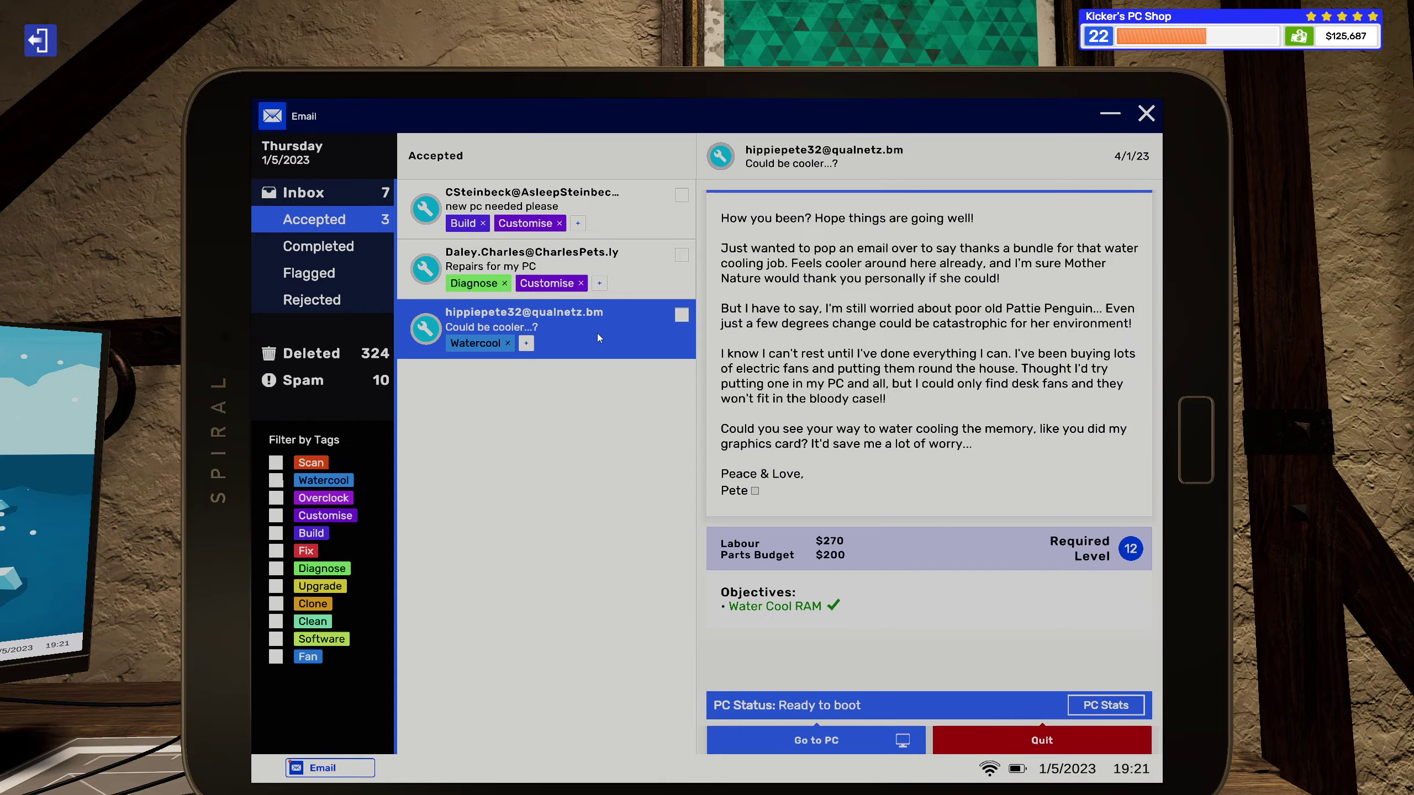
key(t)
key(Escape)
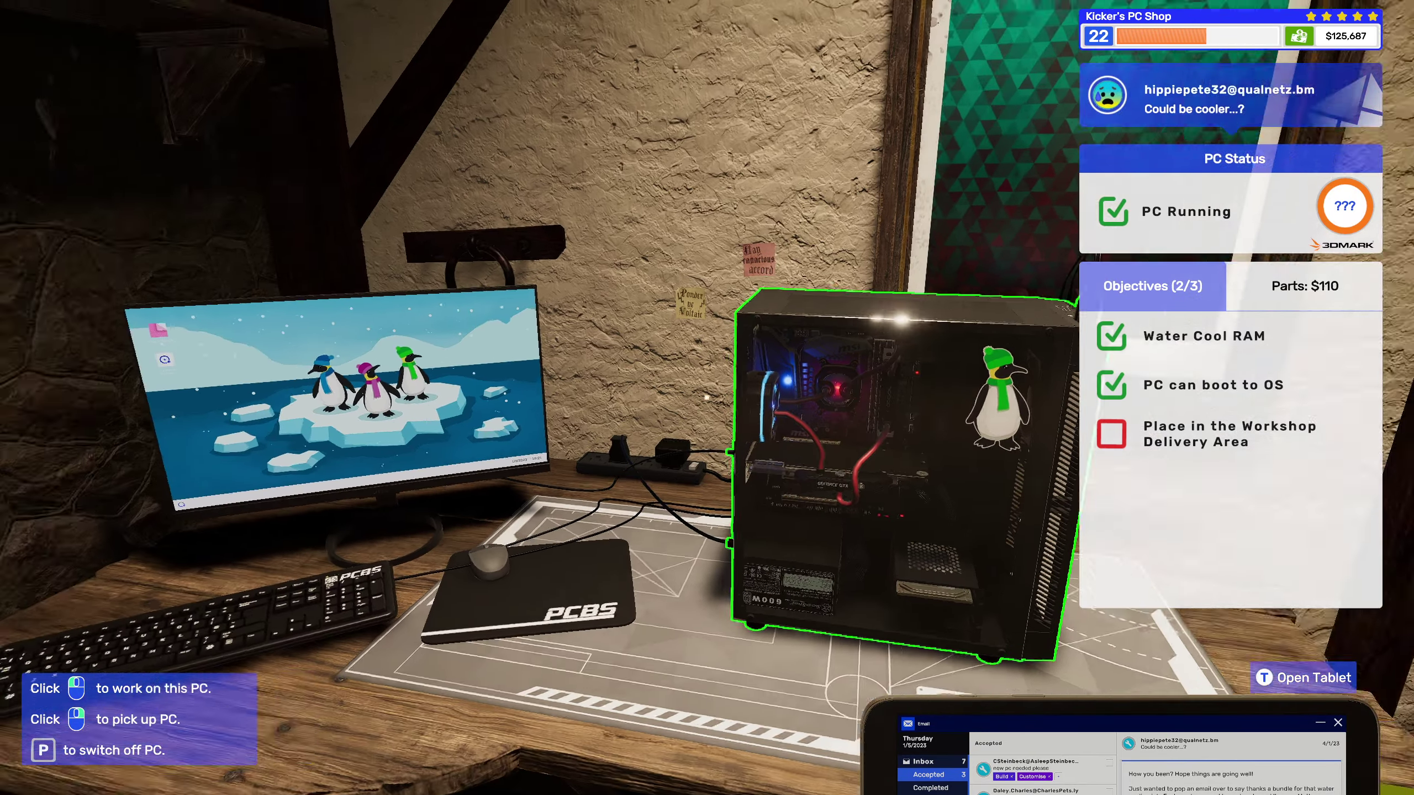
Step: Carry the water-cooled PC to the Workshop Delivery Area and place it there
key(w)
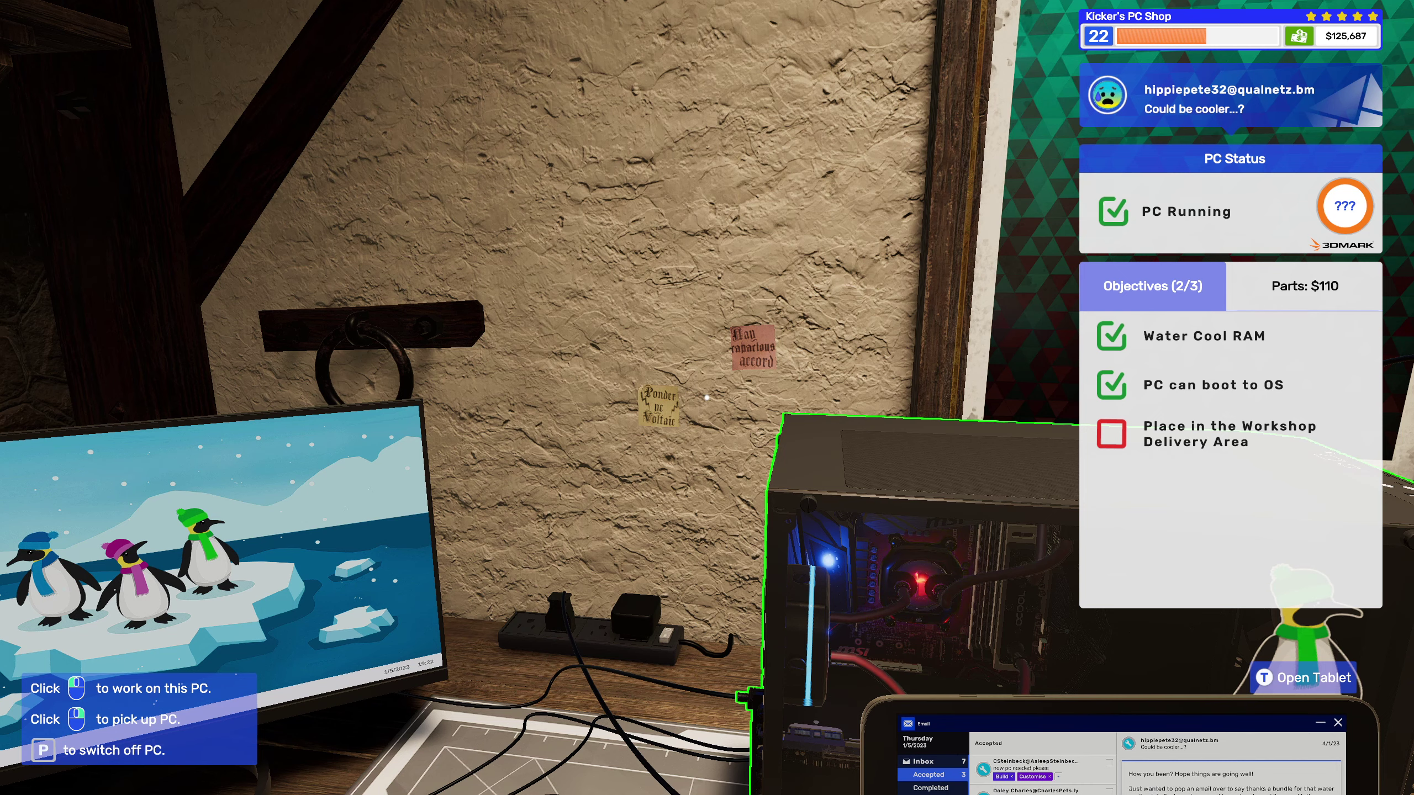
key(s)
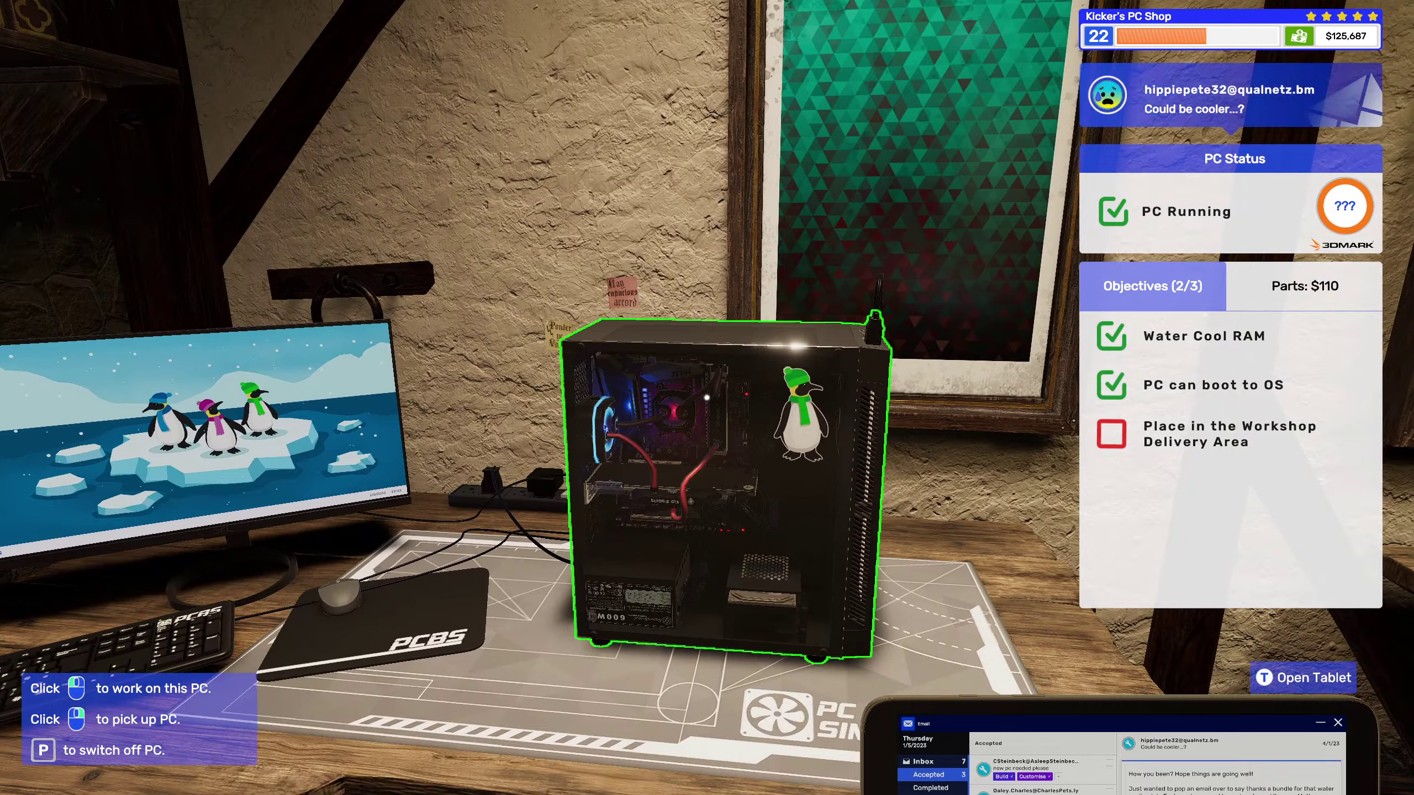
key(w)
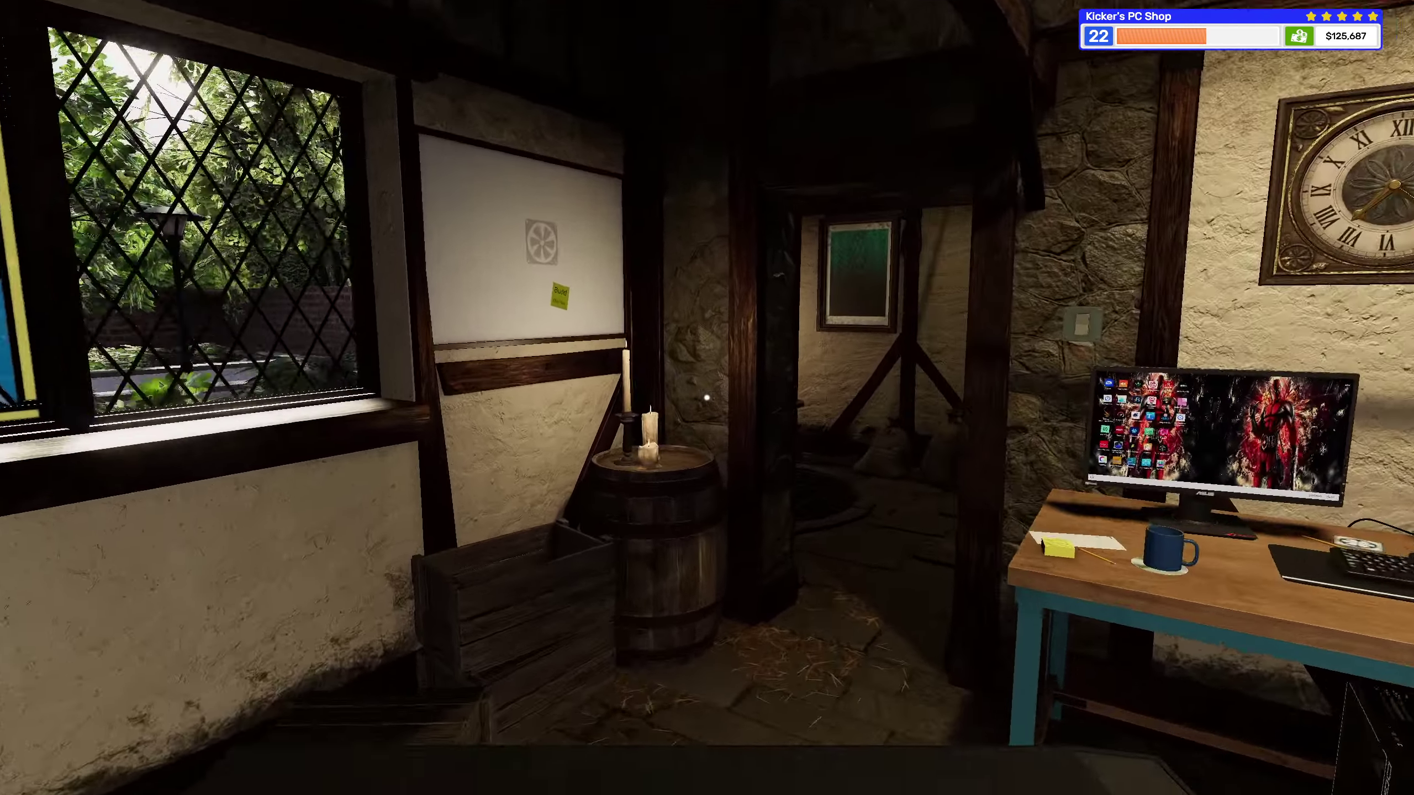
key(w)
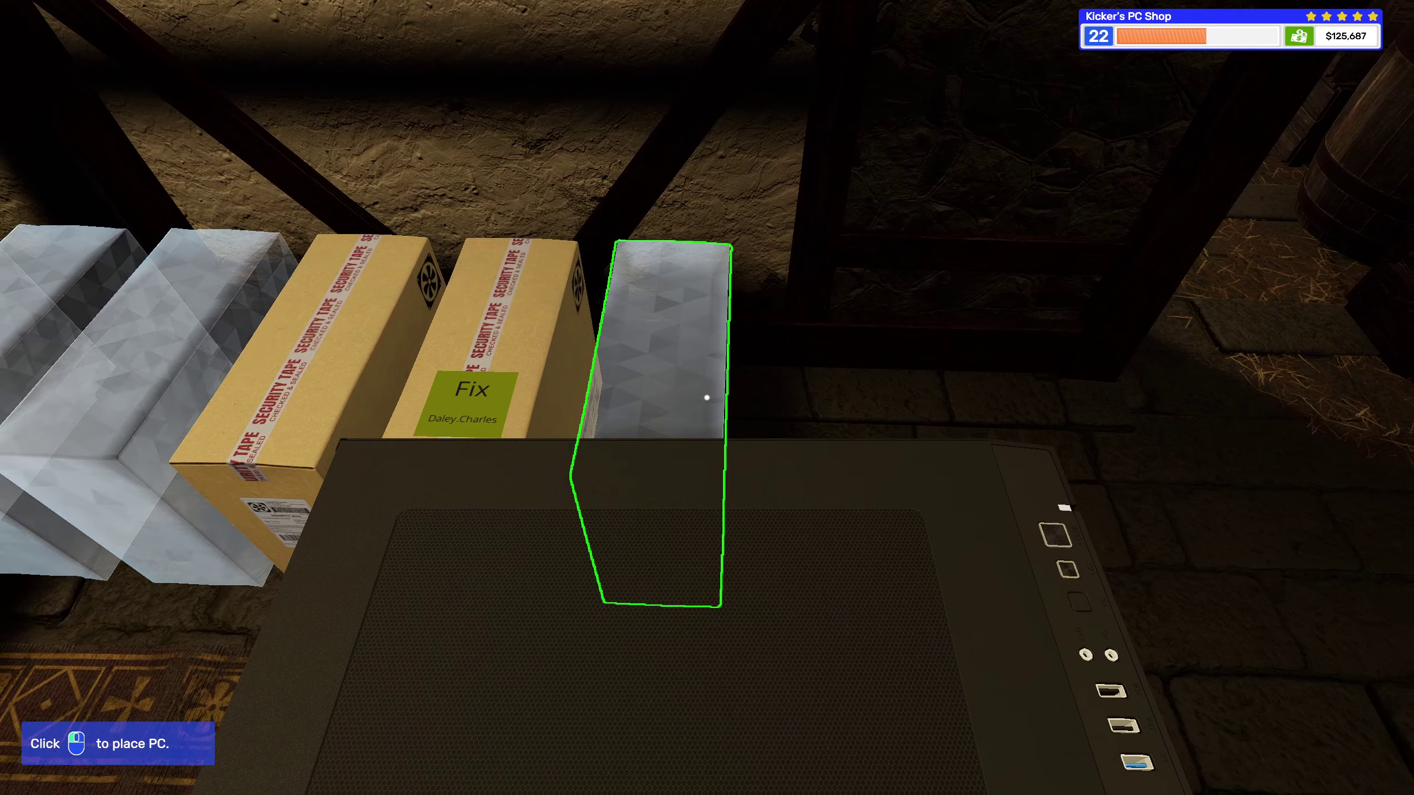
click(707, 397)
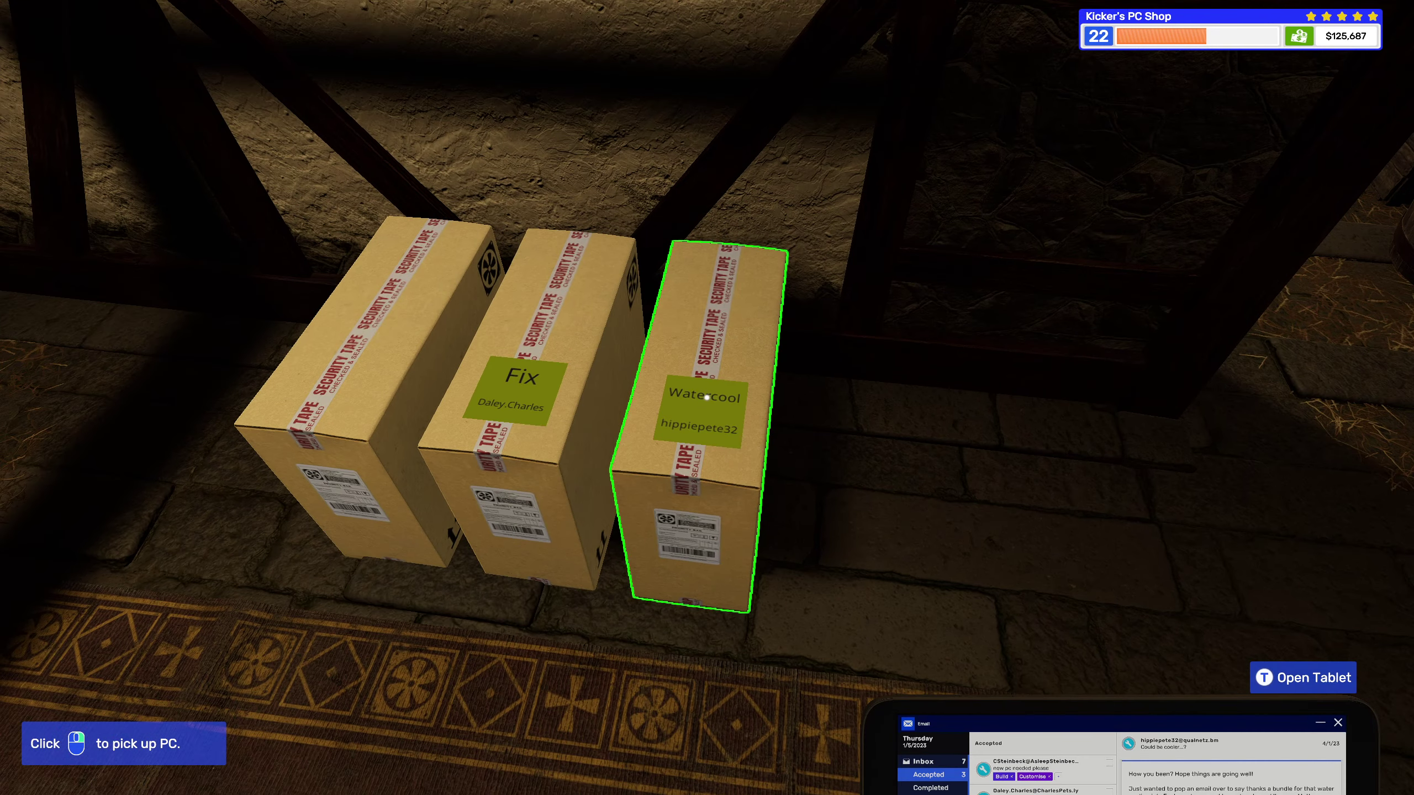
Step: Collect payment for the job from the tablet email and dismiss the summary
key(t)
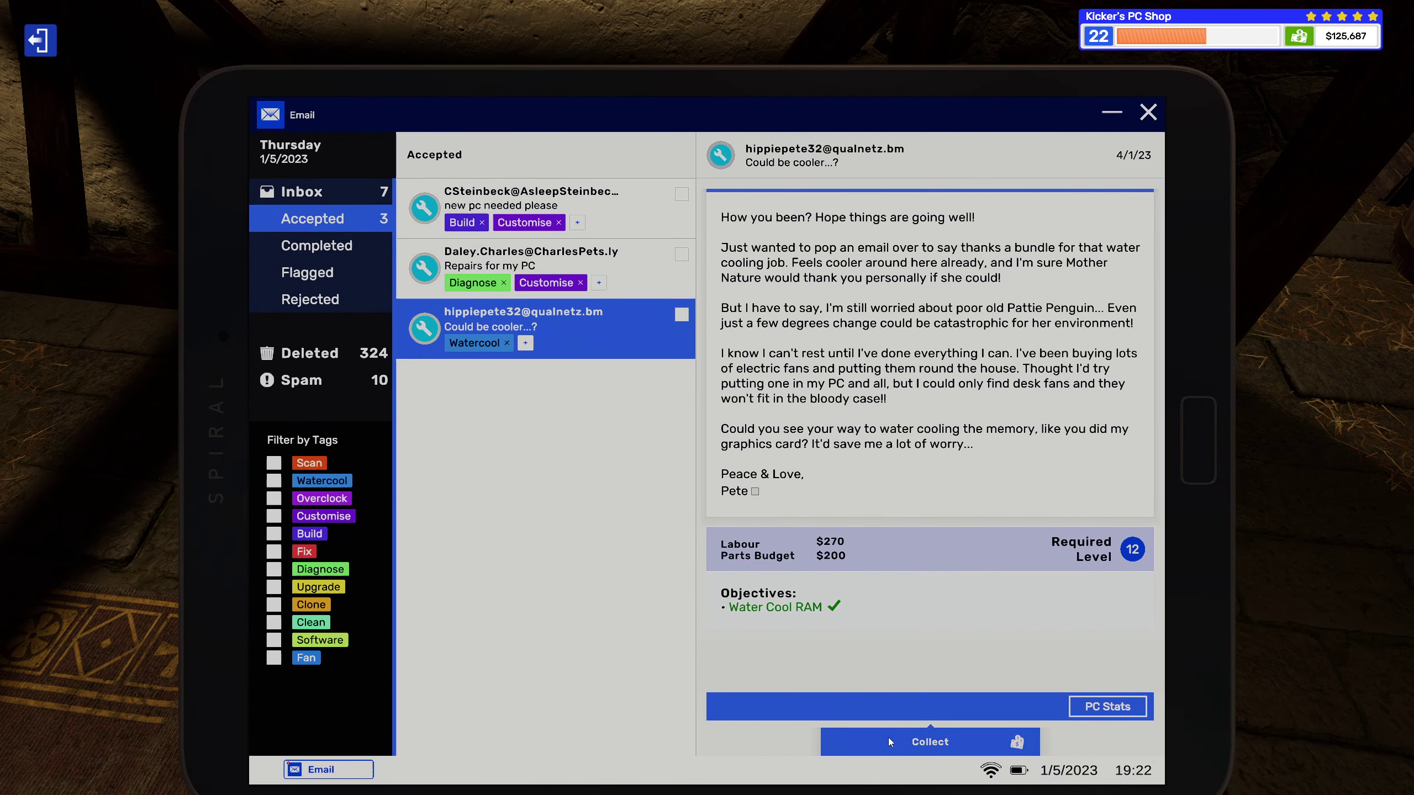
click(889, 742)
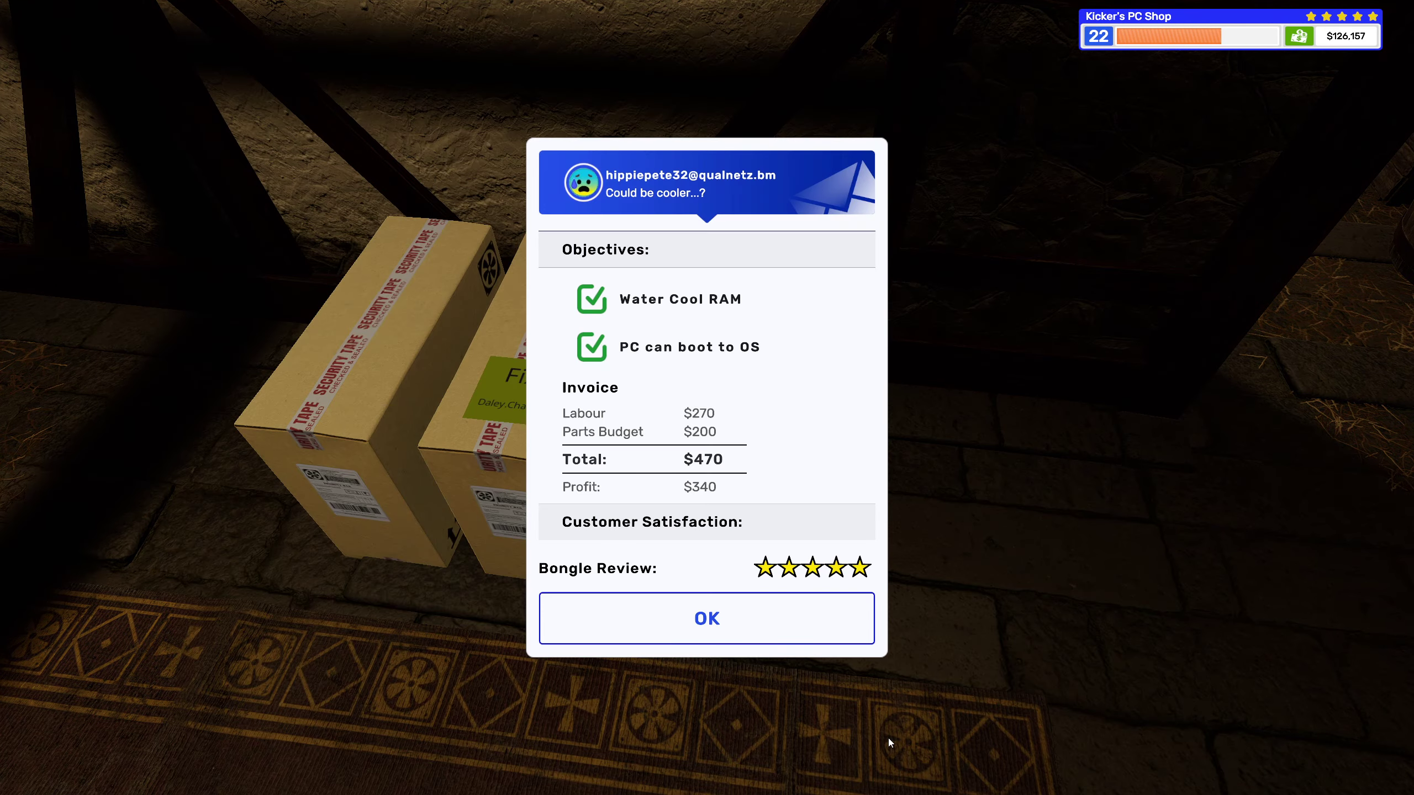
click(818, 637)
Step: Carry the boxed PC case into the workshop and set it on the left bench
key(t)
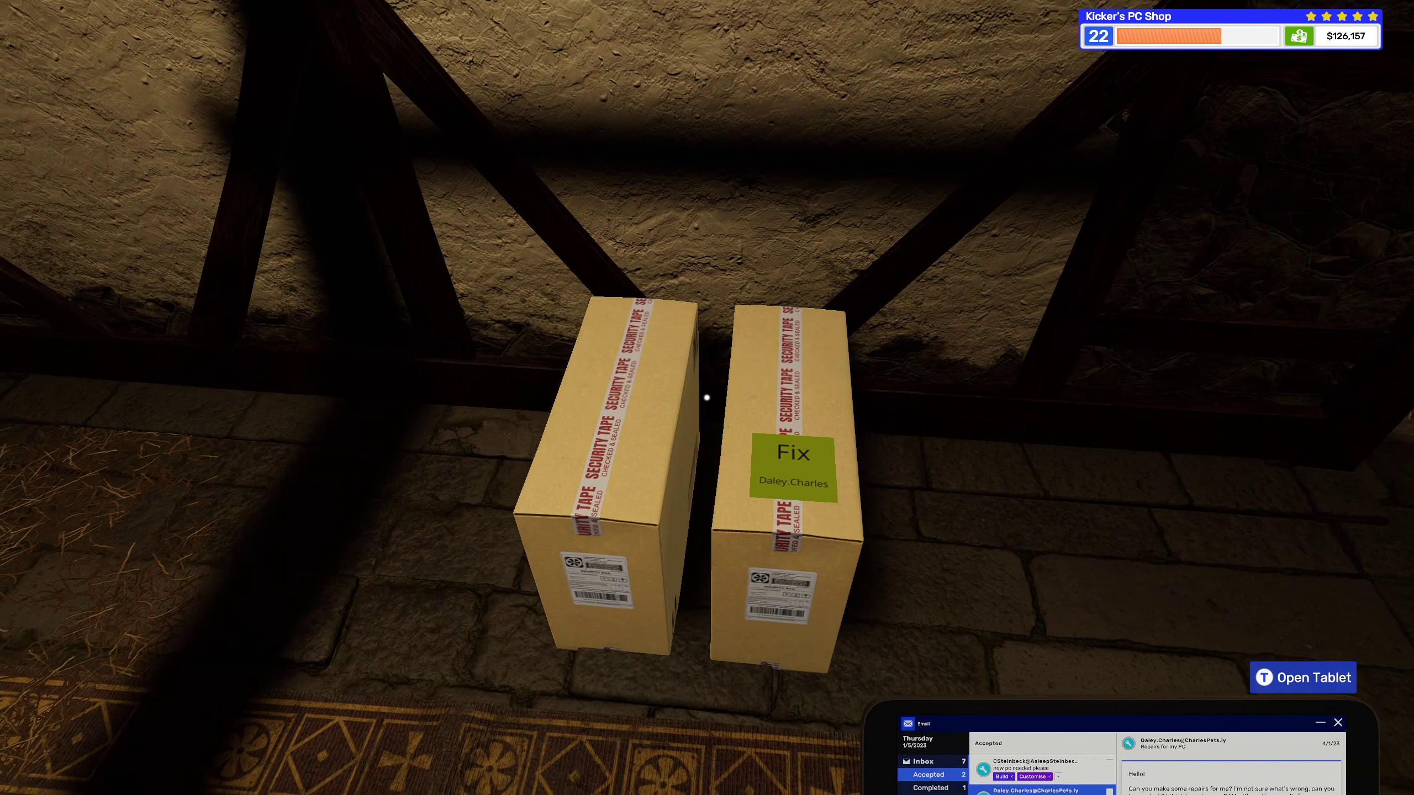
click(707, 397)
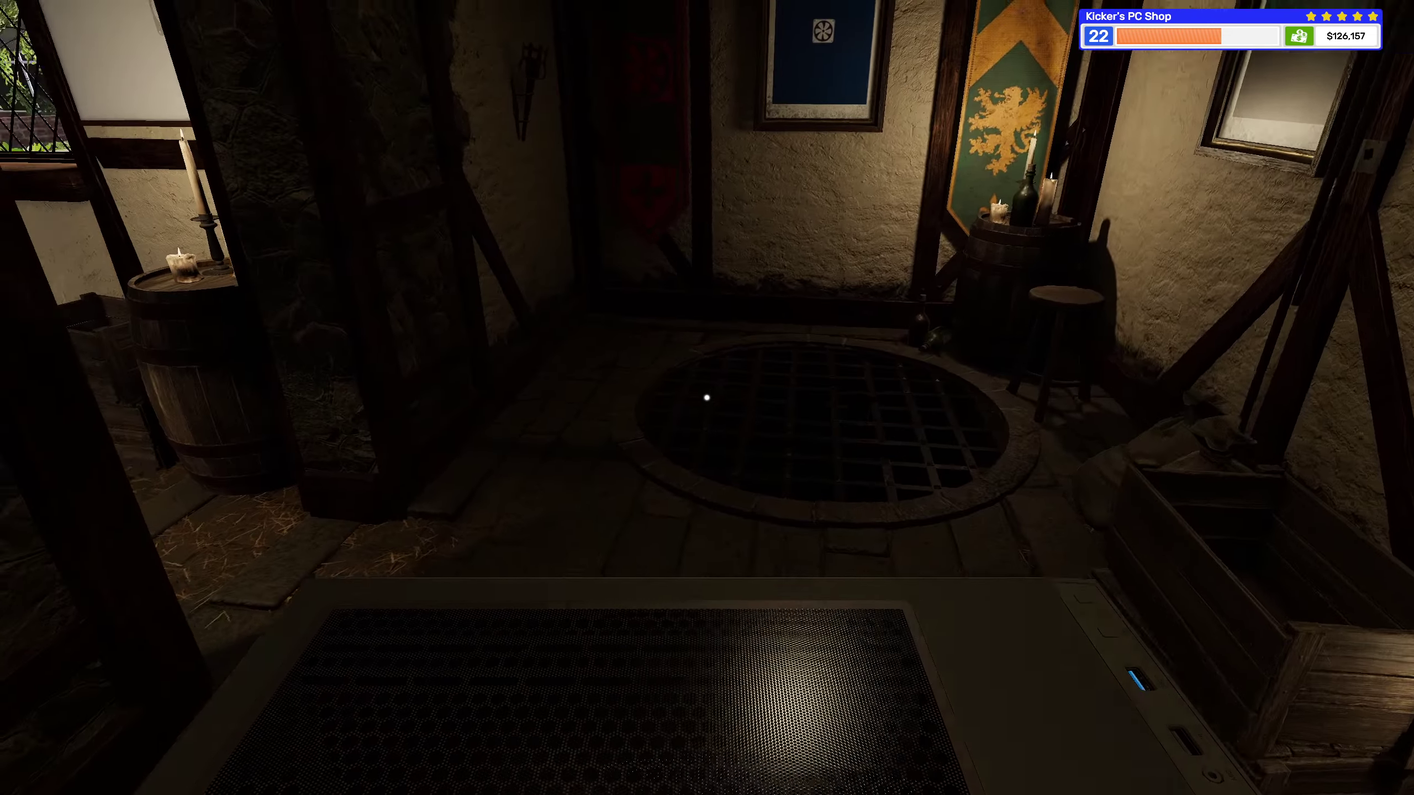
key(w)
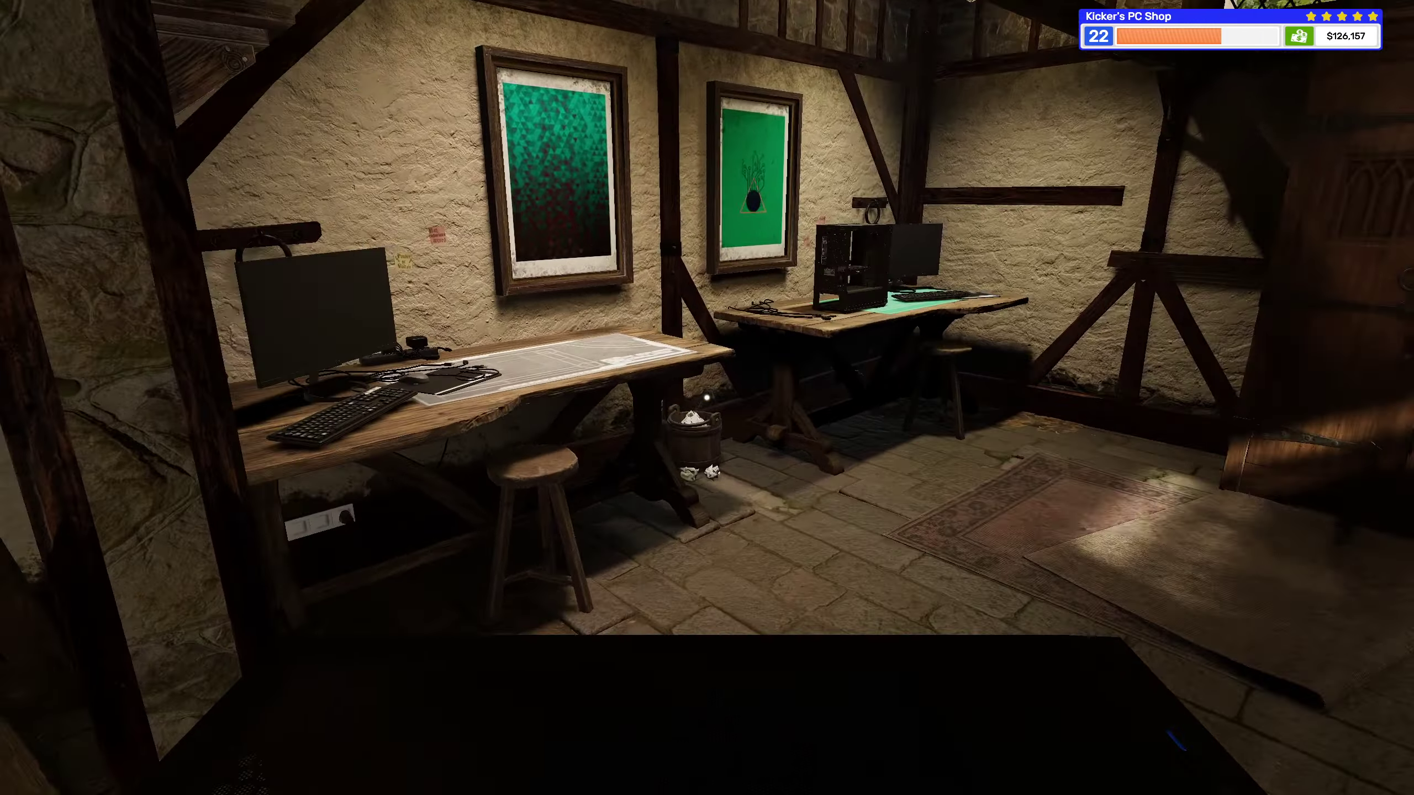
click(708, 398)
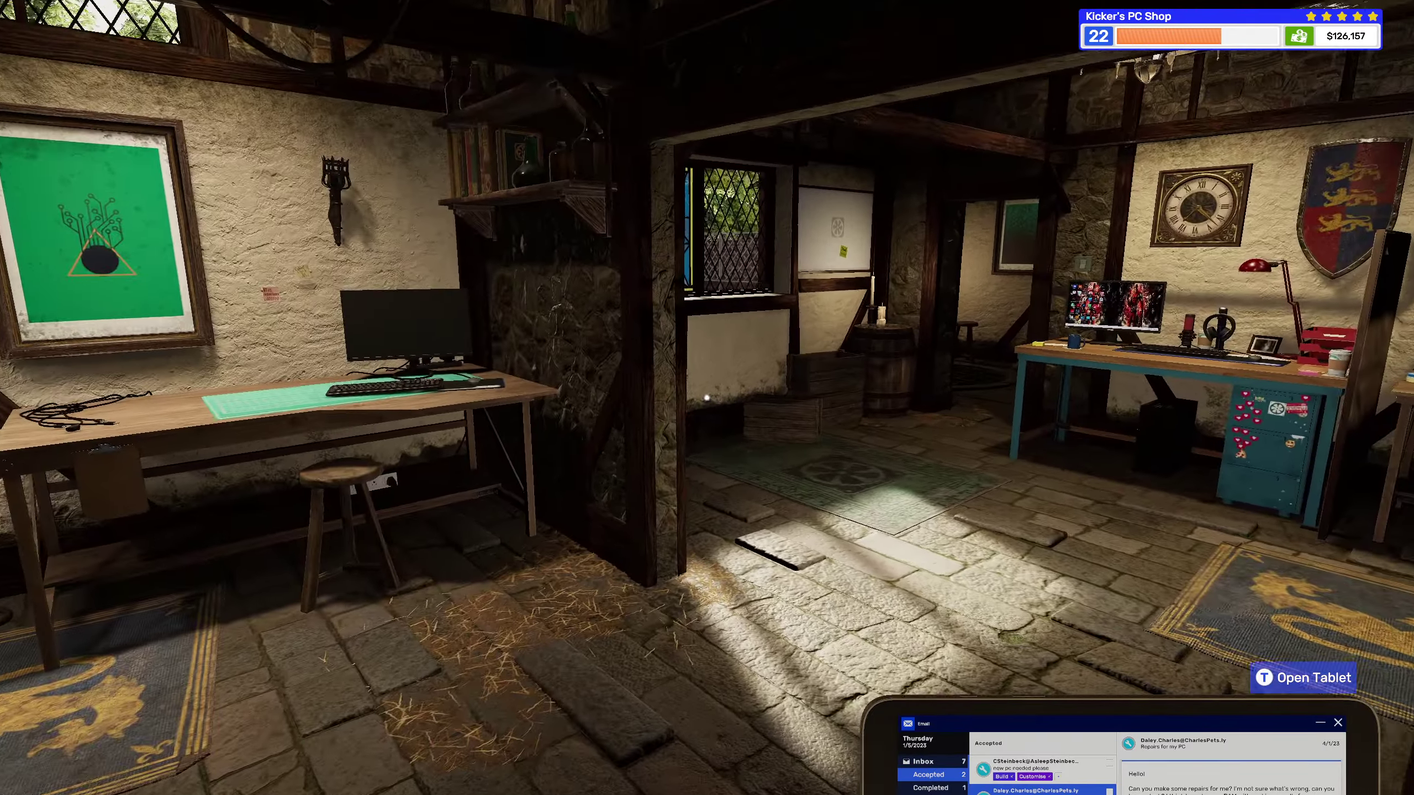
key(w)
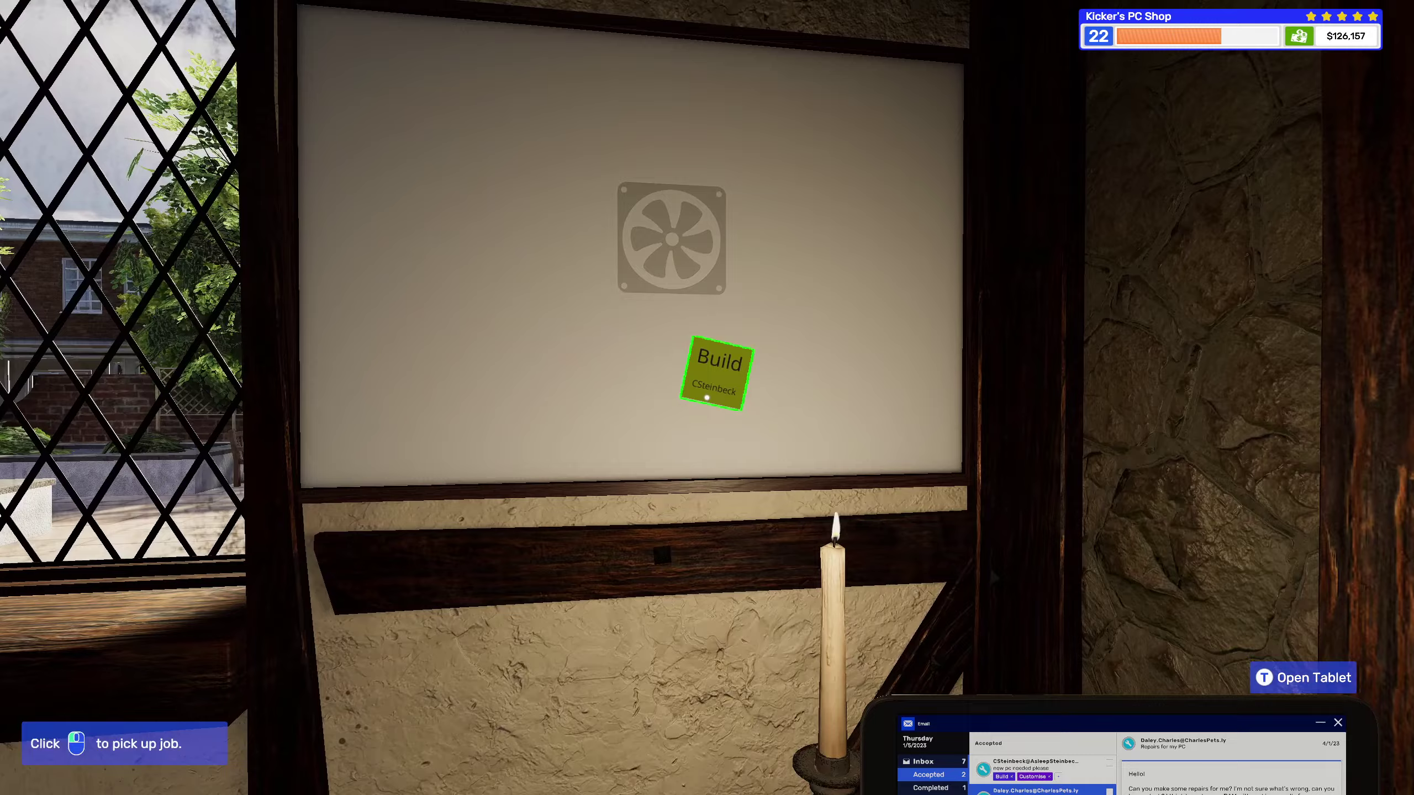
click(707, 399)
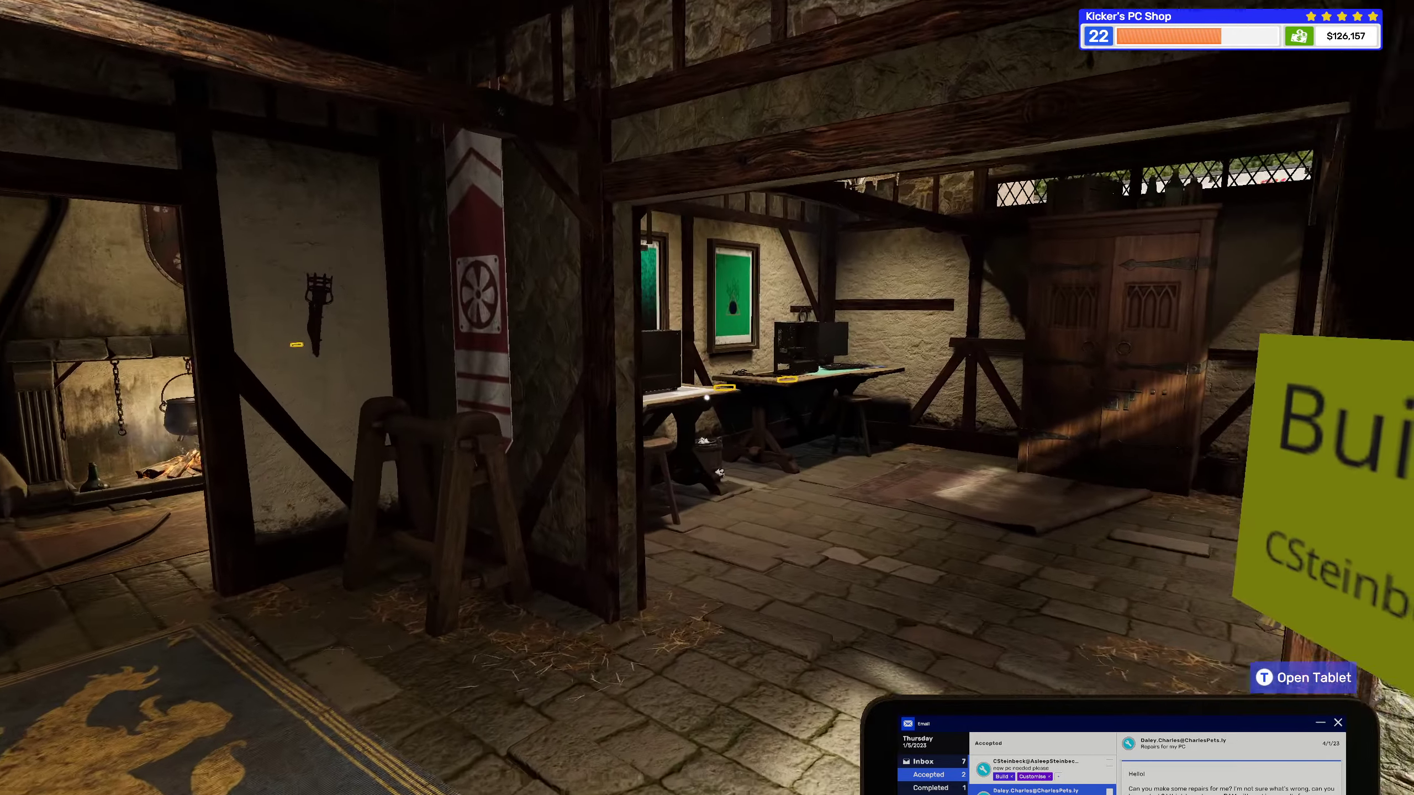
key(w)
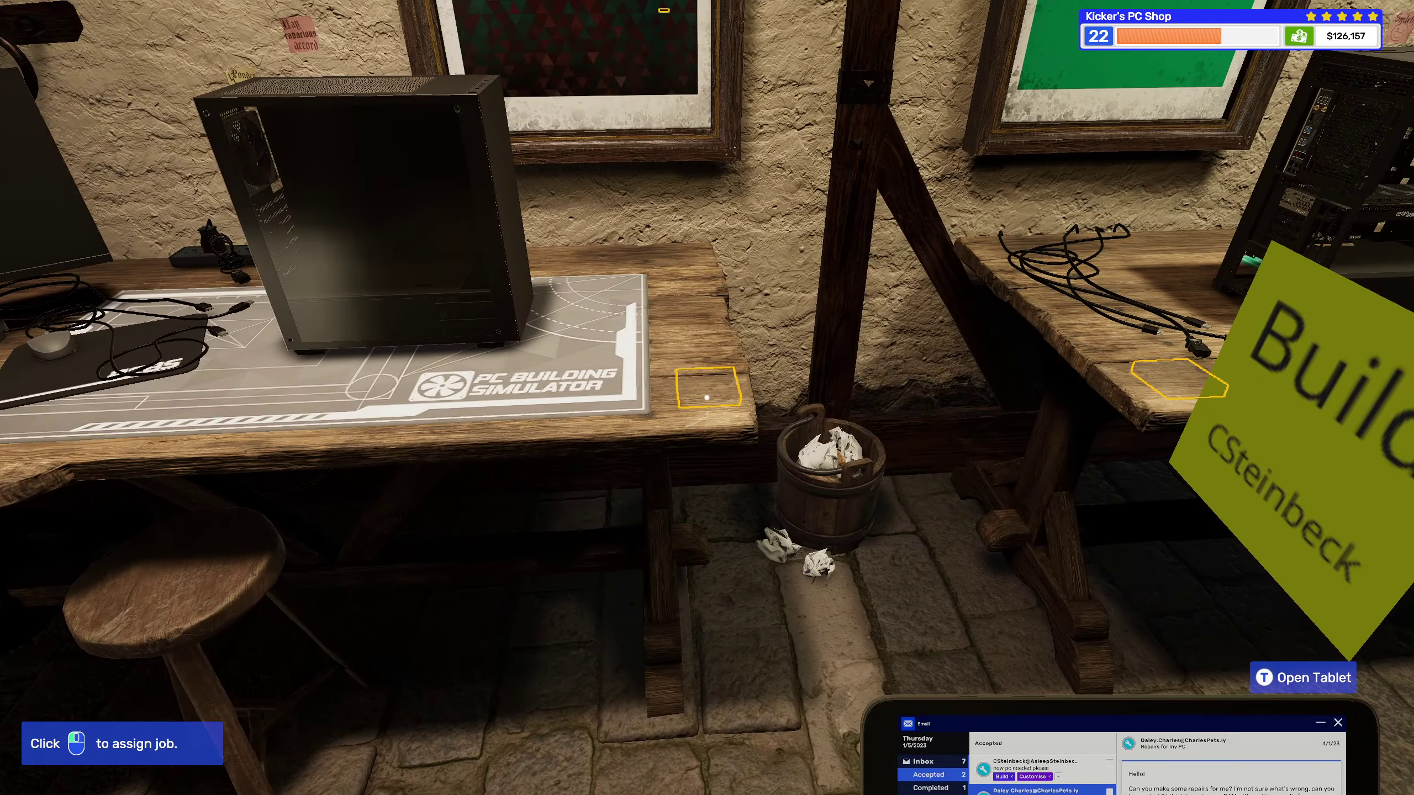
click(707, 397)
click(707, 398)
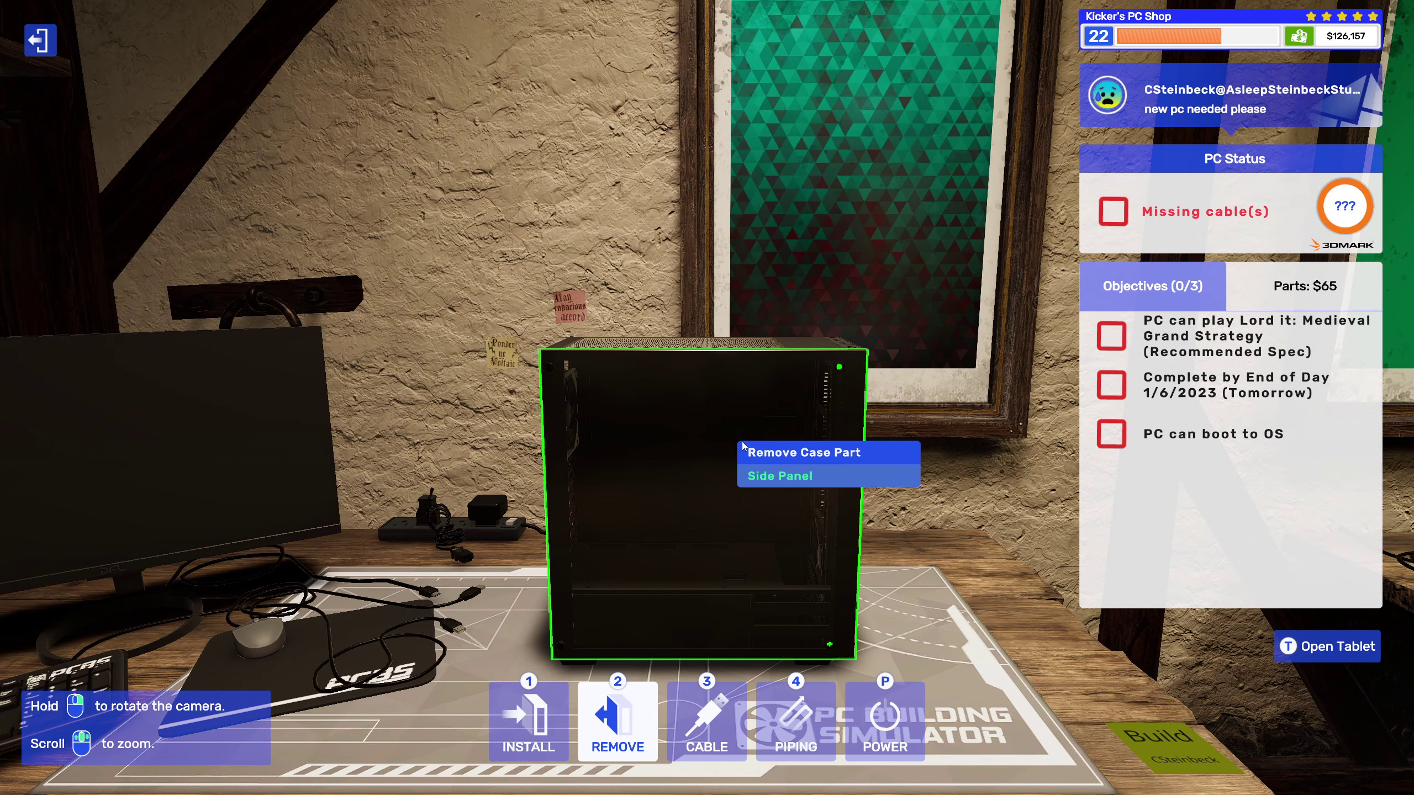
click(709, 460)
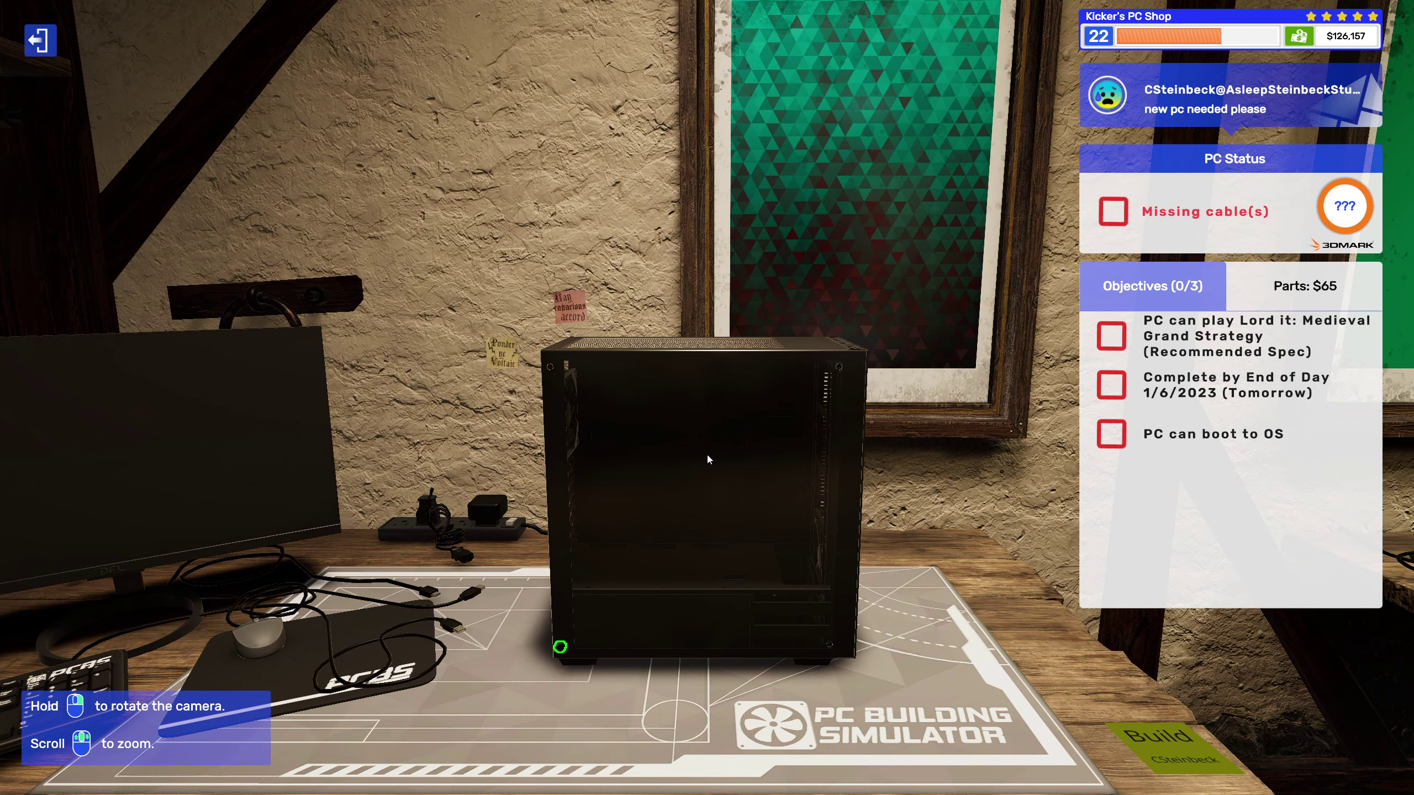
click(708, 459)
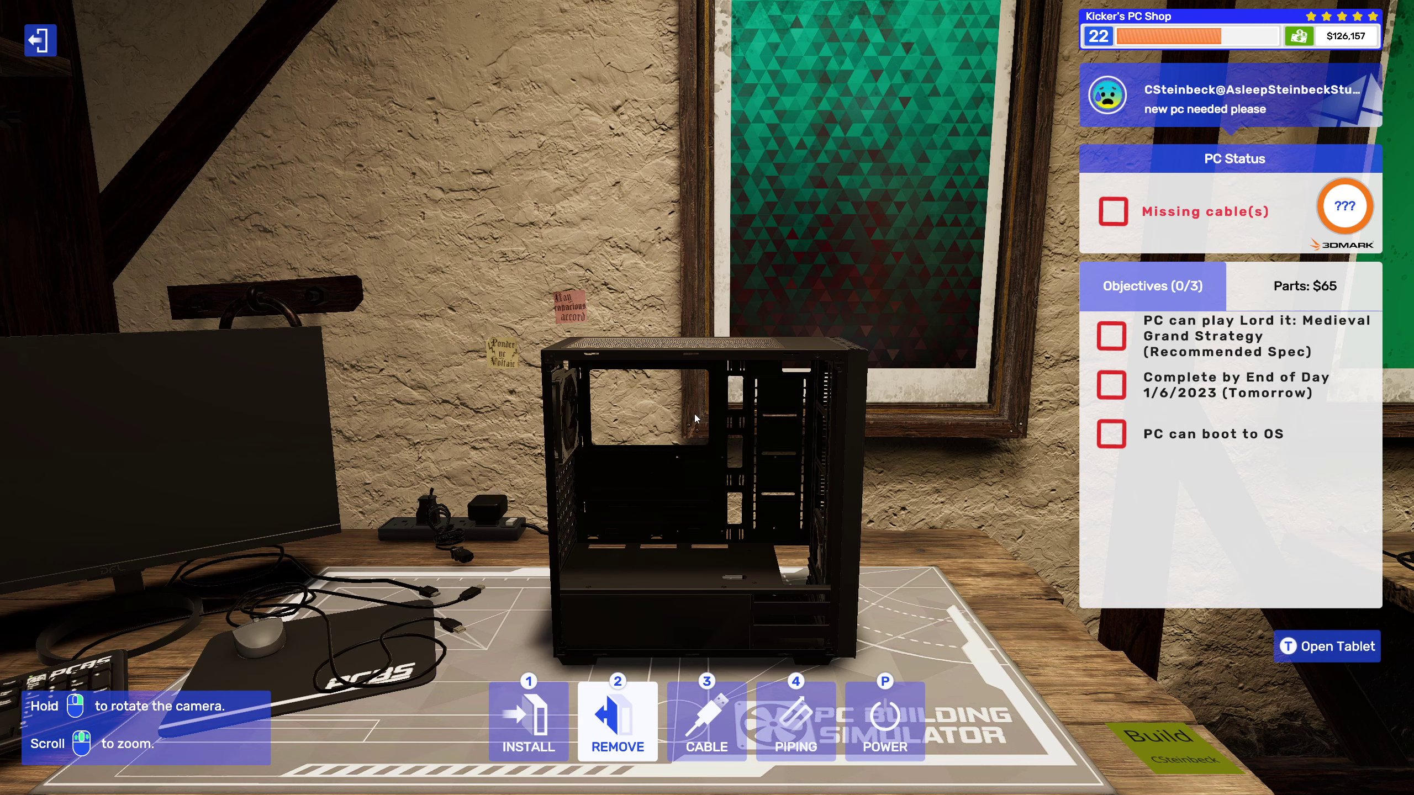
click(695, 419)
scroll(695, 419, up, 3)
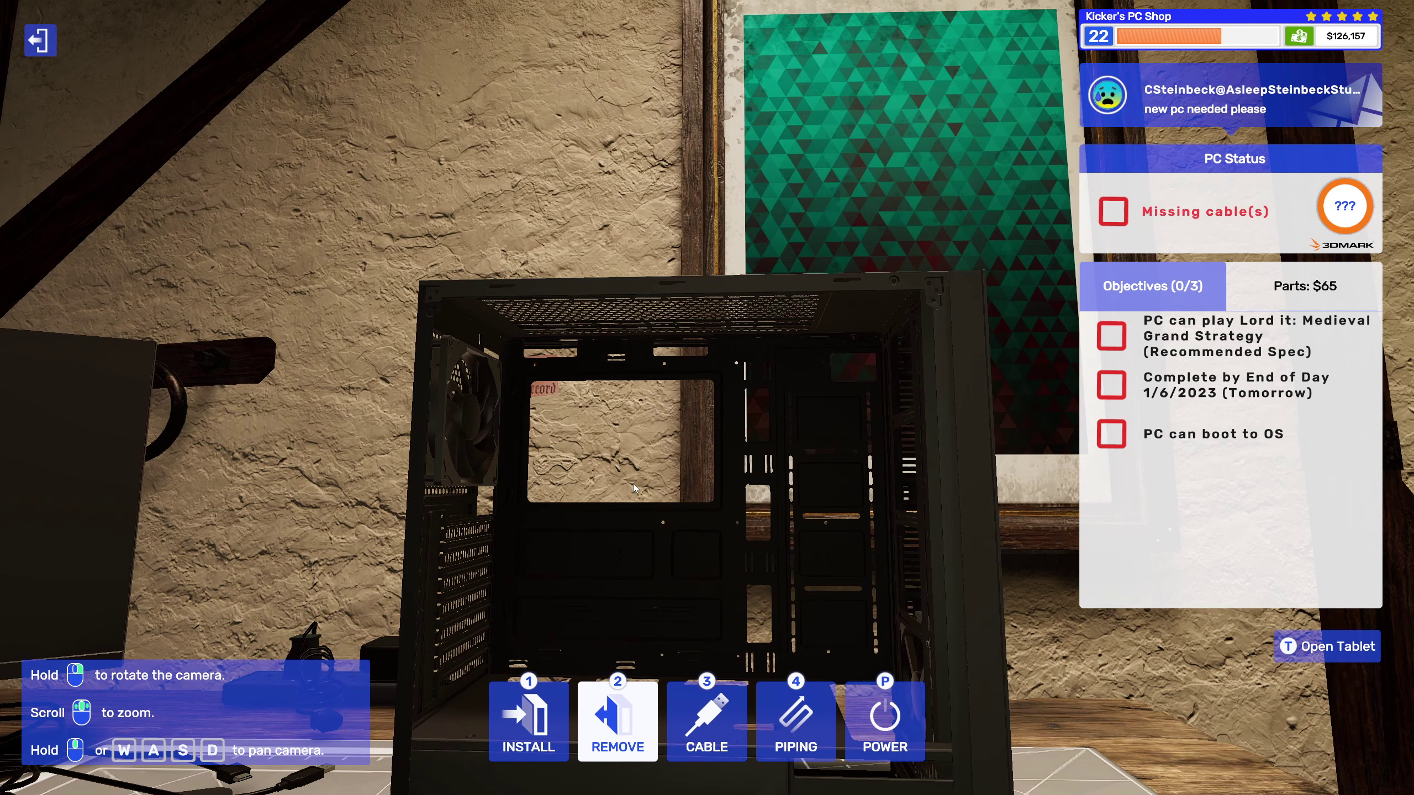
scroll(633, 492, down, 3)
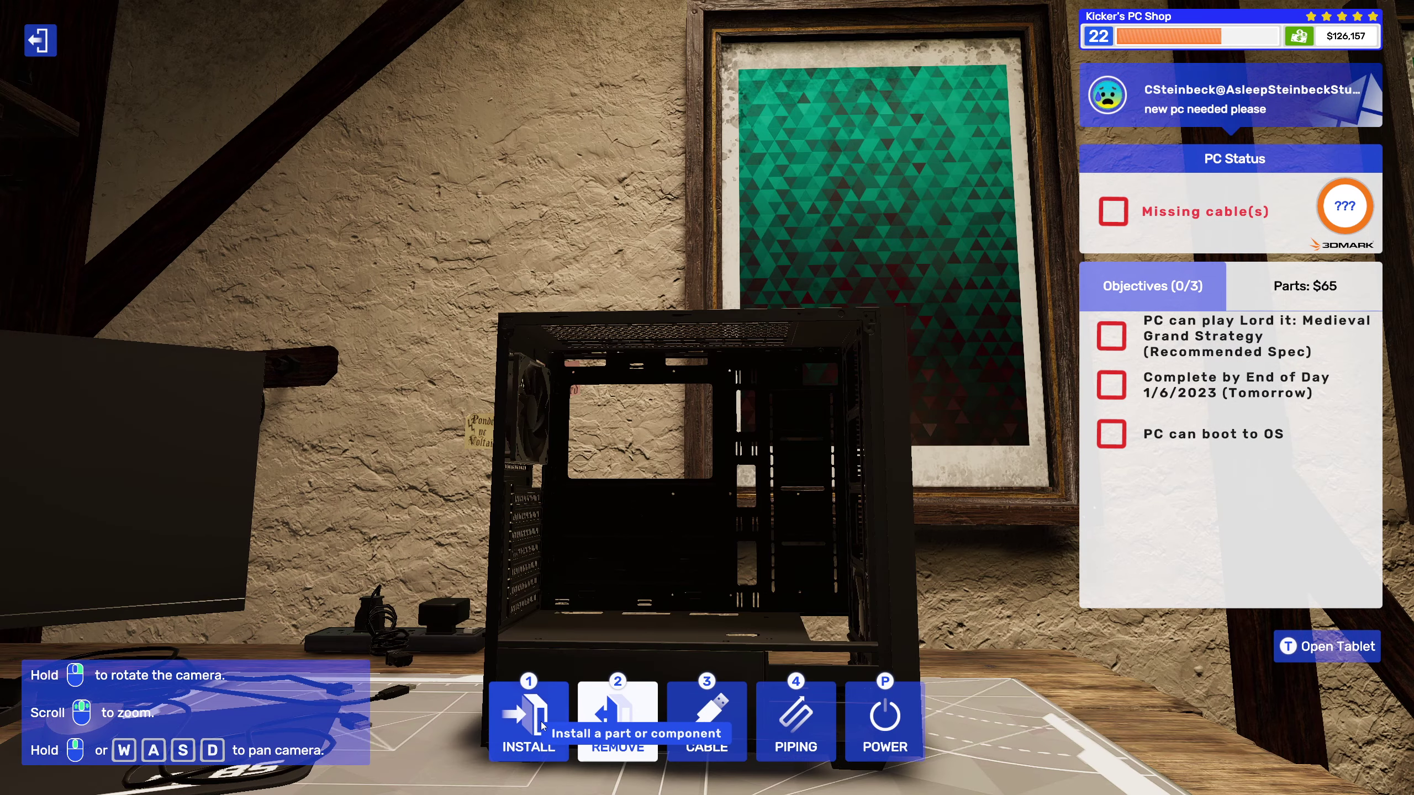
Step: Install the ASRock Z390 Phantom Gaming motherboard from the job's parts into the case
click(542, 719)
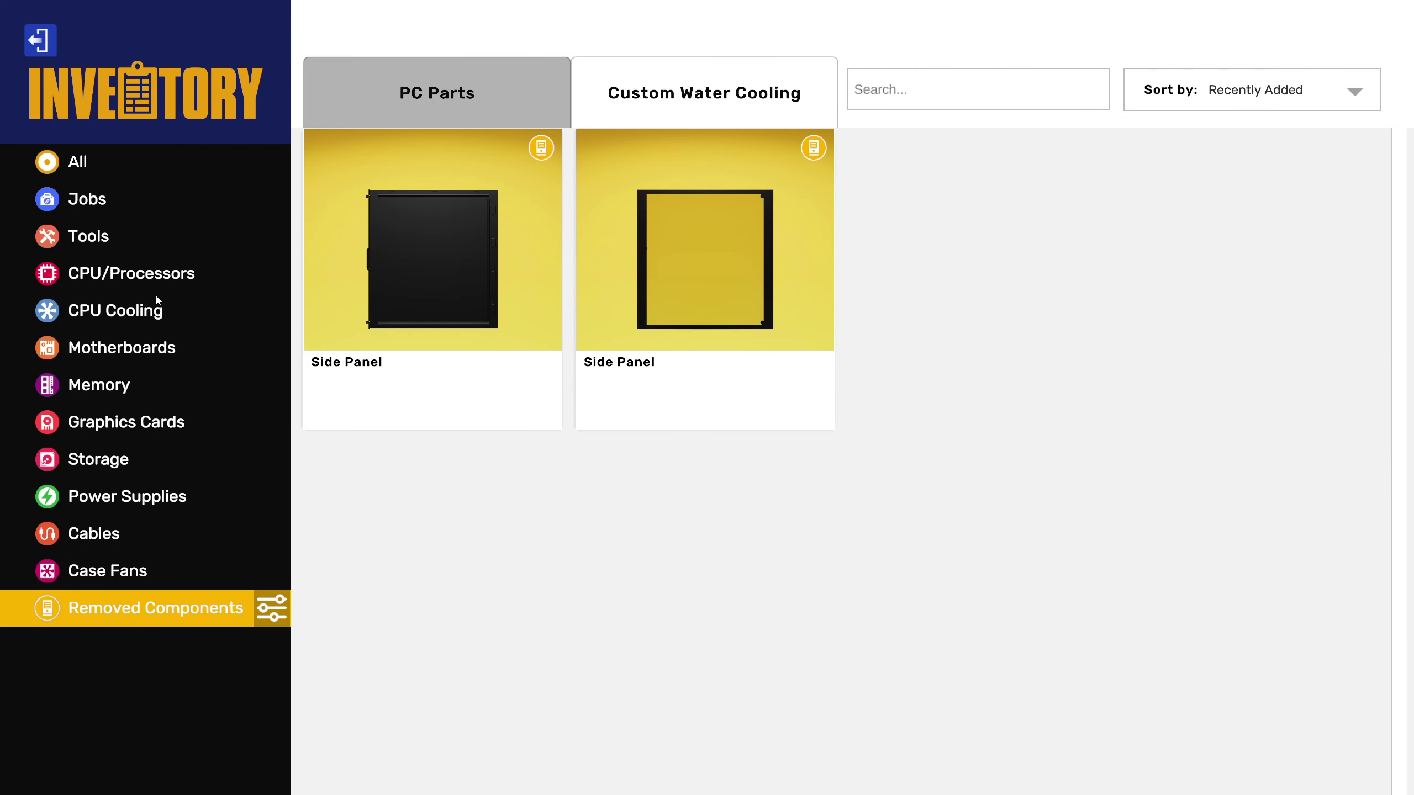
key(Escape)
key(2)
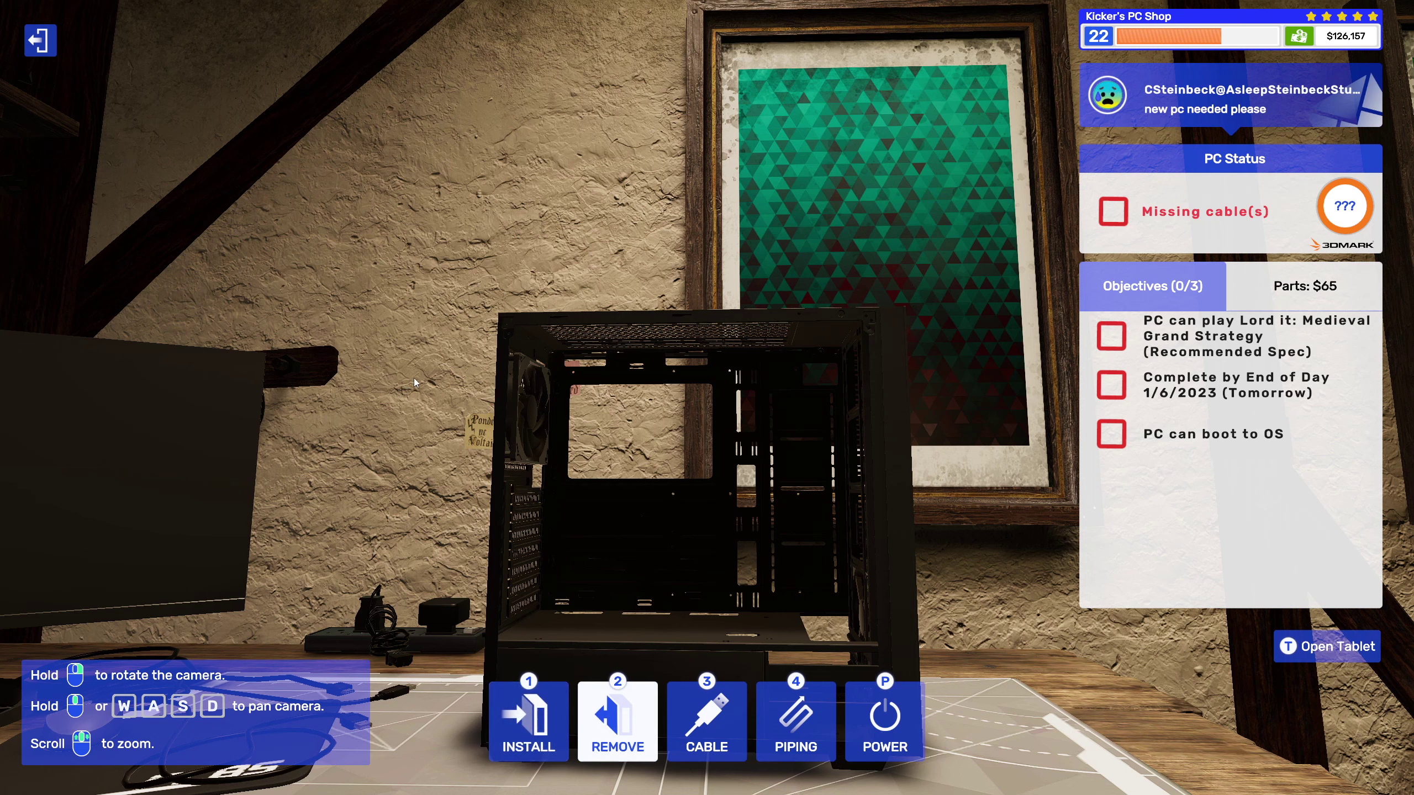
click(528, 719)
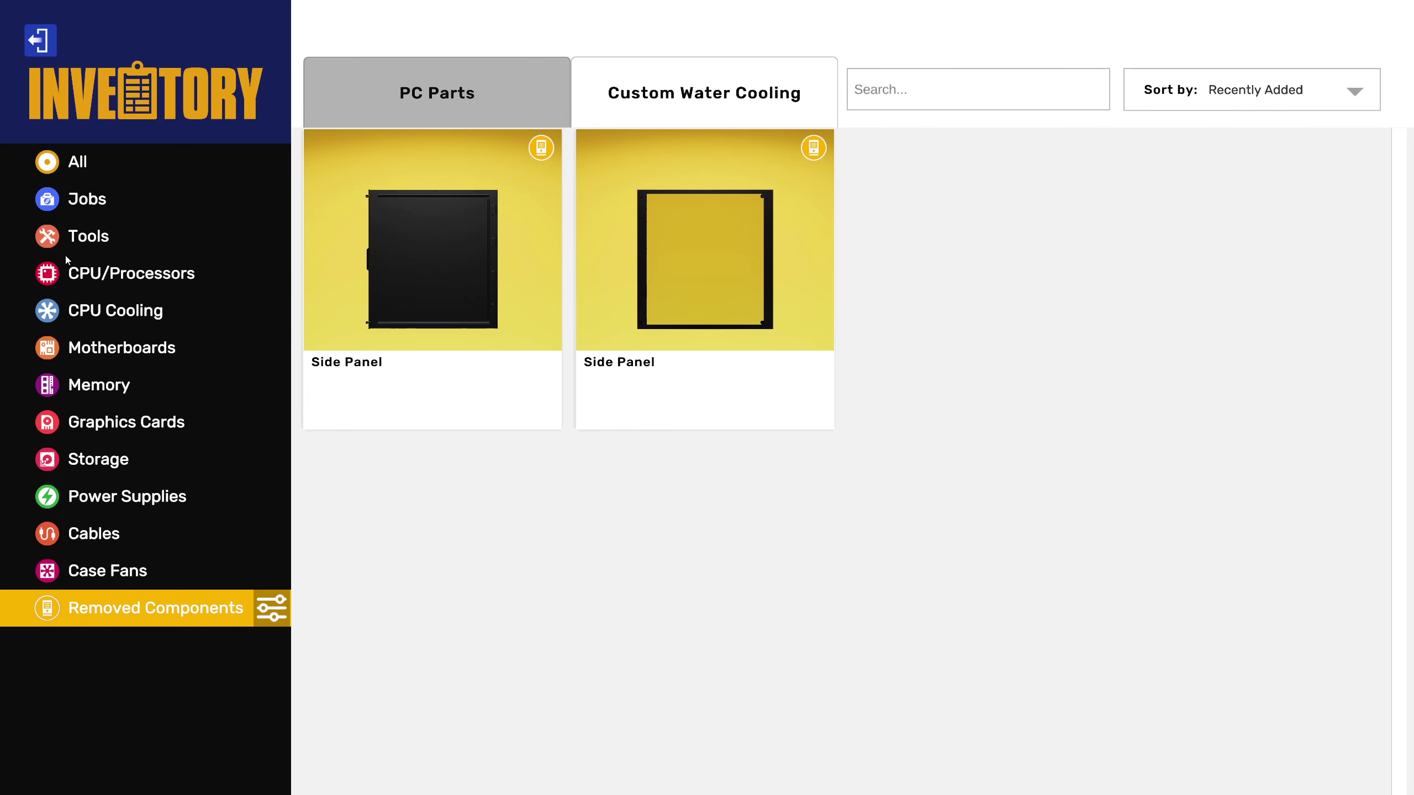
click(86, 204)
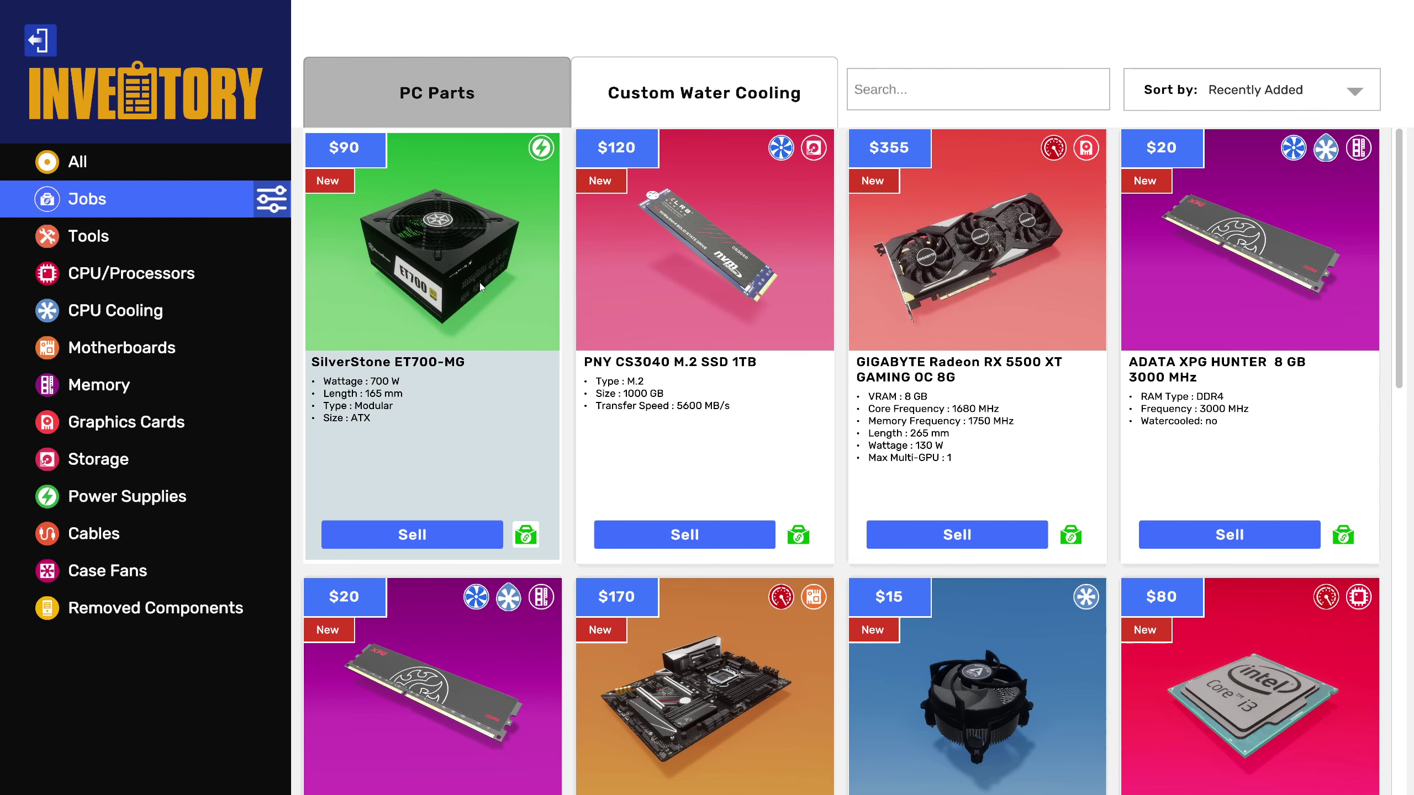
scroll(593, 429, down, 3)
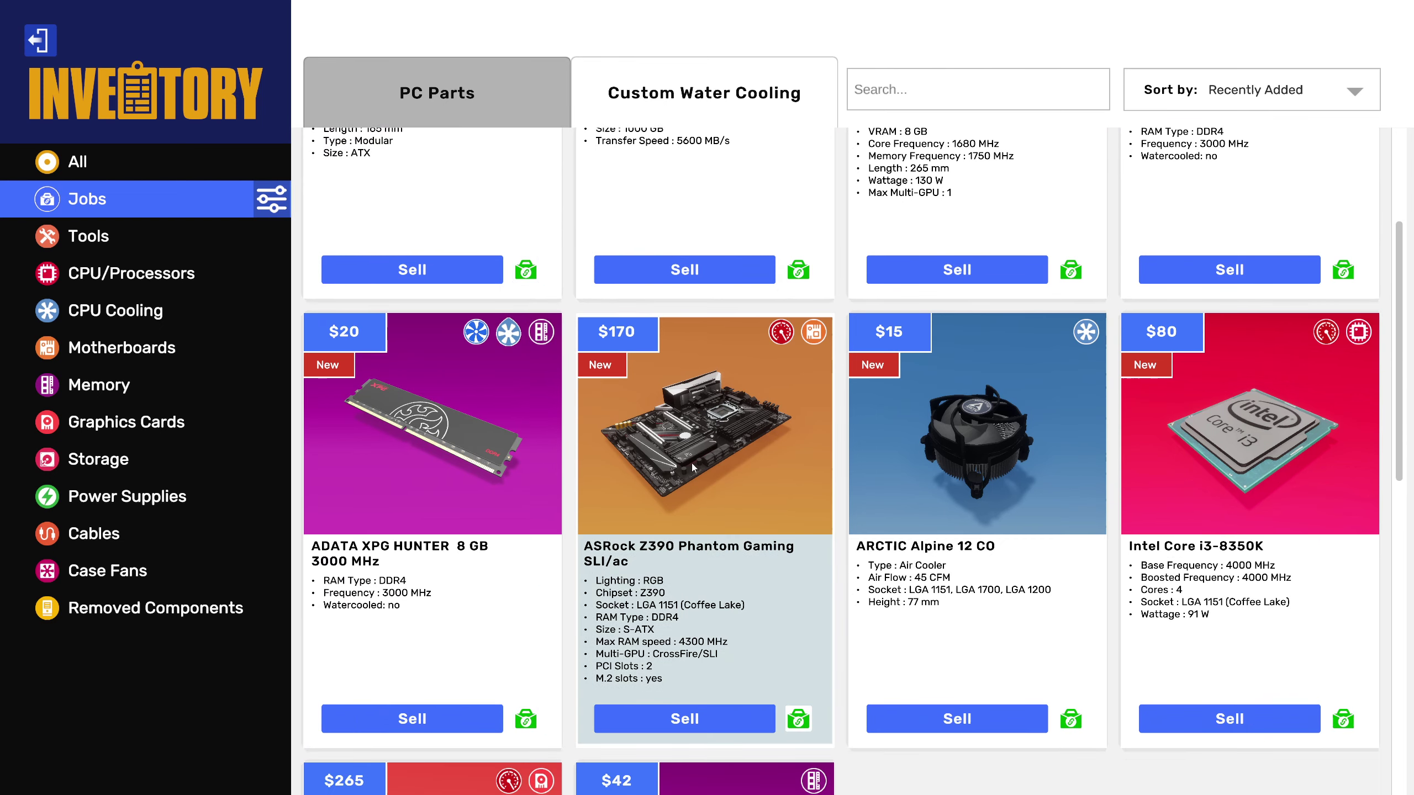
click(690, 457)
click(681, 469)
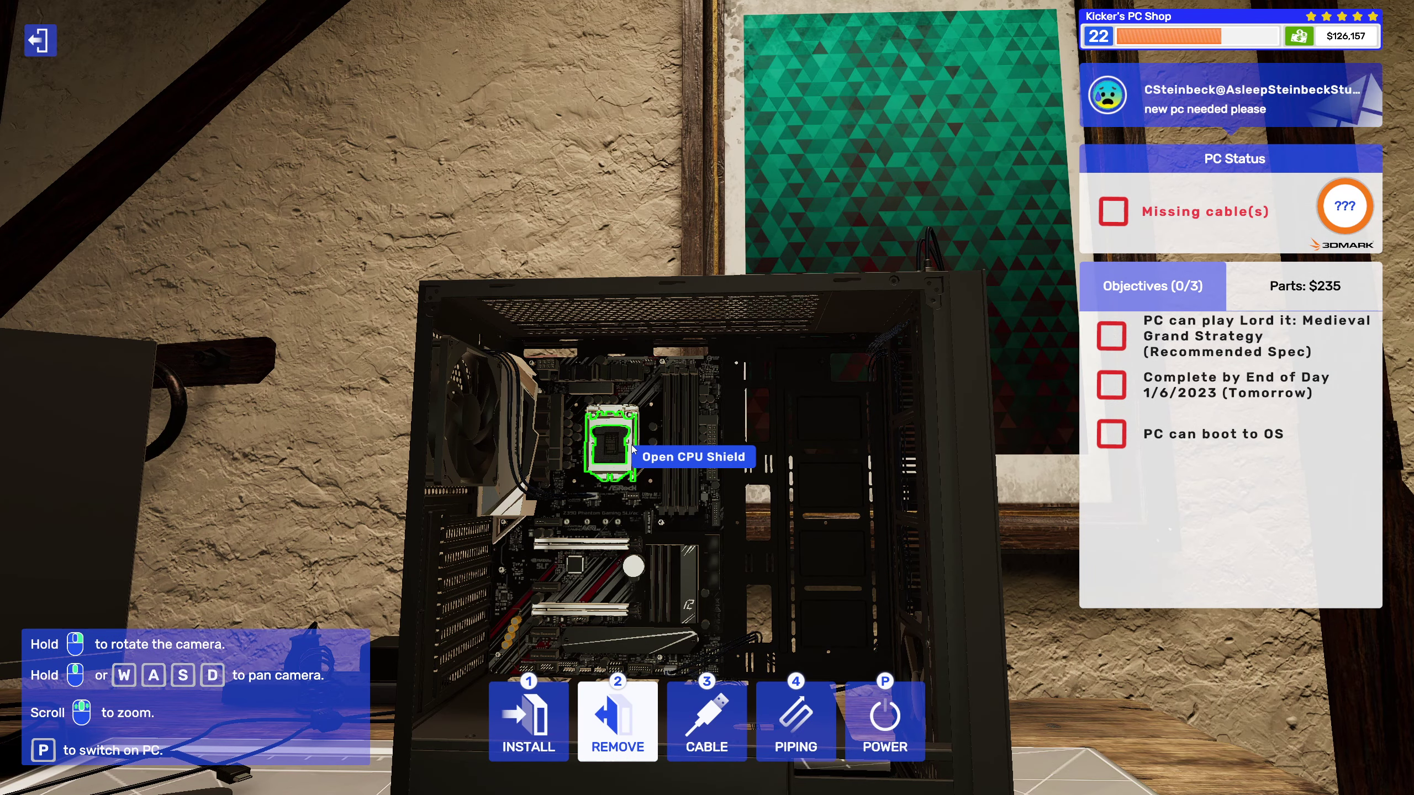
Step: Open the CPU socket shield, remove a PCI slot cover, and select the Intel Core i3-8350K
click(636, 448)
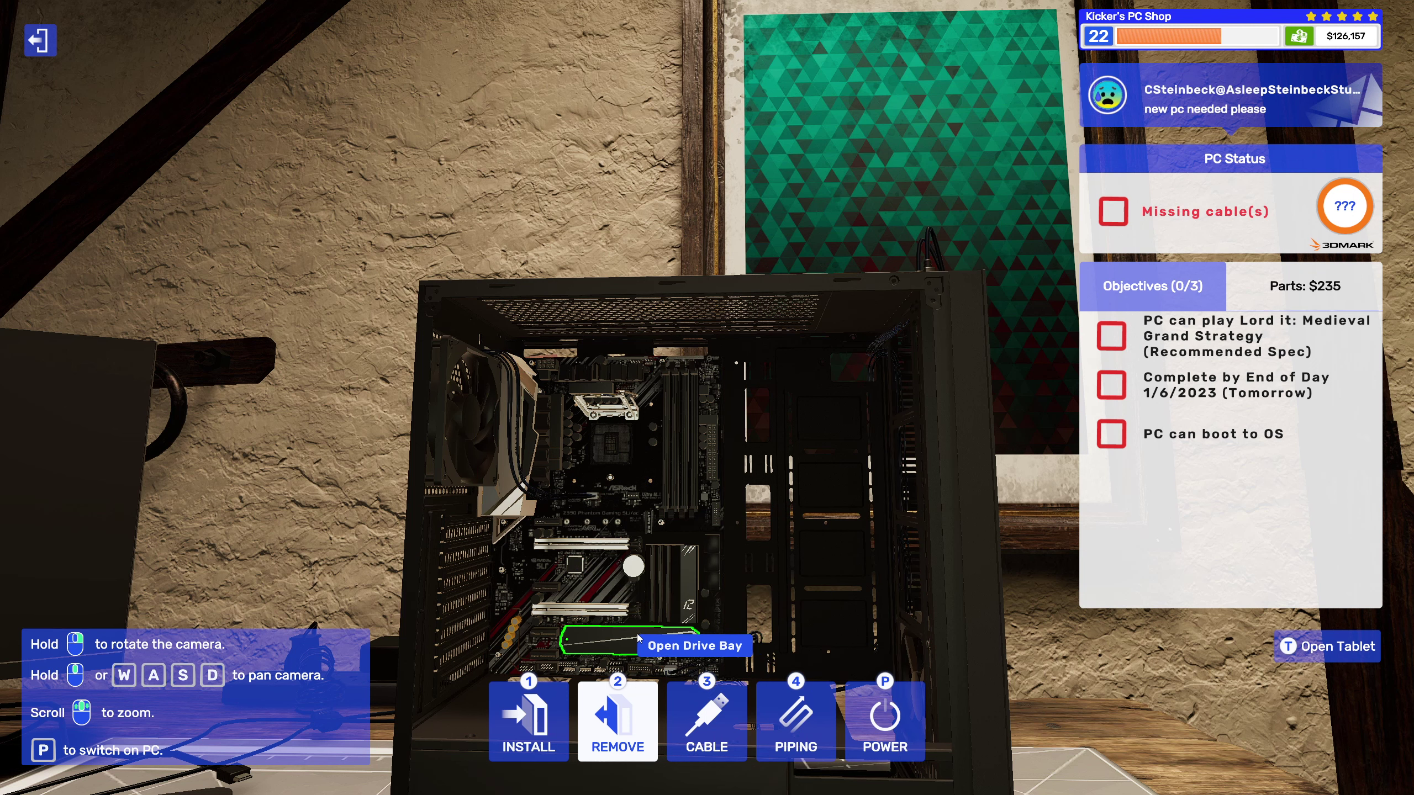
scroll(641, 596, up, 2)
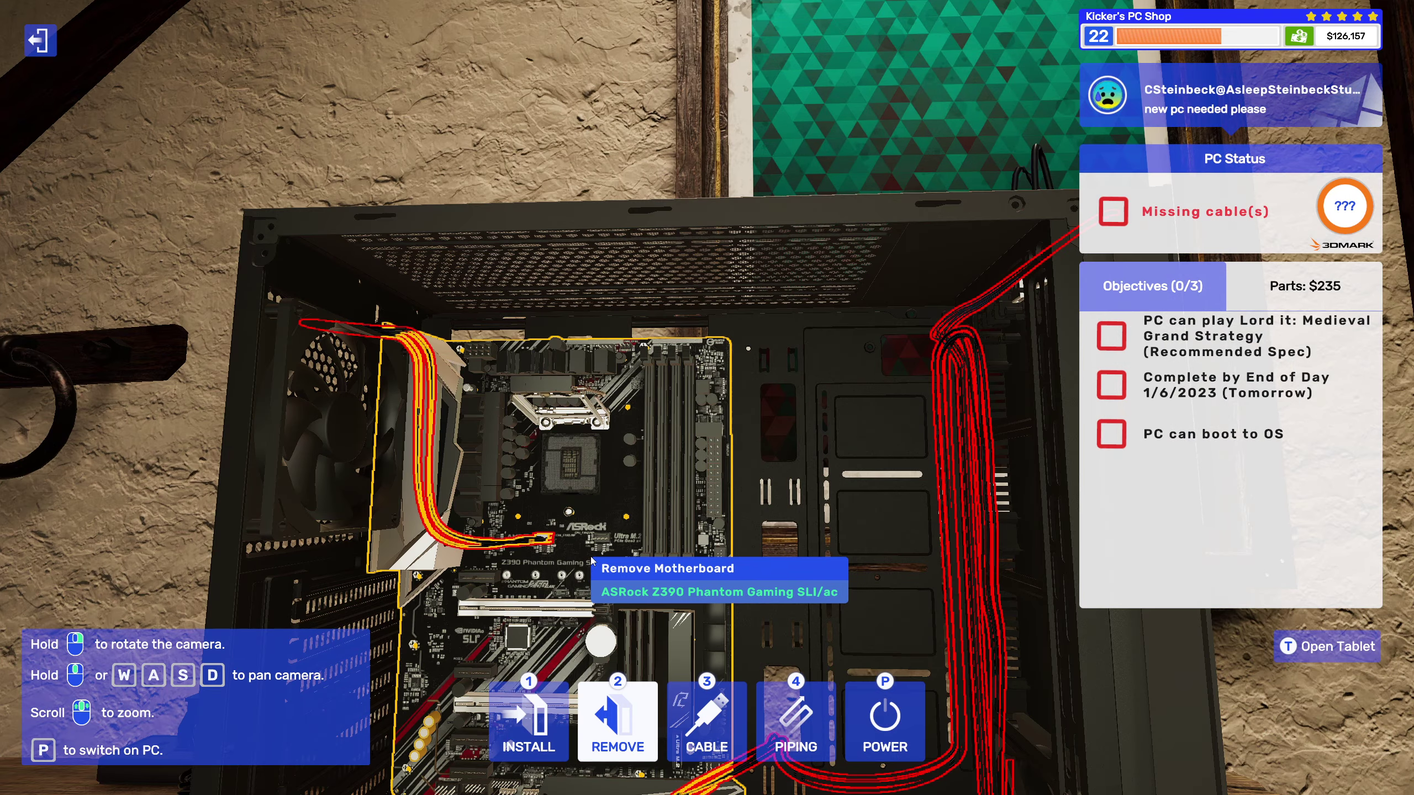
scroll(535, 610, down, 3)
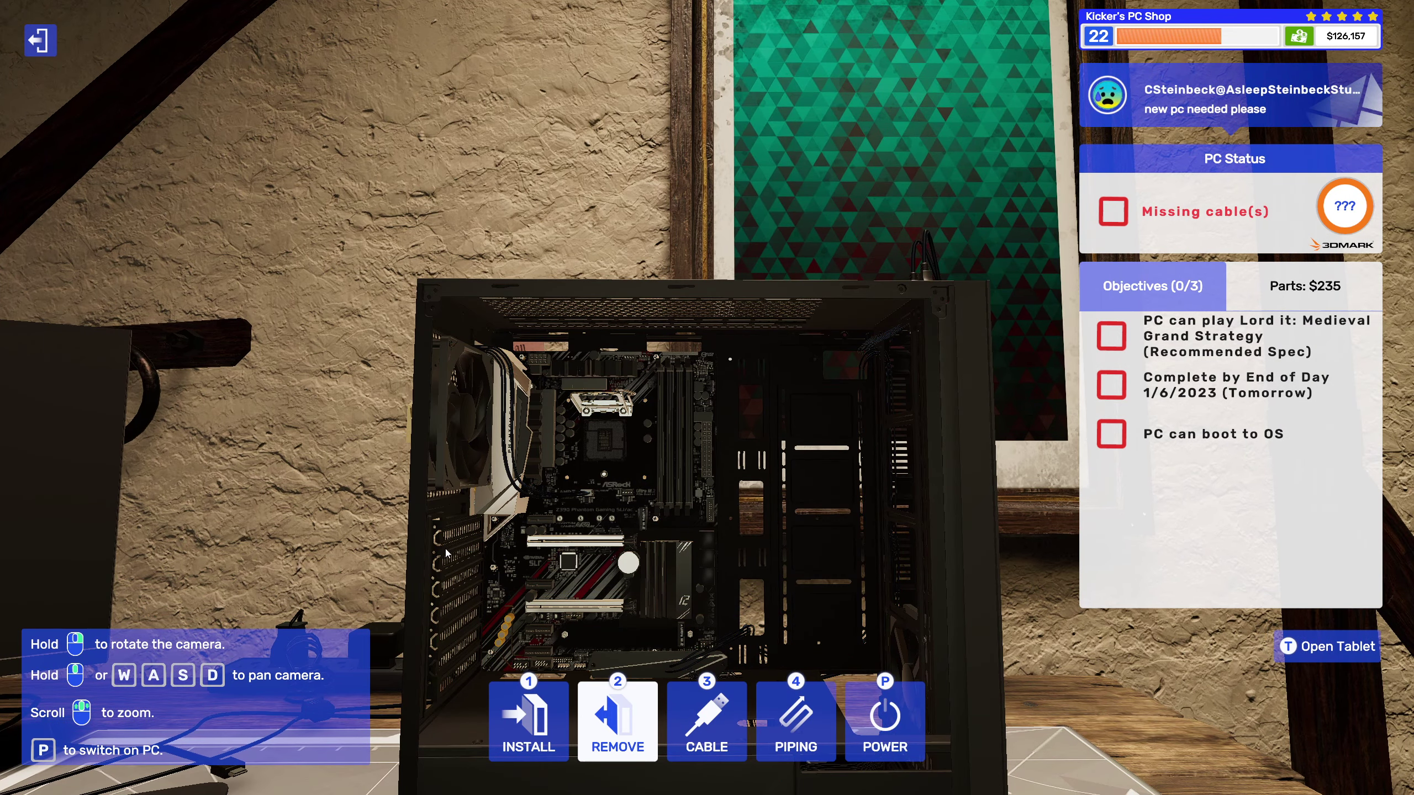
key(1)
key(2)
click(453, 586)
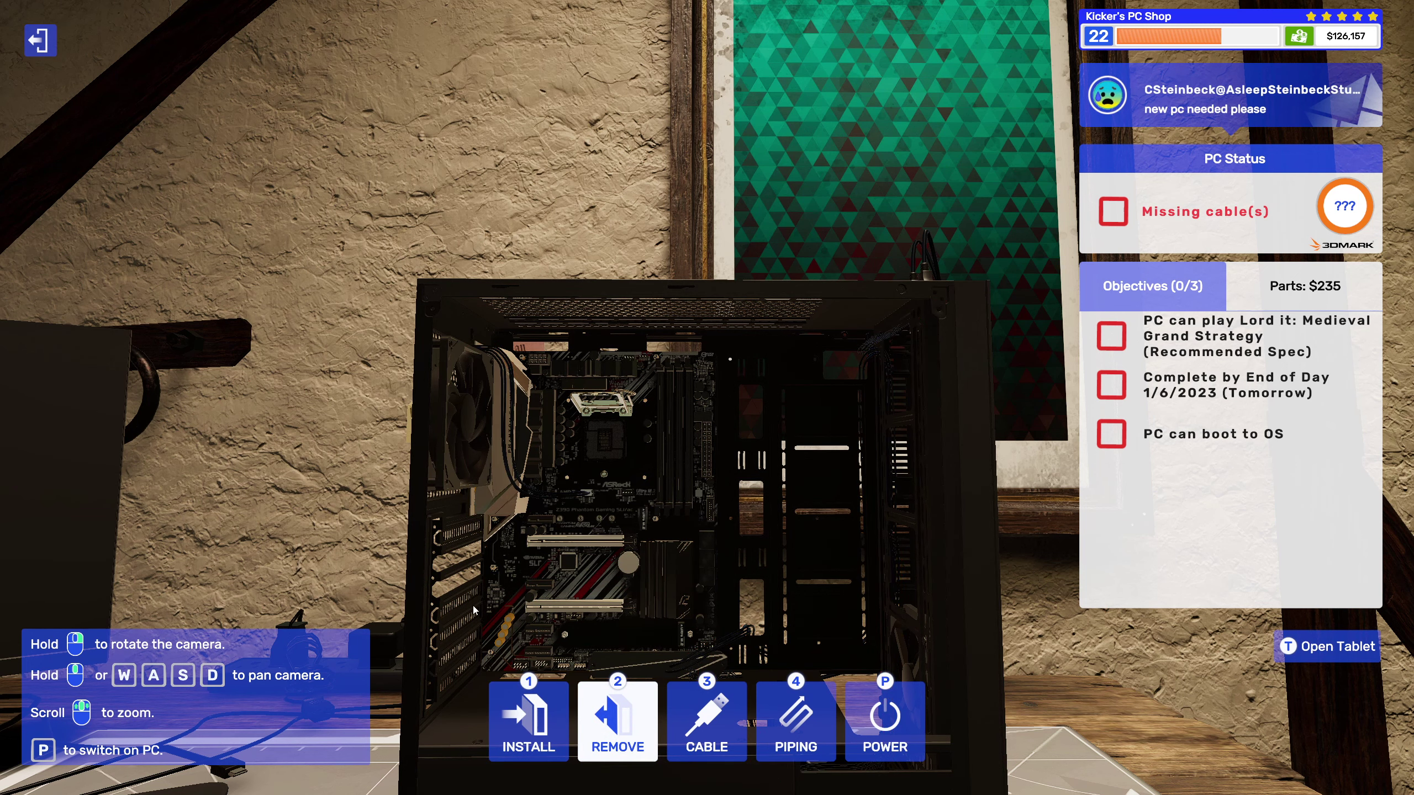
click(520, 749)
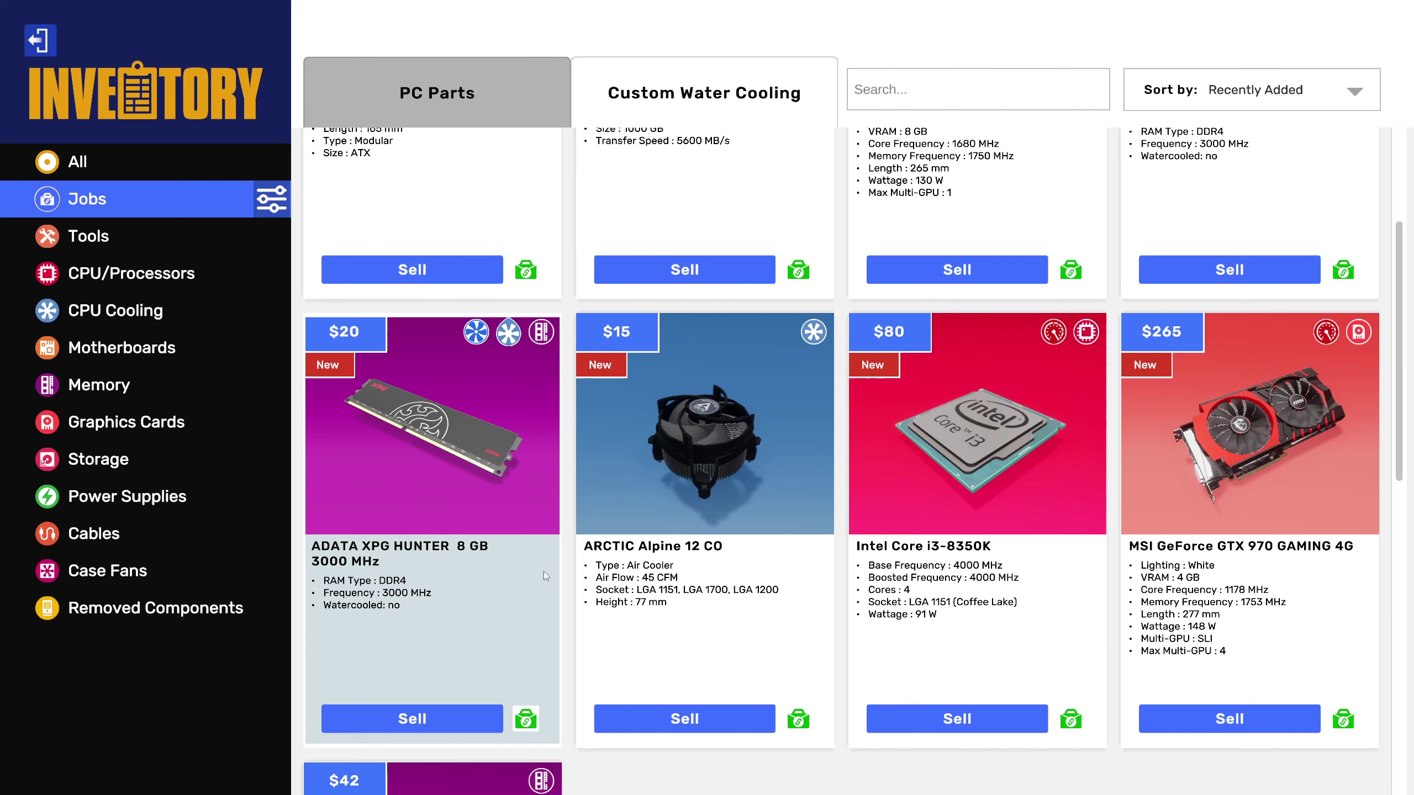
scroll(652, 493, up, 2)
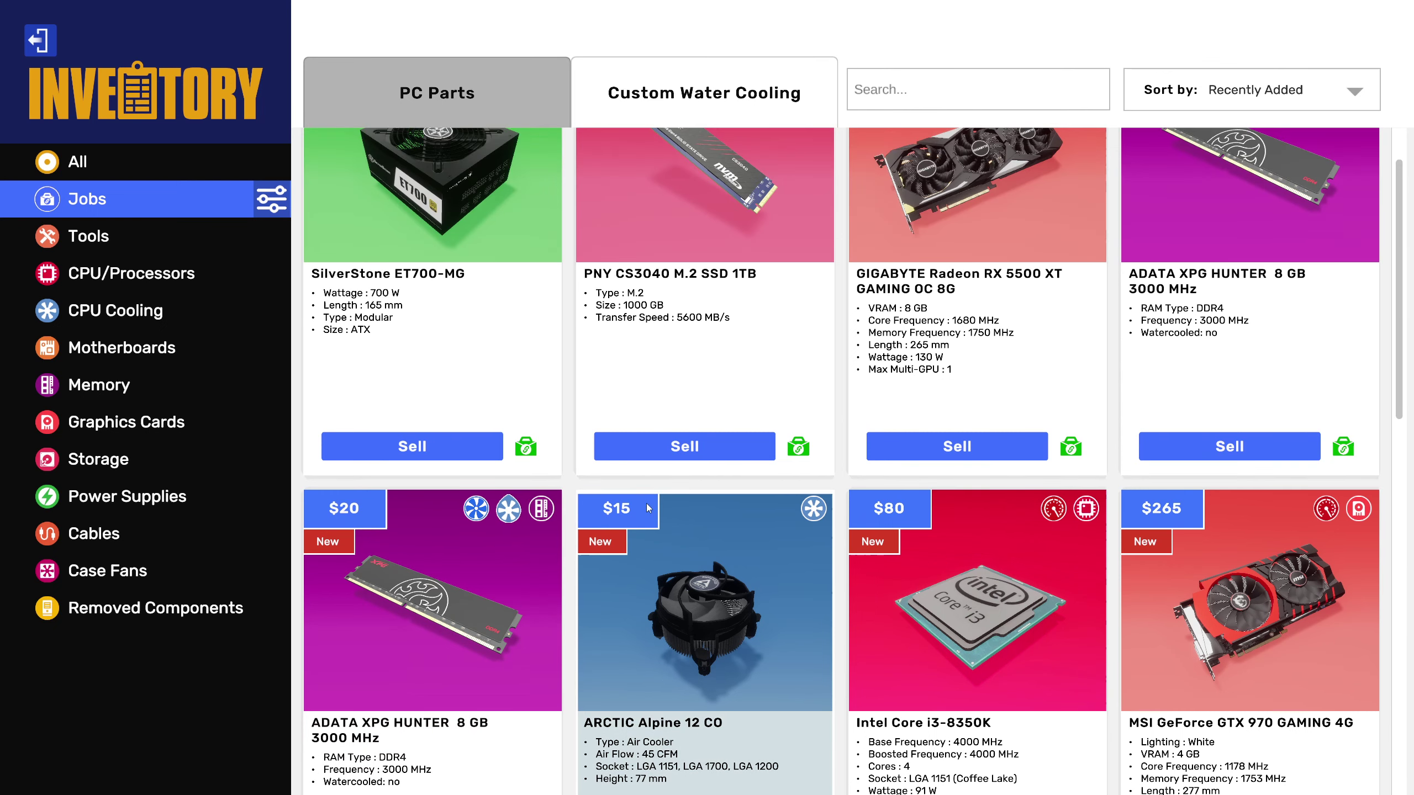
scroll(649, 508, up, 1)
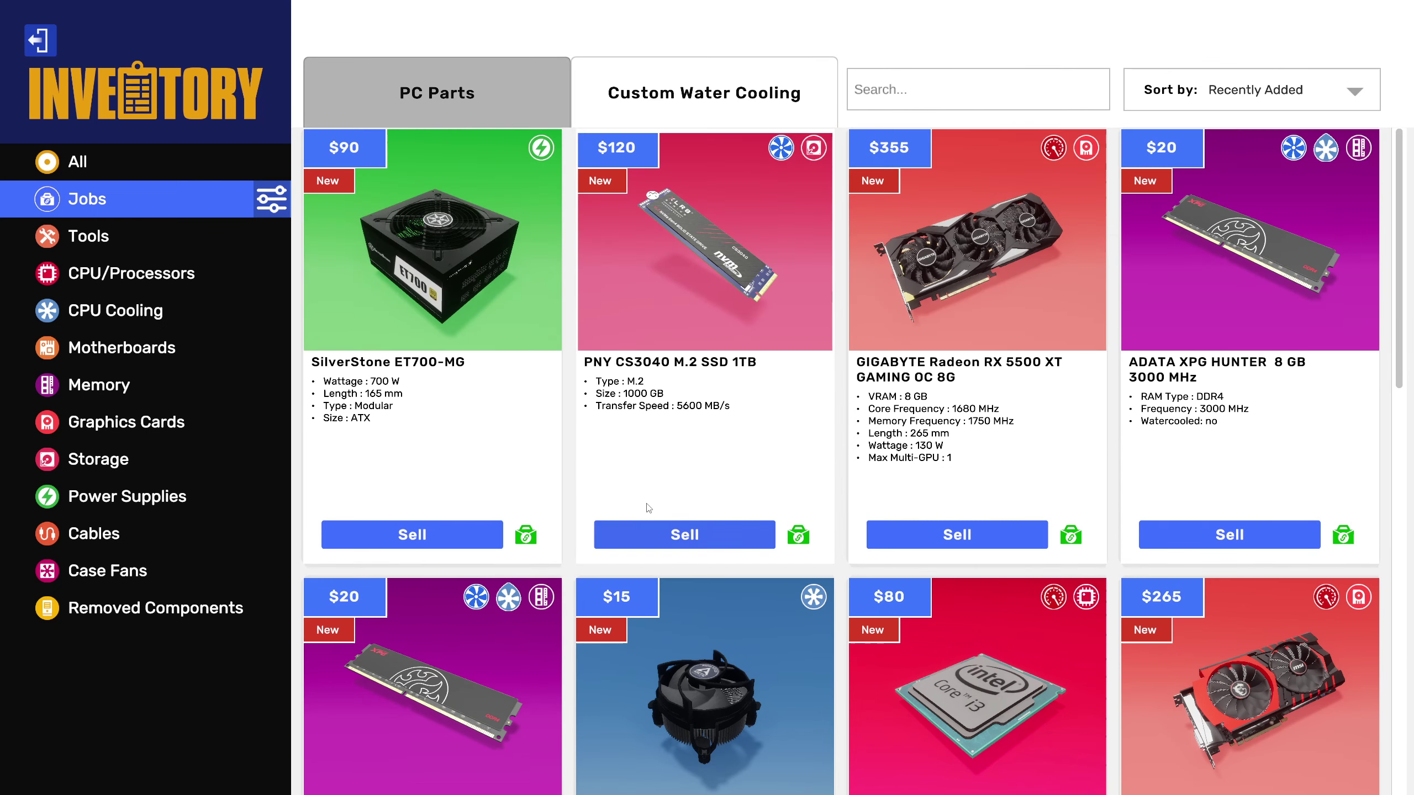
click(1004, 704)
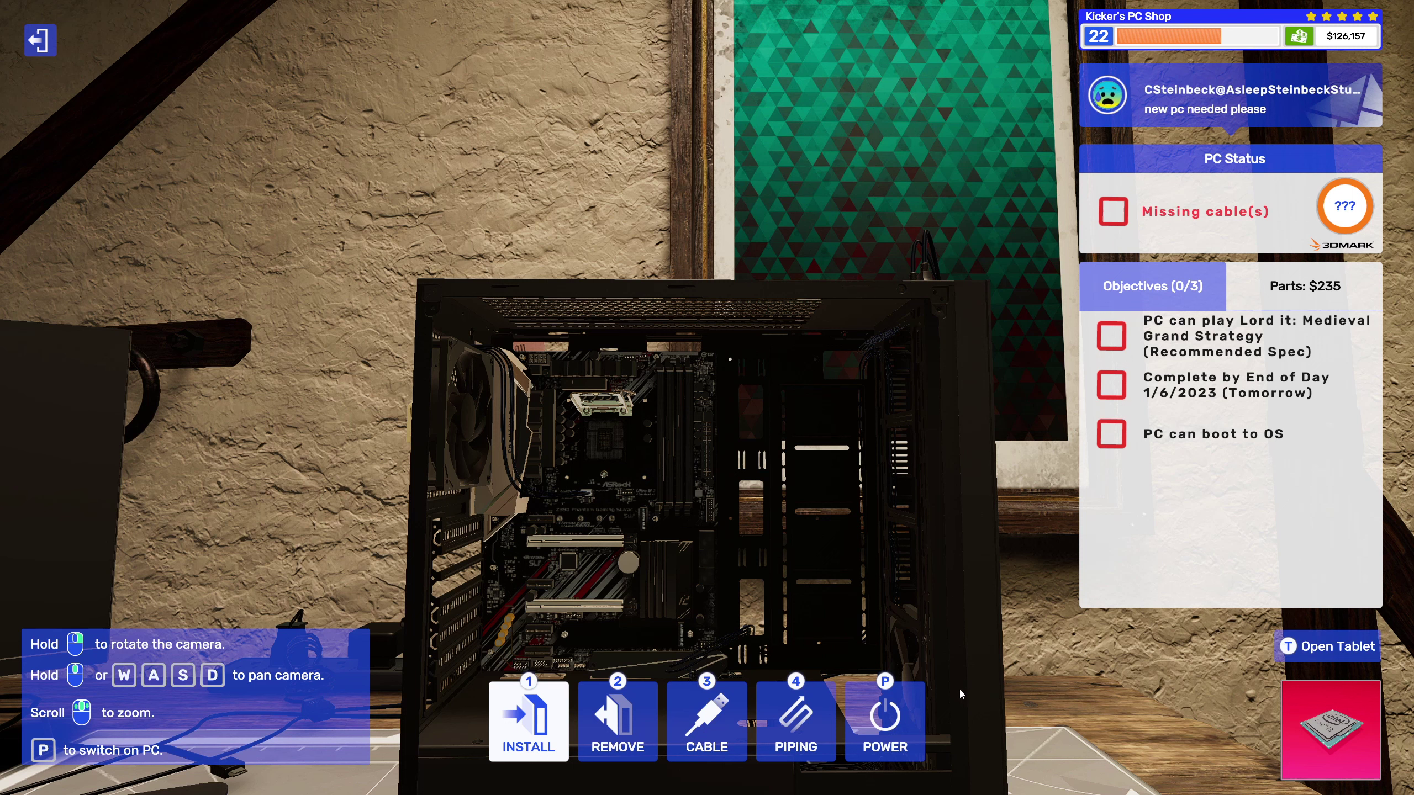
Step: Seat the CPU in the socket and apply thermal paste to it
click(613, 442)
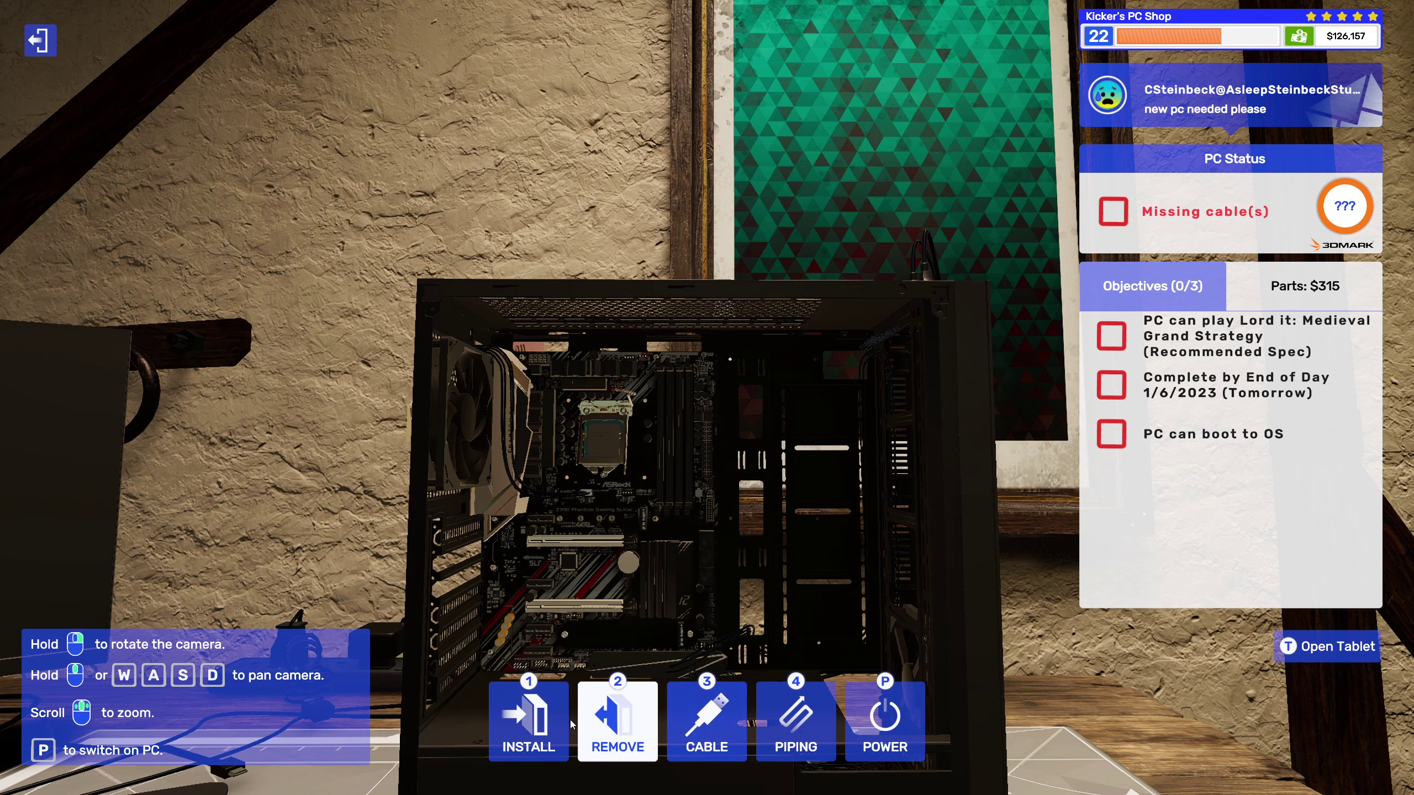
click(524, 718)
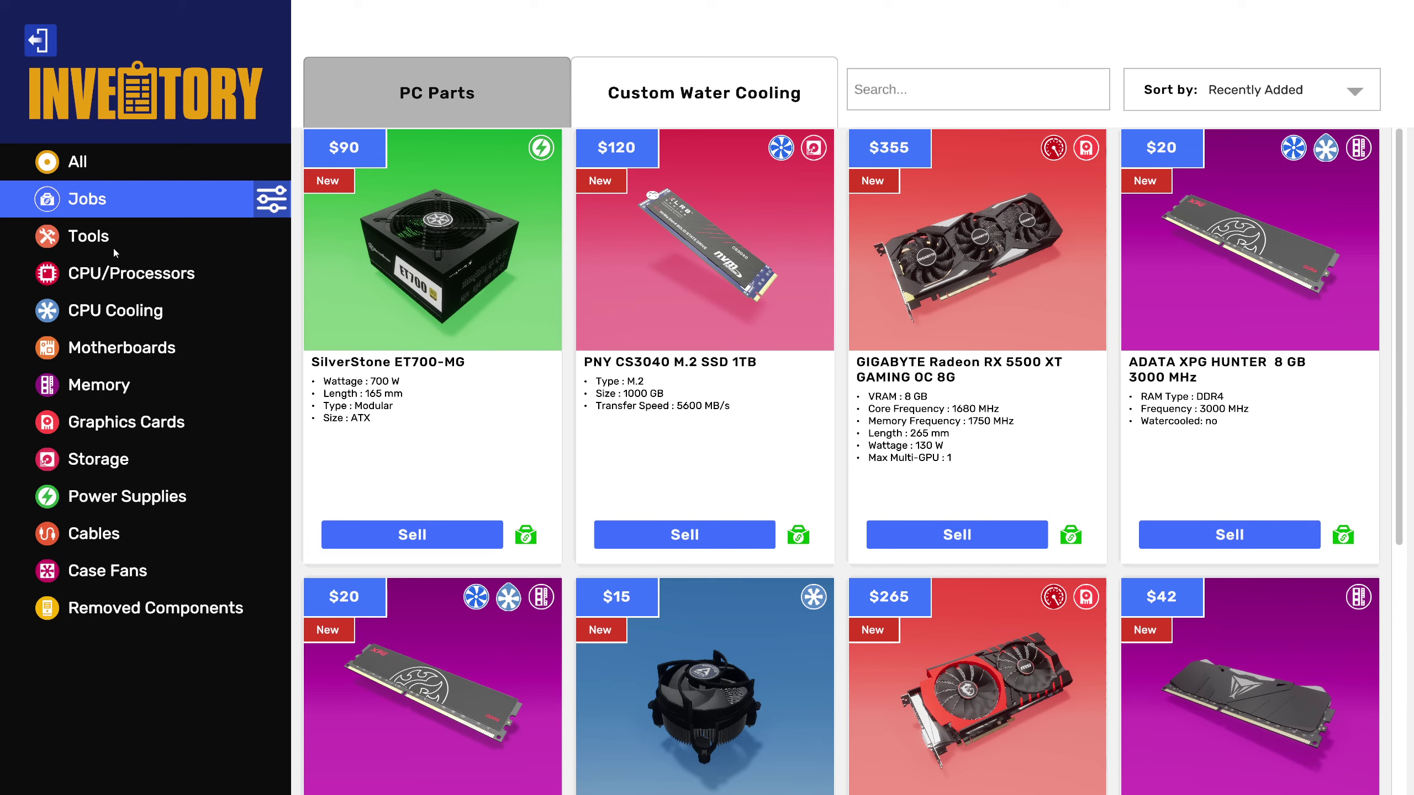
click(89, 237)
click(1254, 285)
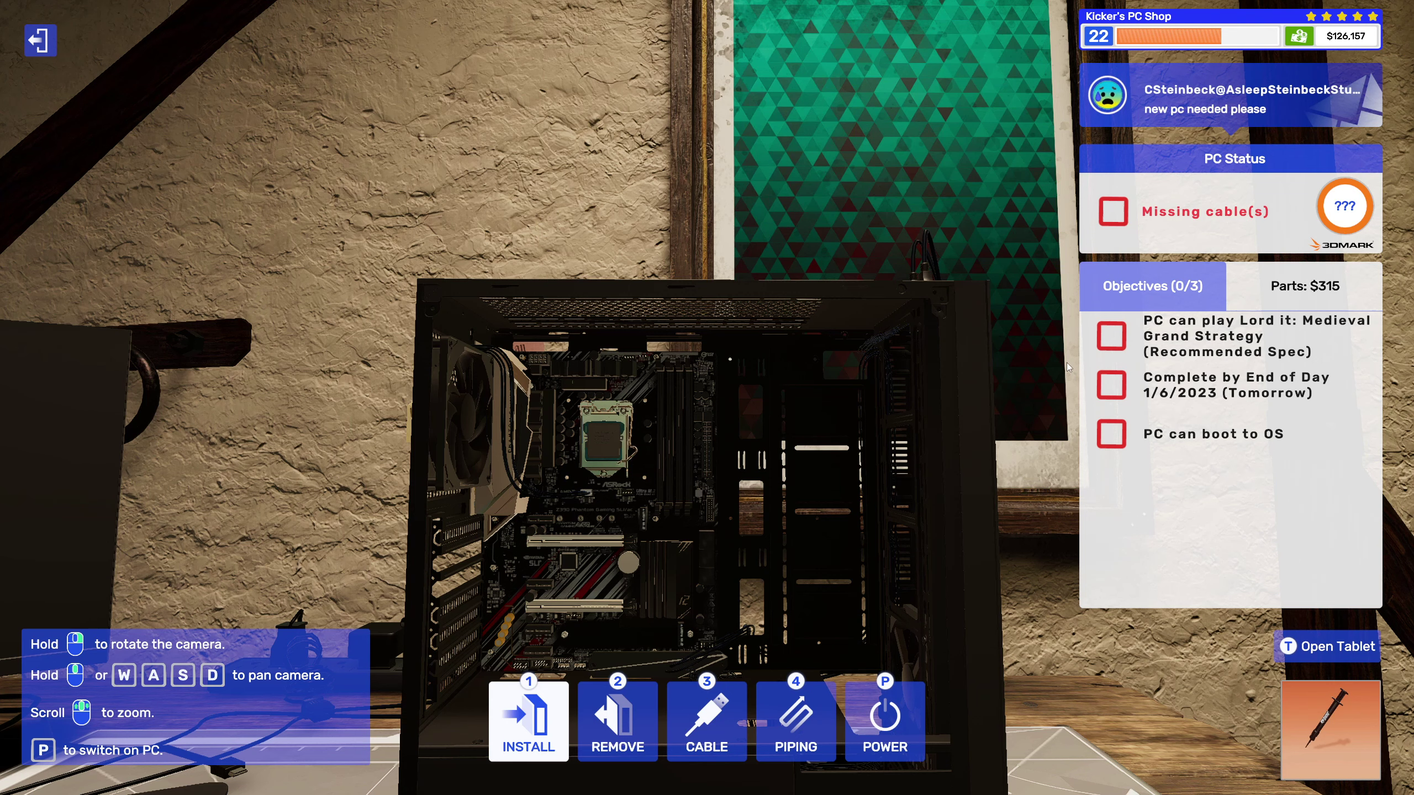
click(676, 444)
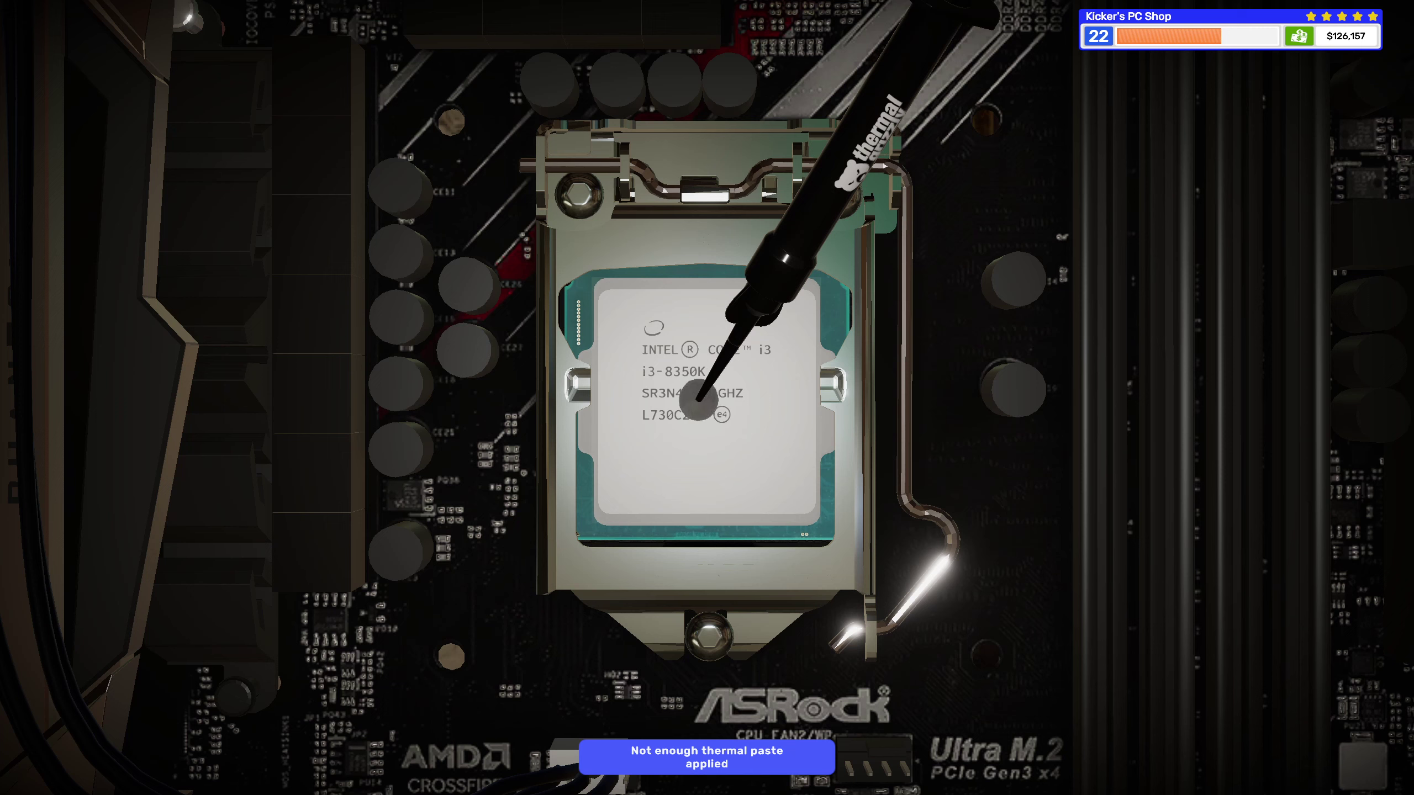
click(698, 398)
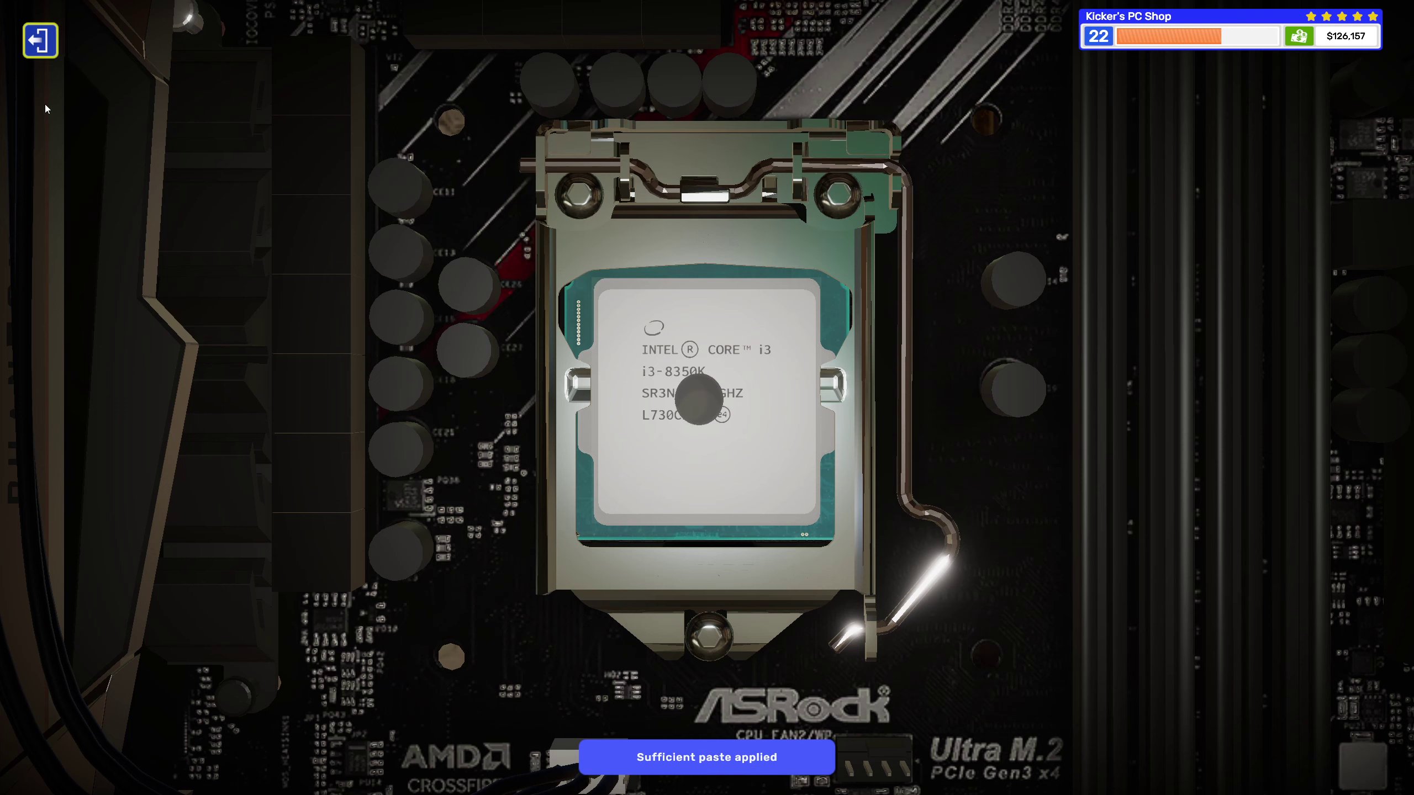
click(40, 40)
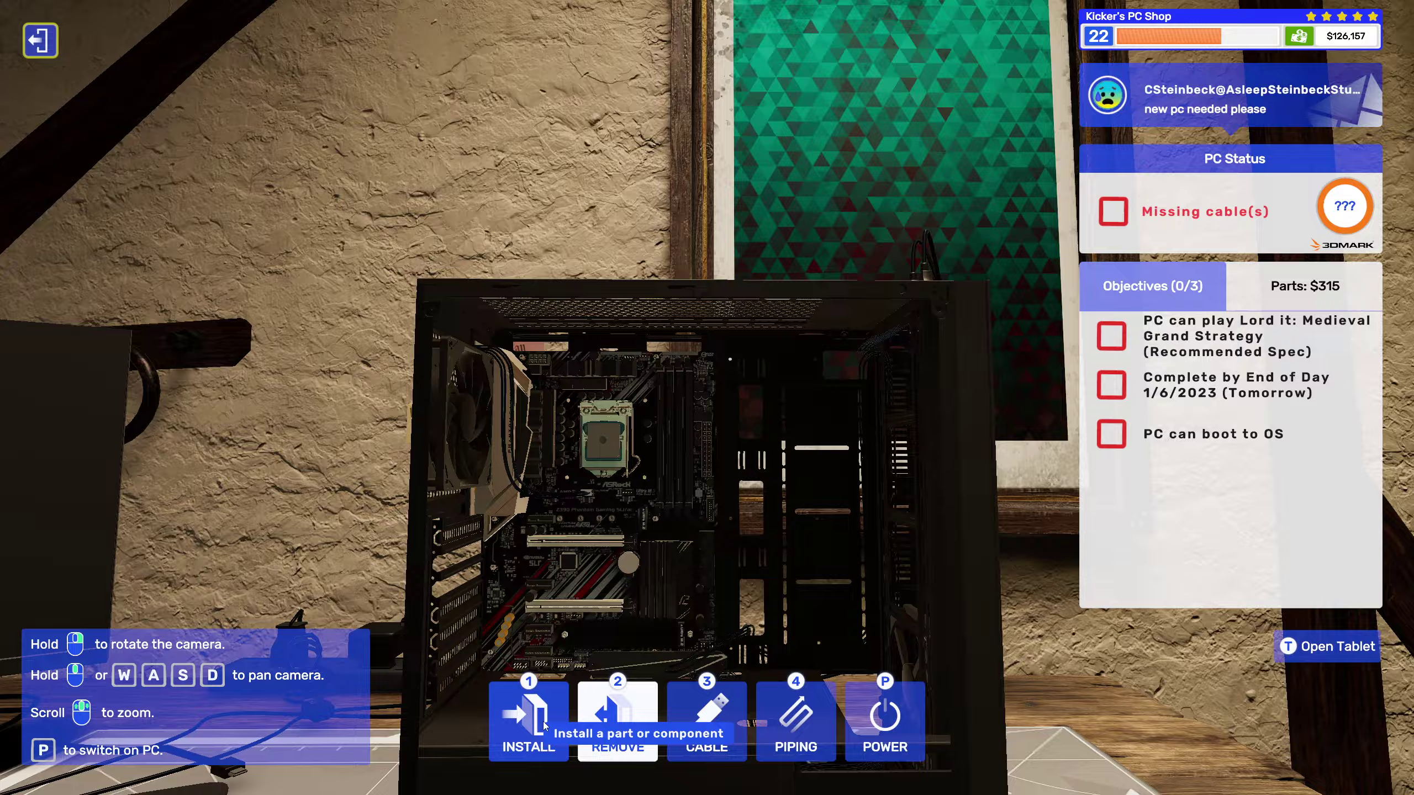
Step: Mount the Arctic air cooler on the CPU socket
click(544, 722)
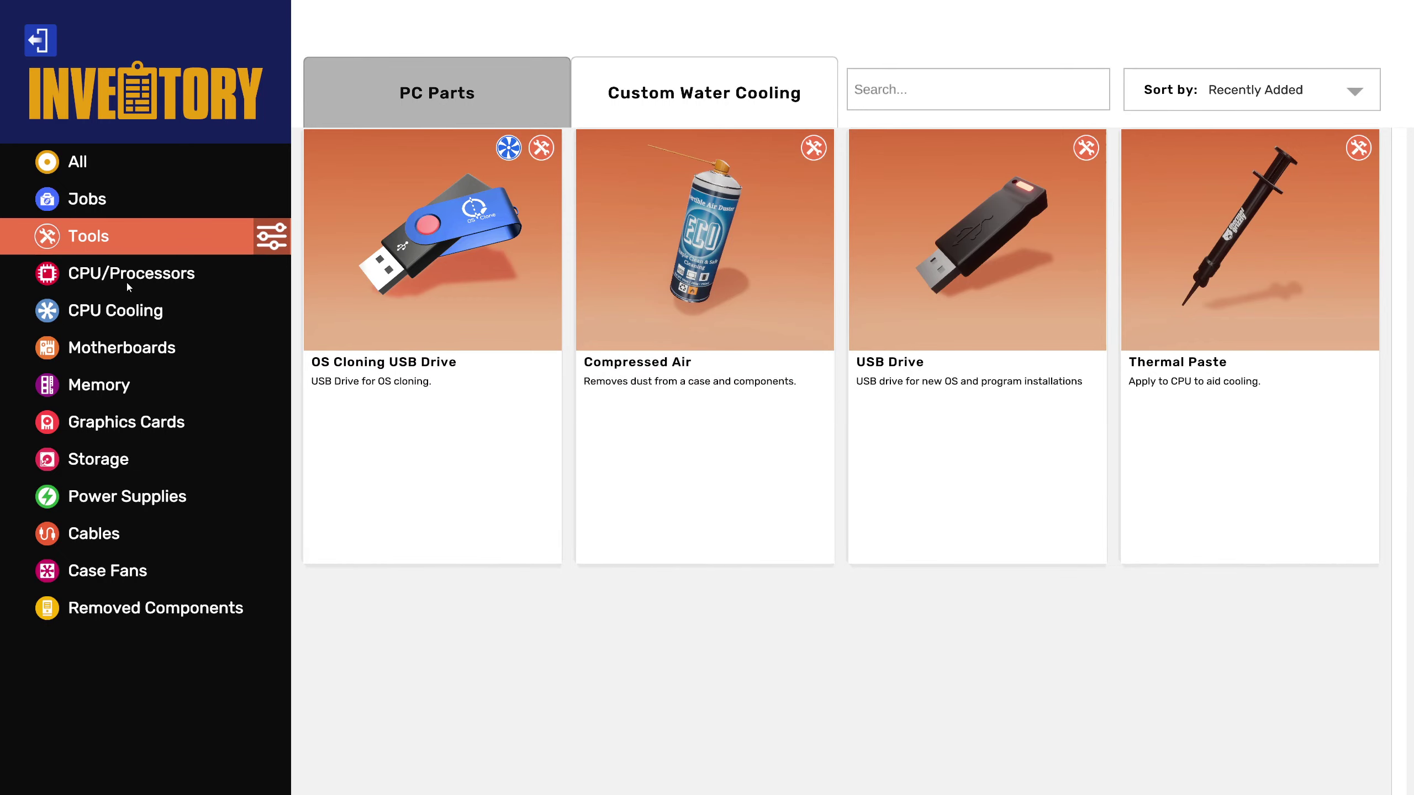
click(107, 202)
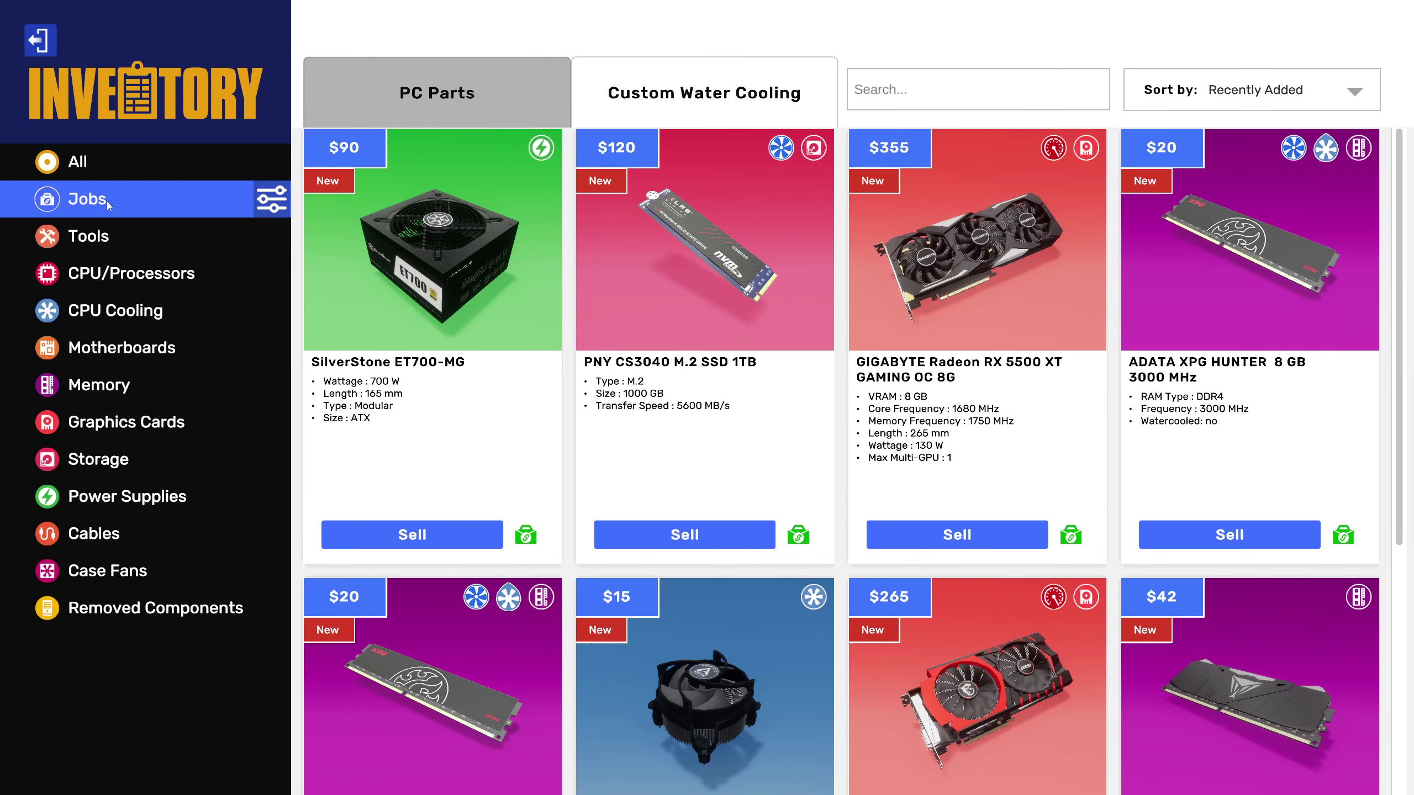
click(717, 705)
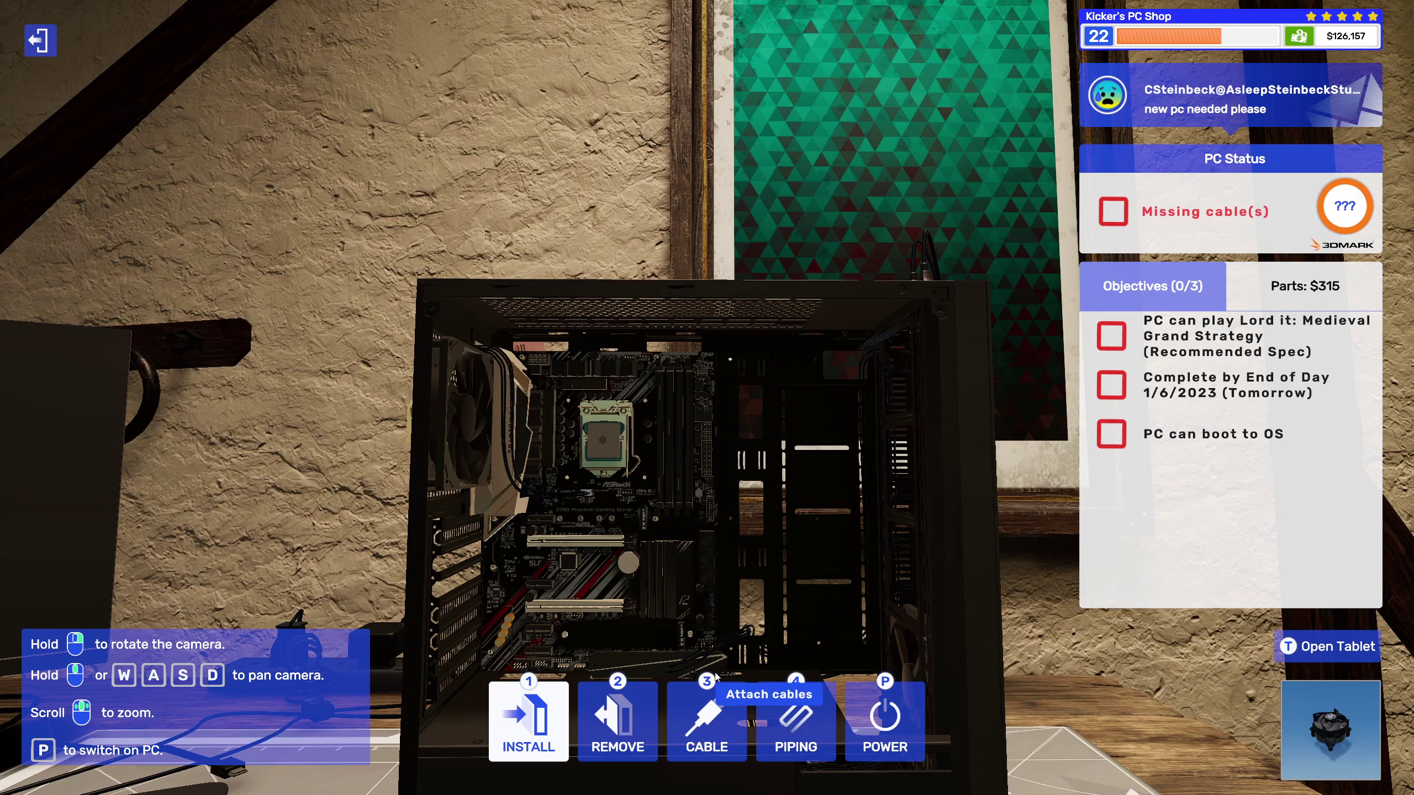
click(613, 458)
click(612, 458)
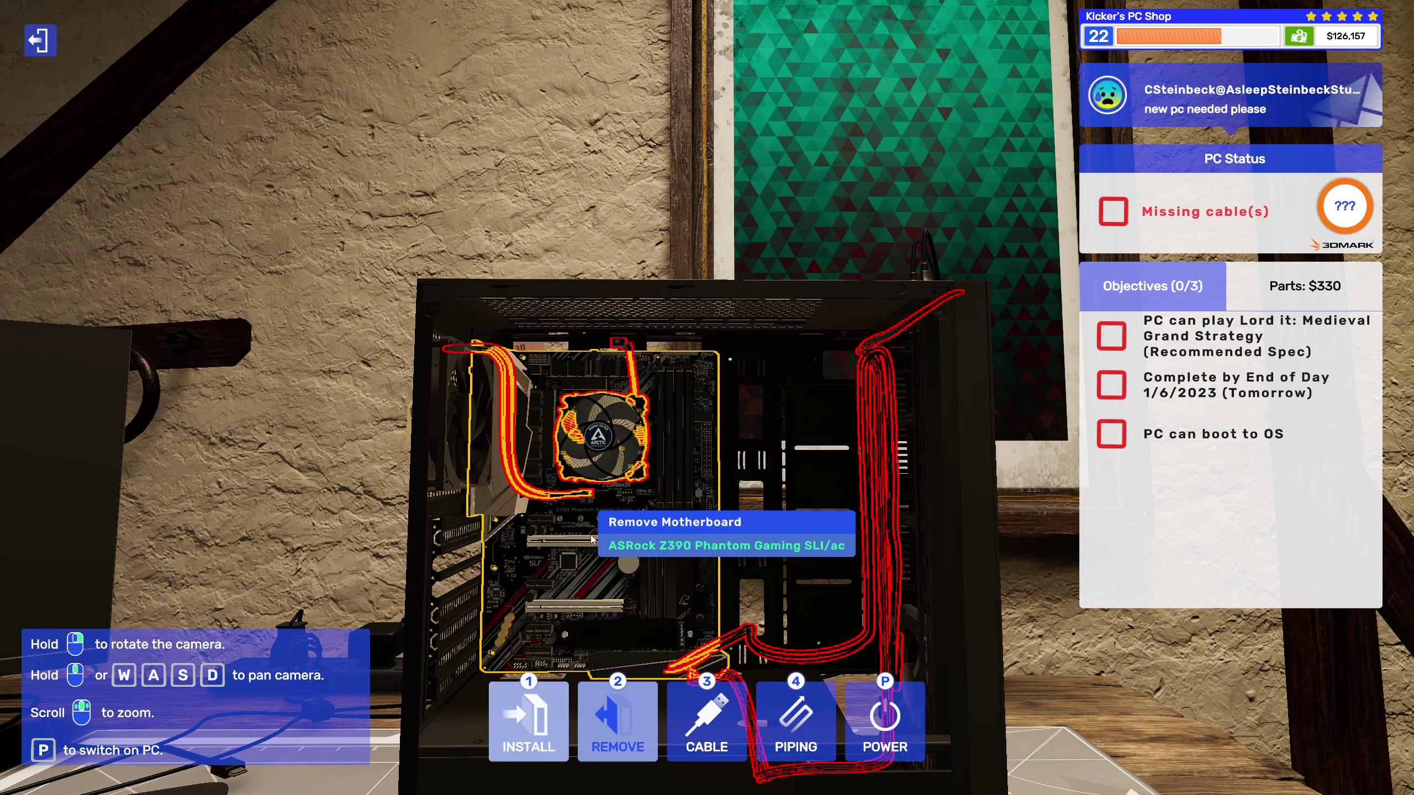
Step: Install the PNY M.2 SSD on the motherboard
click(518, 721)
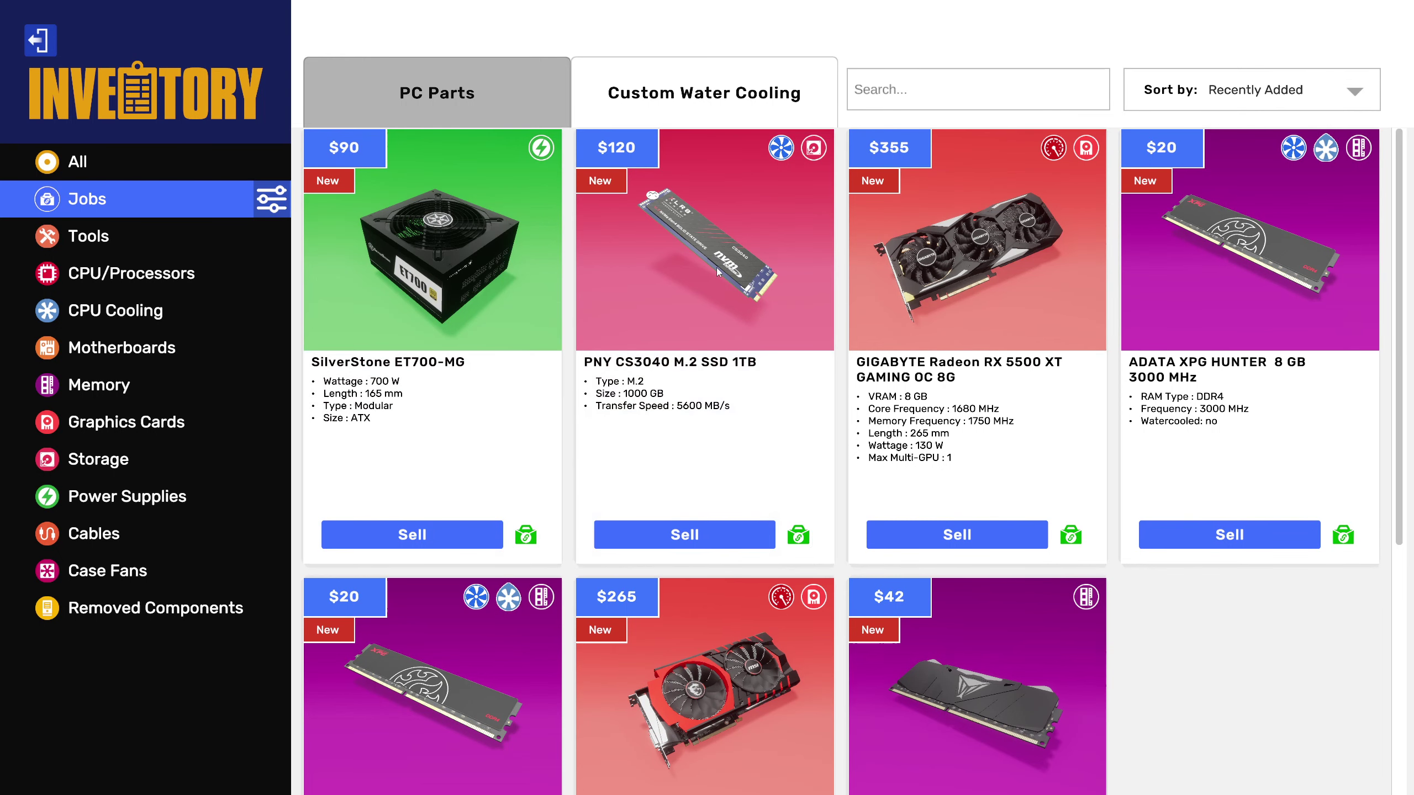
click(652, 481)
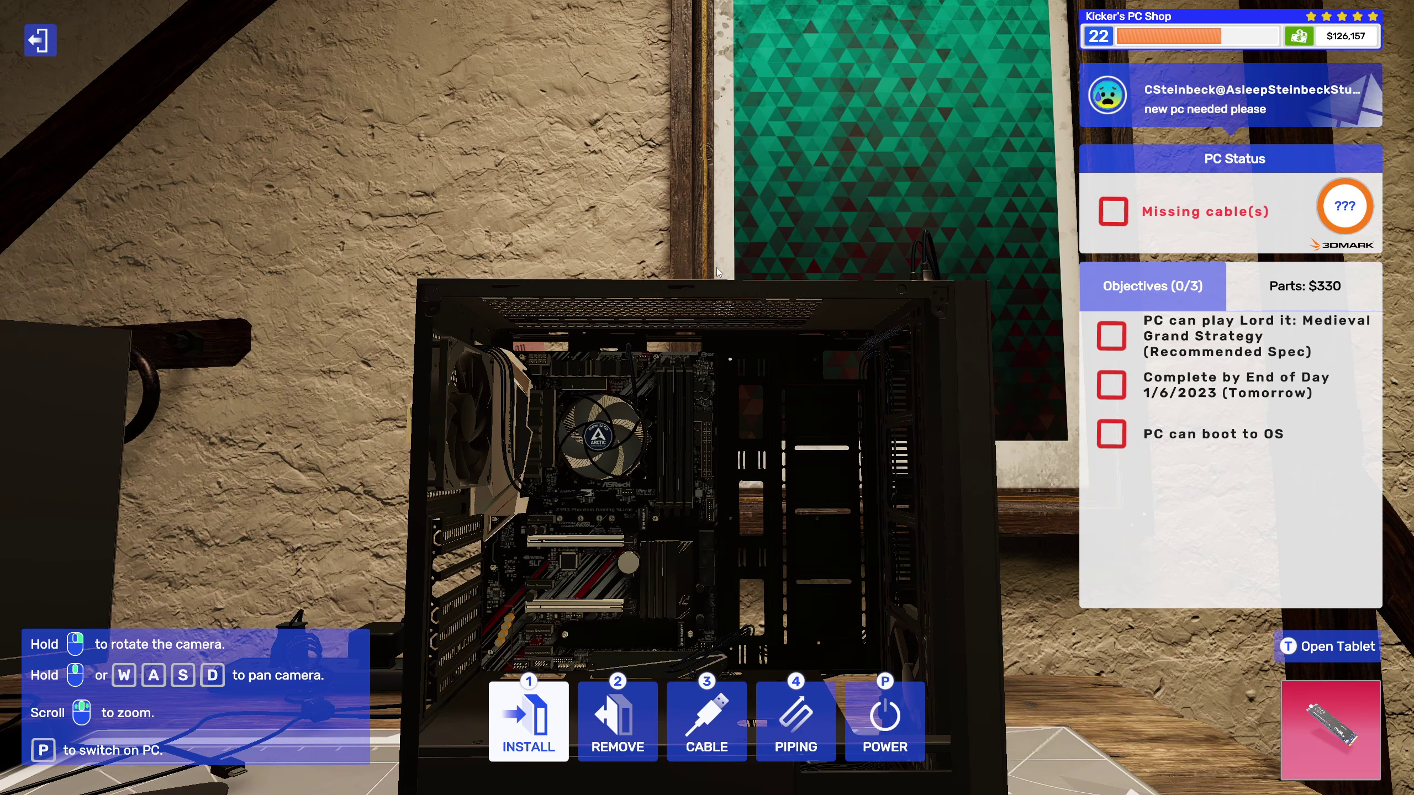
click(615, 521)
key(2)
Step: Install both ADATA RAM sticks in memory slots and select the GIGABYTE graphics card
click(528, 712)
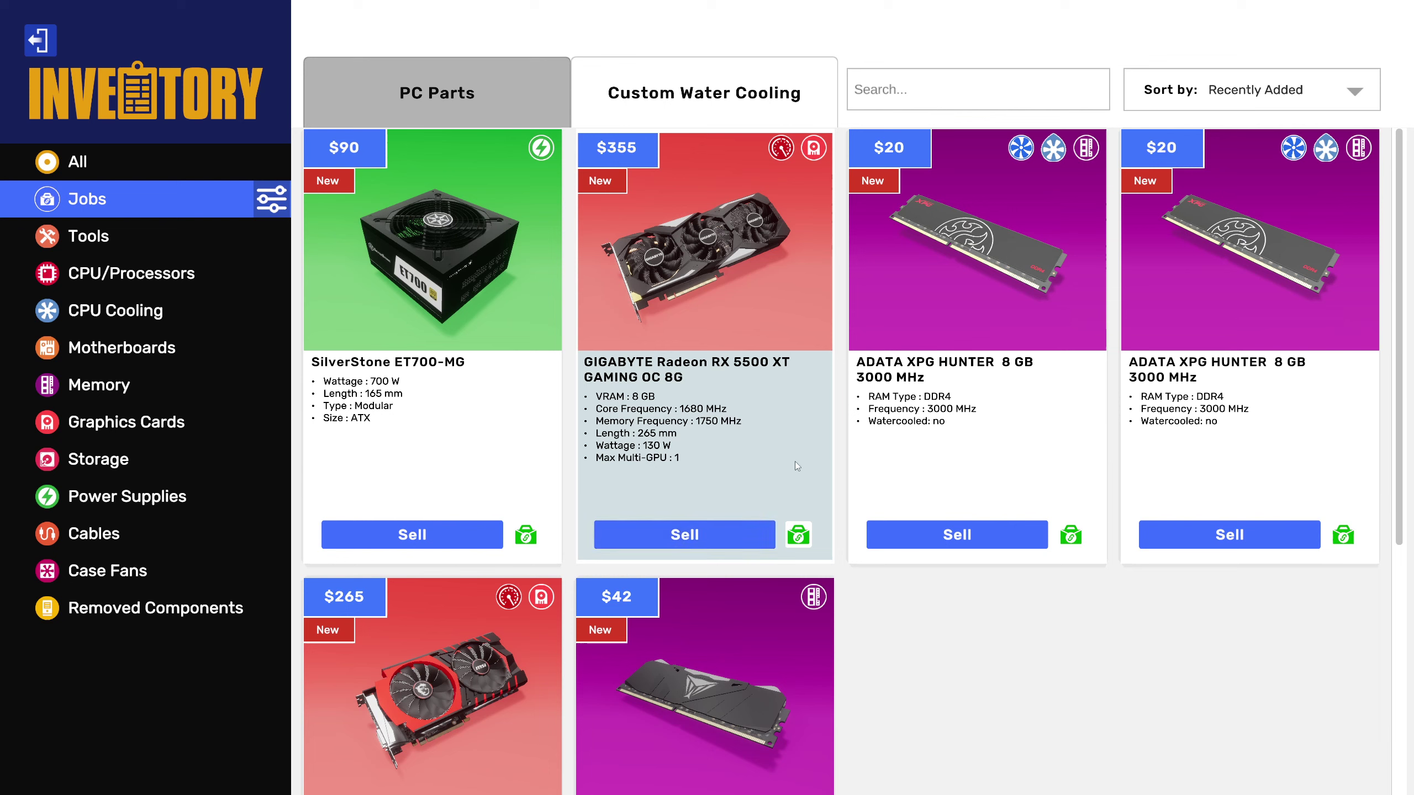
click(965, 221)
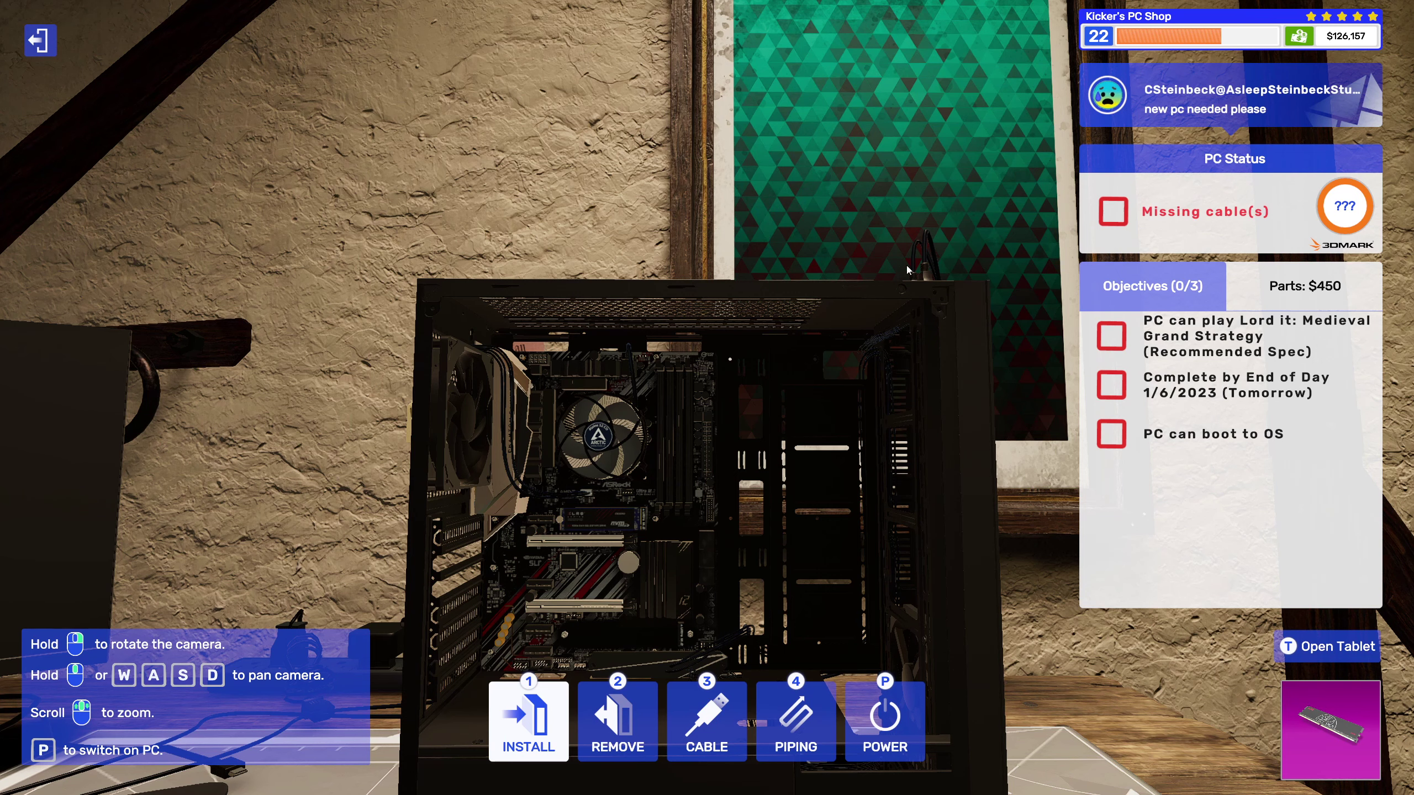
click(654, 447)
key(2)
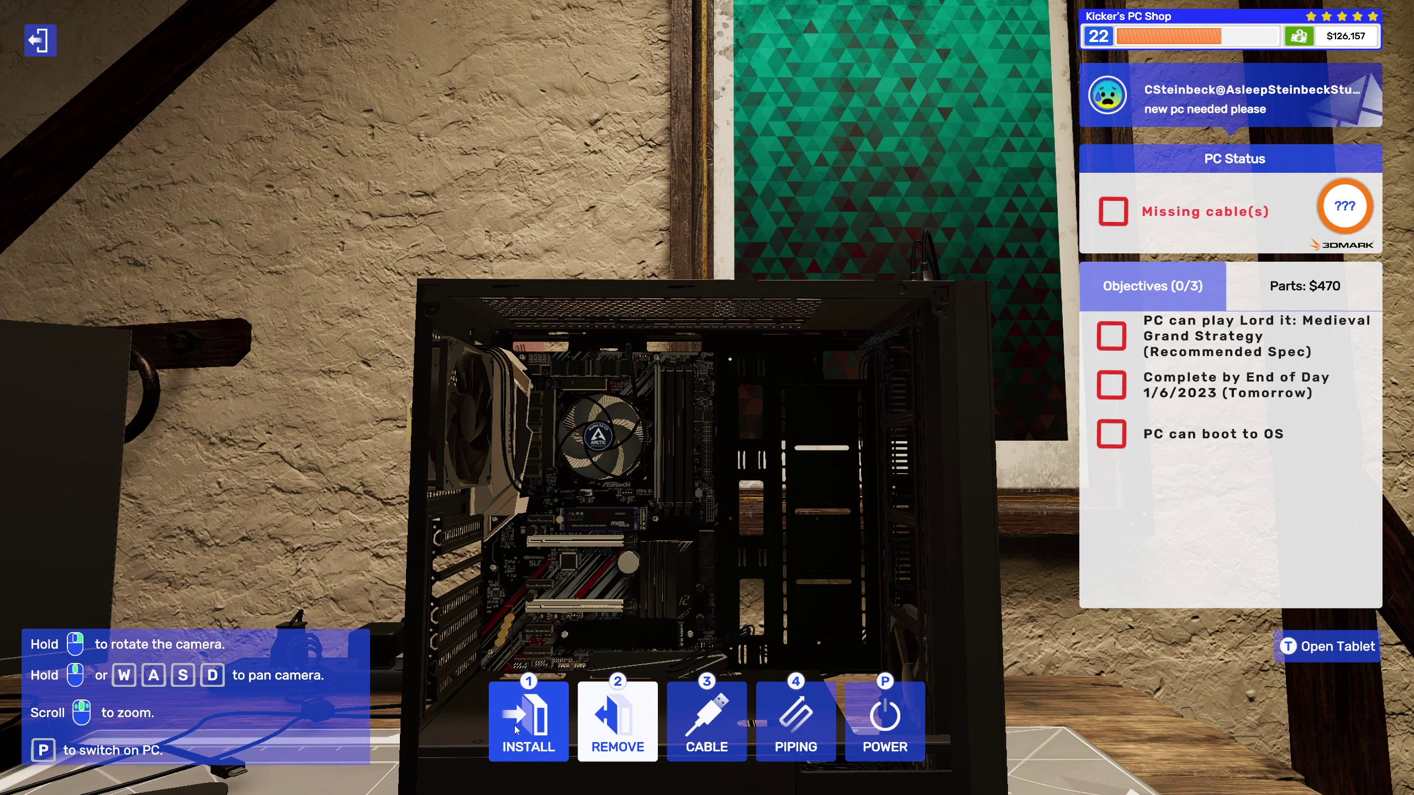
click(515, 725)
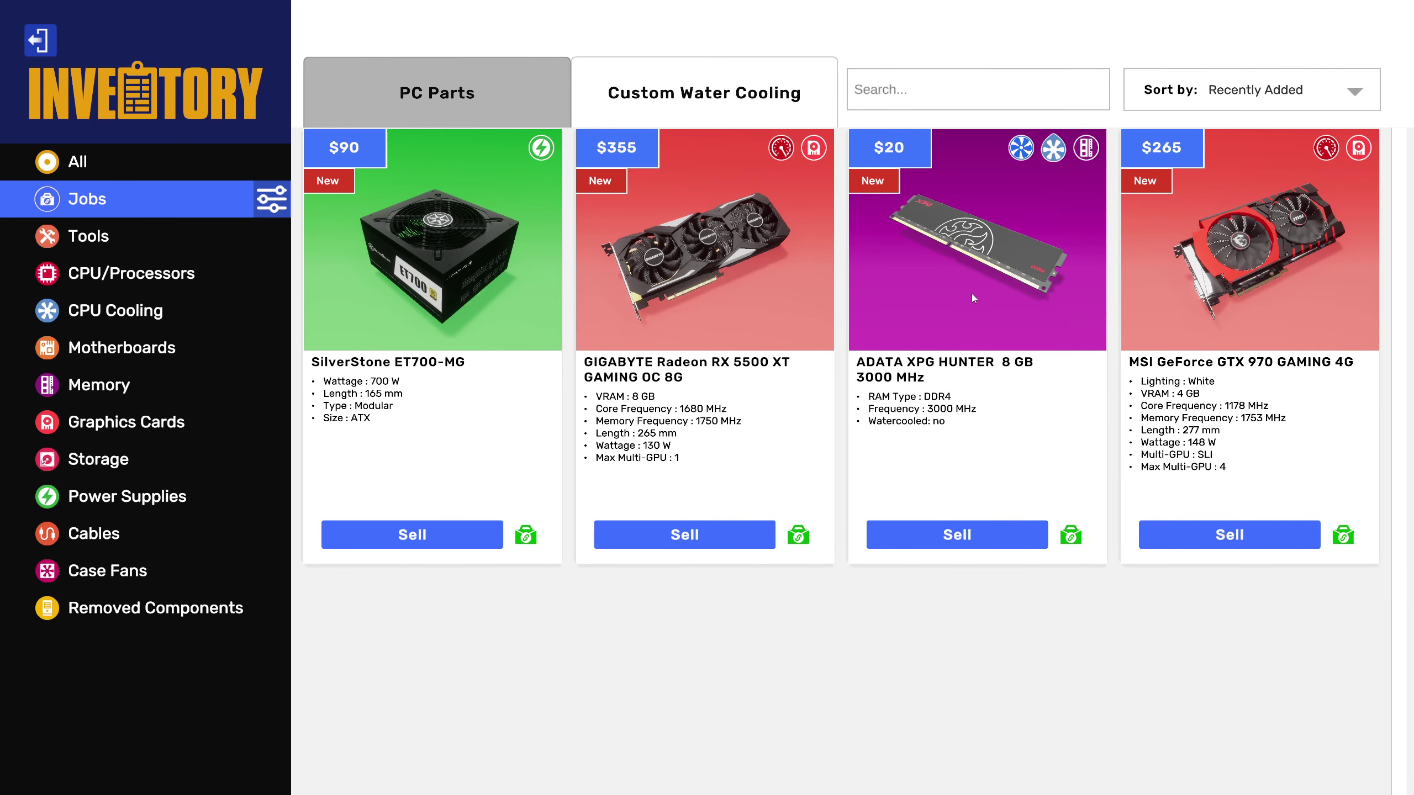
click(1072, 538)
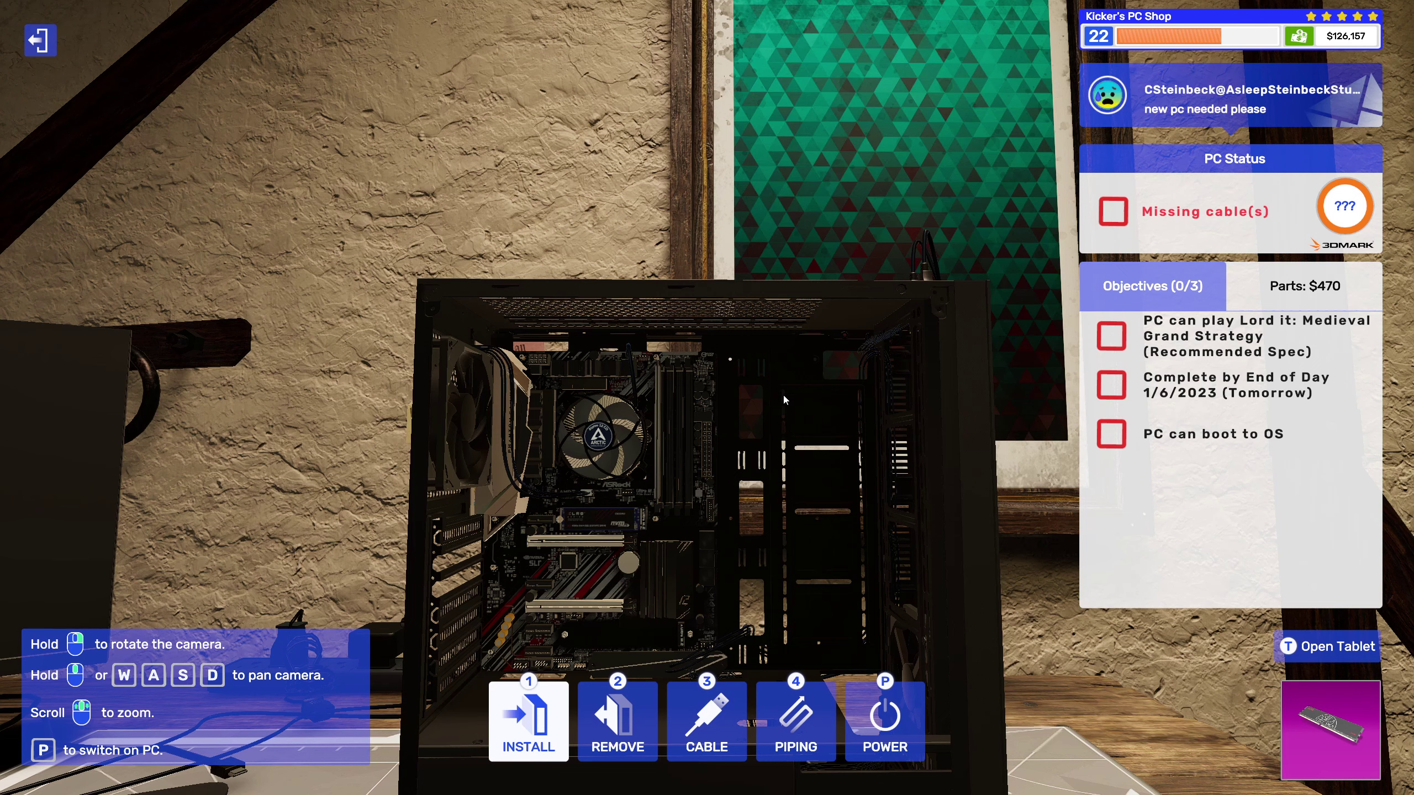
click(675, 446)
click(546, 730)
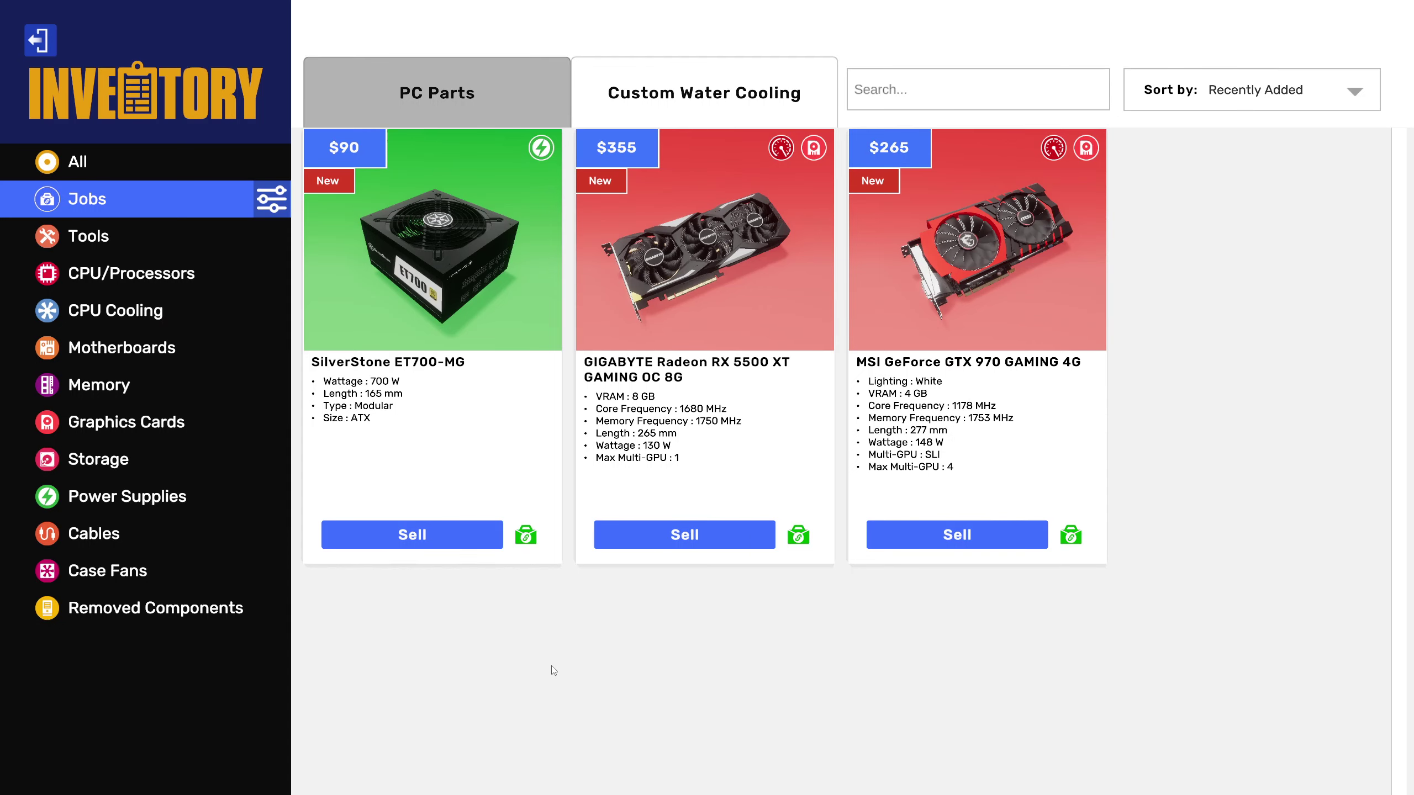
click(662, 321)
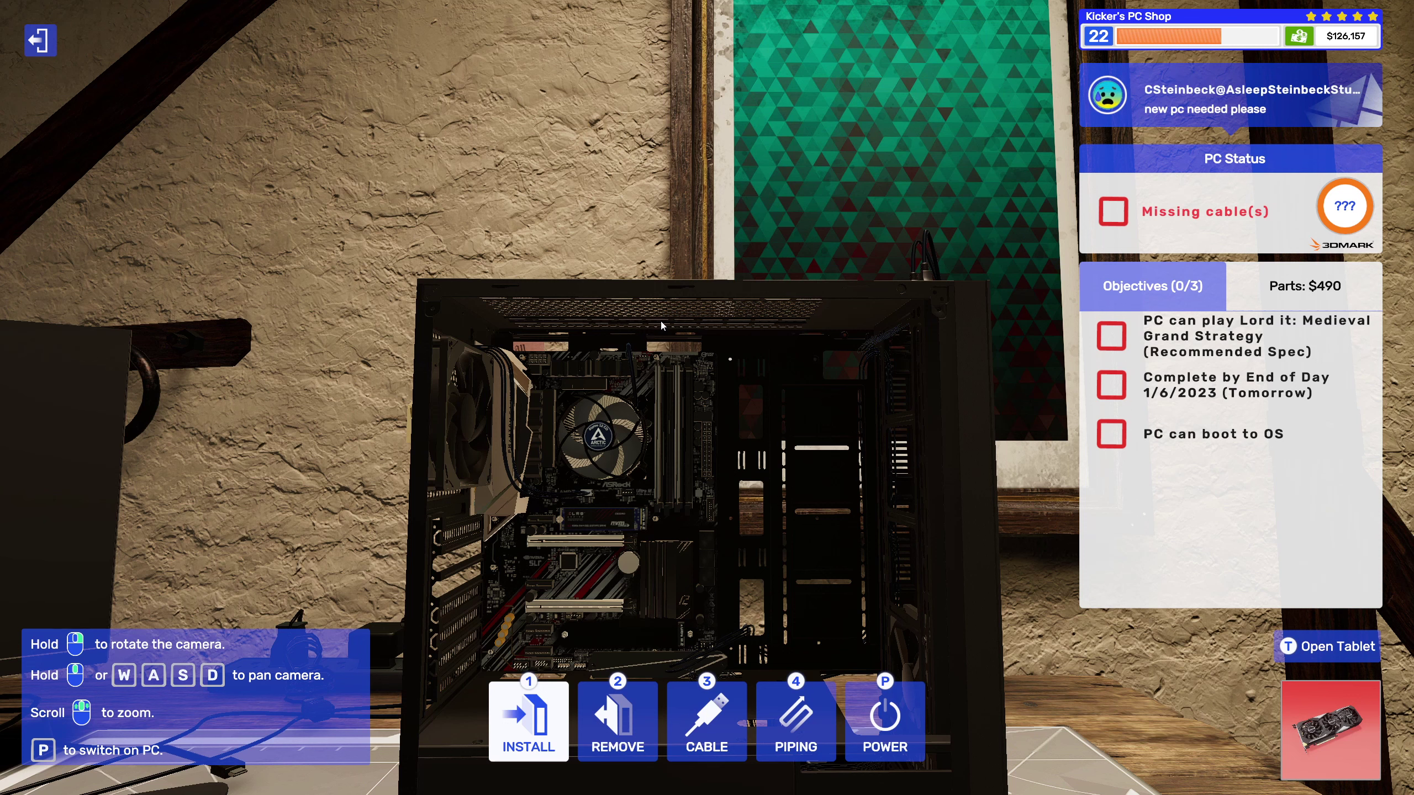
Step: Seat the graphics card, install the SilverStone ET700-MG PSU, and bring up the tablet emails
click(577, 572)
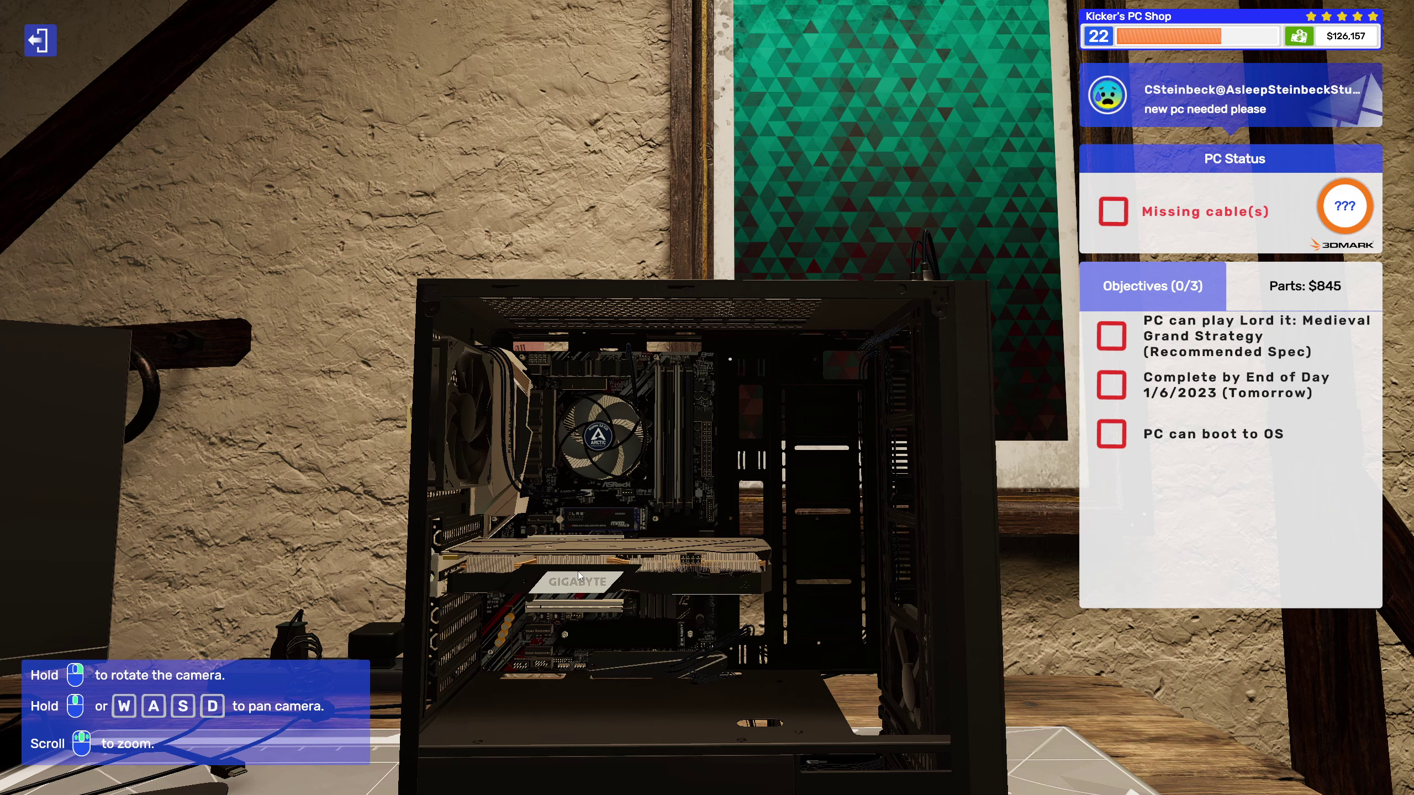
click(541, 726)
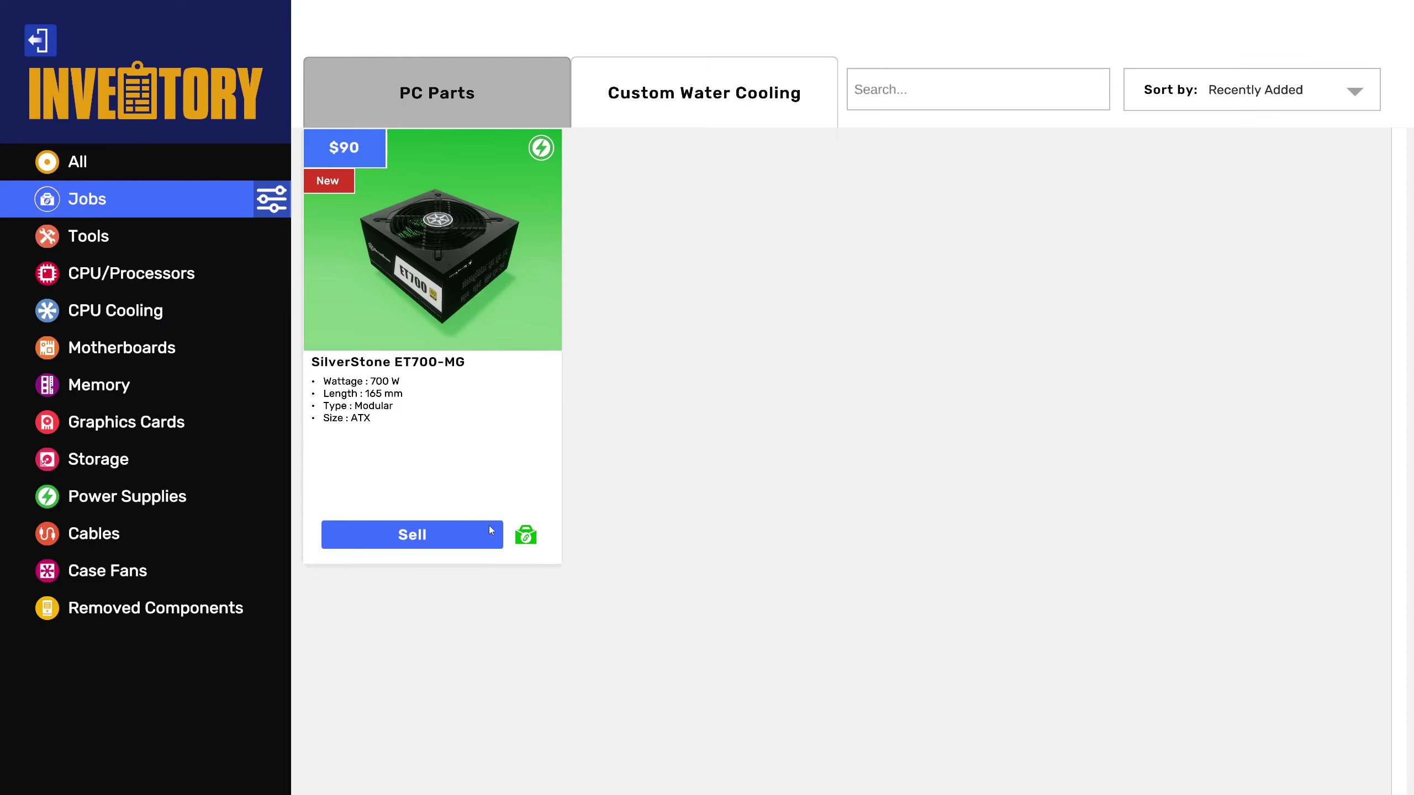
click(425, 255)
click(559, 602)
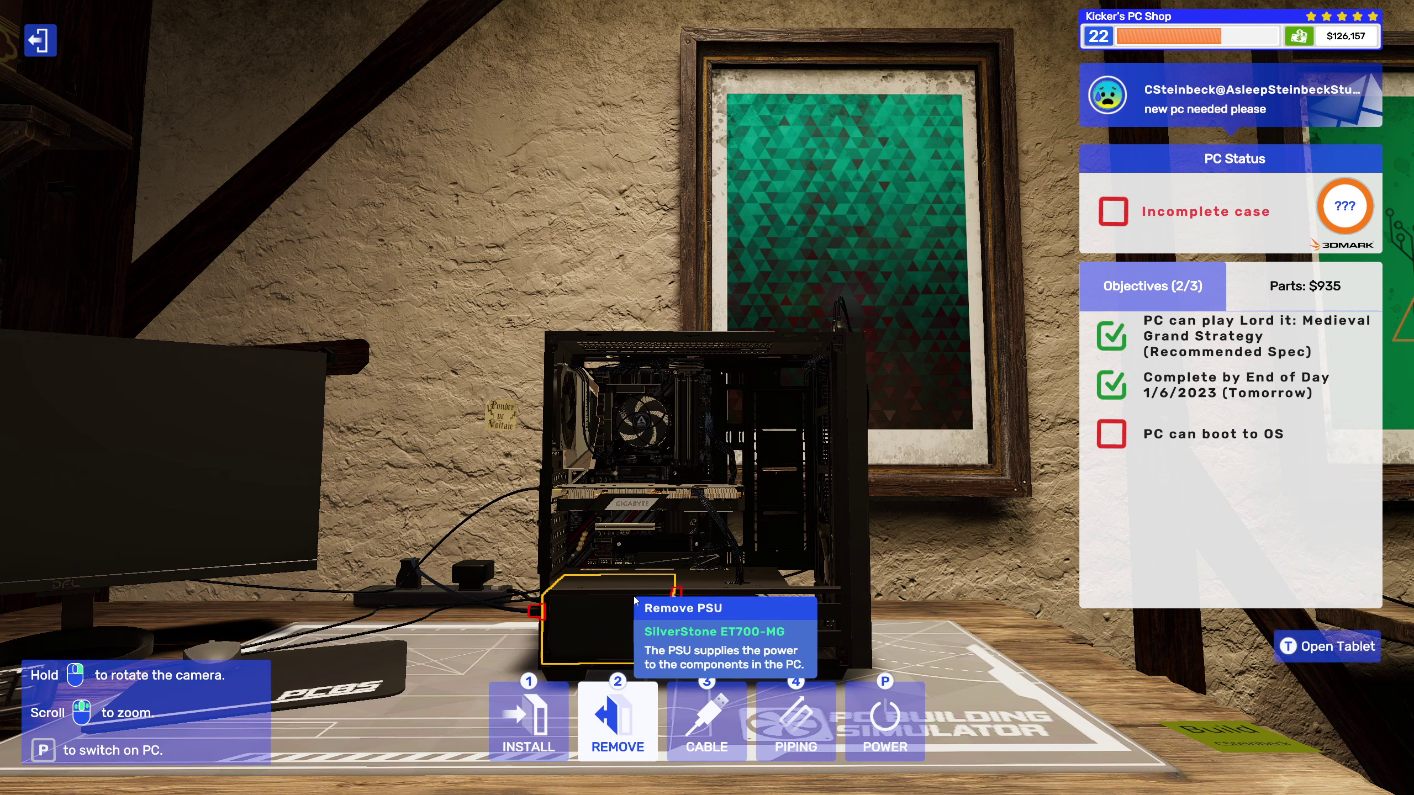
key(t)
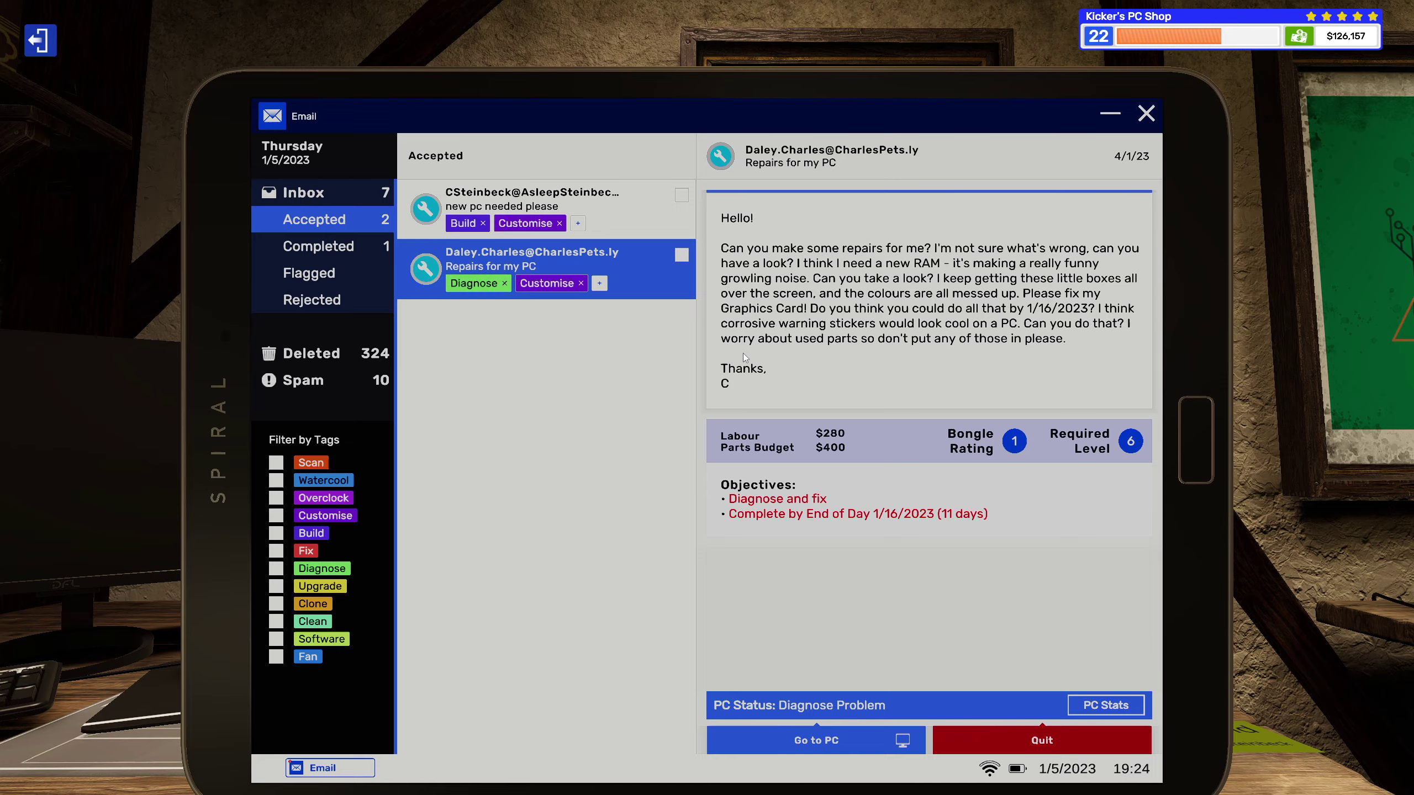
Step: Reattach both side panels, including the glass one, to the case
key(t)
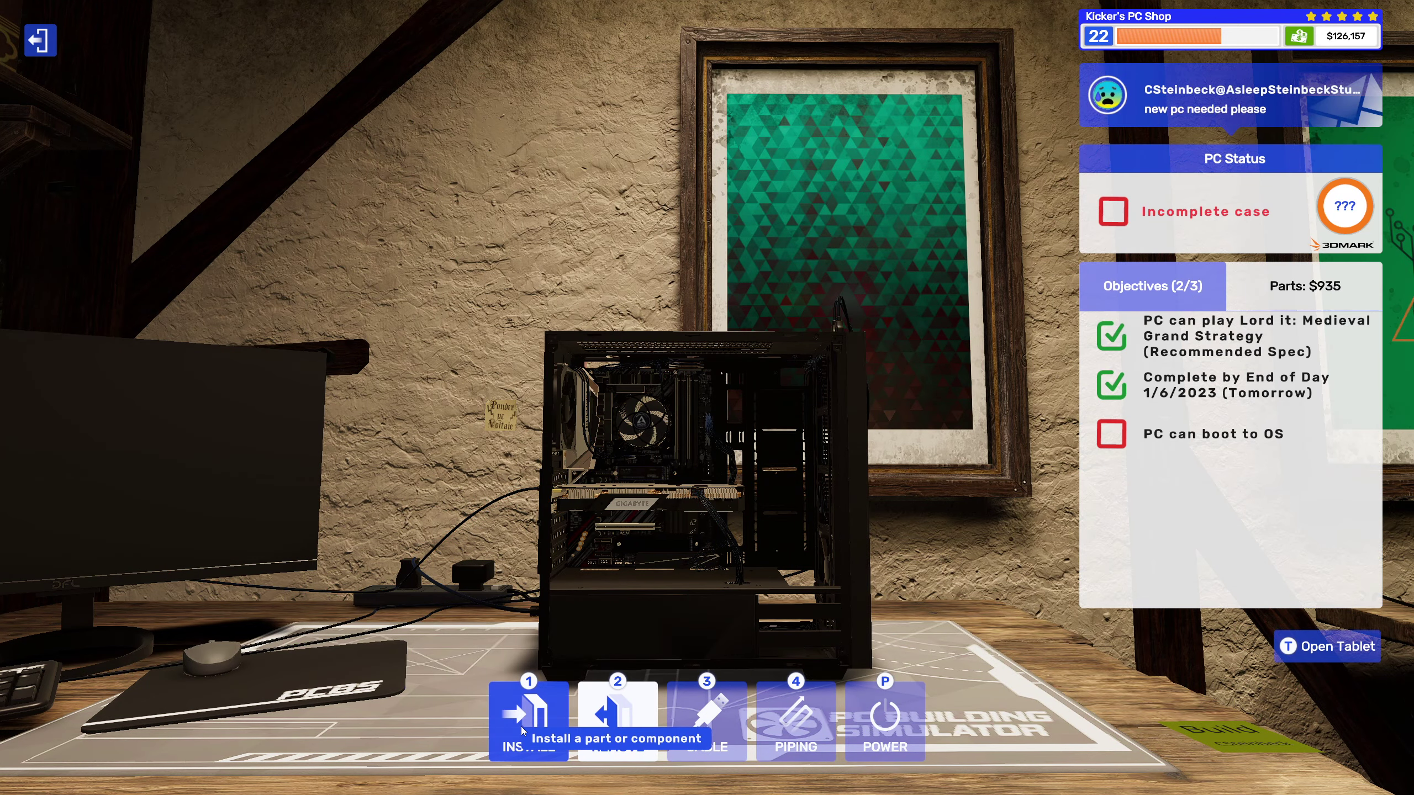
click(523, 729)
click(143, 610)
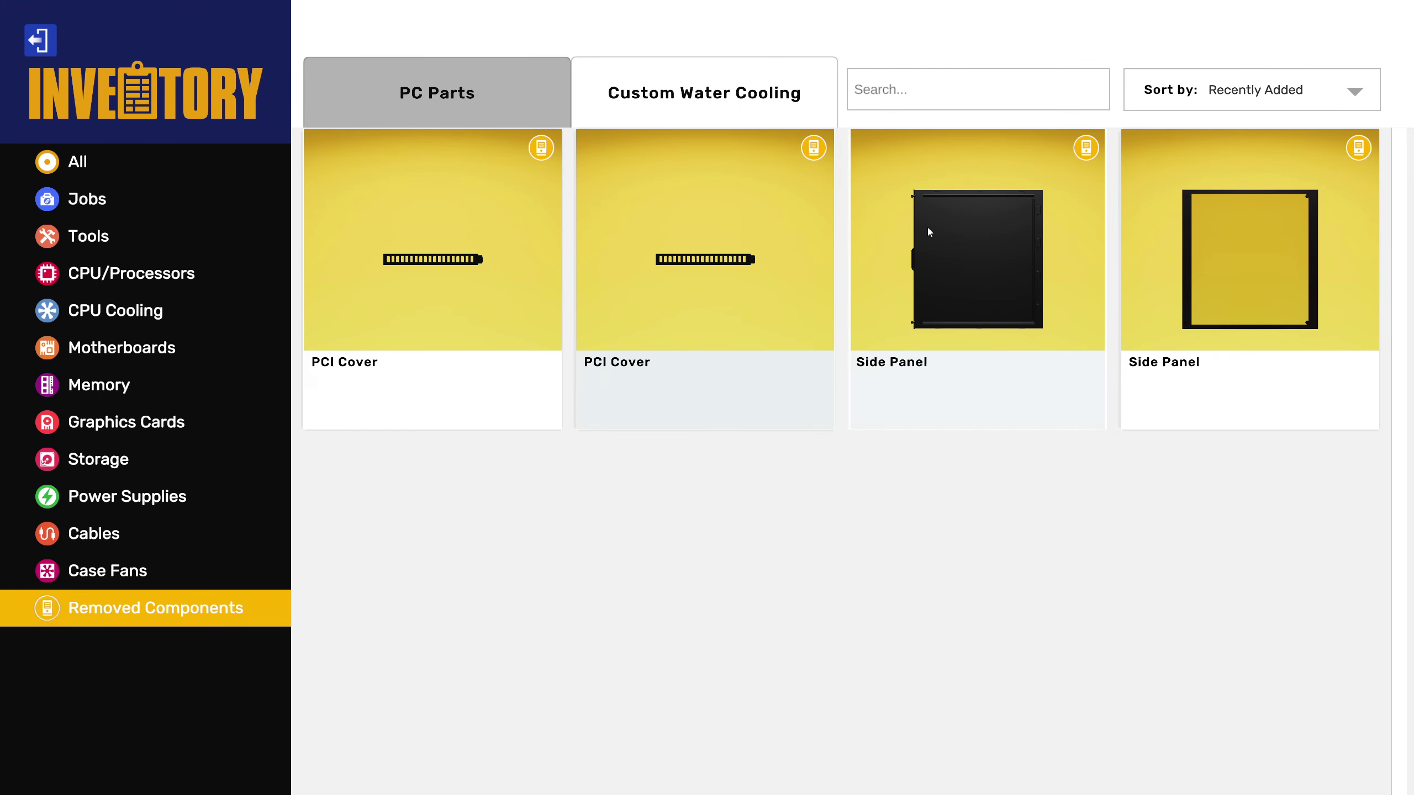
click(1001, 278)
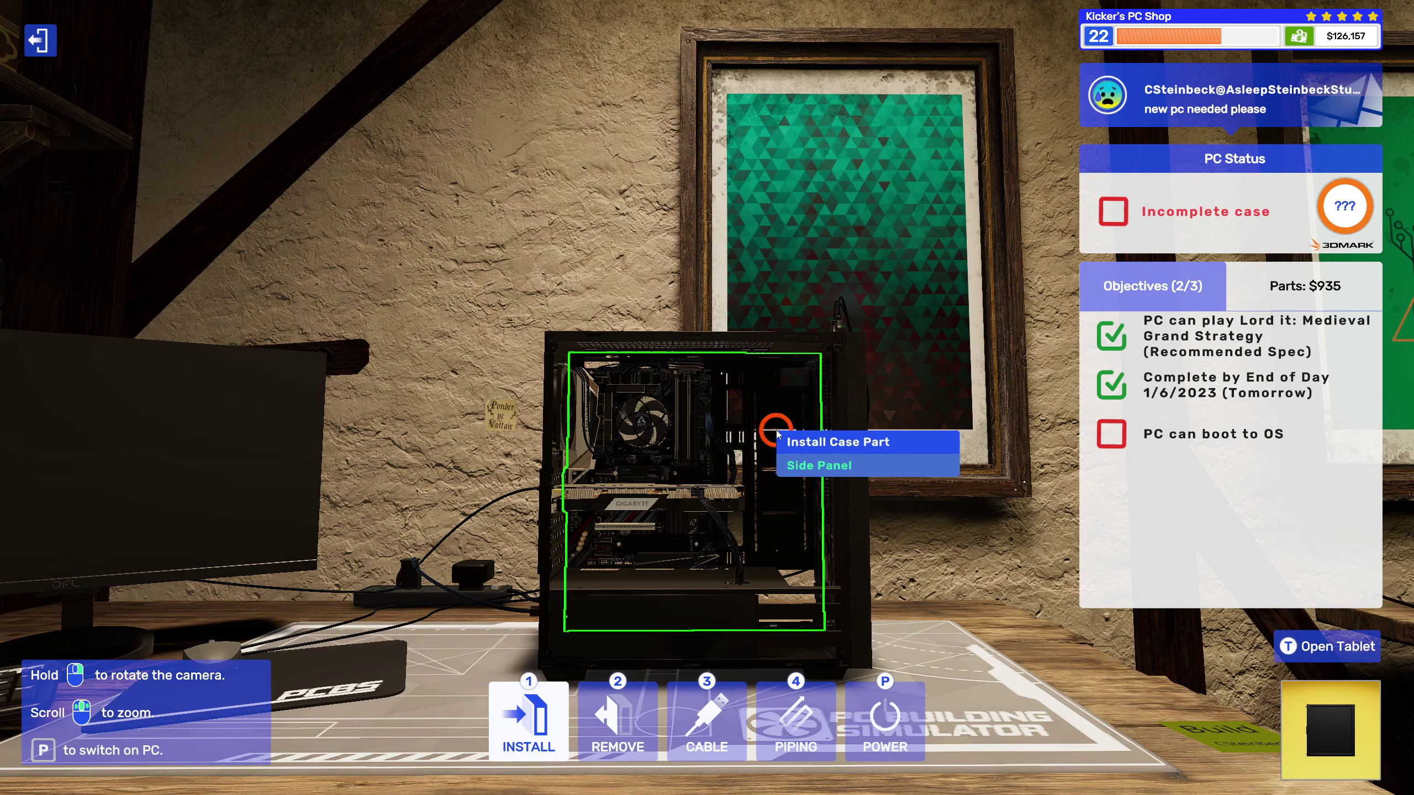
click(792, 429)
key(2)
click(514, 720)
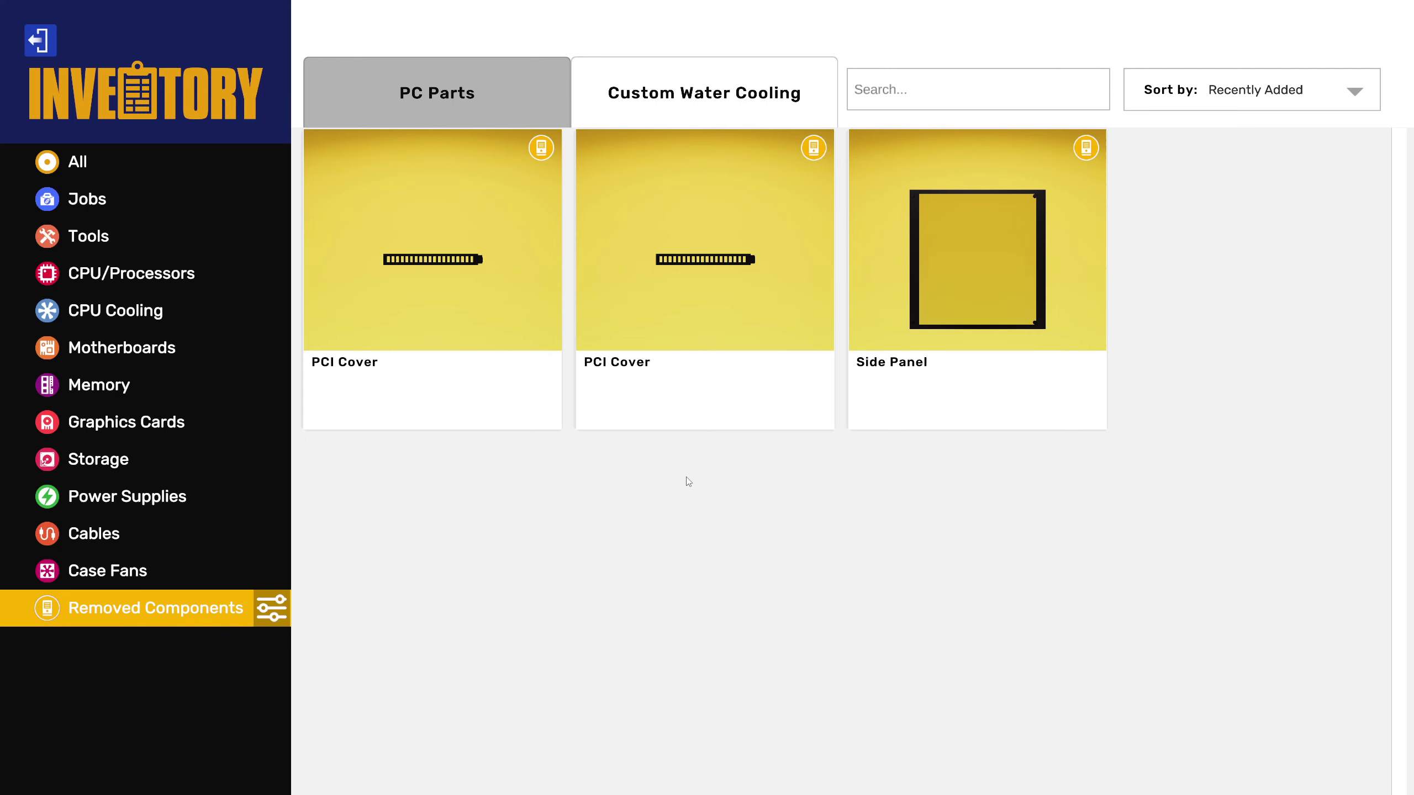
click(904, 272)
click(654, 433)
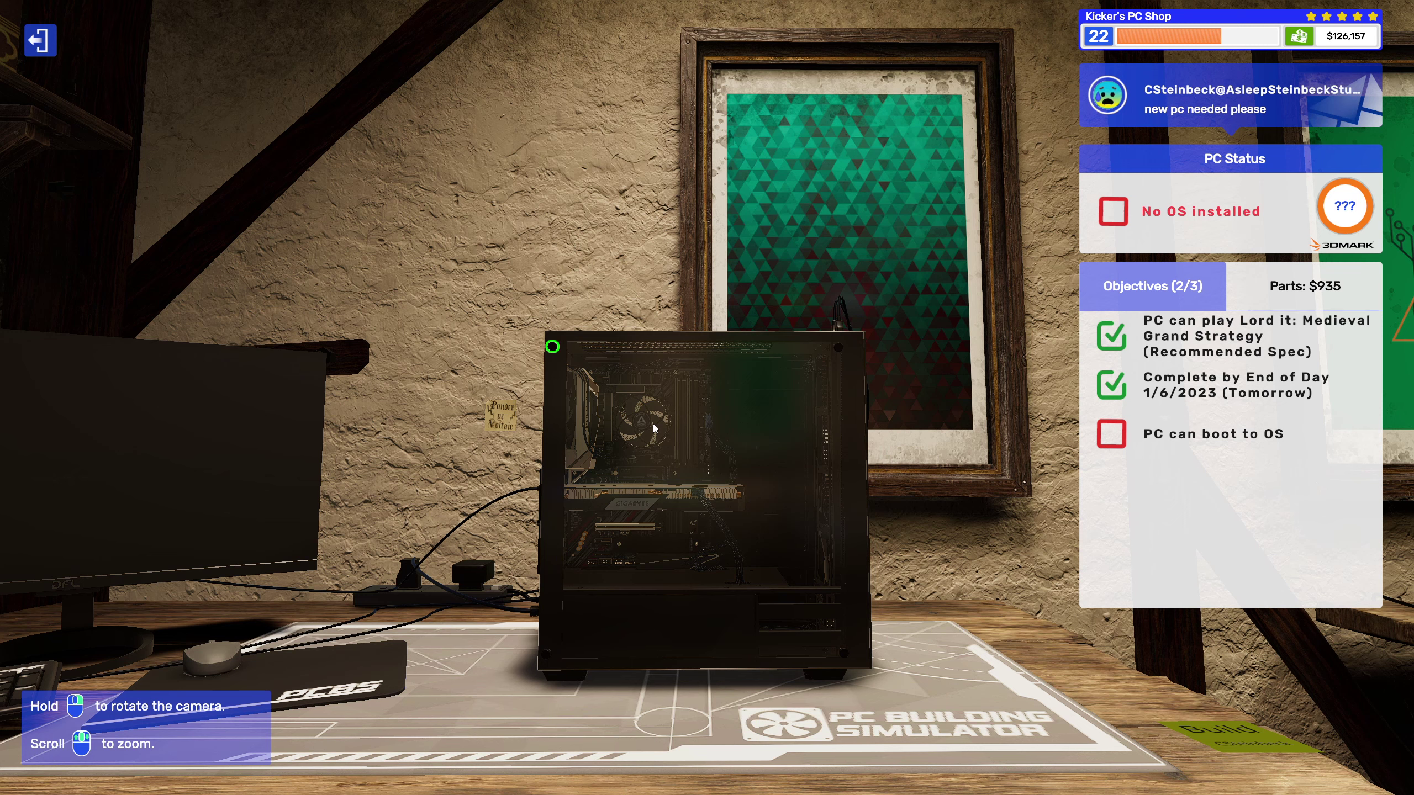
Step: Insert the USB drive into the top port, power on the PC, and exit build view
click(517, 720)
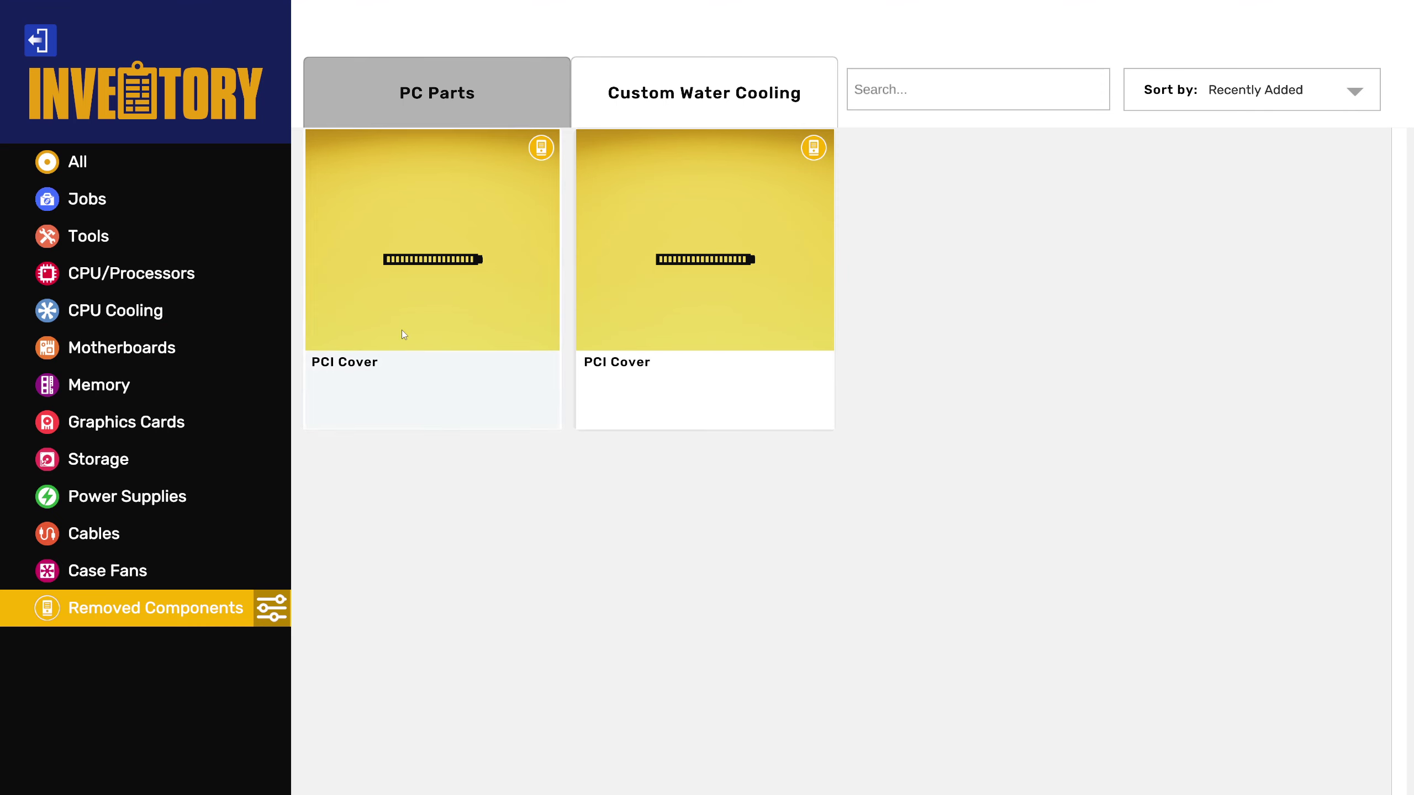
click(89, 241)
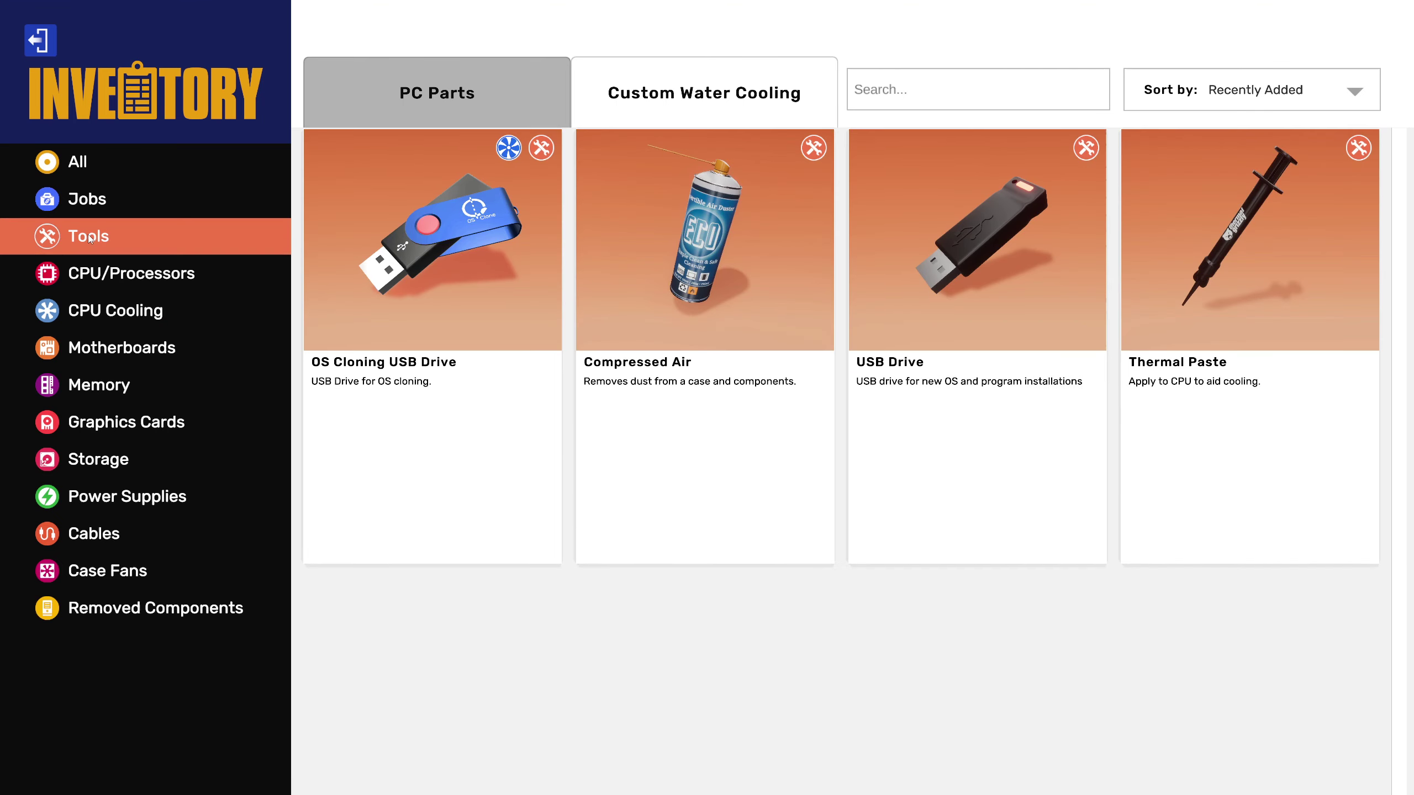
click(924, 267)
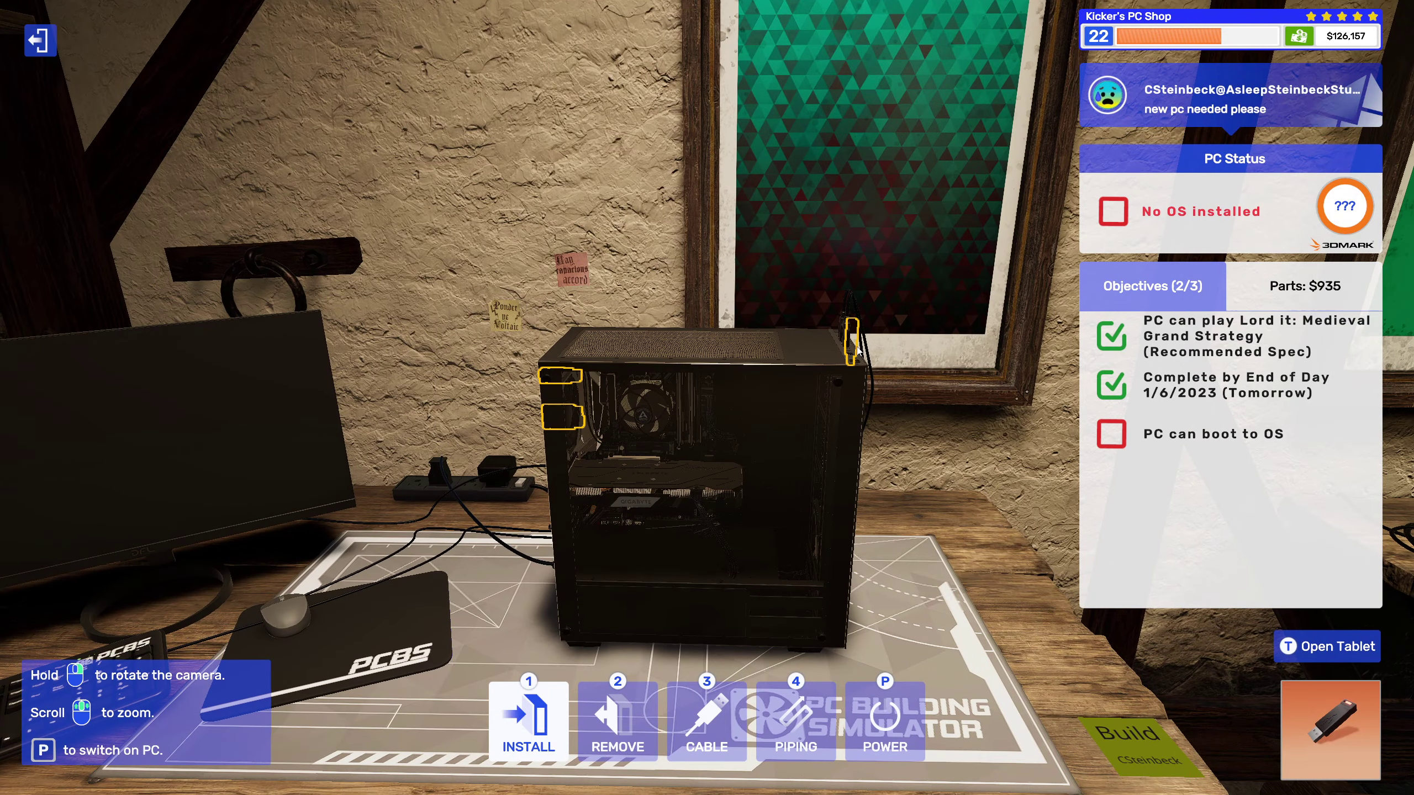
click(852, 352)
key(2)
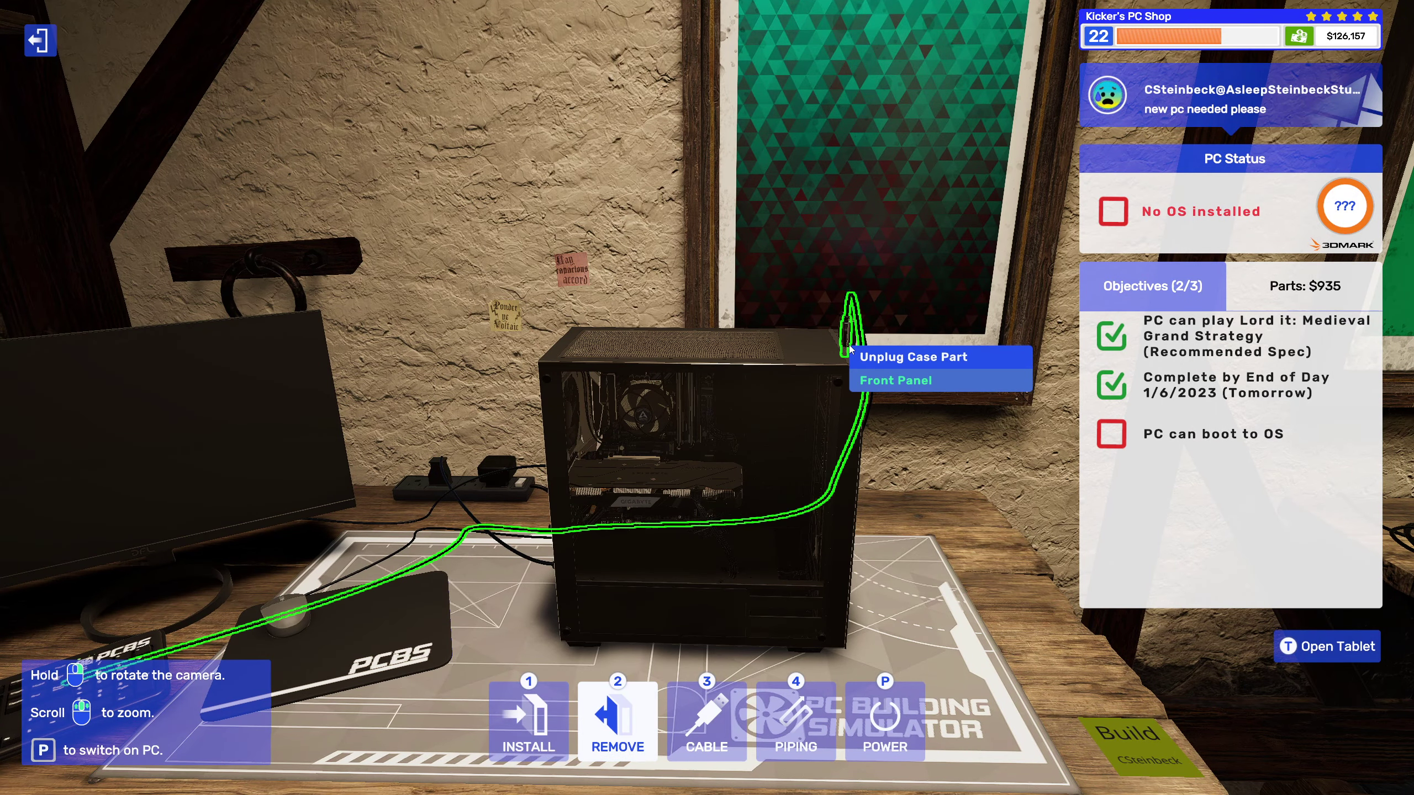
key(p)
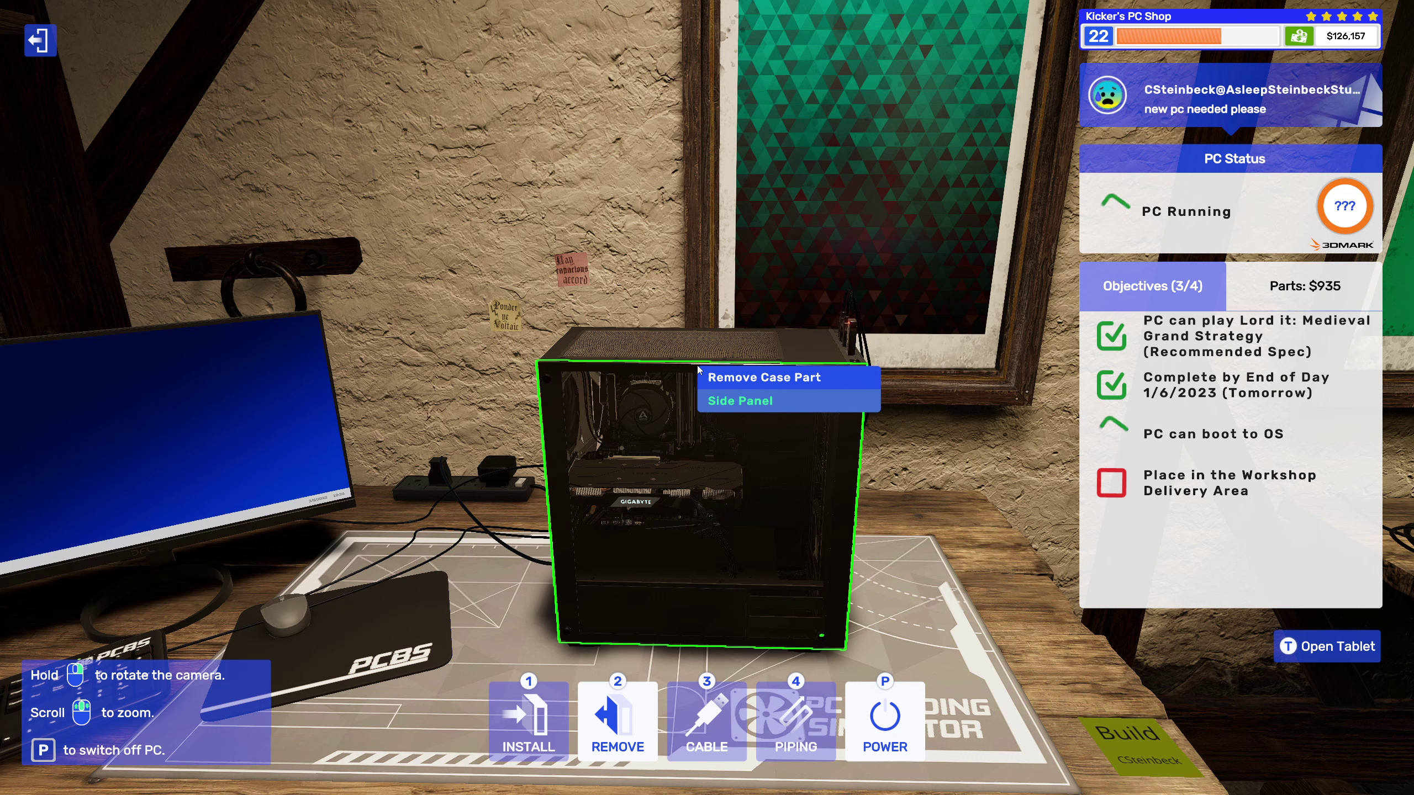
key(Escape)
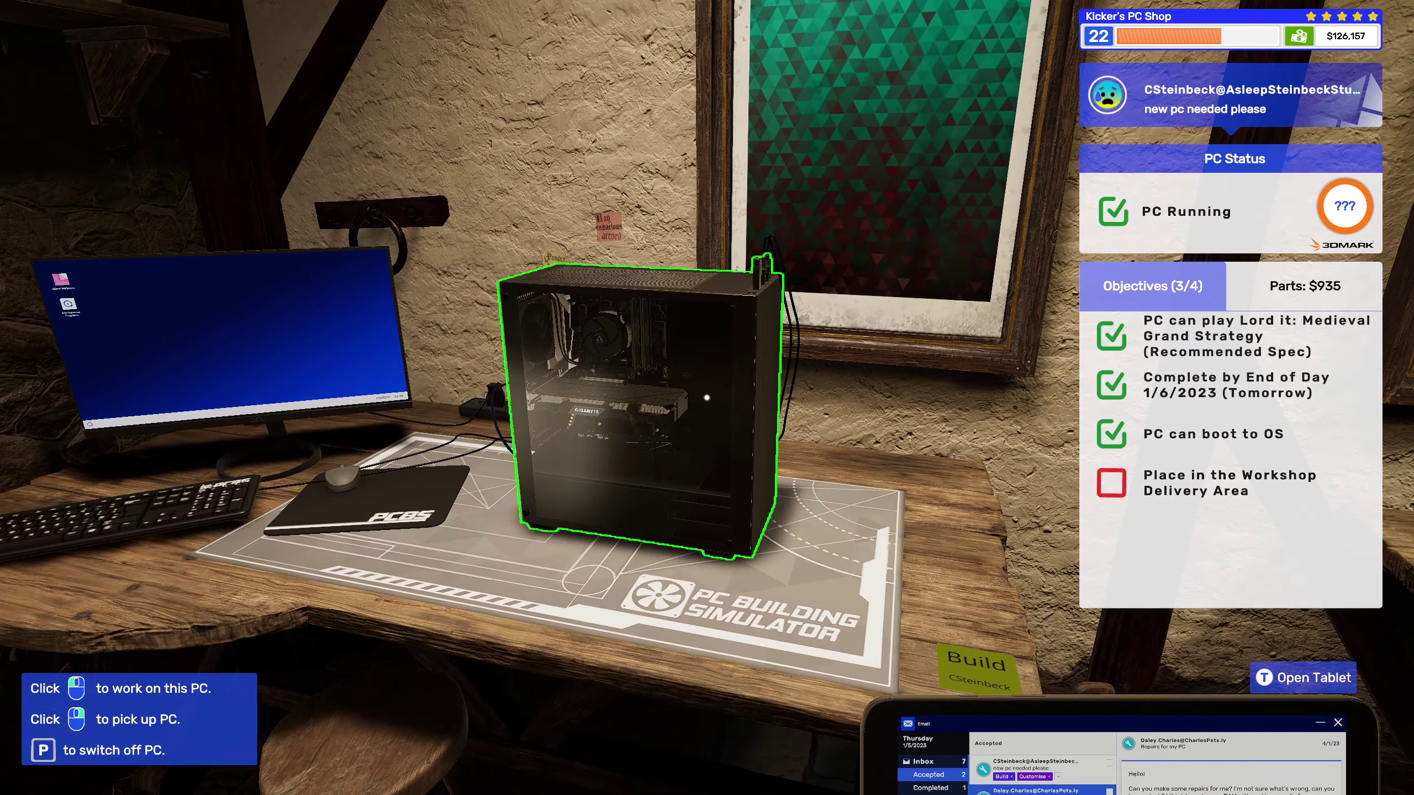
Step: Move the PC onto the case modding bench and select the Corrosive Warning sticker
right_click(705, 398)
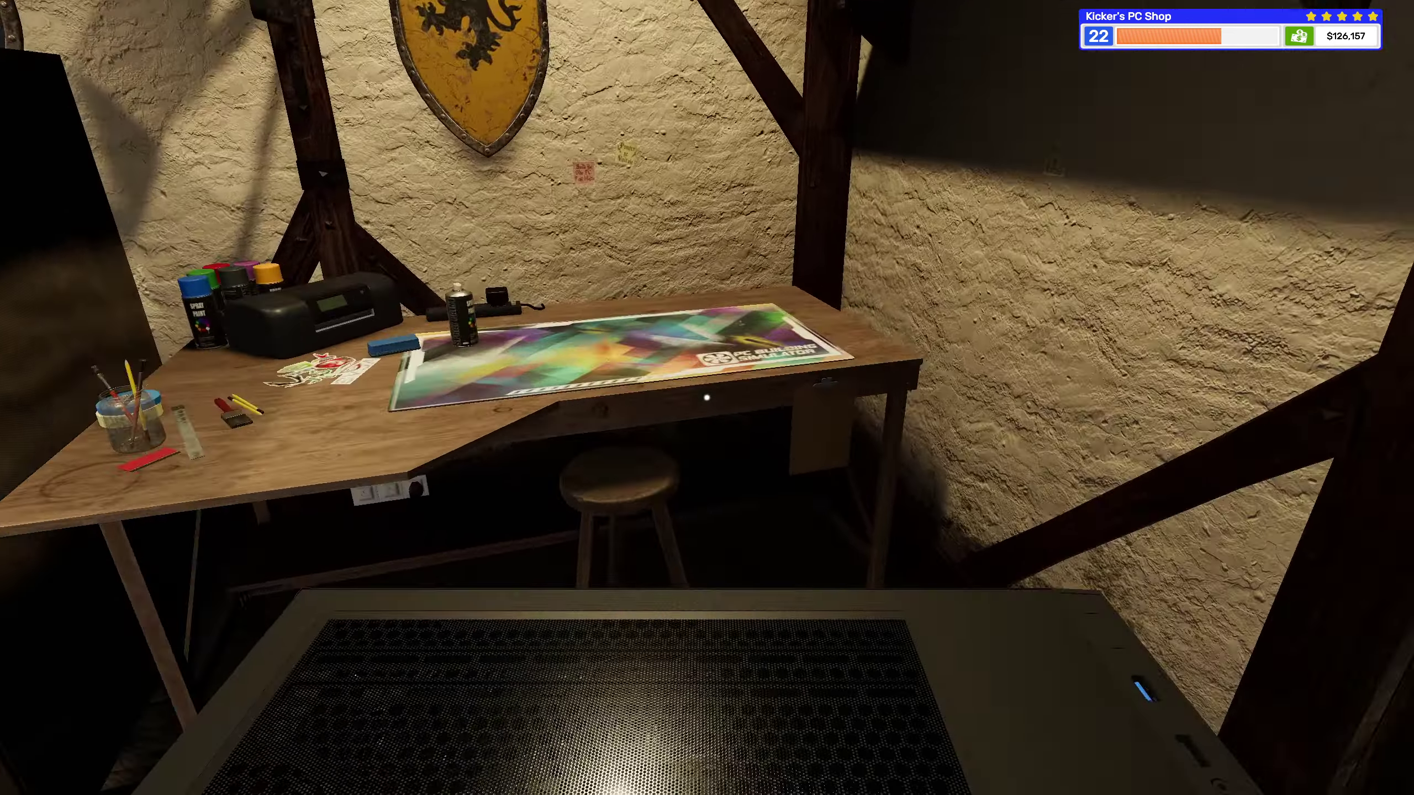
click(707, 398)
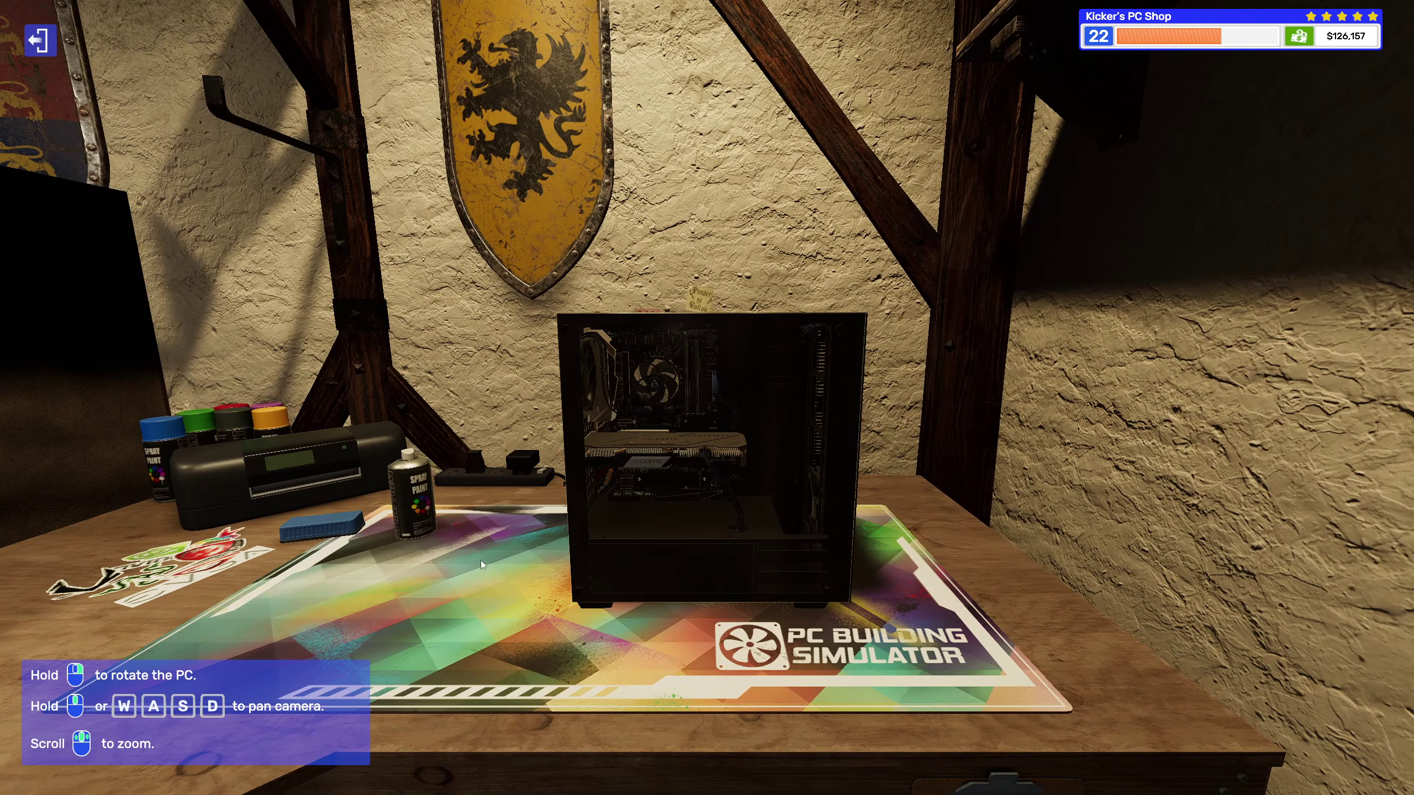
click(323, 569)
click(266, 603)
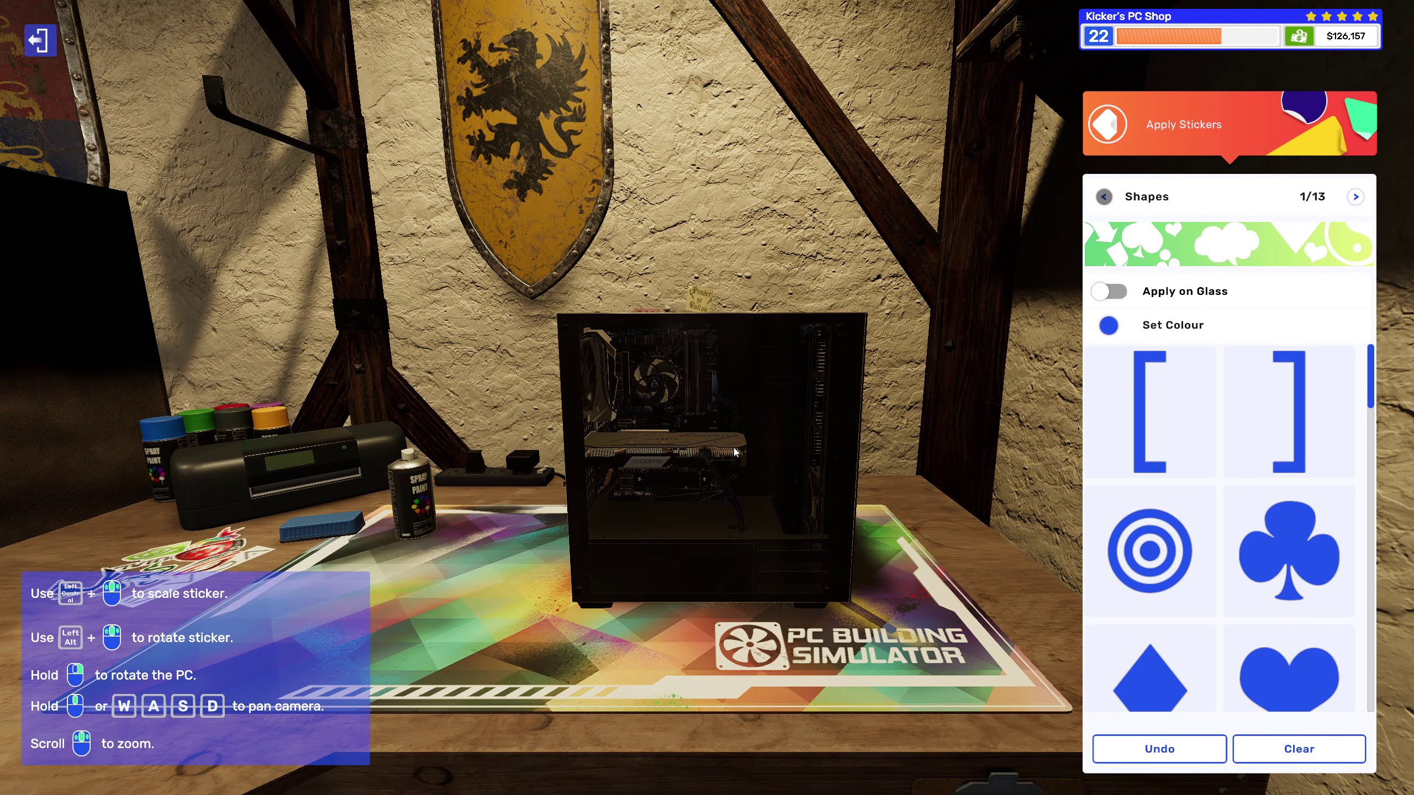
click(1357, 198)
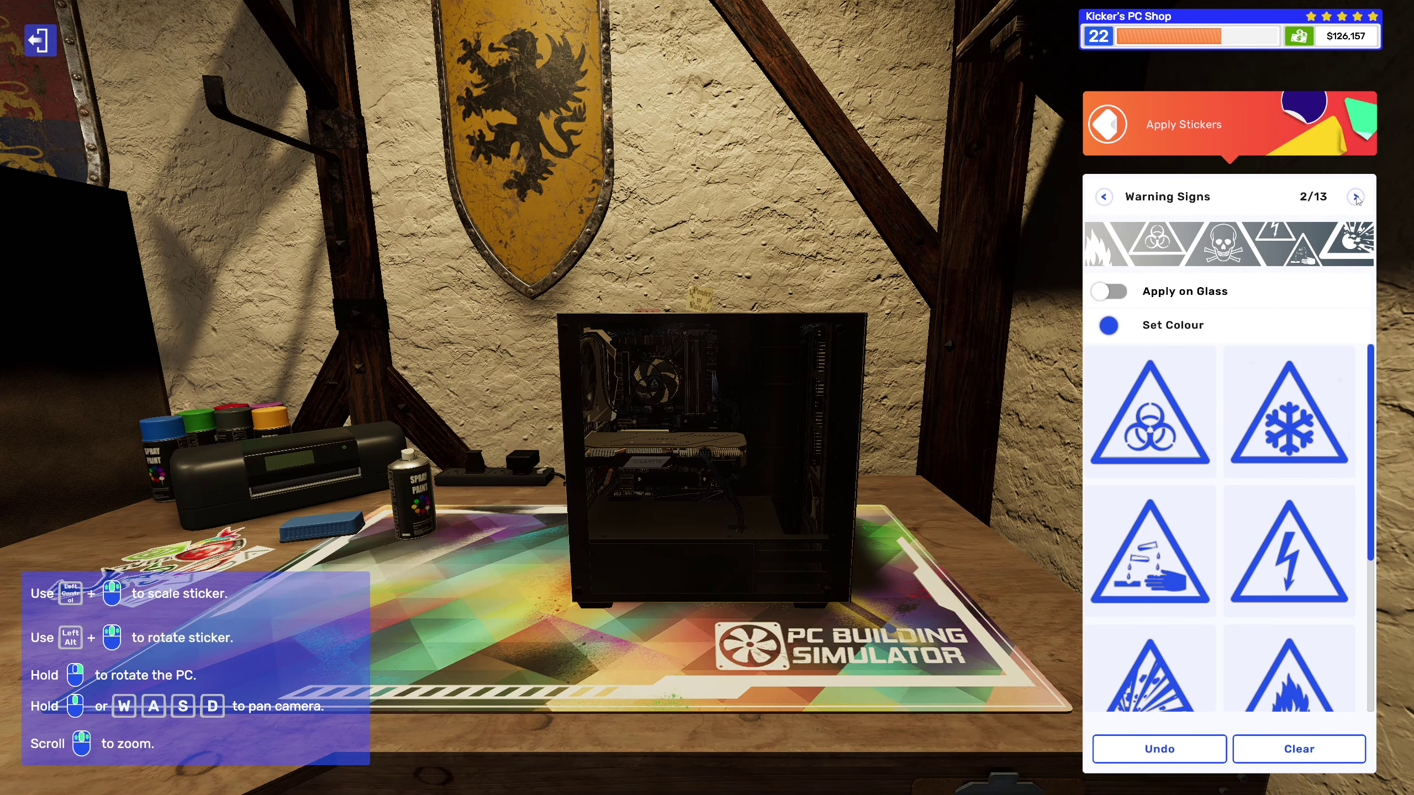
click(1133, 583)
Step: Set the sticker colour to red, leave sticker mode, and bring up the email tablet
mouse_move(921, 499)
mouse_down()
mouse_move(868, 512)
mouse_move(837, 497)
mouse_up()
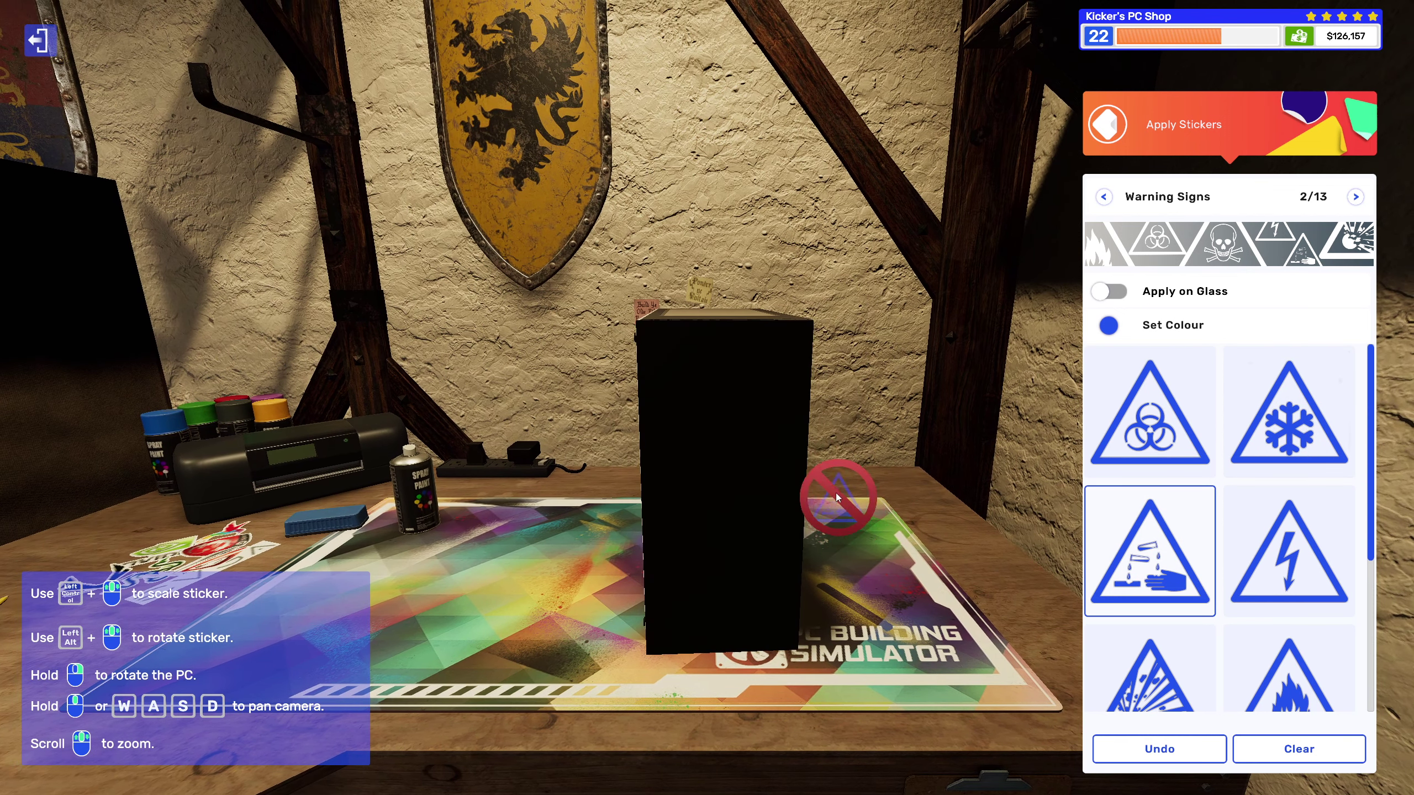
click(1109, 327)
click(790, 400)
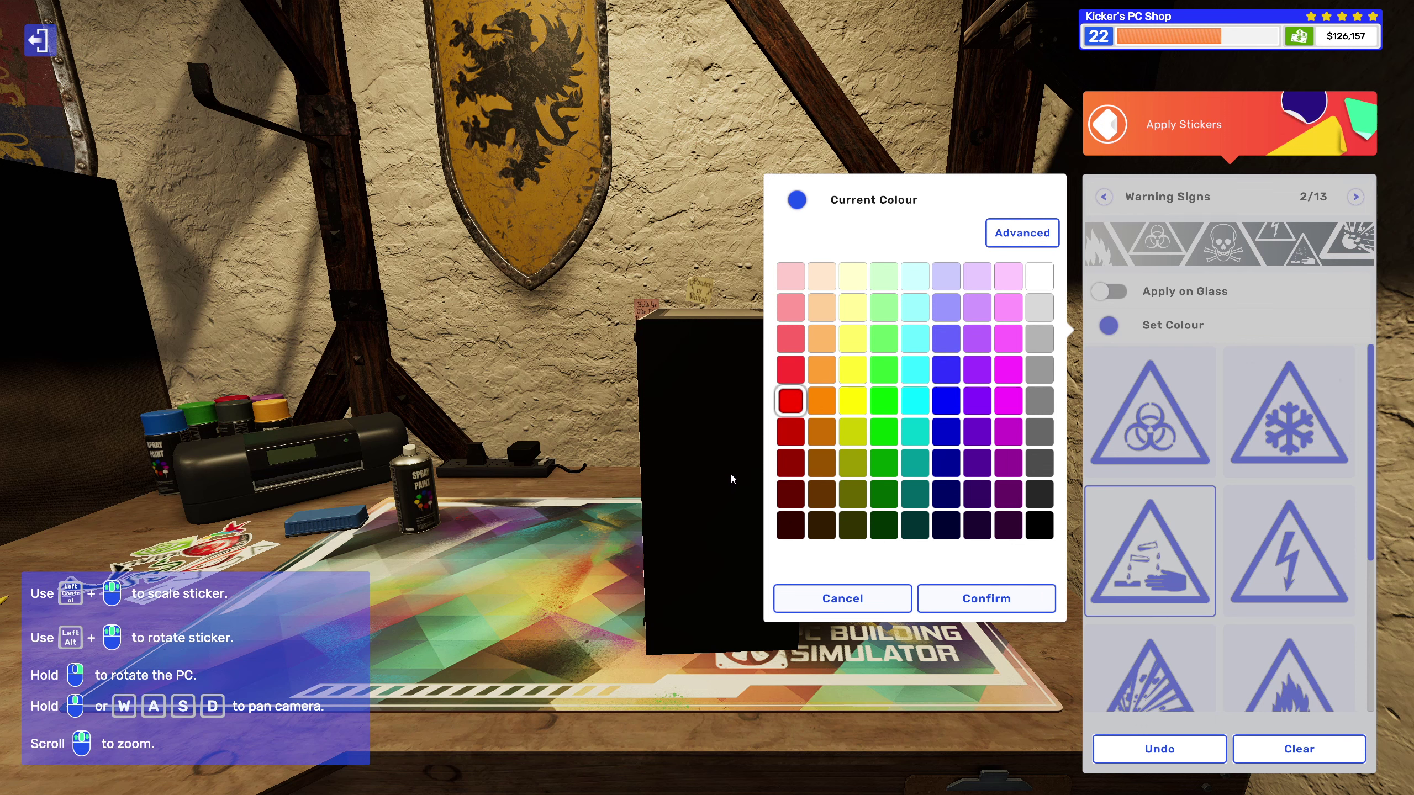
click(952, 608)
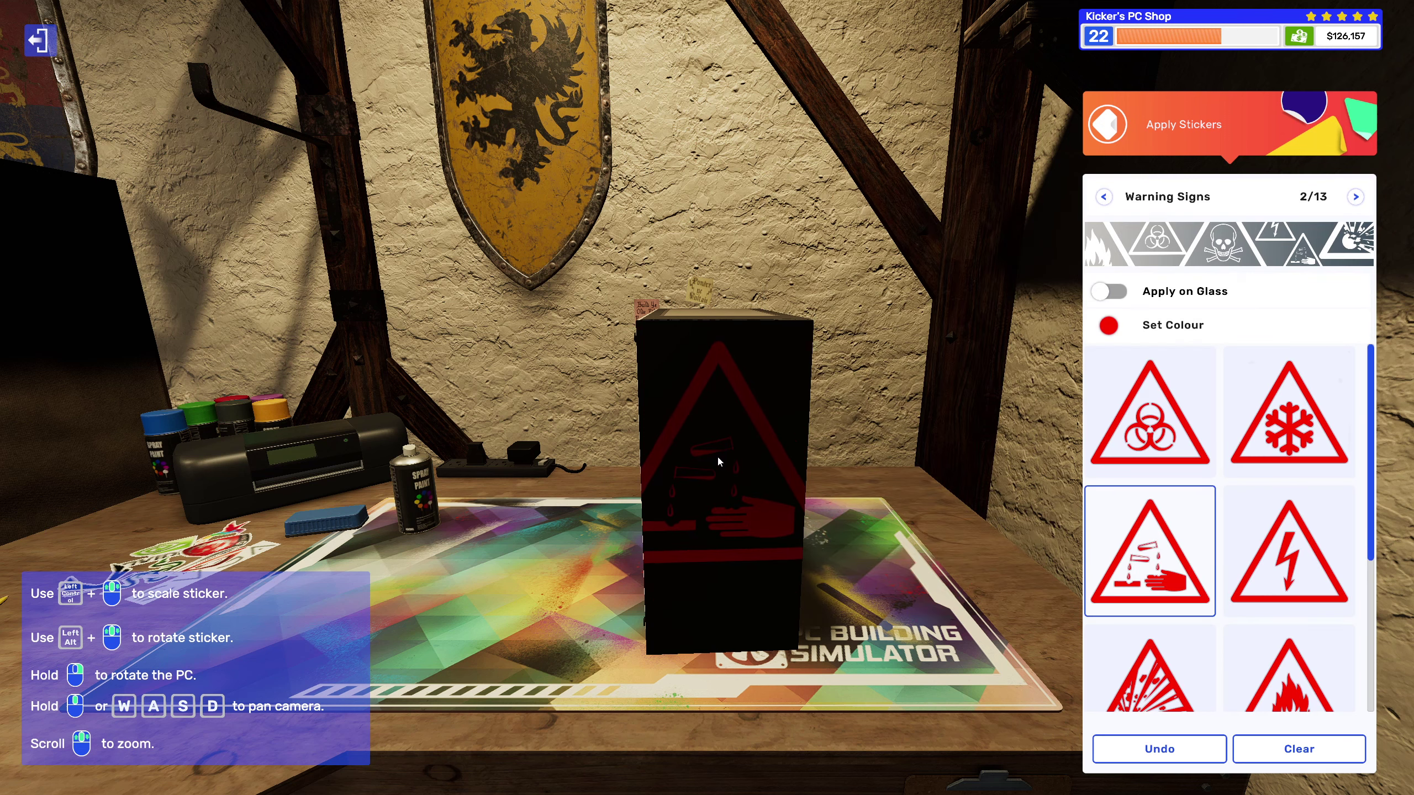
scroll(725, 456, down, 1)
scroll(728, 465, down, 1)
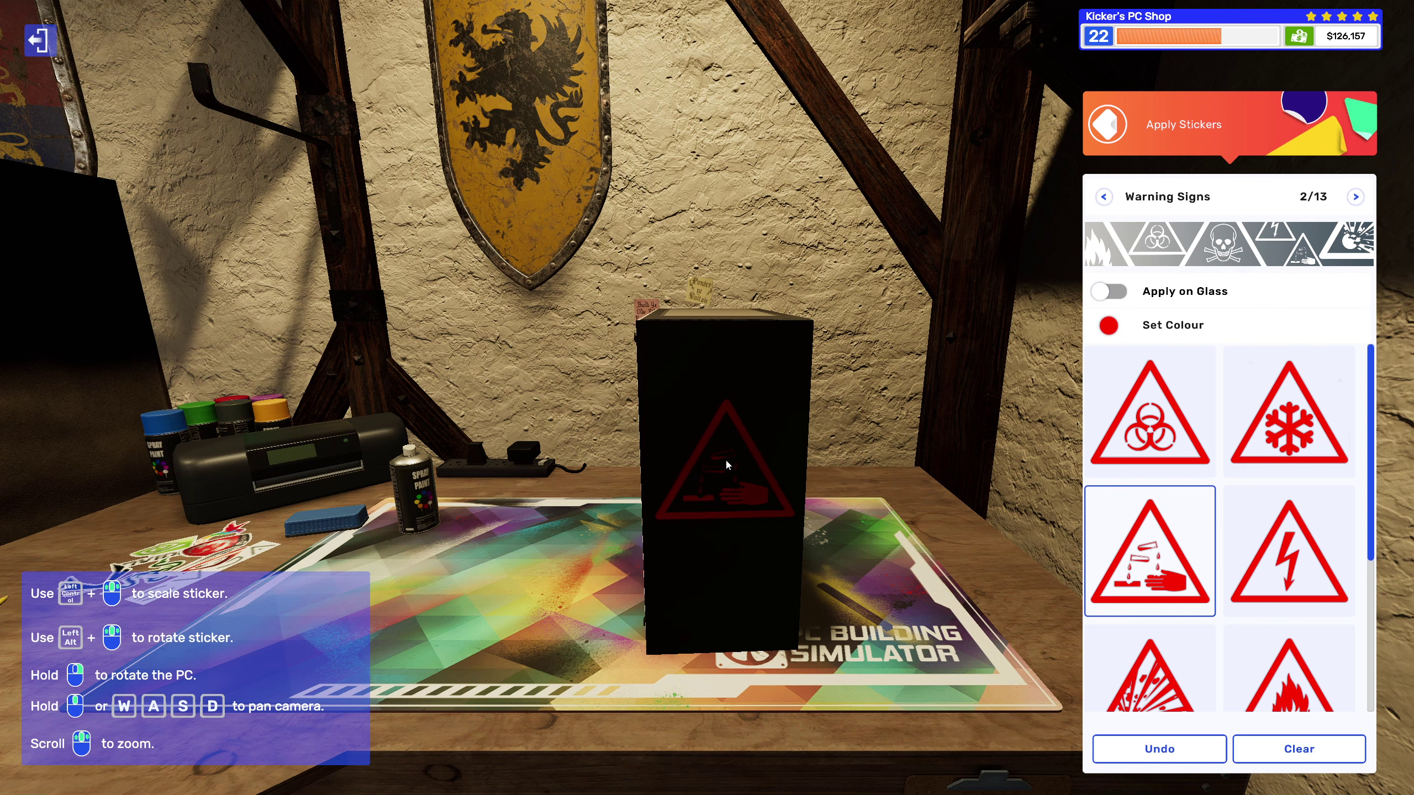
key(Escape)
key(Tab)
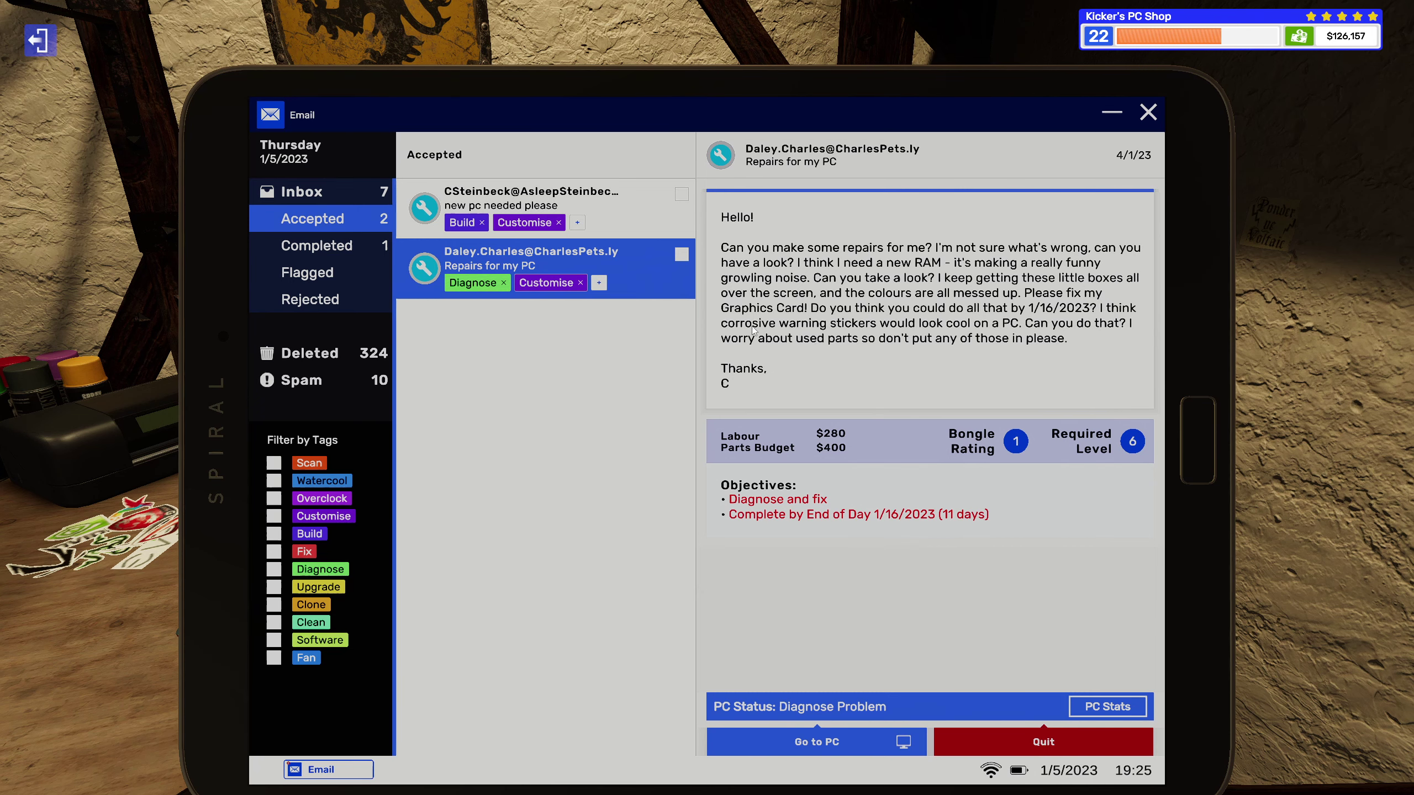
Step: Place an enlarged Corrosive Warning sticker on the side panel, then pick the PC up
key(Tab)
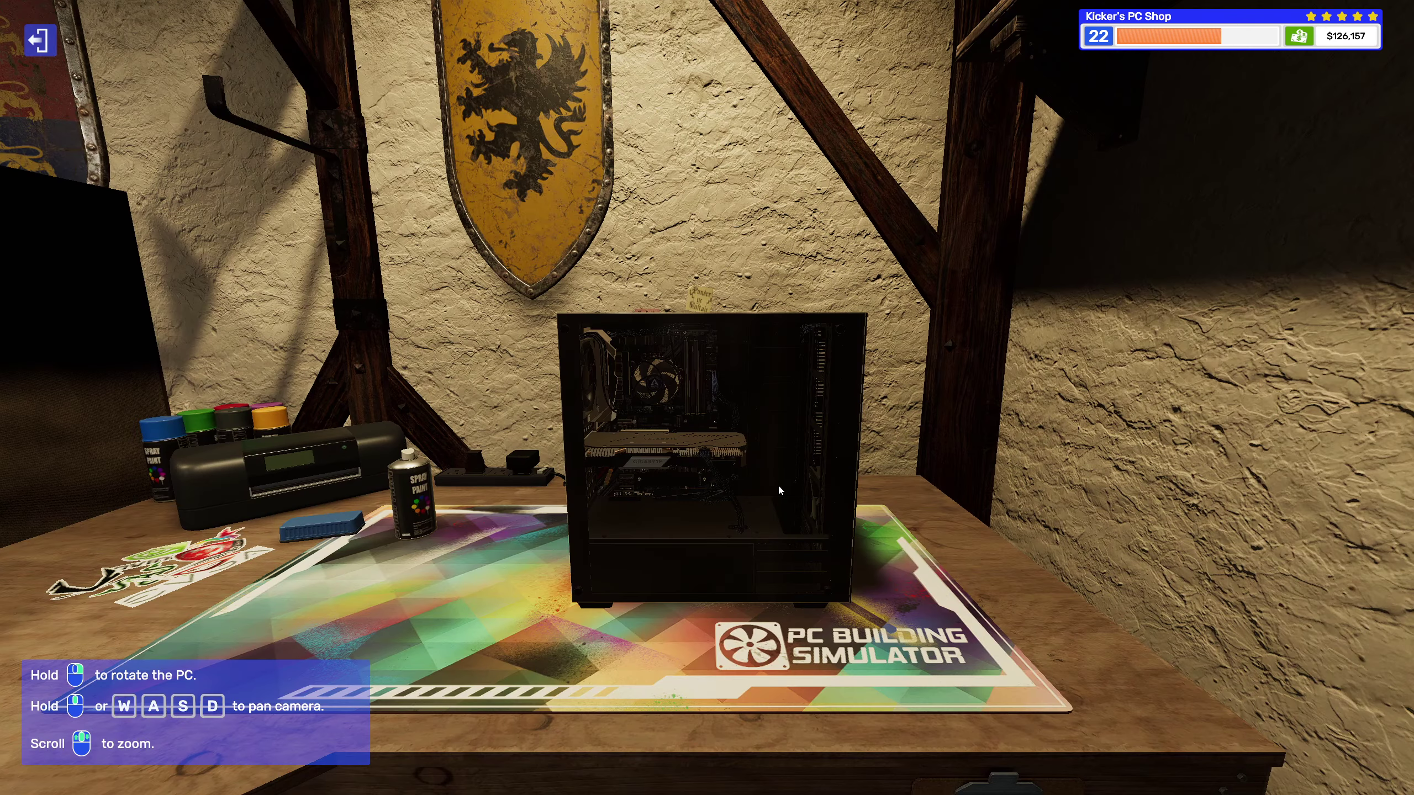
click(214, 616)
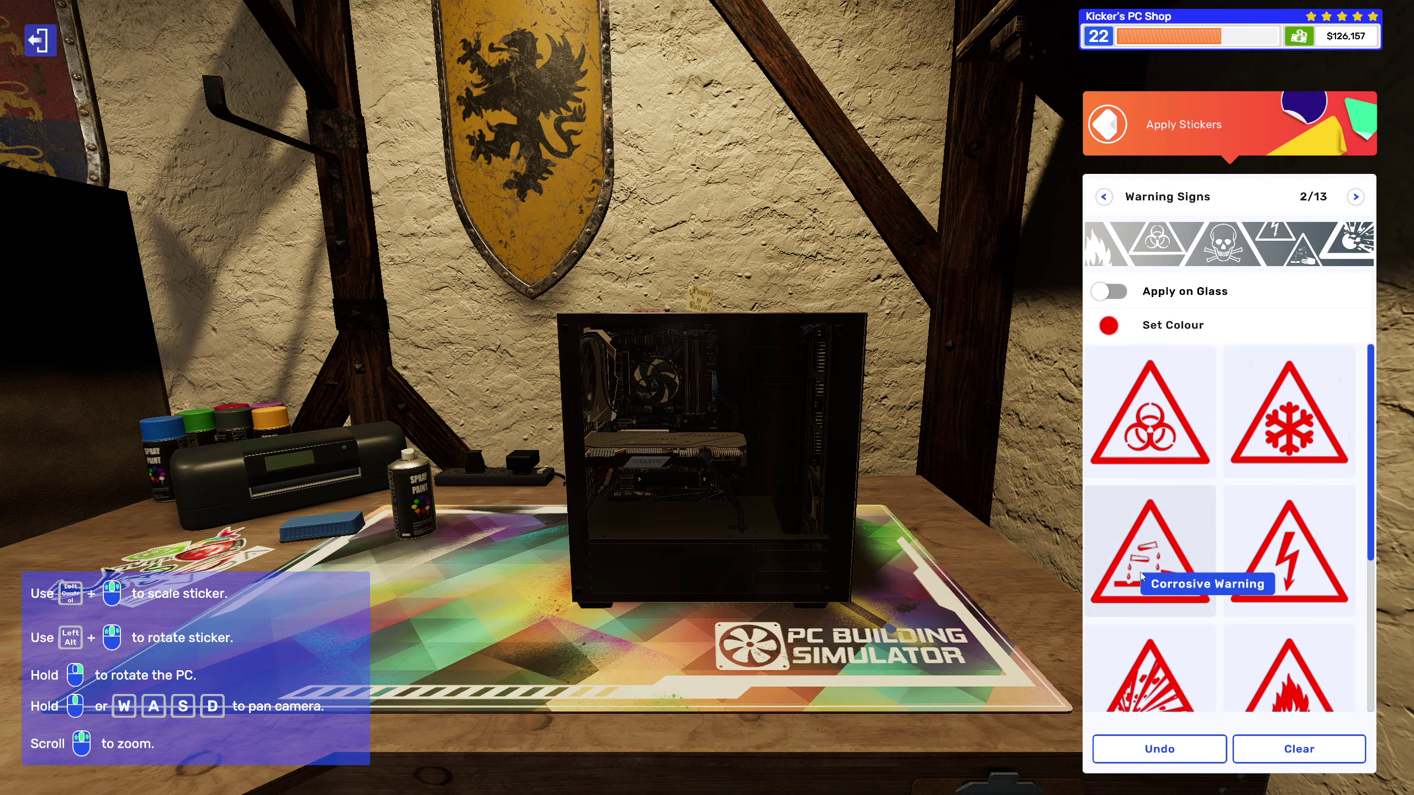
click(1150, 549)
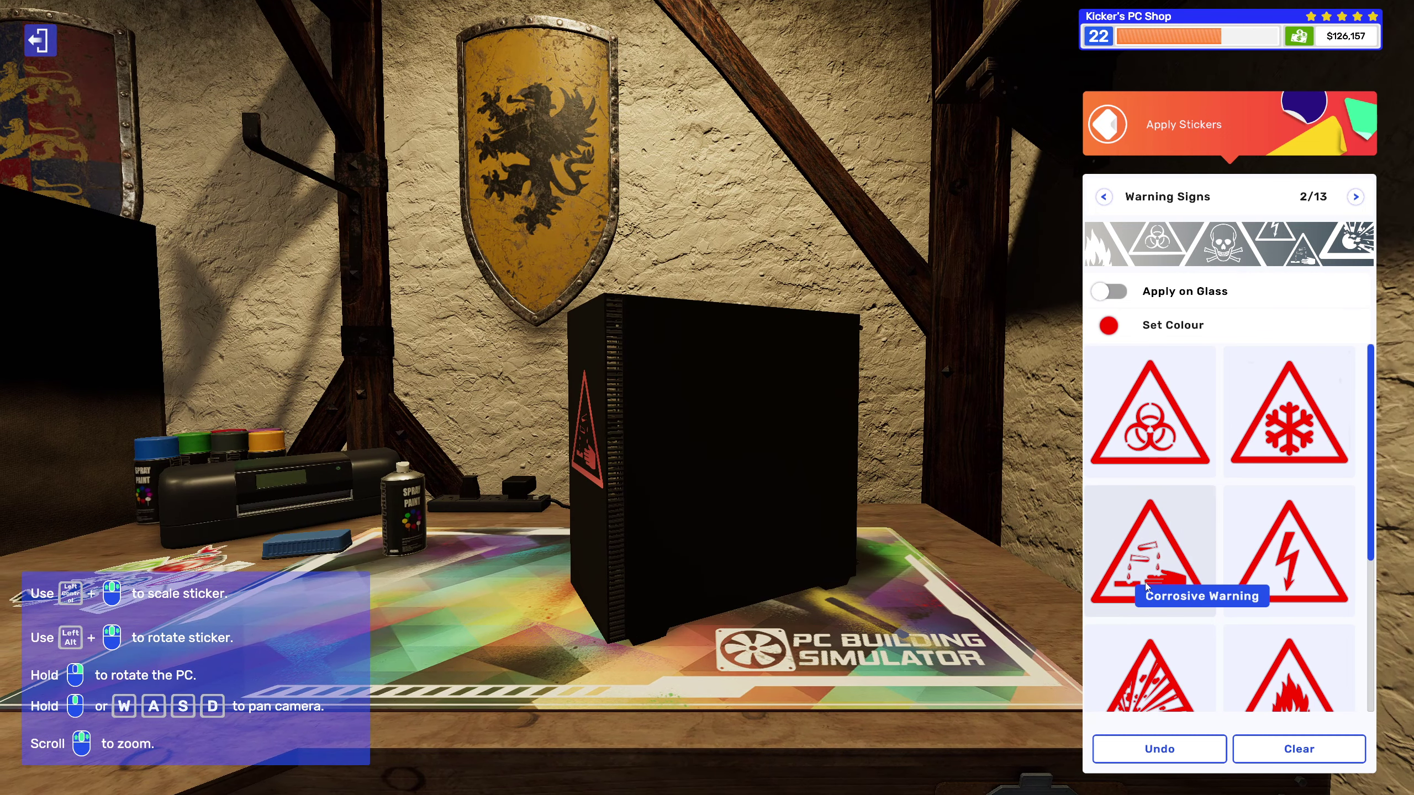
click(1145, 586)
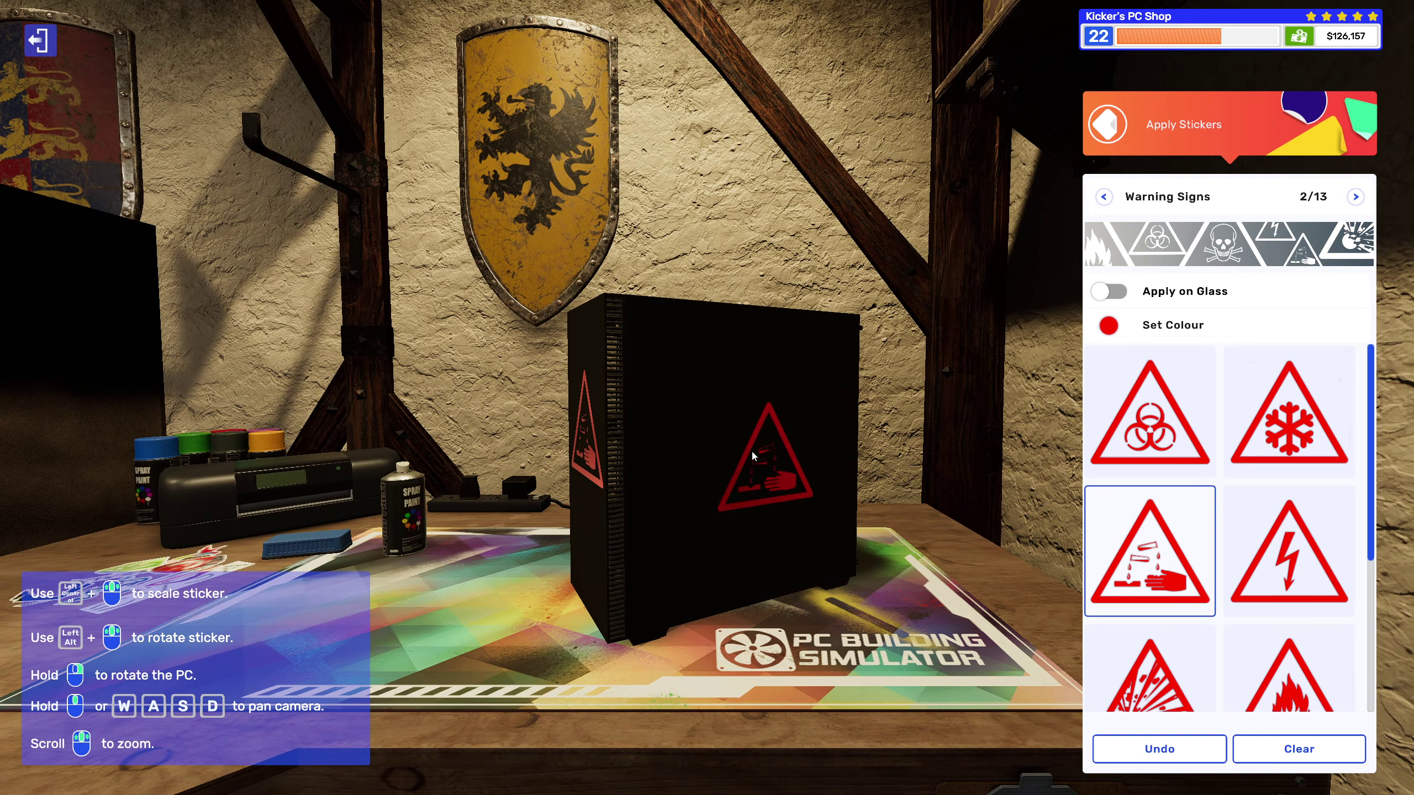
scroll(740, 453, up, 2)
scroll(741, 453, up, 1)
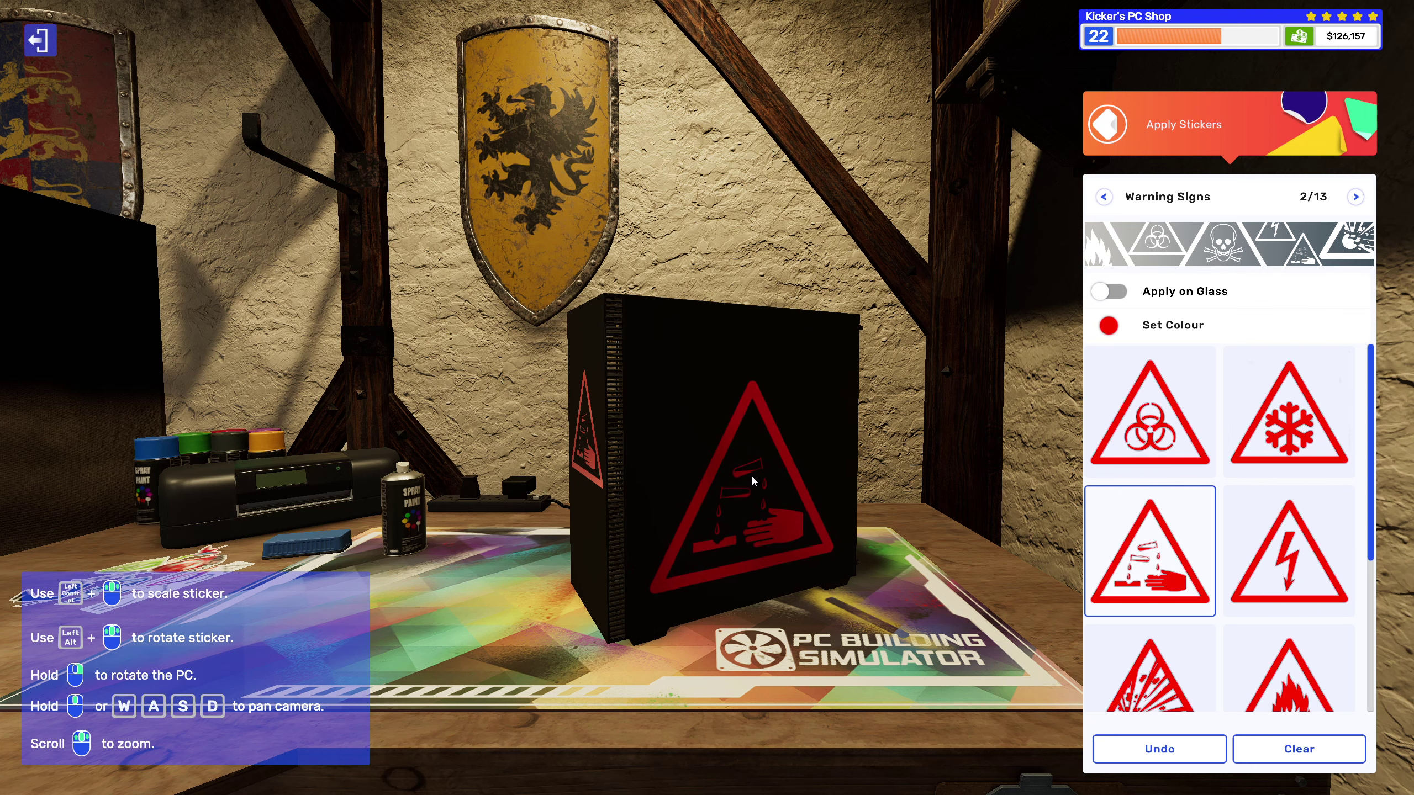
click(757, 479)
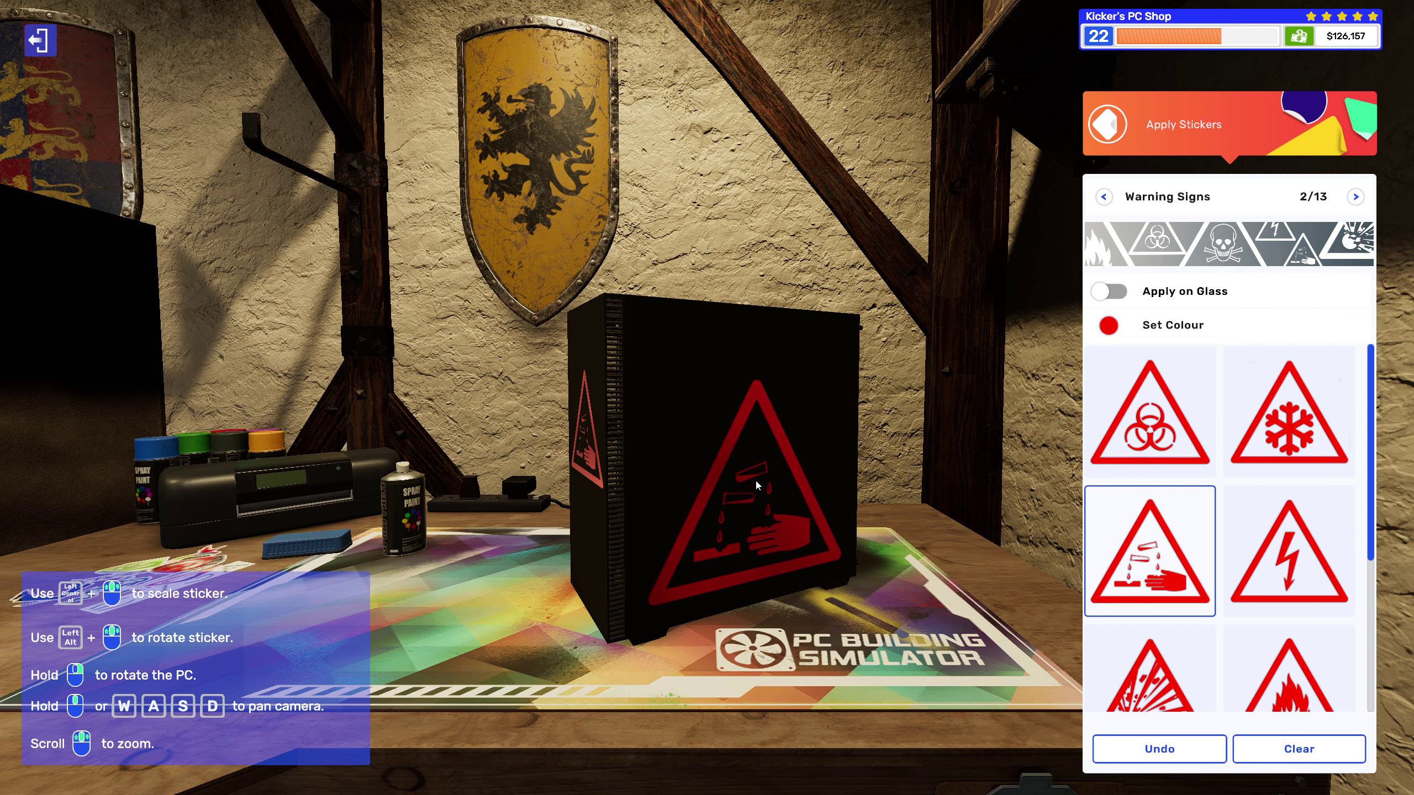
scroll(607, 538, down, 3)
key(Escape)
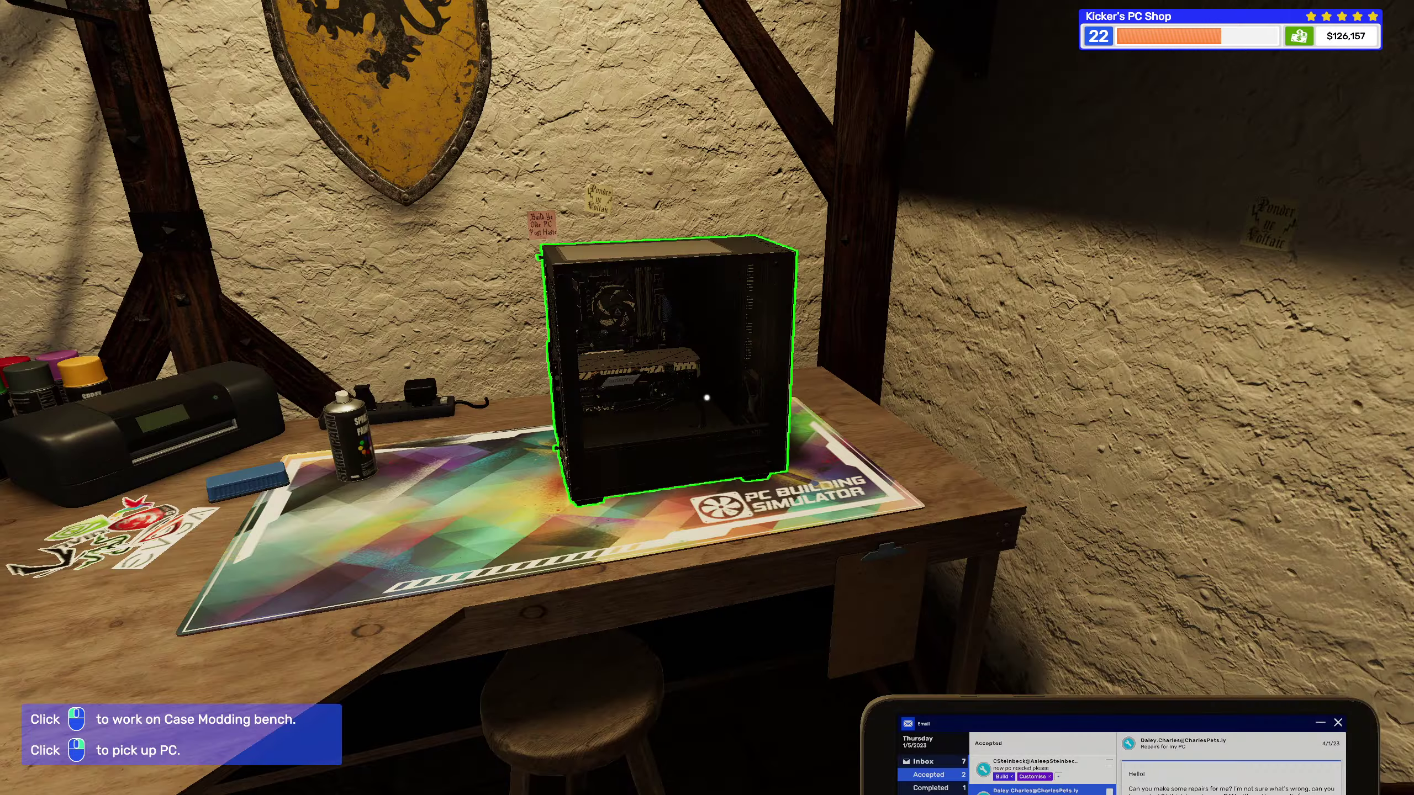
click(708, 399)
key(w)
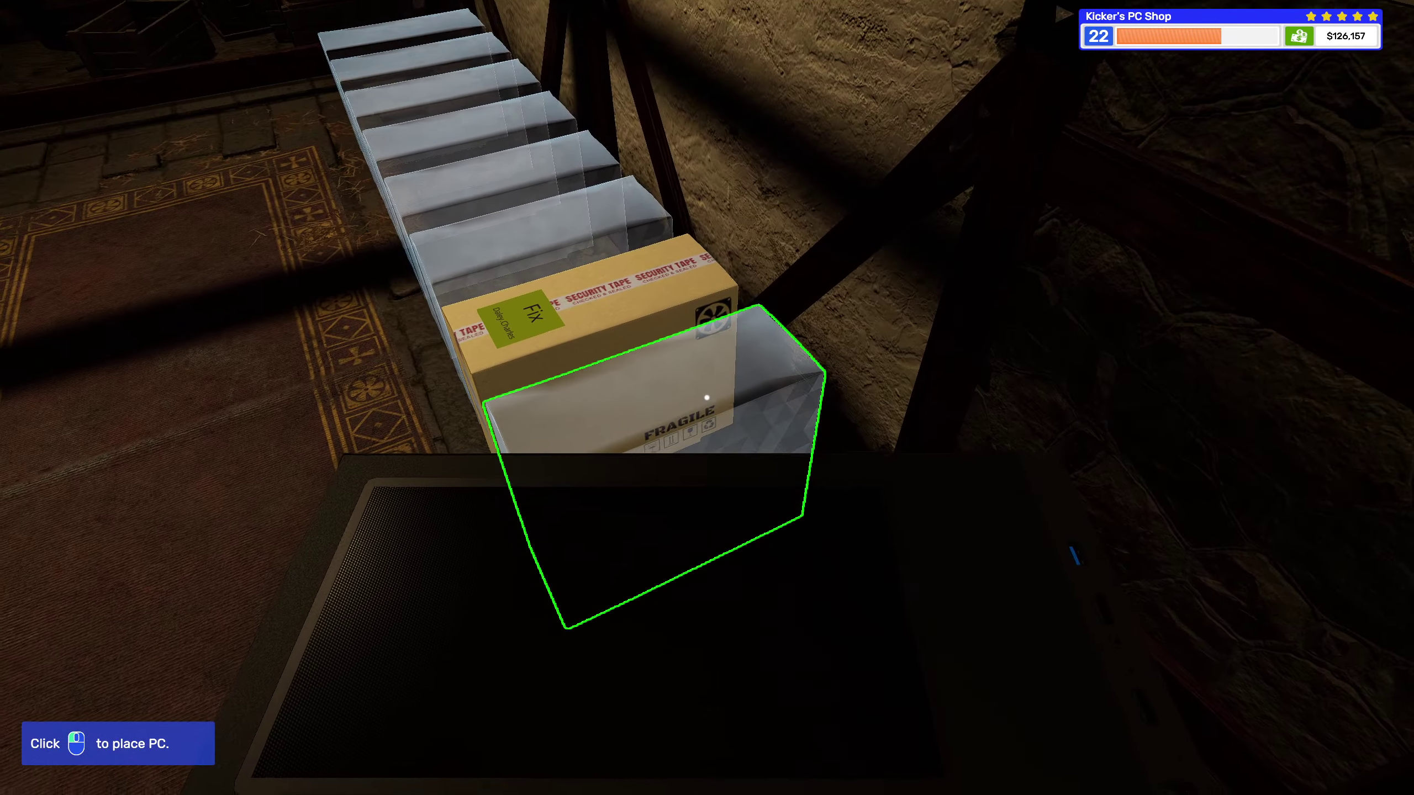
click(707, 398)
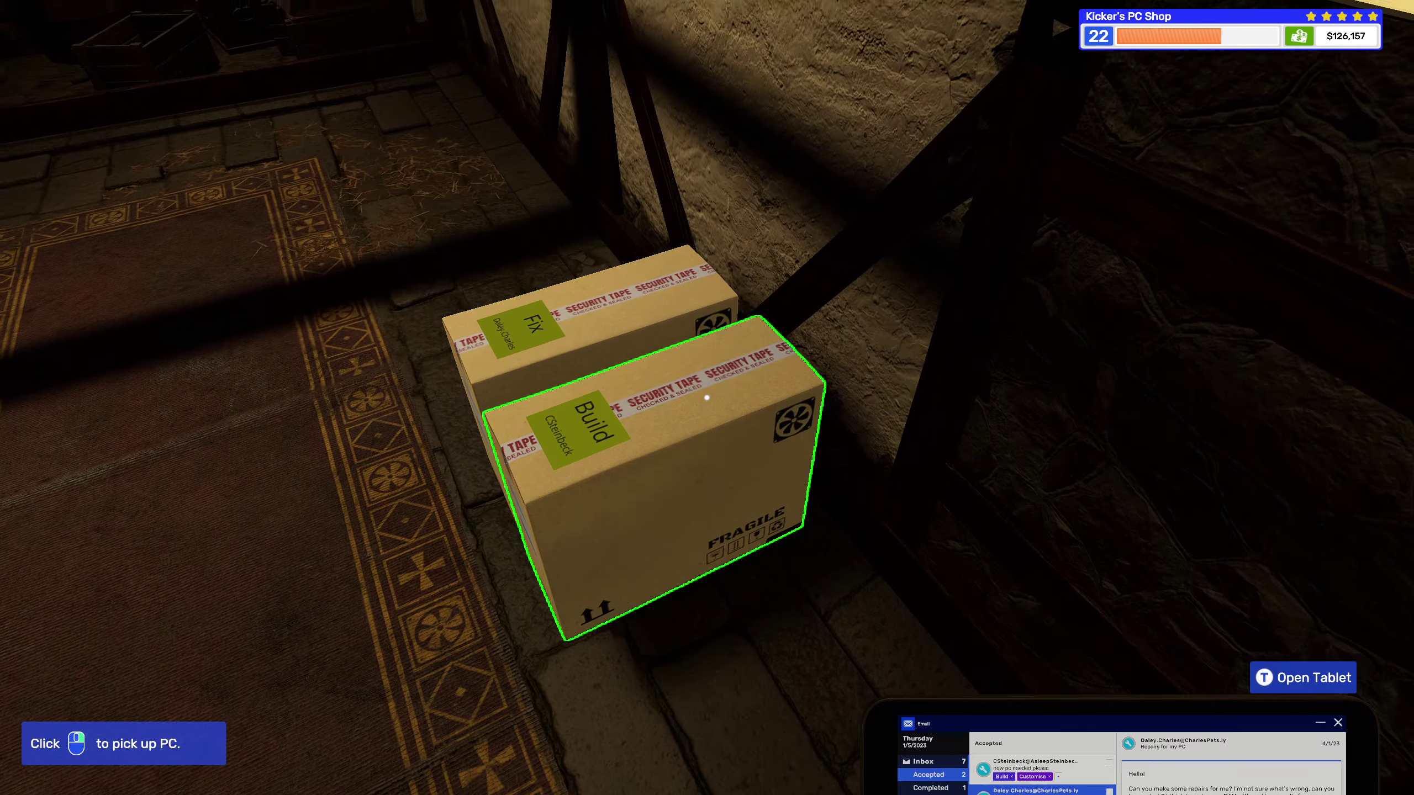
key(t)
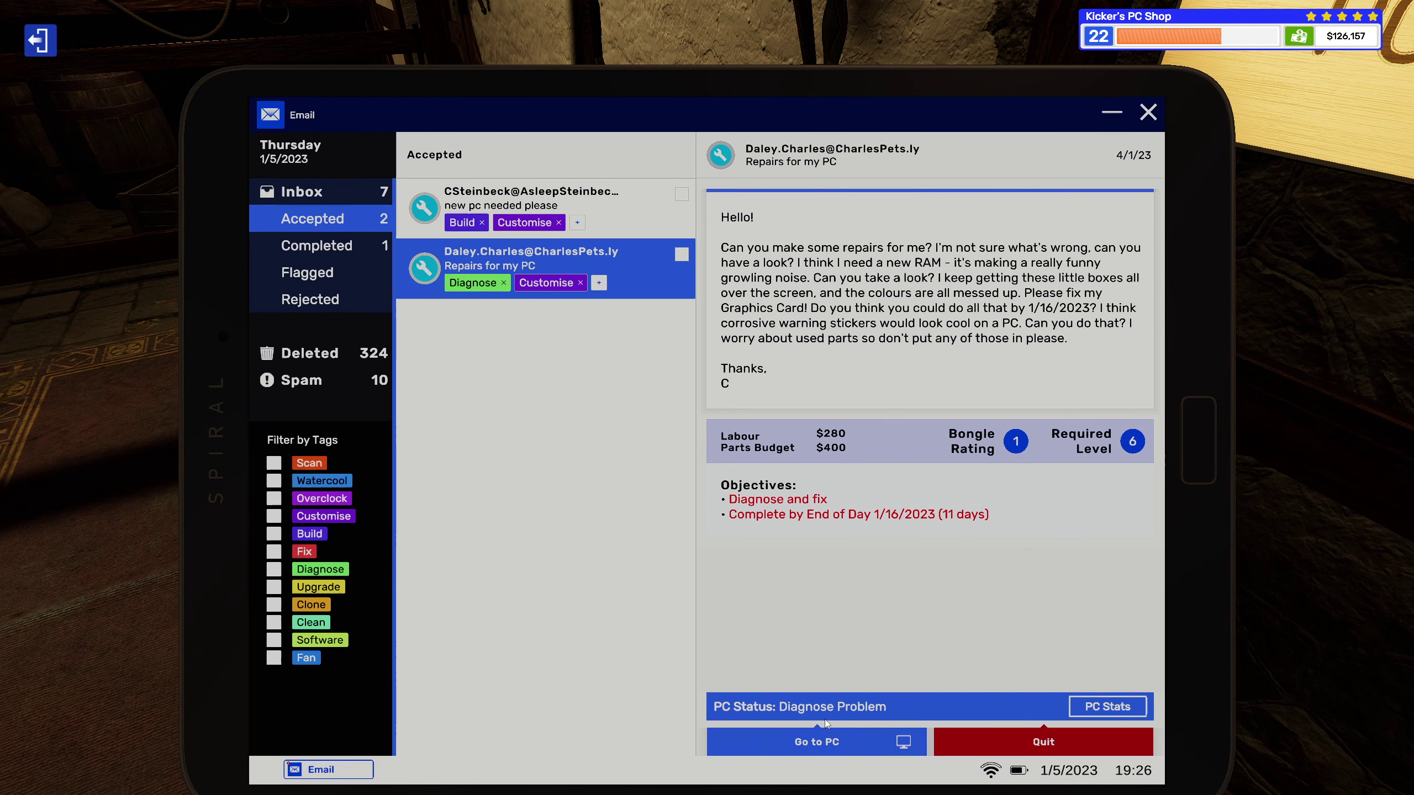
click(587, 205)
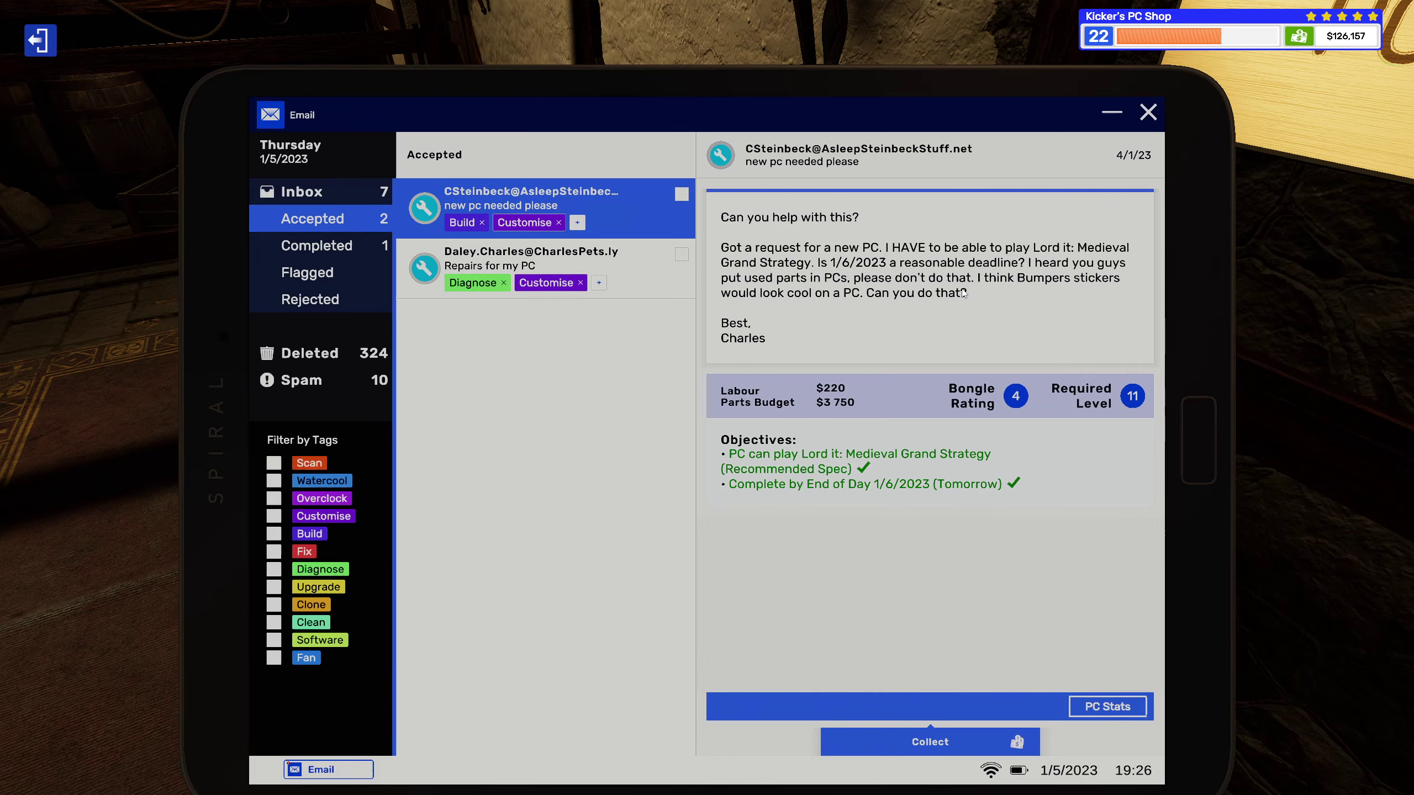
key(Tab)
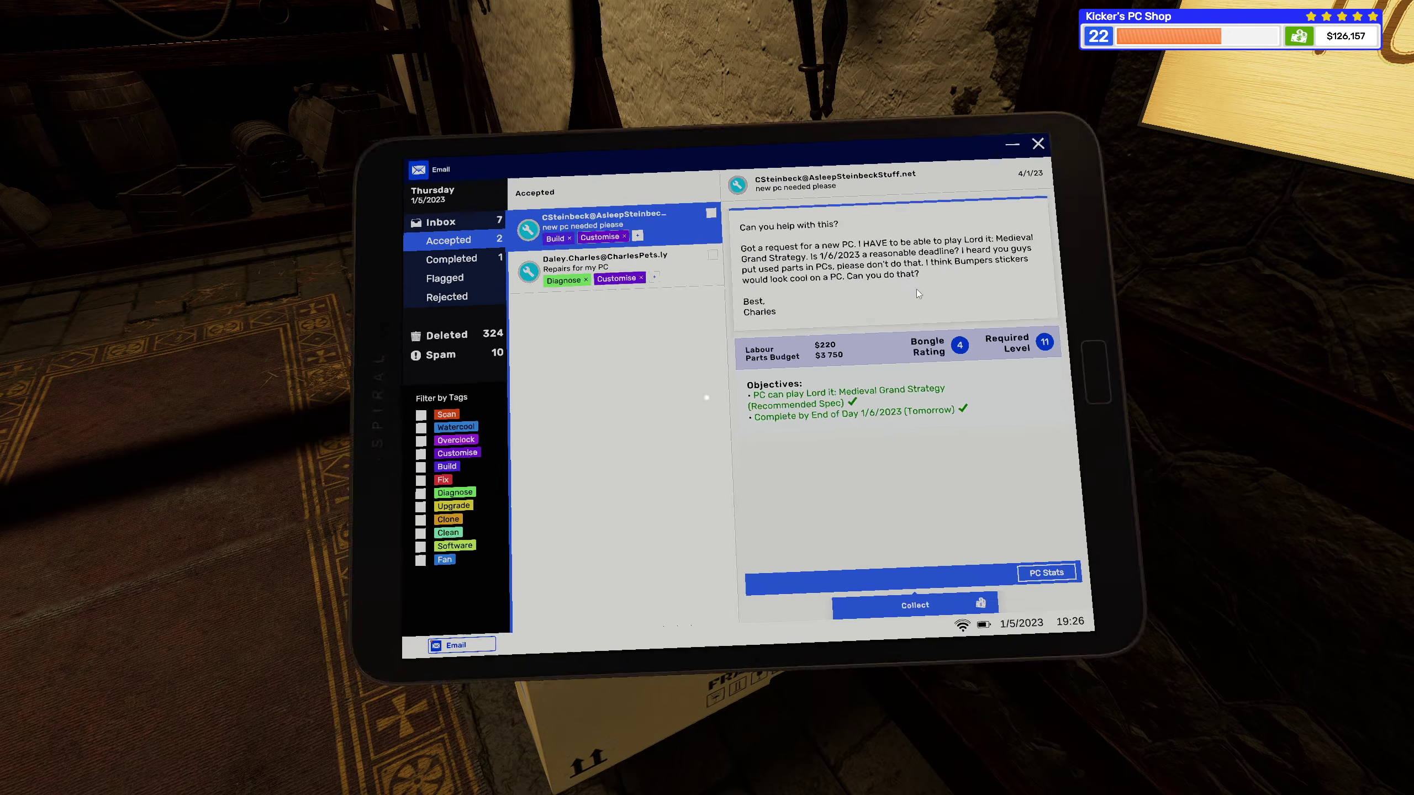
click(707, 399)
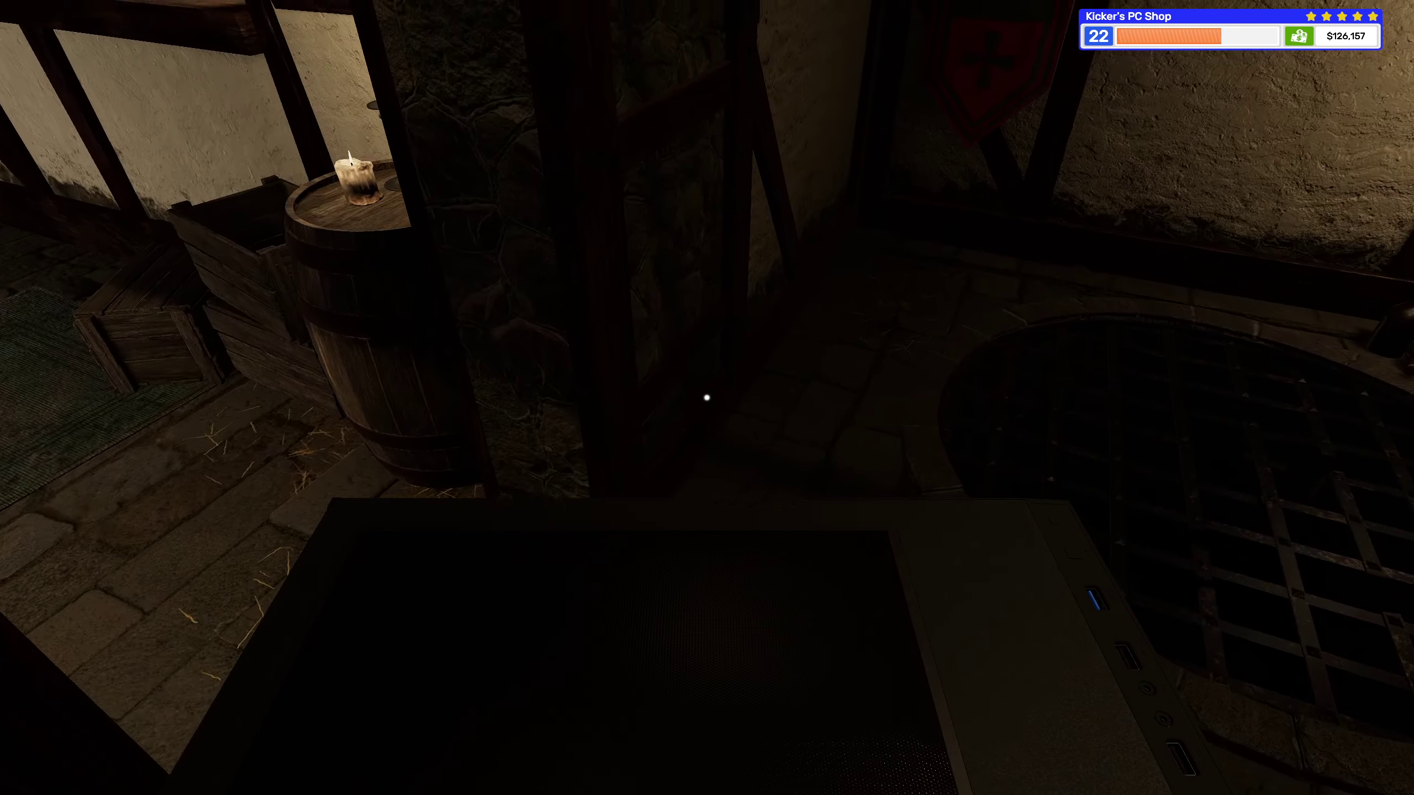
Step: Set the PC back on the modding bench in sticker mode
key(w)
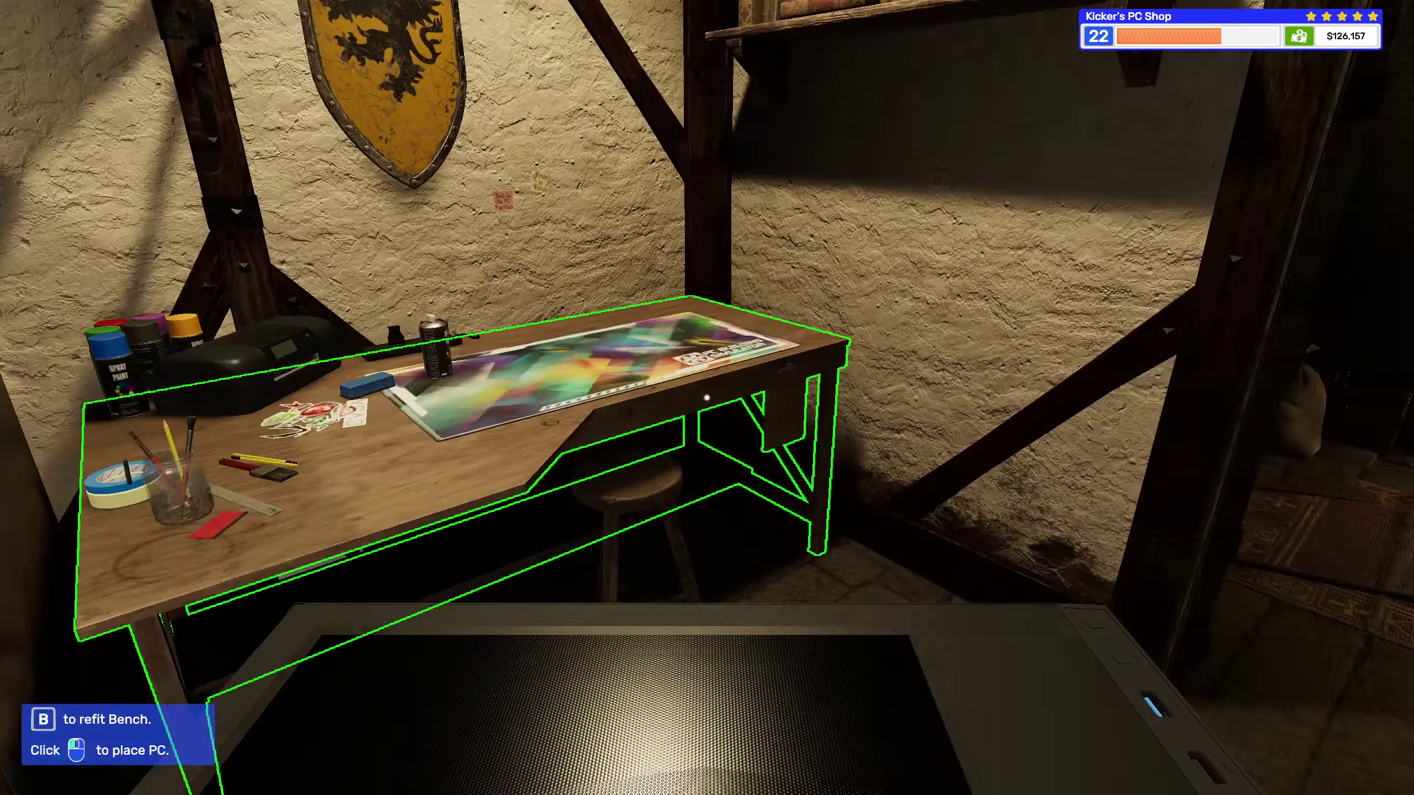
click(708, 398)
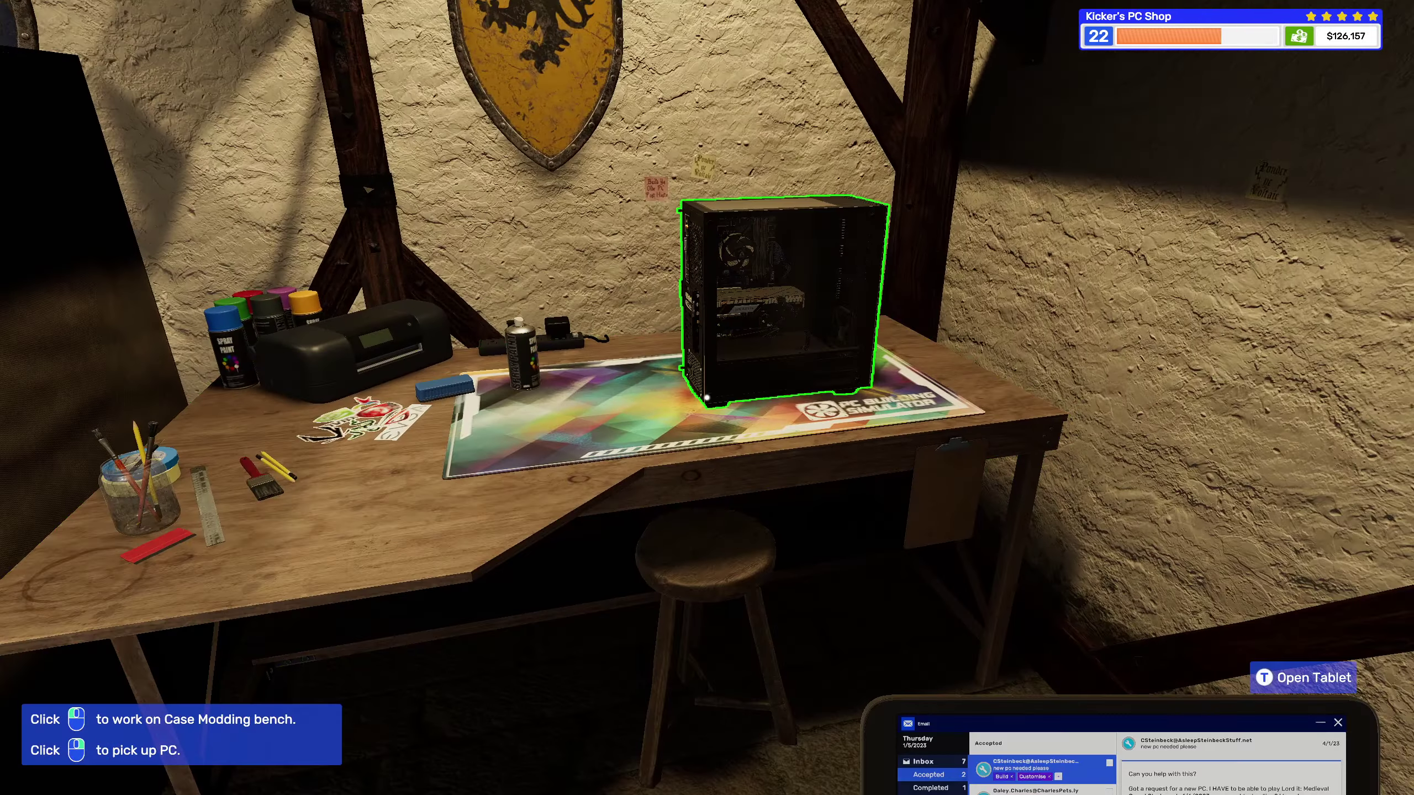
click(708, 398)
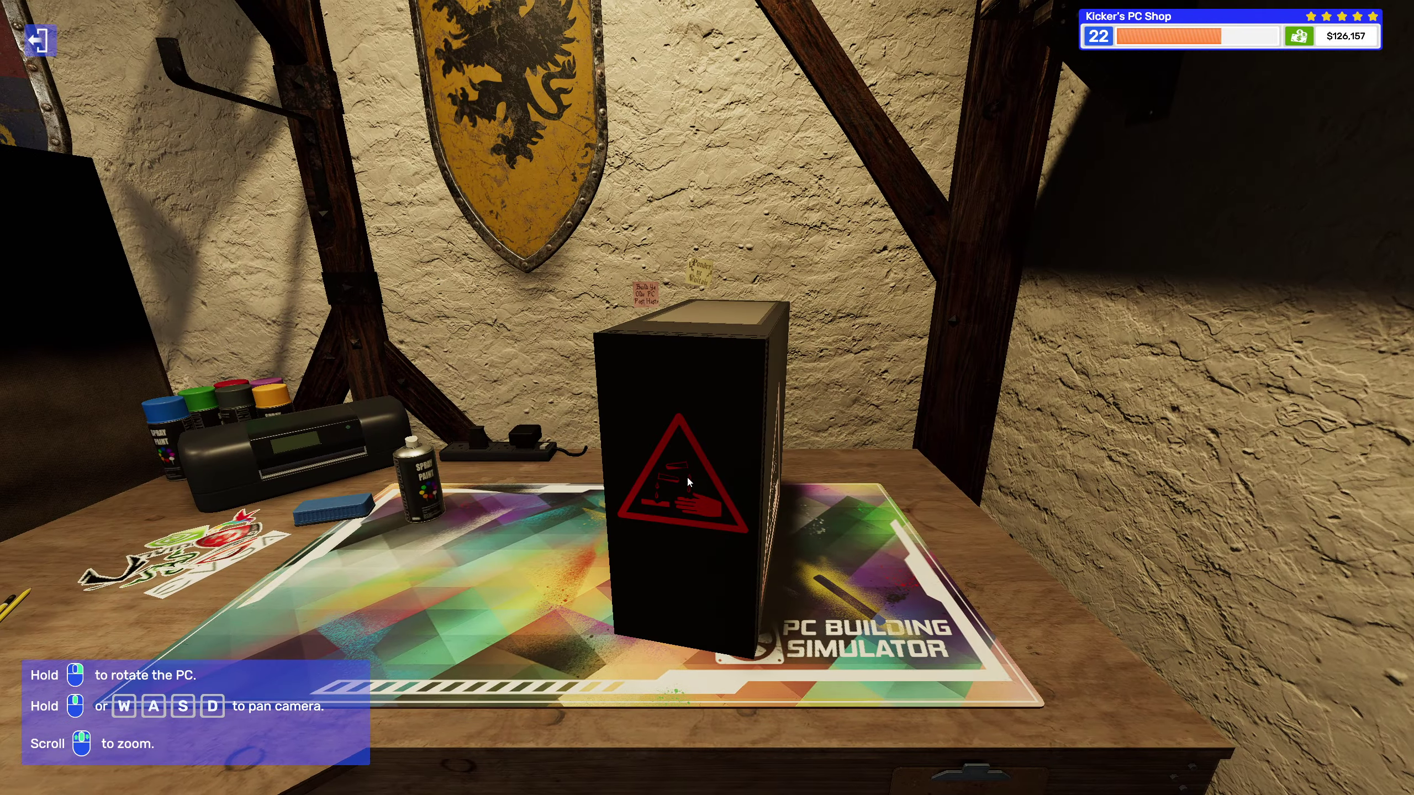
click(688, 475)
click(266, 583)
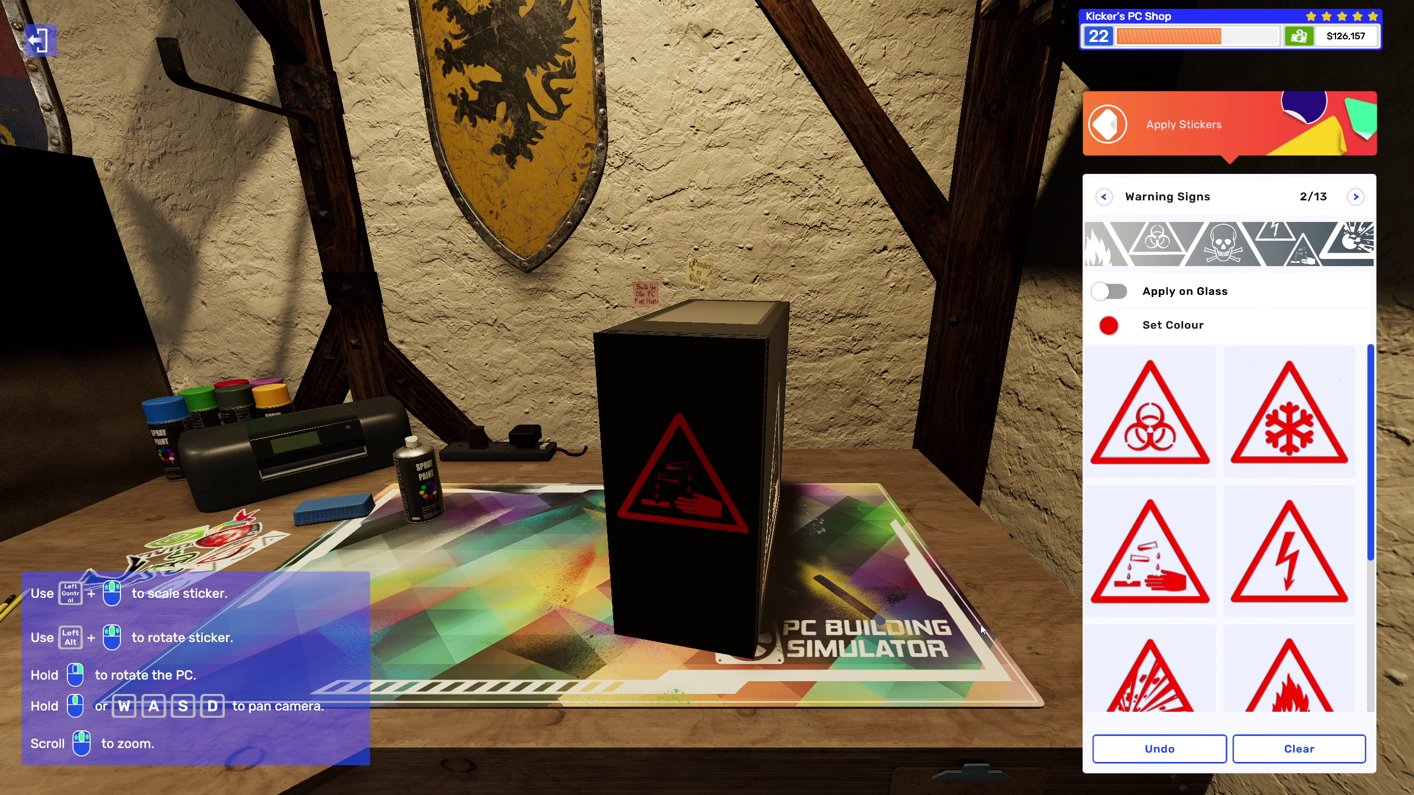
Step: Rotate the PC so the stickered side panel faces the view
click(1150, 553)
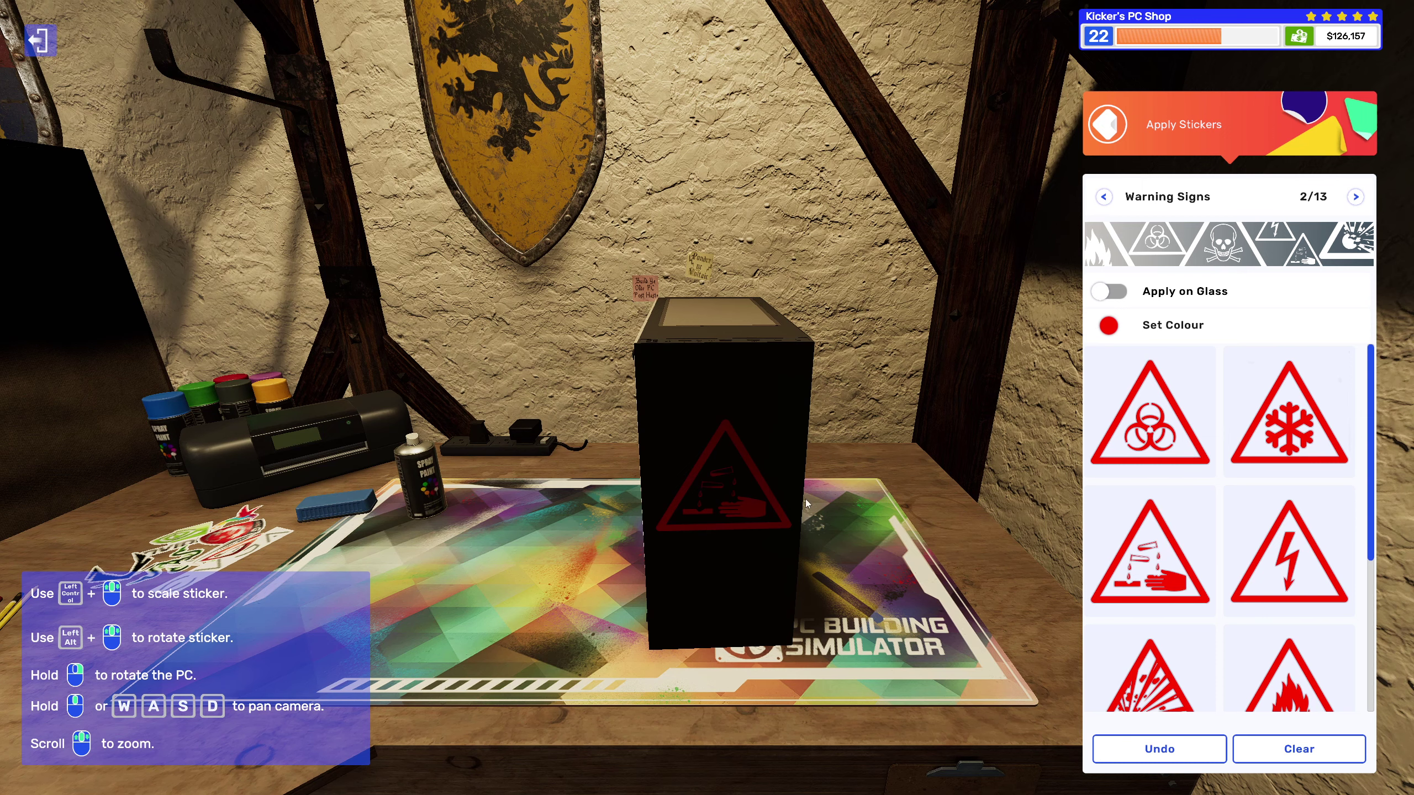
mouse_move(977, 582)
mouse_down()
mouse_move(981, 545)
mouse_move(925, 537)
mouse_up()
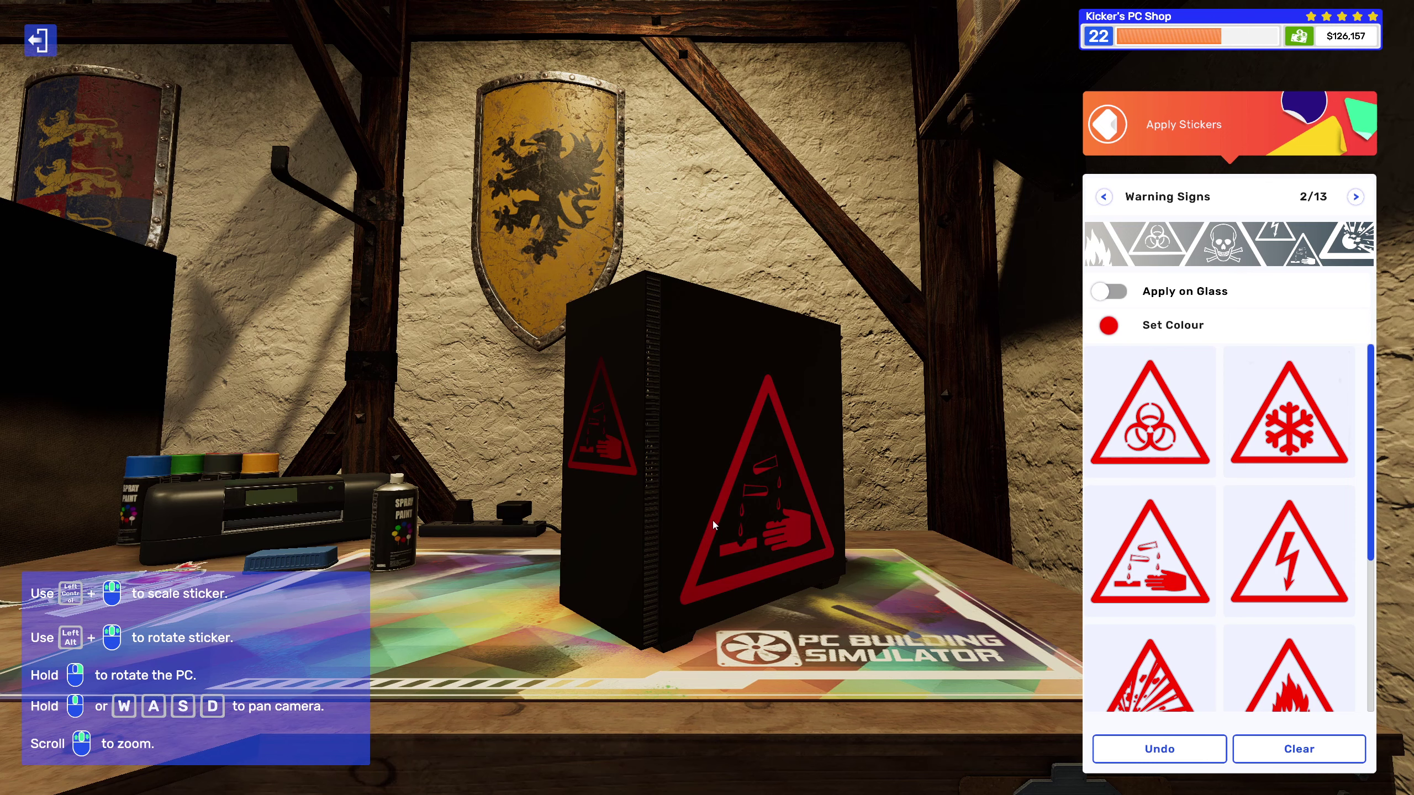
mouse_move(713, 520)
mouse_down()
mouse_move(784, 526)
mouse_move(776, 542)
mouse_move(790, 544)
mouse_up()
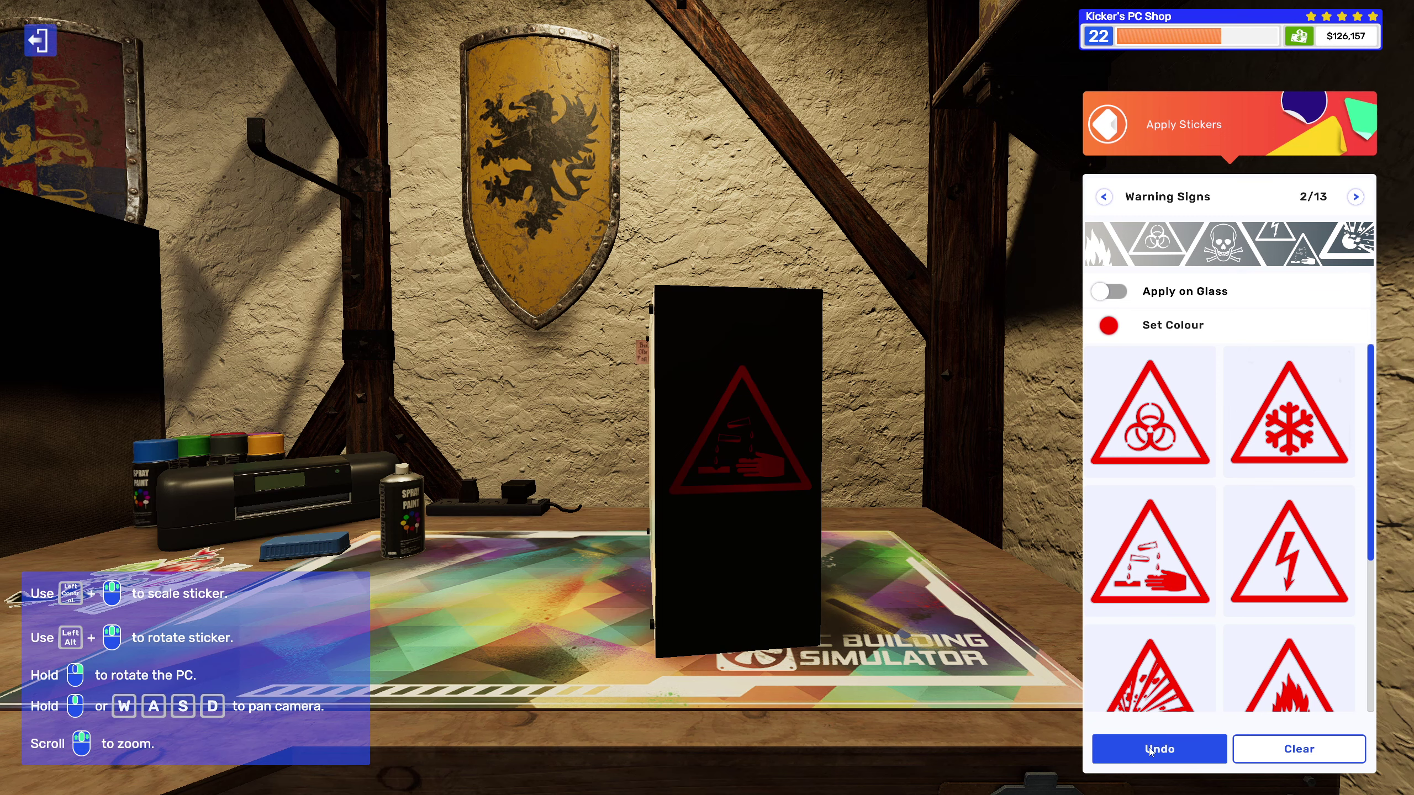
drag(840, 584, 749, 575)
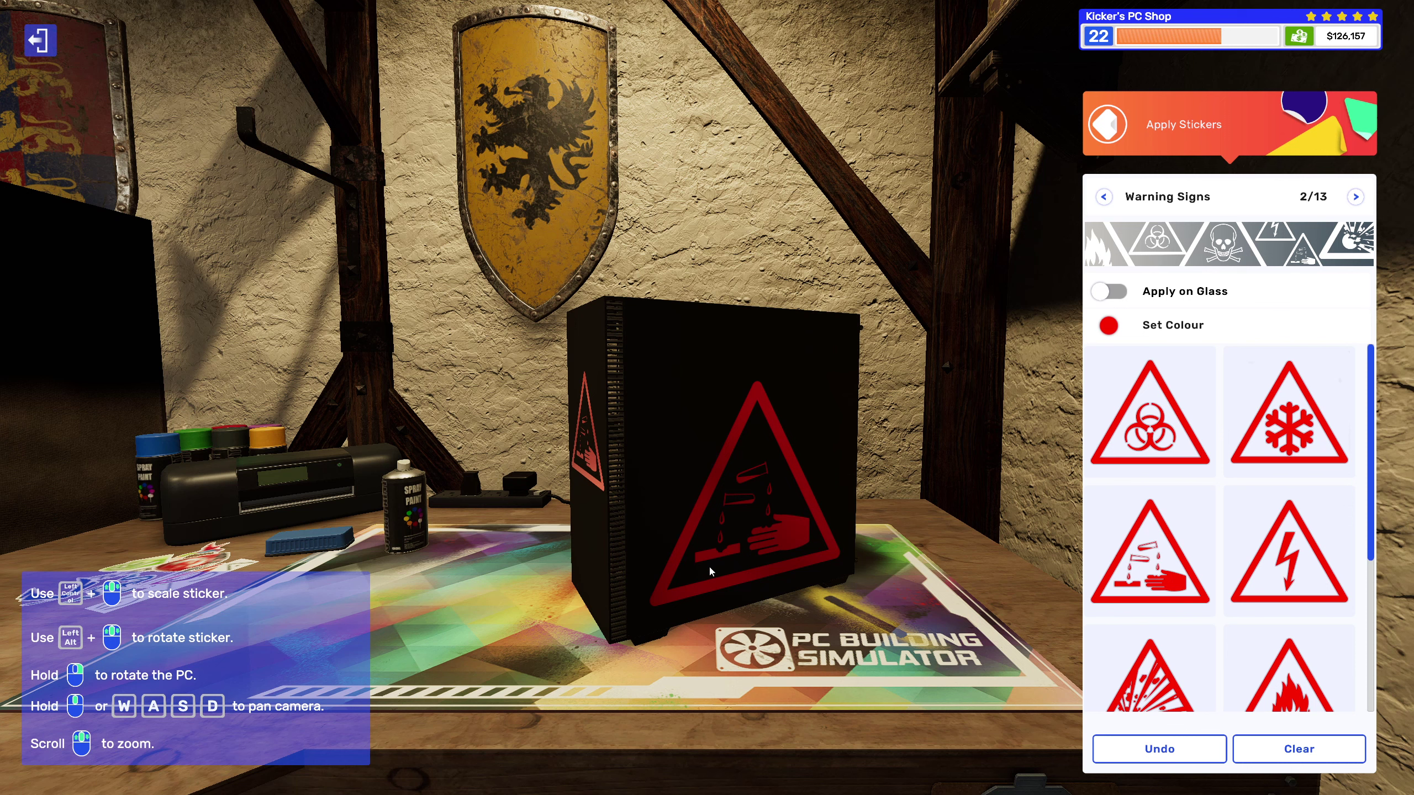
Step: Spray black over the red warning triangle, then try dark grey paint shades
click(407, 510)
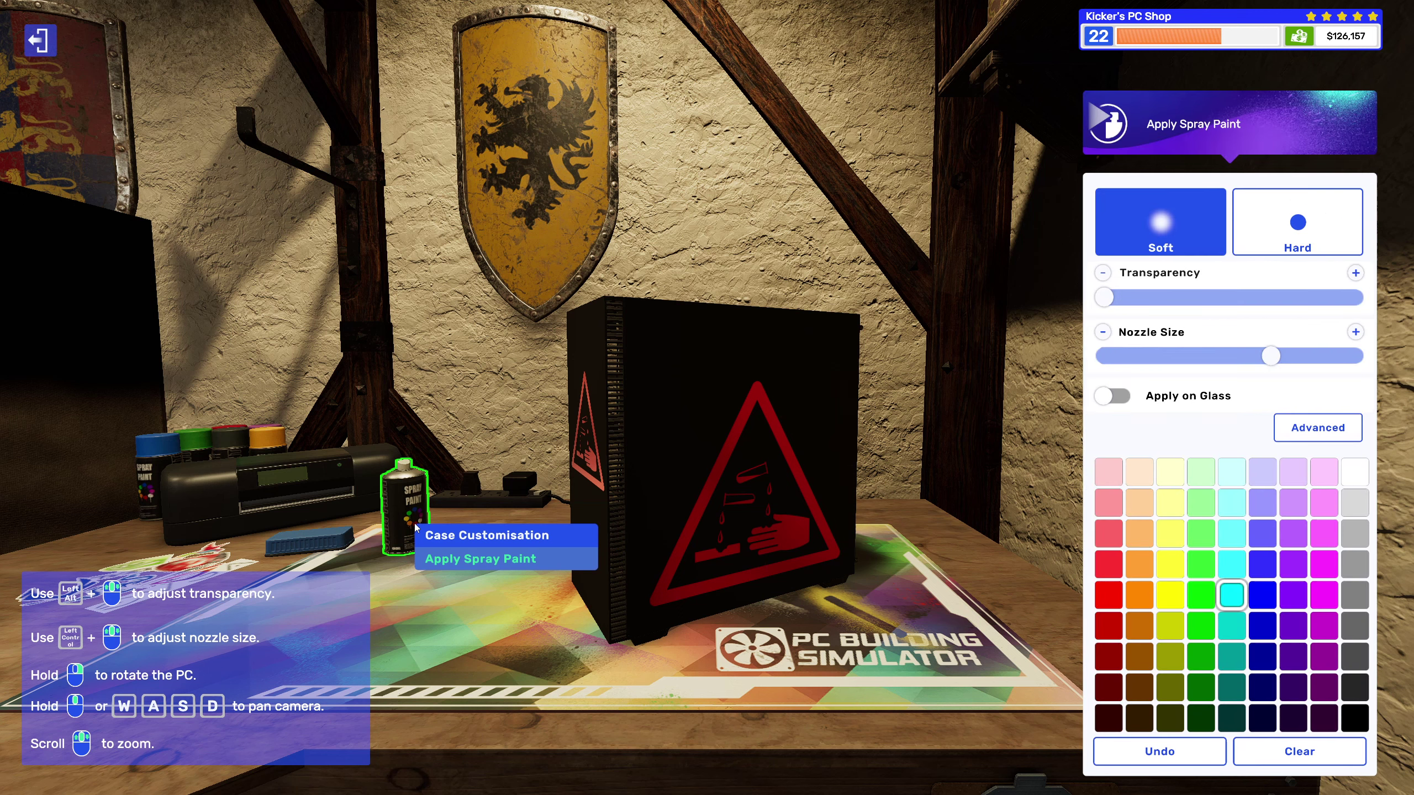
click(1354, 718)
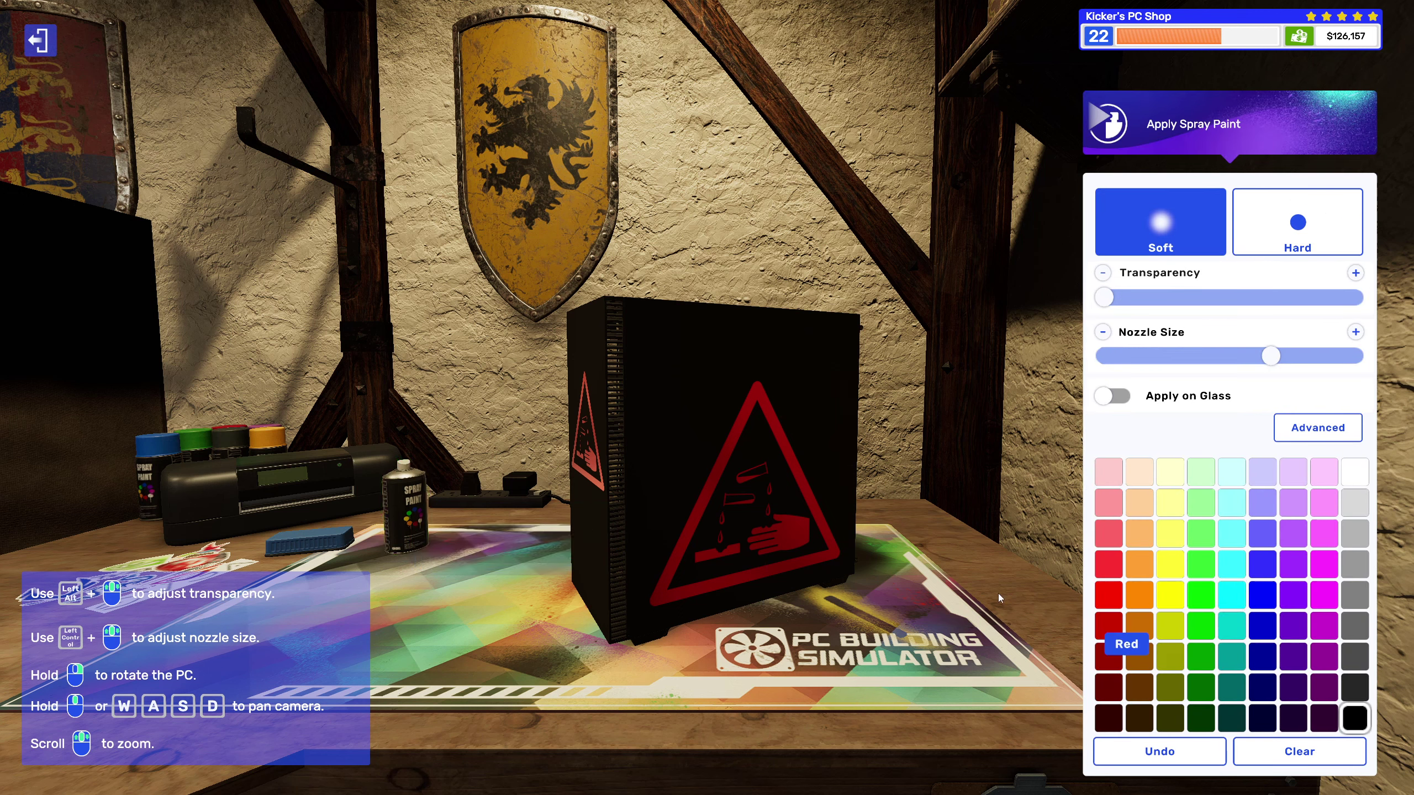
mouse_move(721, 416)
mouse_down()
mouse_move(802, 410)
mouse_move(720, 475)
mouse_move(817, 554)
mouse_move(758, 576)
mouse_move(691, 505)
mouse_move(672, 538)
mouse_move(789, 412)
mouse_move(839, 606)
mouse_up()
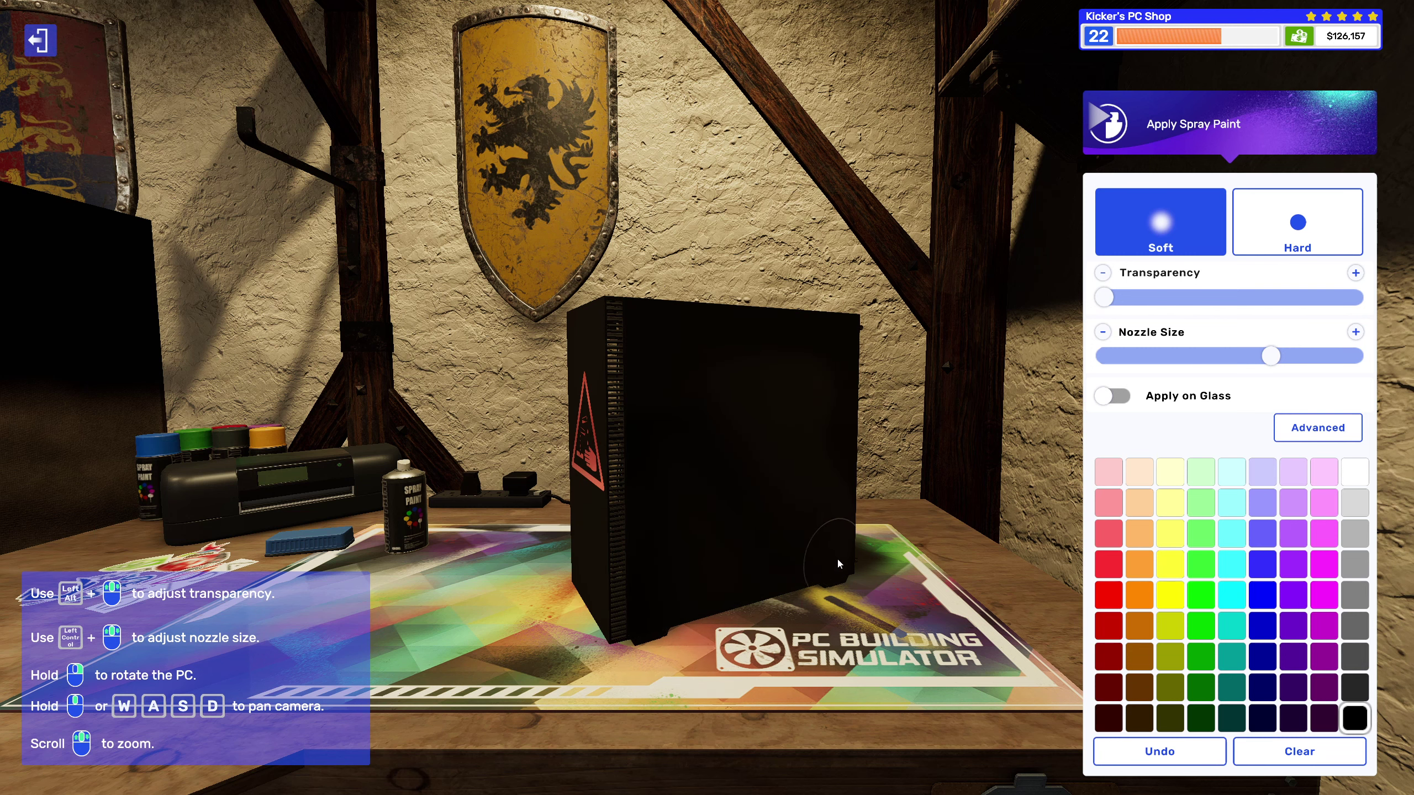
mouse_move(773, 542)
mouse_down()
mouse_move(797, 598)
mouse_move(749, 565)
mouse_move(764, 557)
mouse_up()
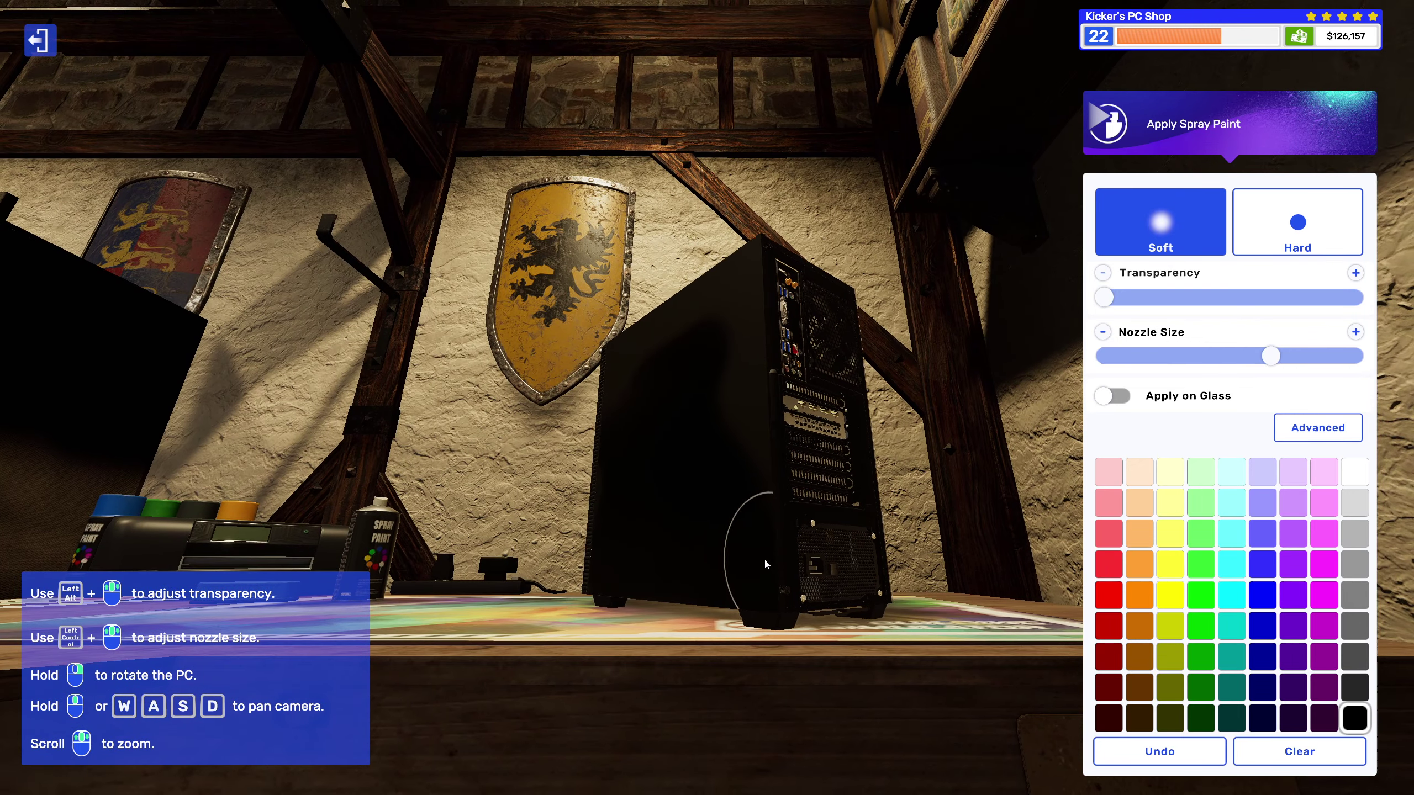
click(1355, 687)
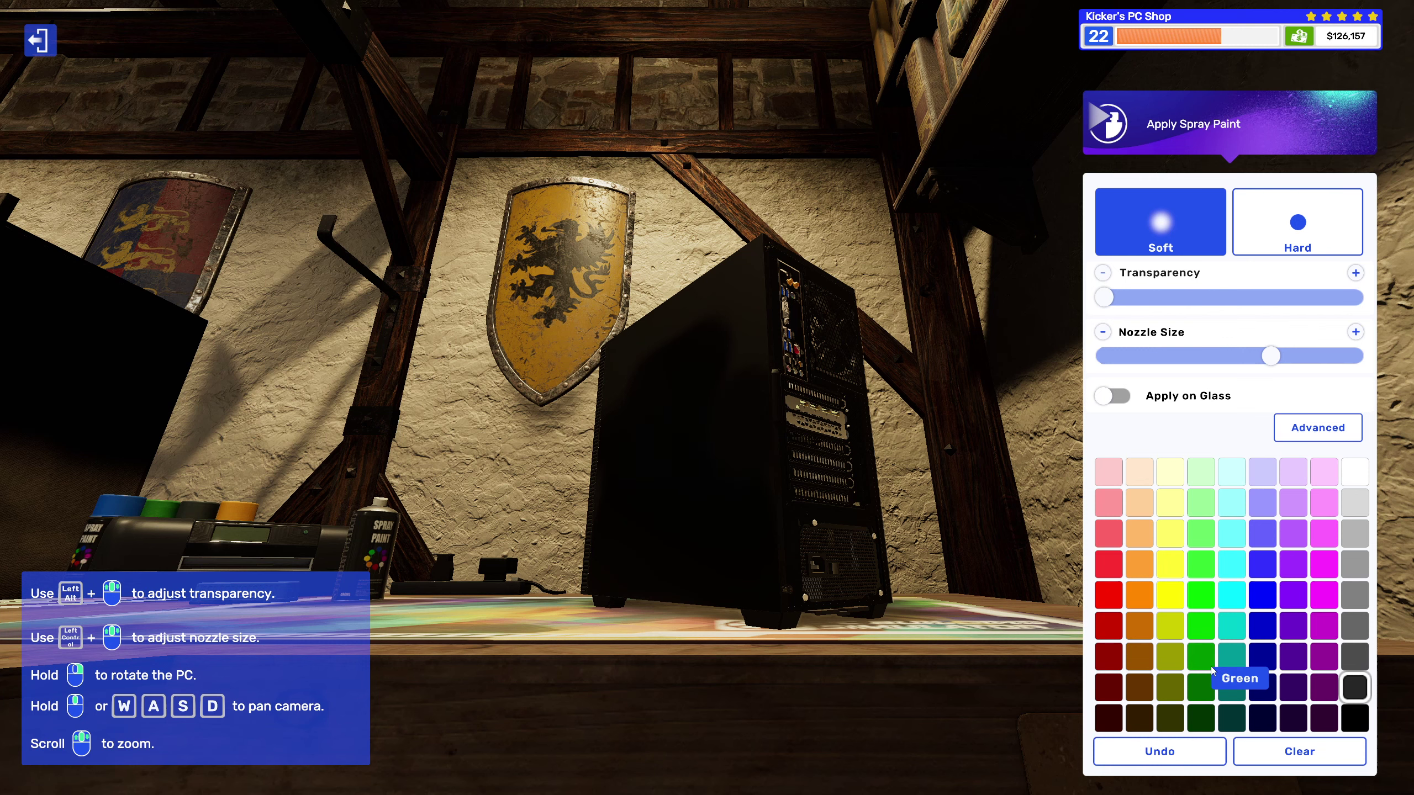
click(1355, 656)
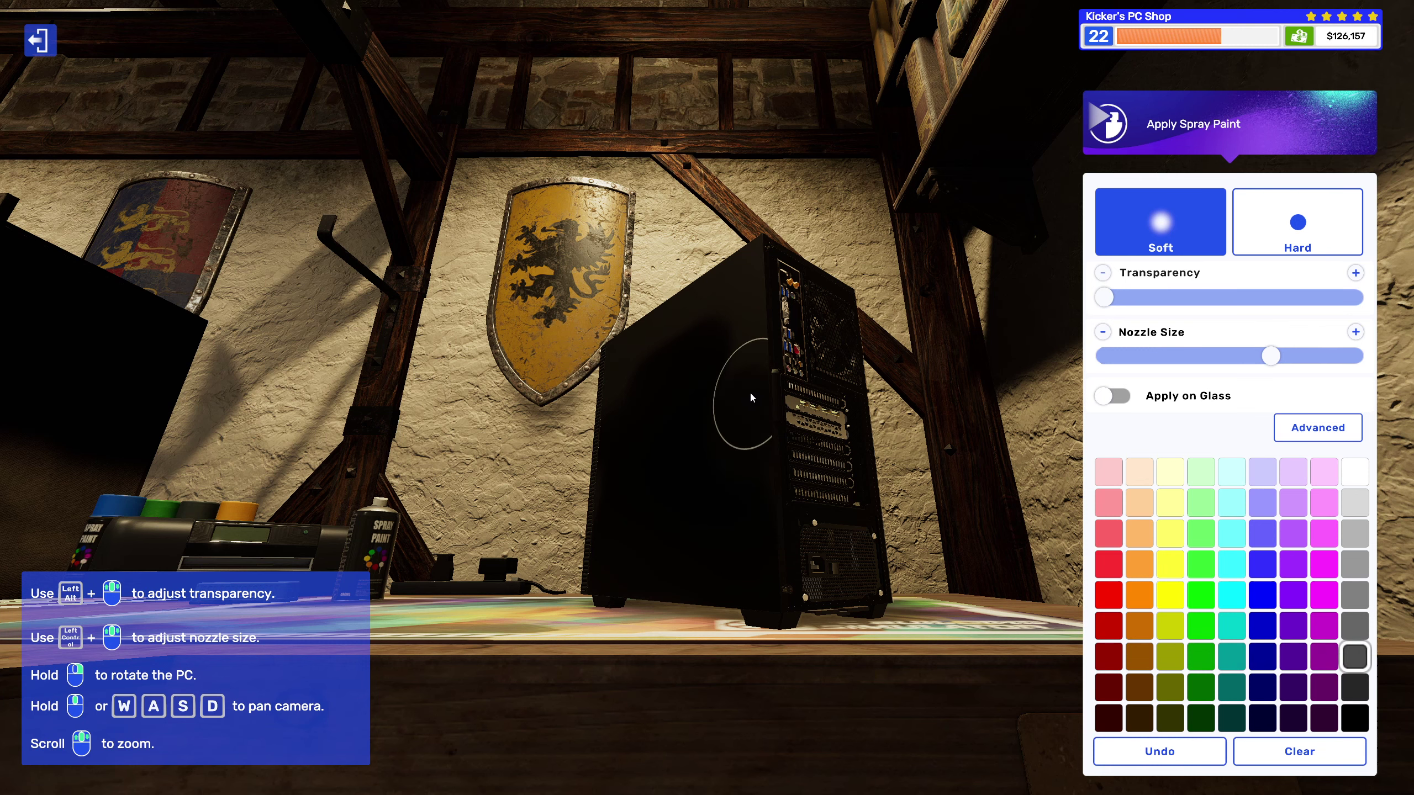
mouse_move(721, 557)
mouse_down()
mouse_move(735, 567)
mouse_move(718, 575)
mouse_move(776, 572)
mouse_move(721, 588)
mouse_up()
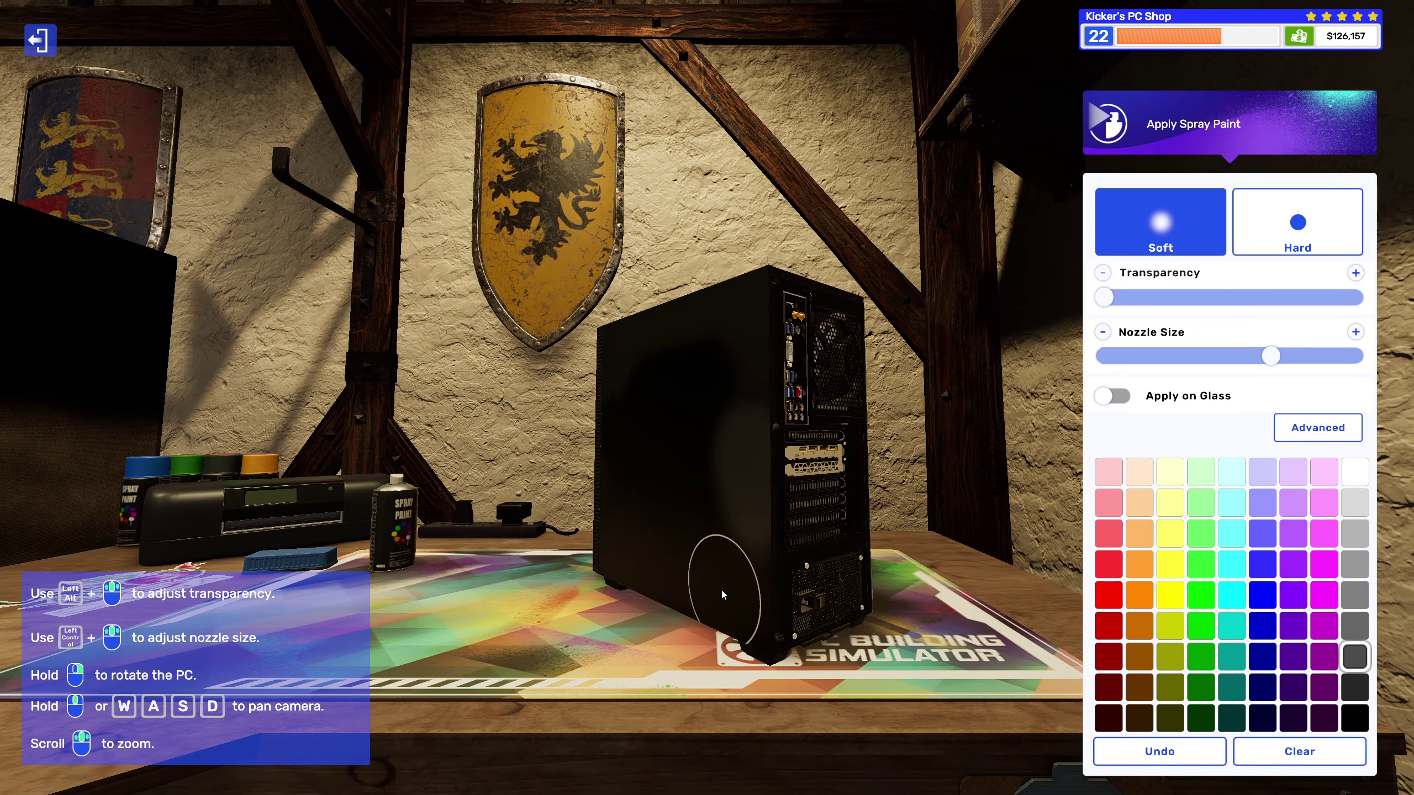
Step: Darken the paint using the Advanced brightness control while turning the case
click(1293, 437)
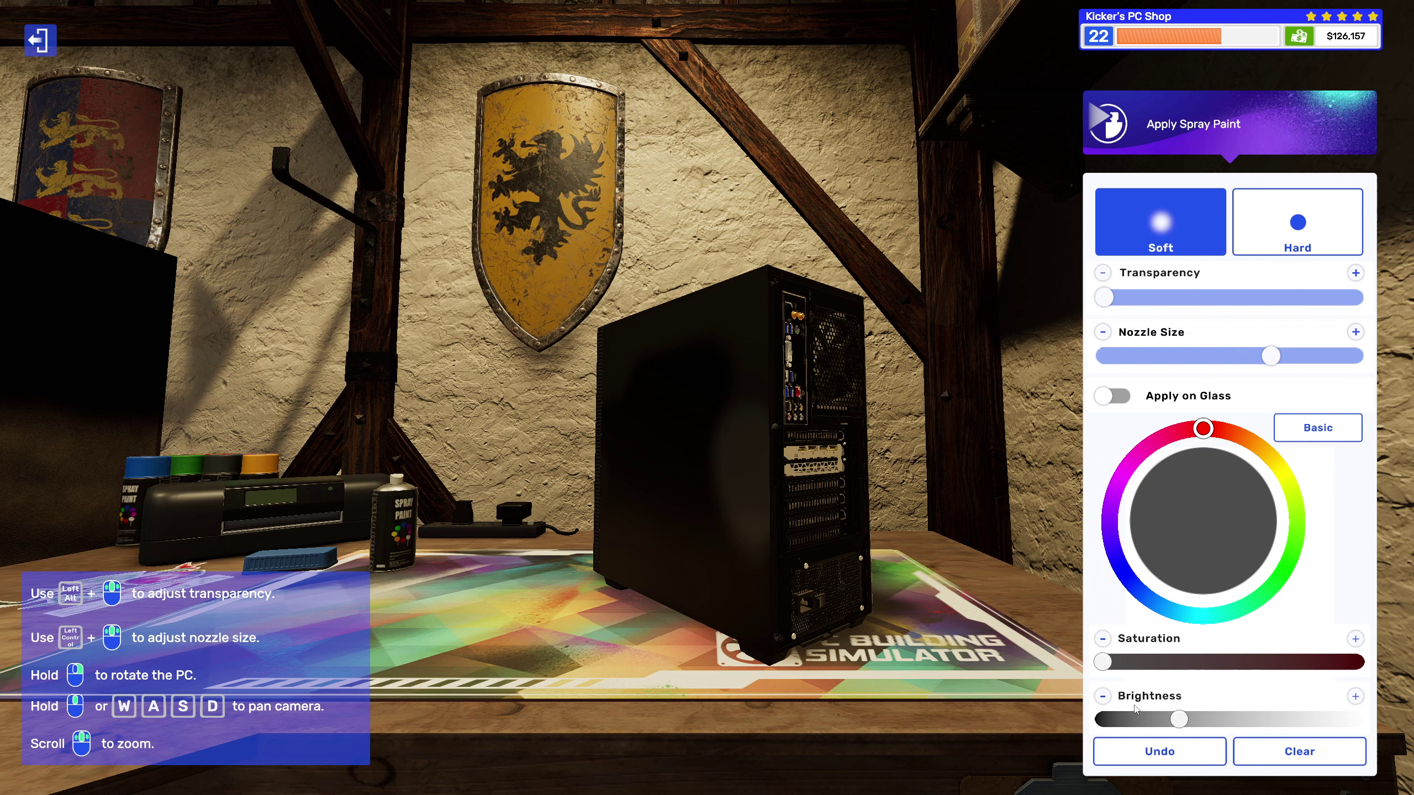
drag(1179, 720, 1163, 719)
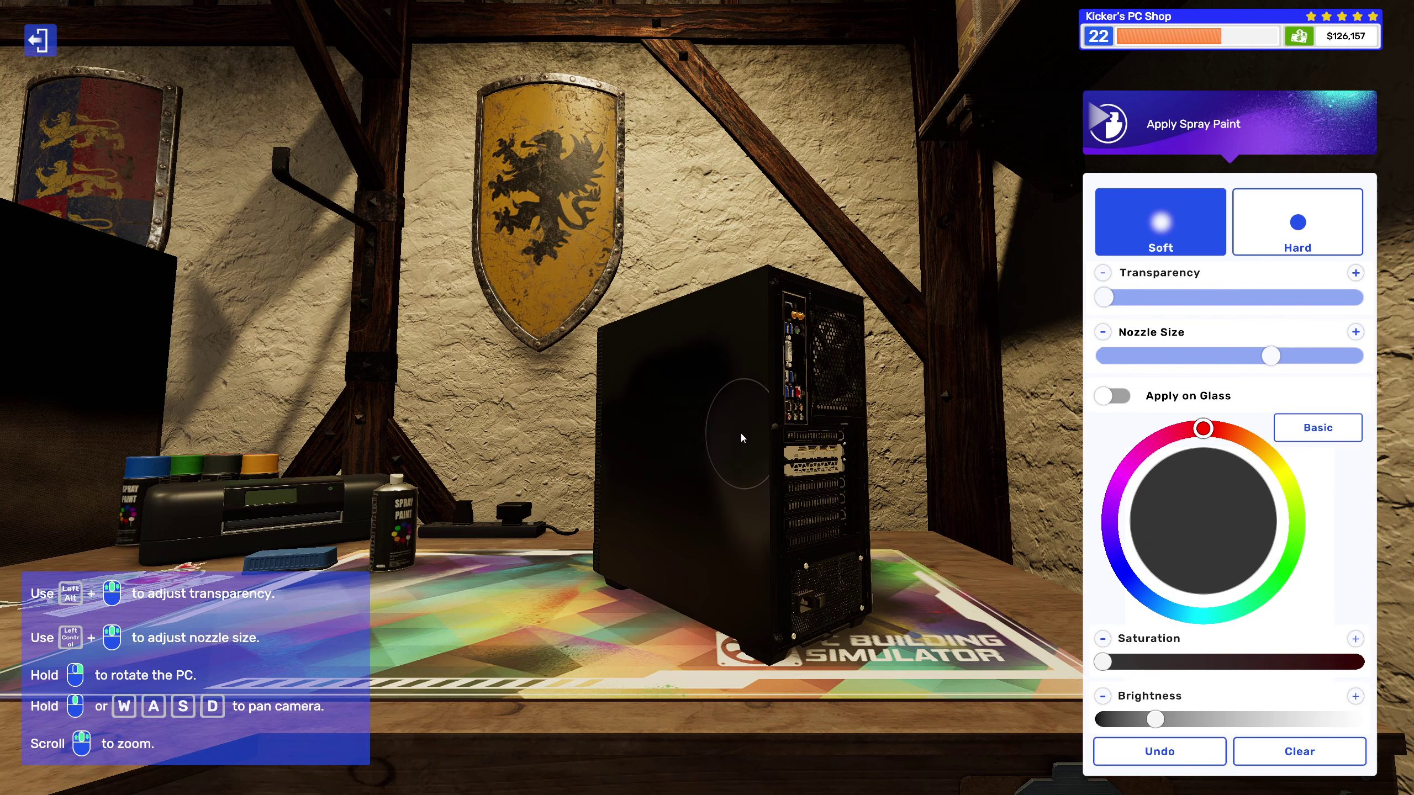
key(a)
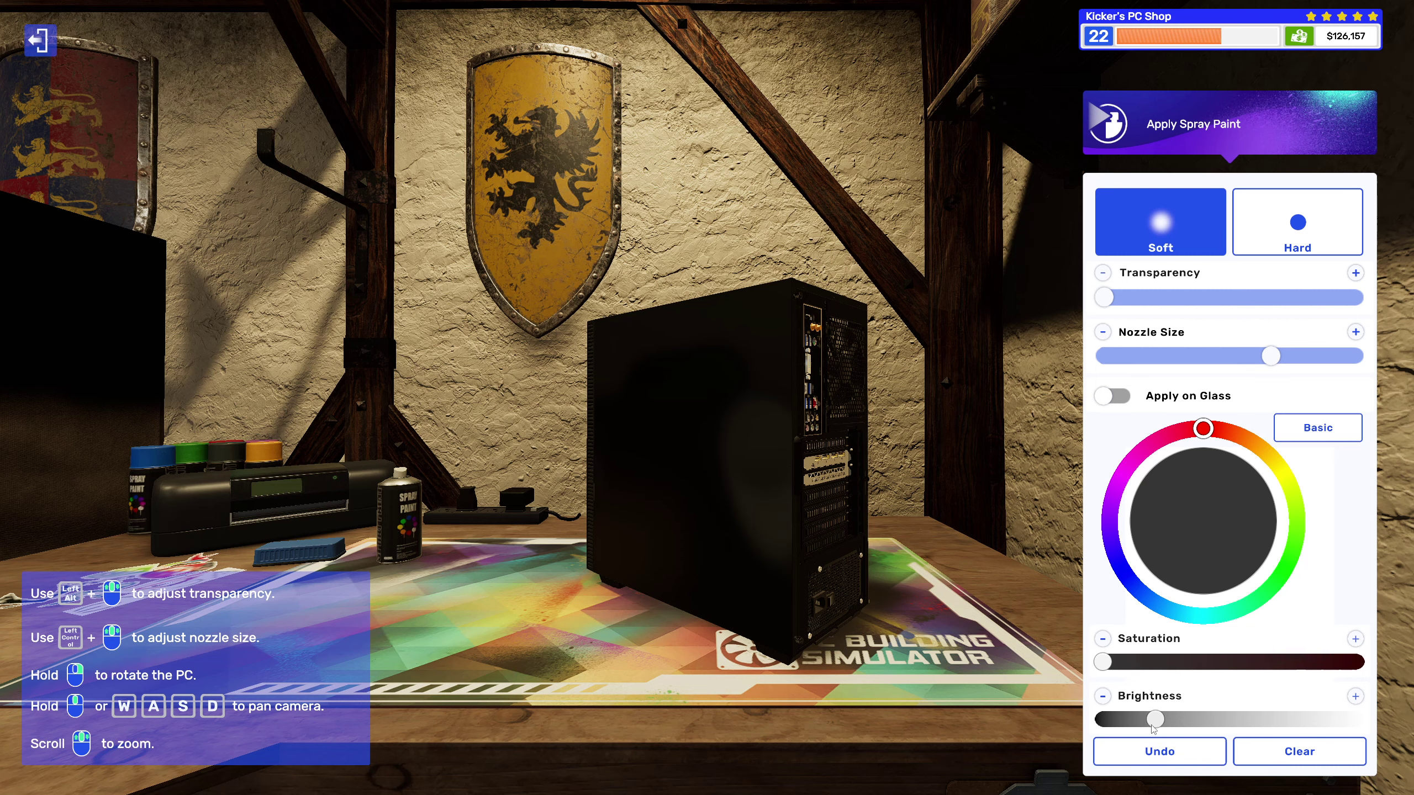
drag(1155, 721, 1150, 720)
key(d)
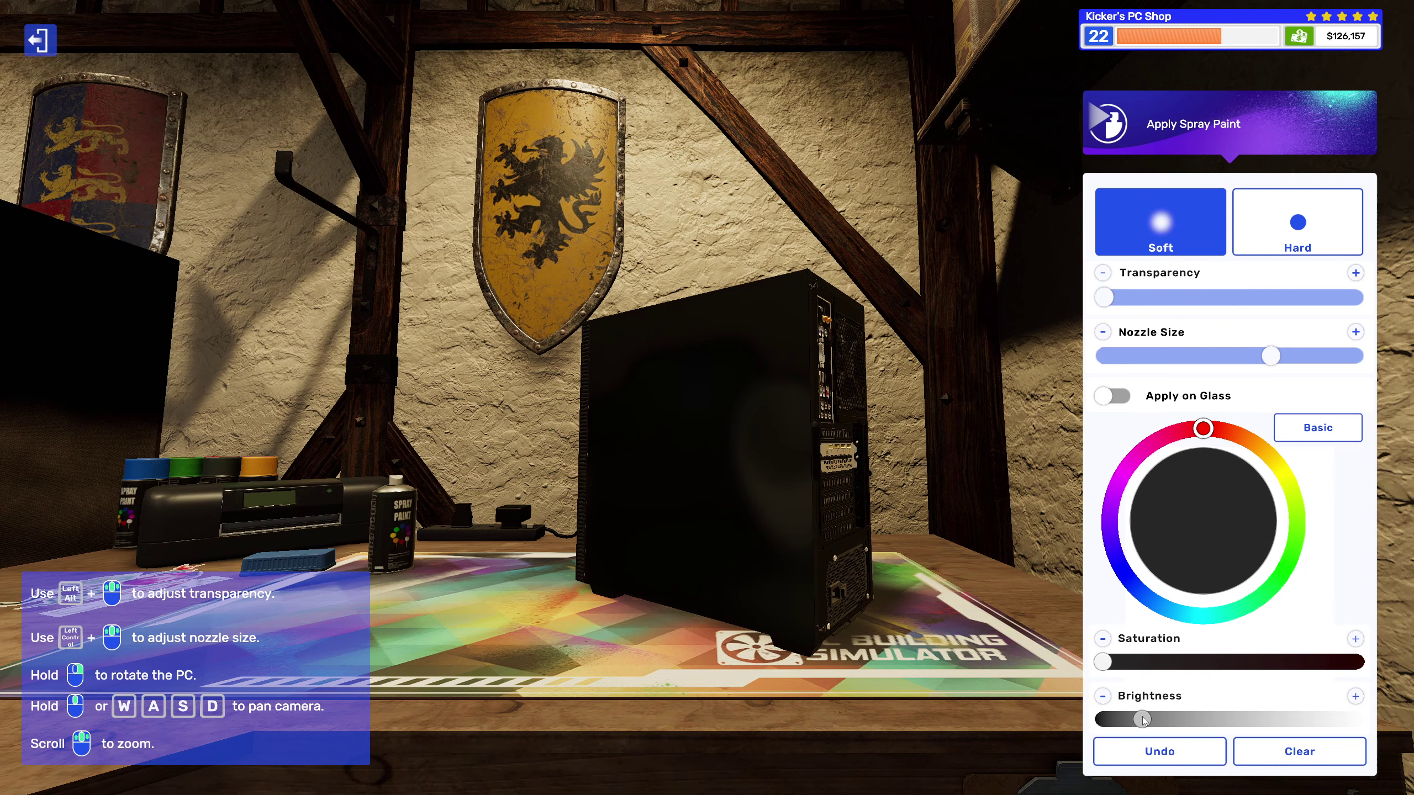
mouse_move(771, 418)
mouse_down()
mouse_move(783, 535)
mouse_move(763, 528)
mouse_up()
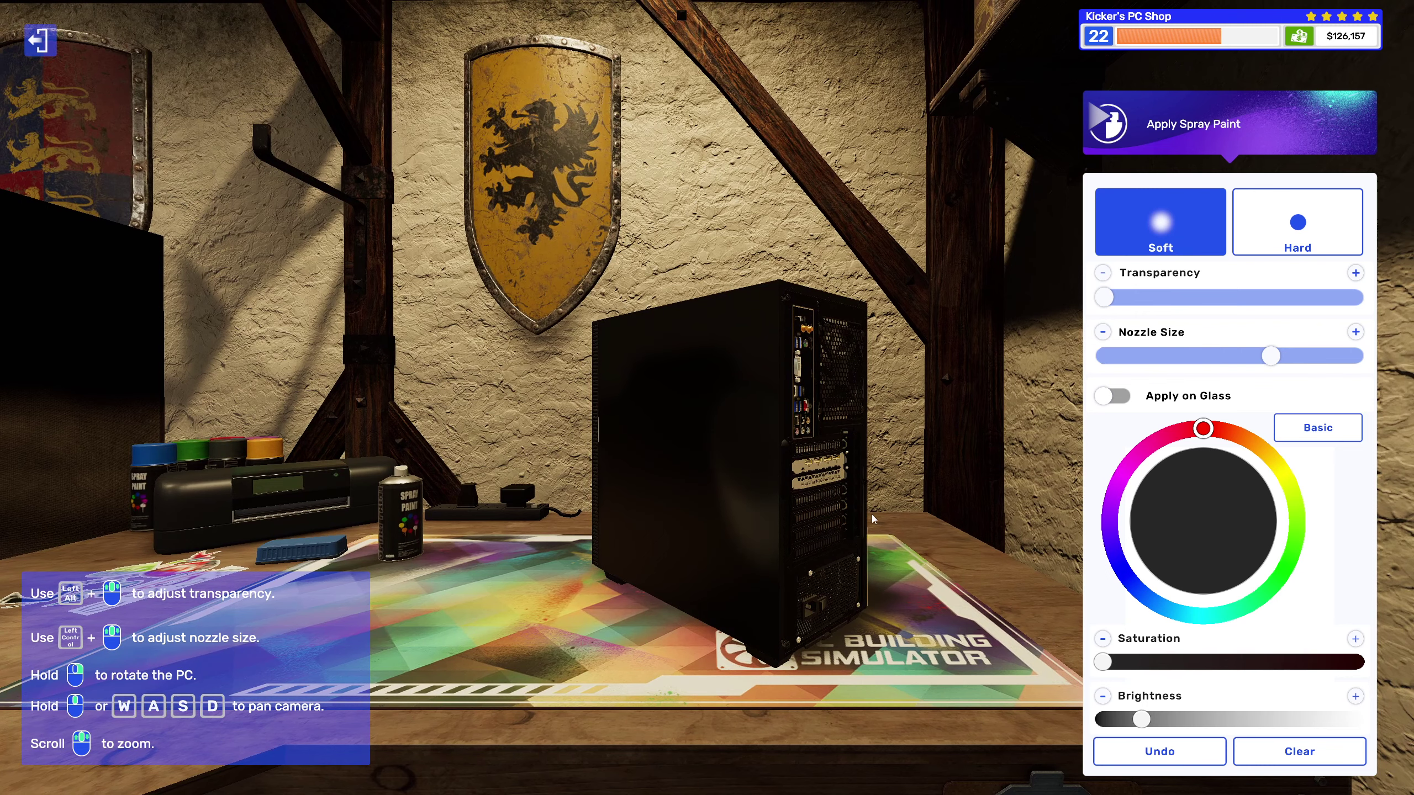
scroll(858, 509, up, 2)
drag(892, 514, 965, 564)
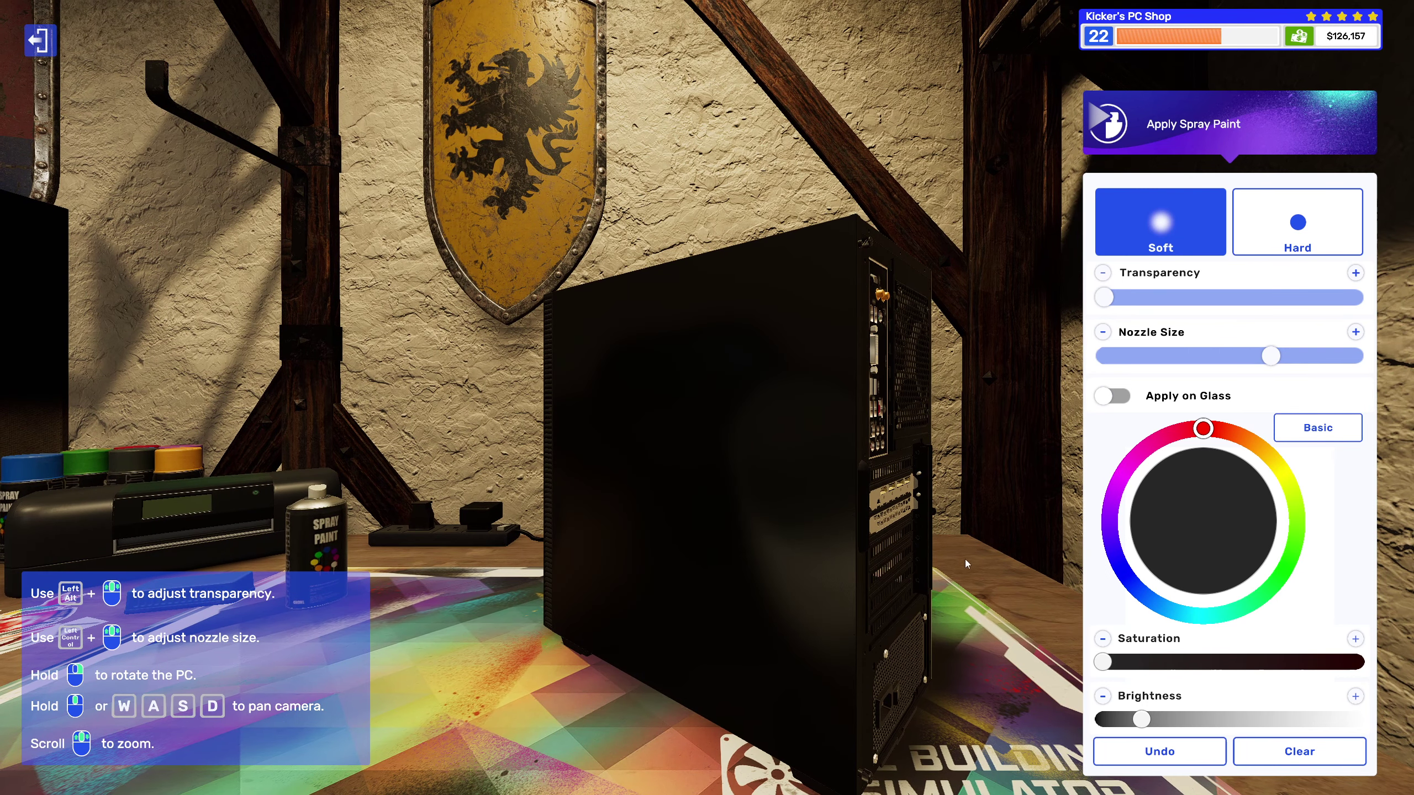
drag(1142, 720, 1133, 720)
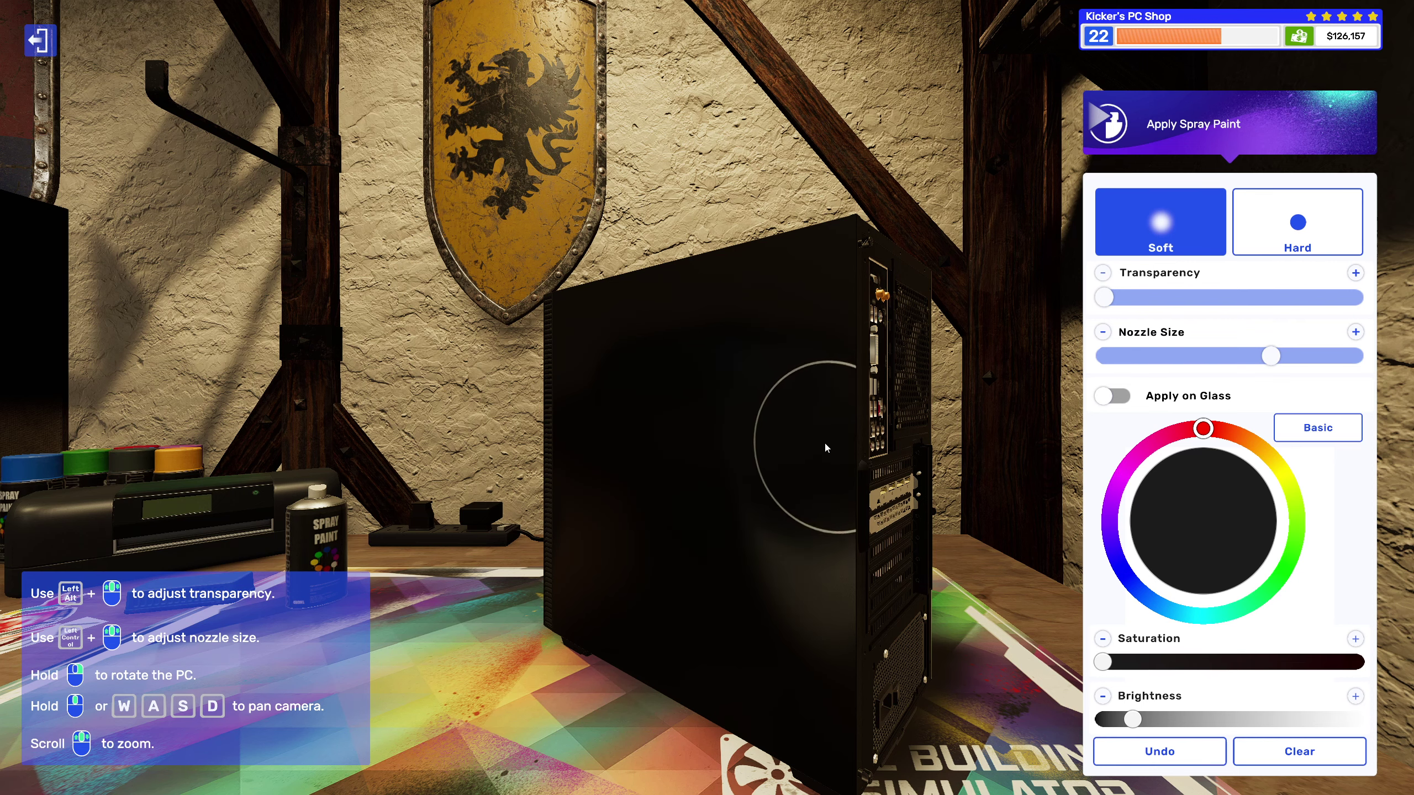
Step: Spray the remaining red warning decal near-black and leave spray paint mode
mouse_move(838, 534)
mouse_down()
mouse_move(820, 539)
mouse_move(919, 553)
mouse_move(872, 589)
mouse_up()
scroll(922, 553, down, 3)
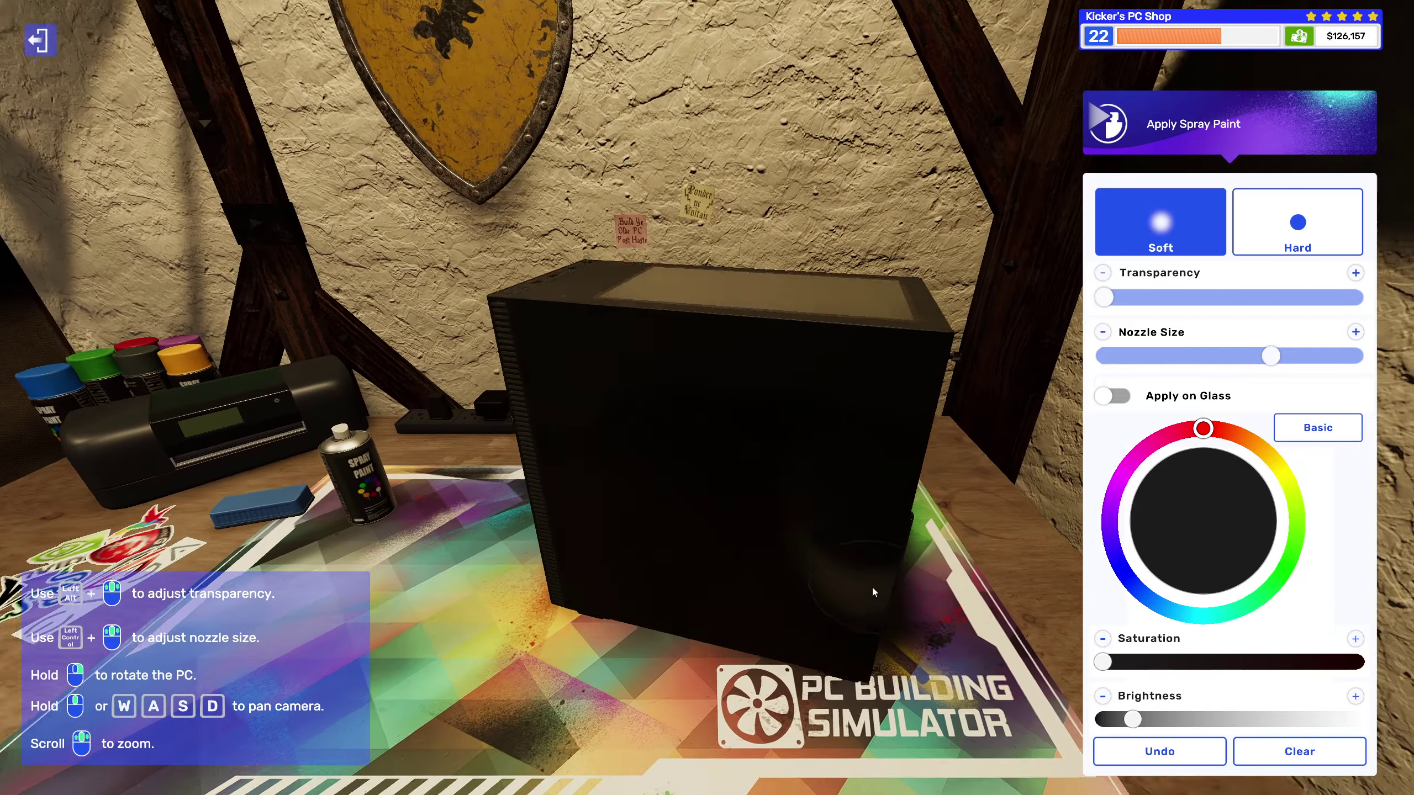
scroll(851, 540, up, 4)
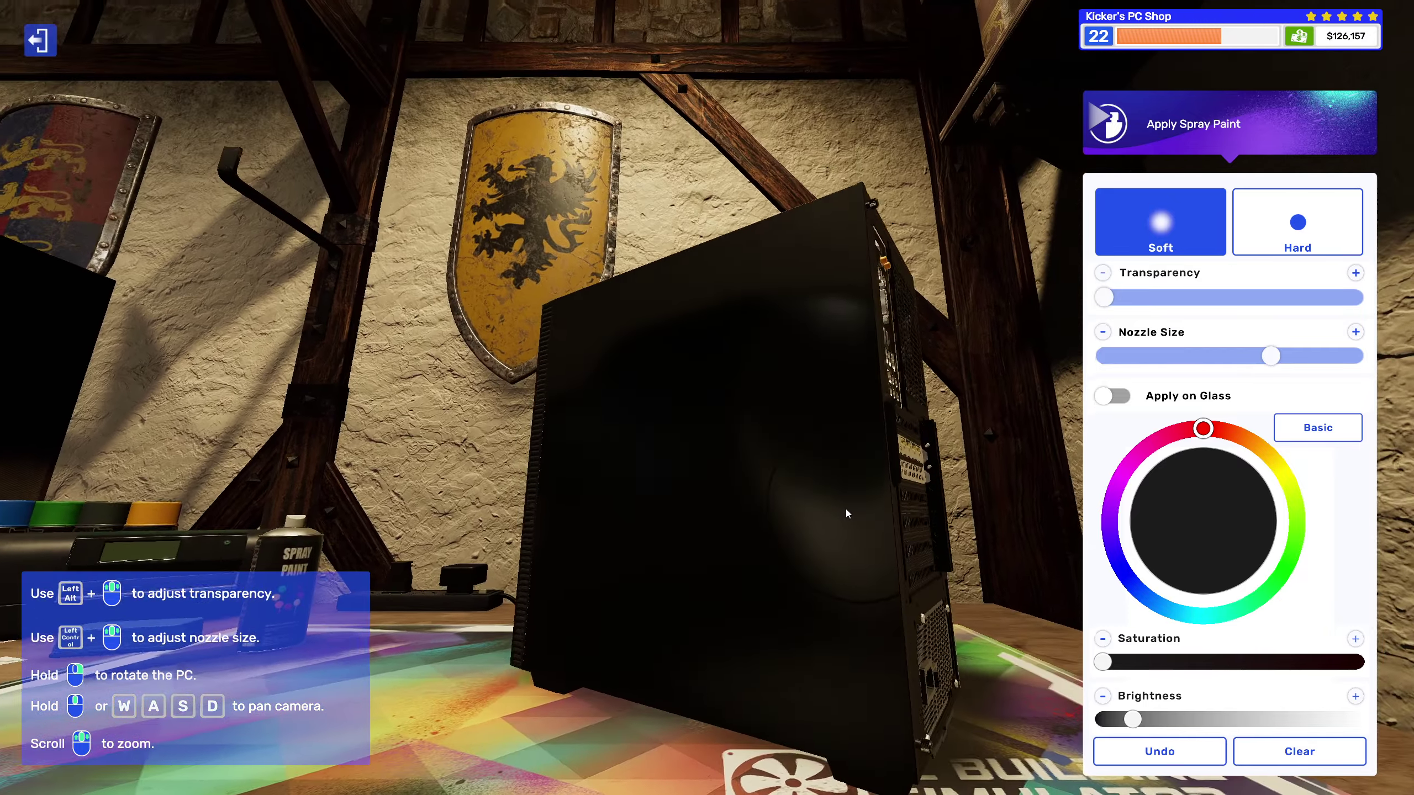
scroll(867, 496, up, 2)
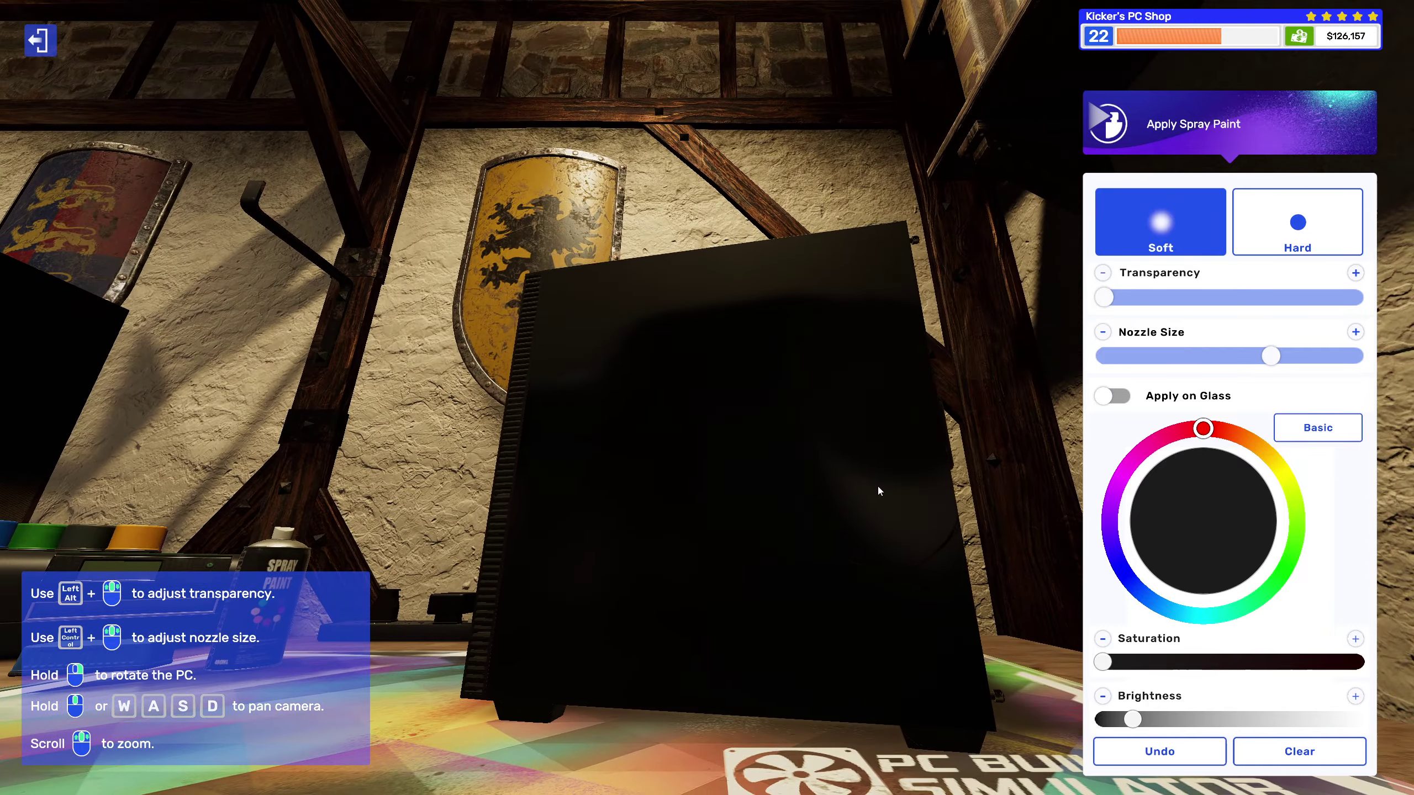
mouse_move(877, 486)
mouse_down()
mouse_move(884, 521)
mouse_move(795, 502)
mouse_move(863, 532)
mouse_up()
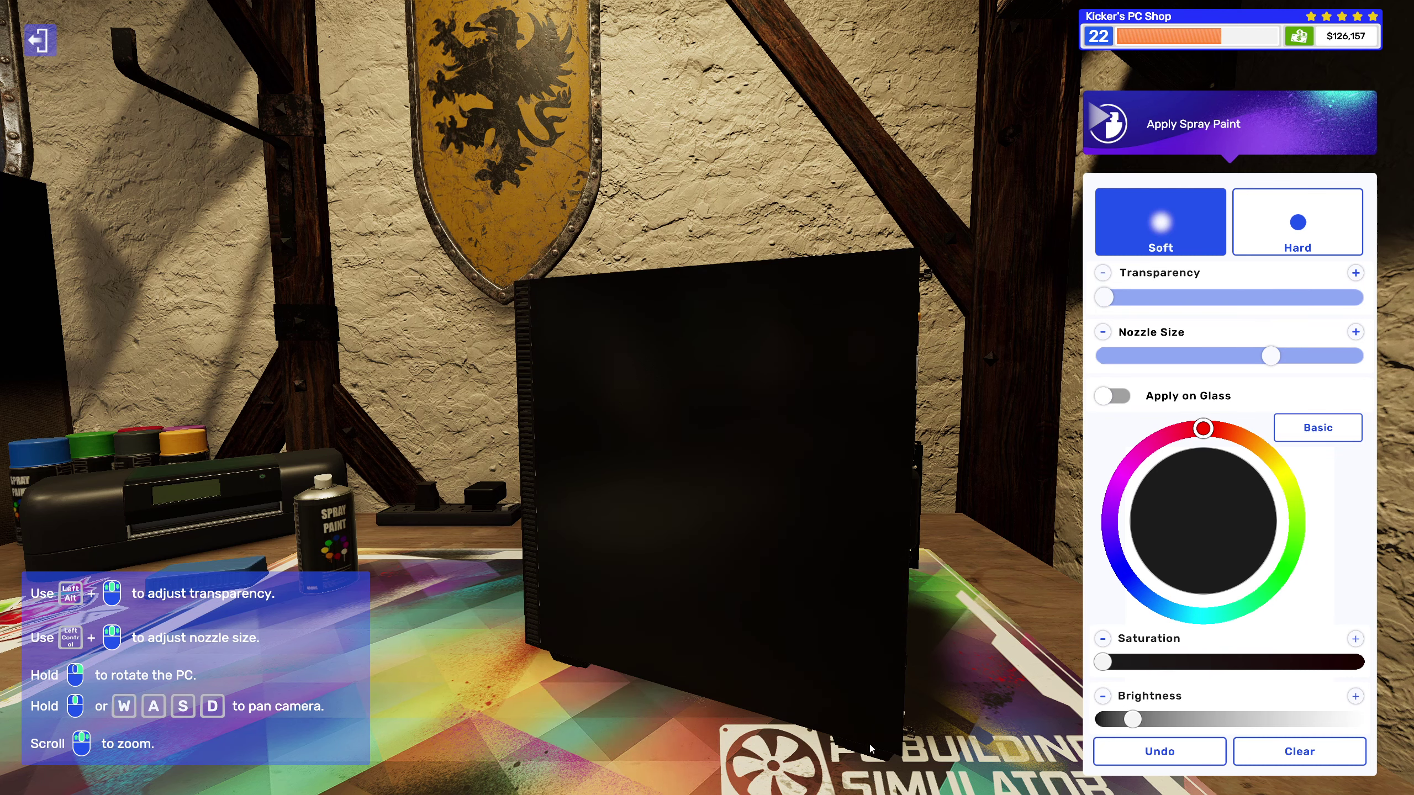
drag(586, 509, 946, 616)
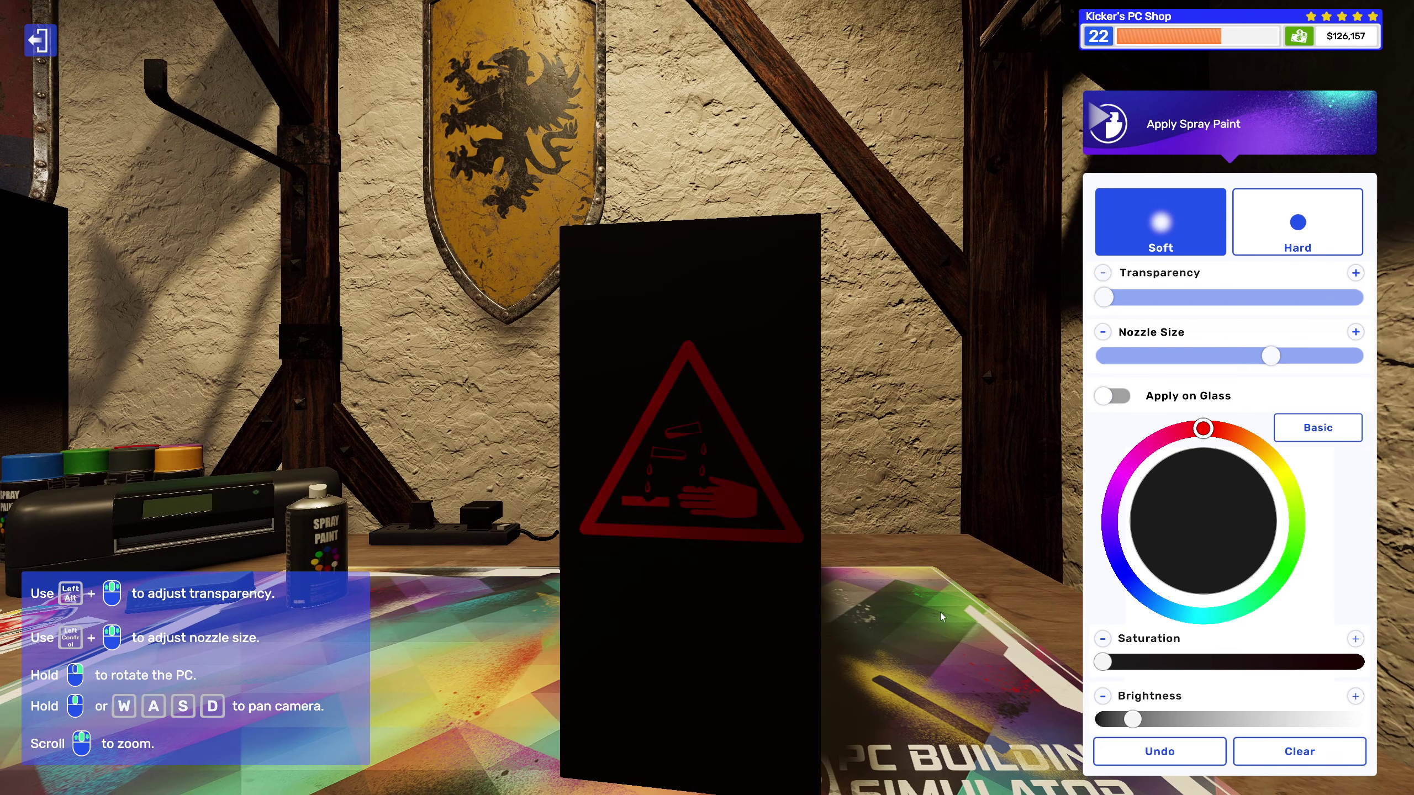
mouse_move(747, 629)
mouse_down()
mouse_move(760, 373)
mouse_move(720, 480)
mouse_move(692, 360)
mouse_move(600, 420)
mouse_move(628, 247)
mouse_move(748, 249)
mouse_move(713, 758)
mouse_up()
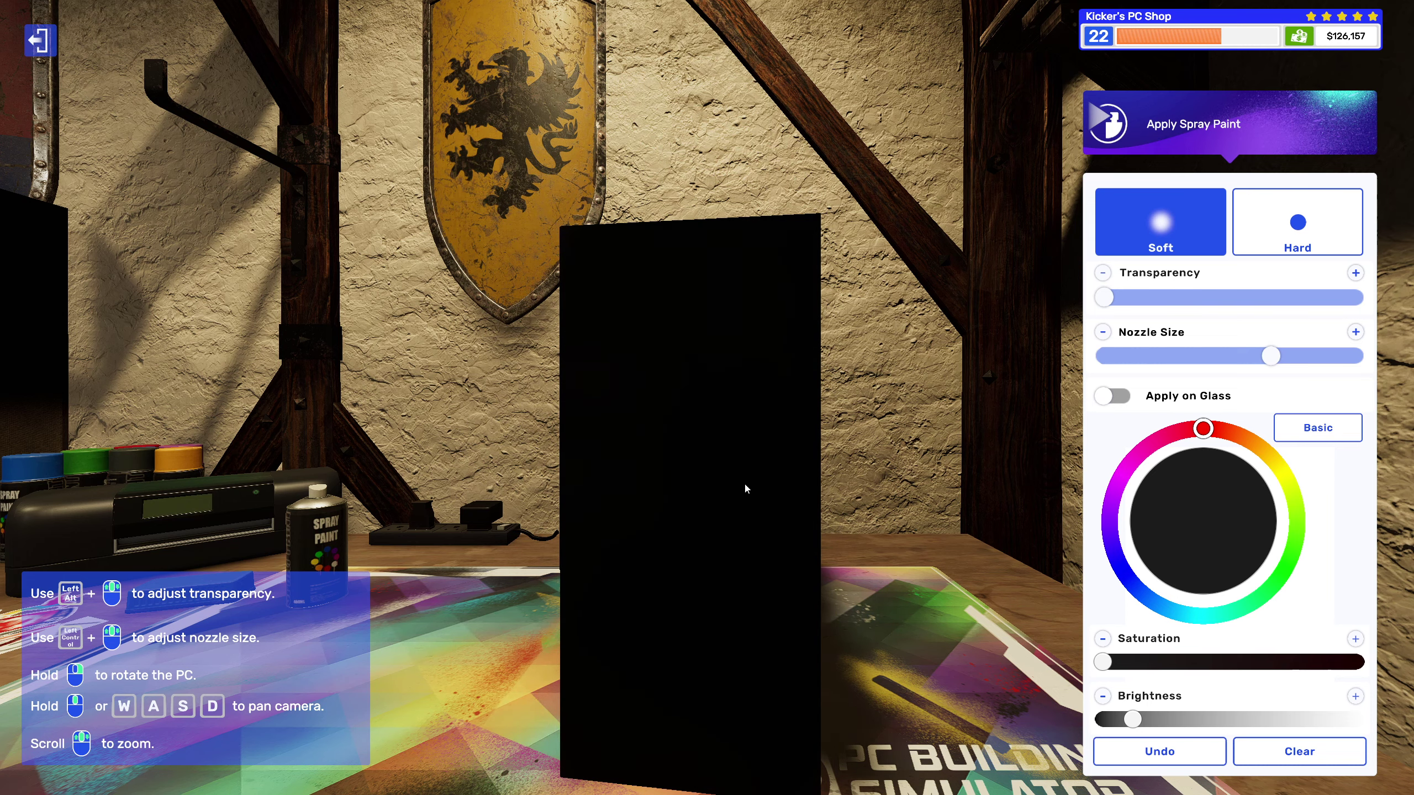
key(Escape)
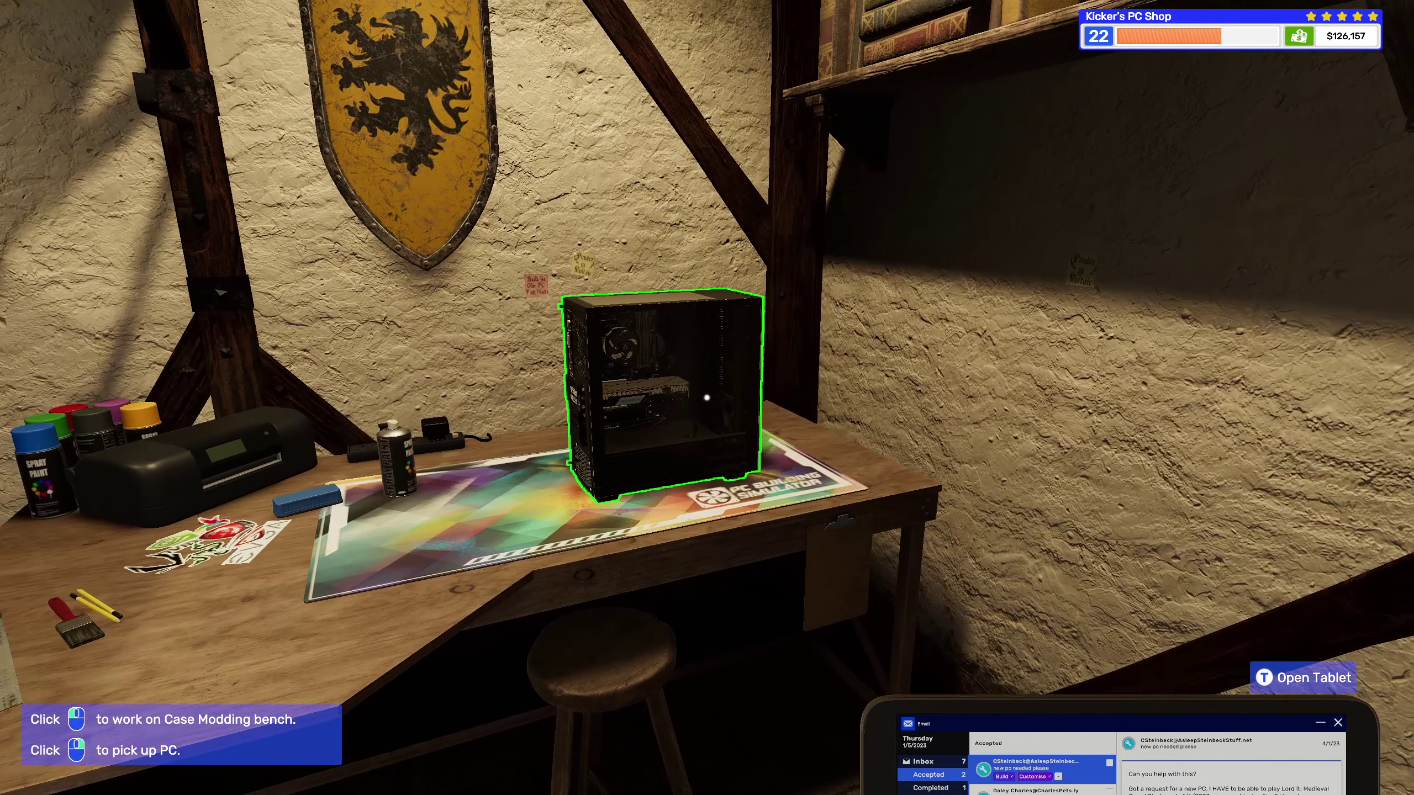
Step: Apply the POWER bumper sticker to the case front and select the Boosted sticker
click(708, 398)
click(517, 509)
click(259, 610)
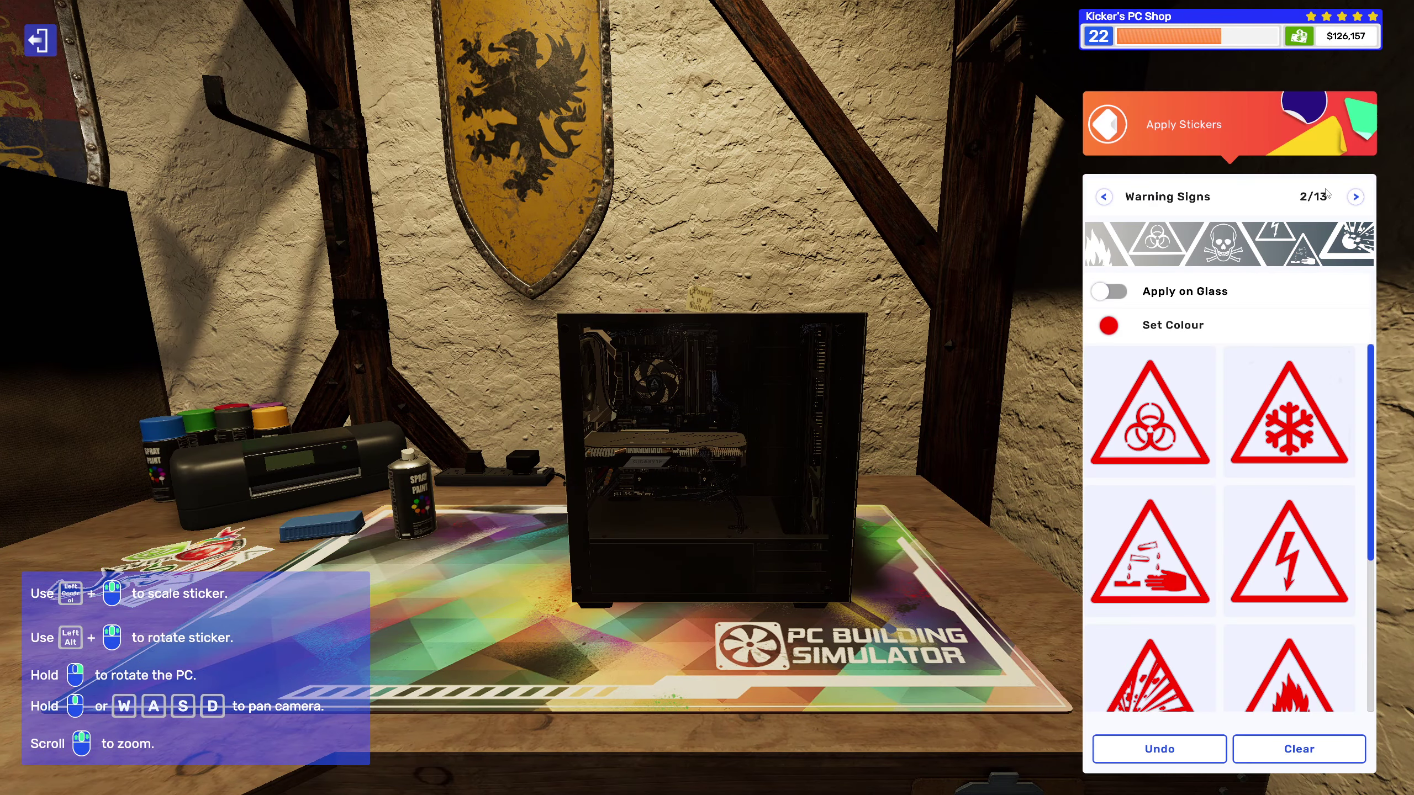
click(1357, 197)
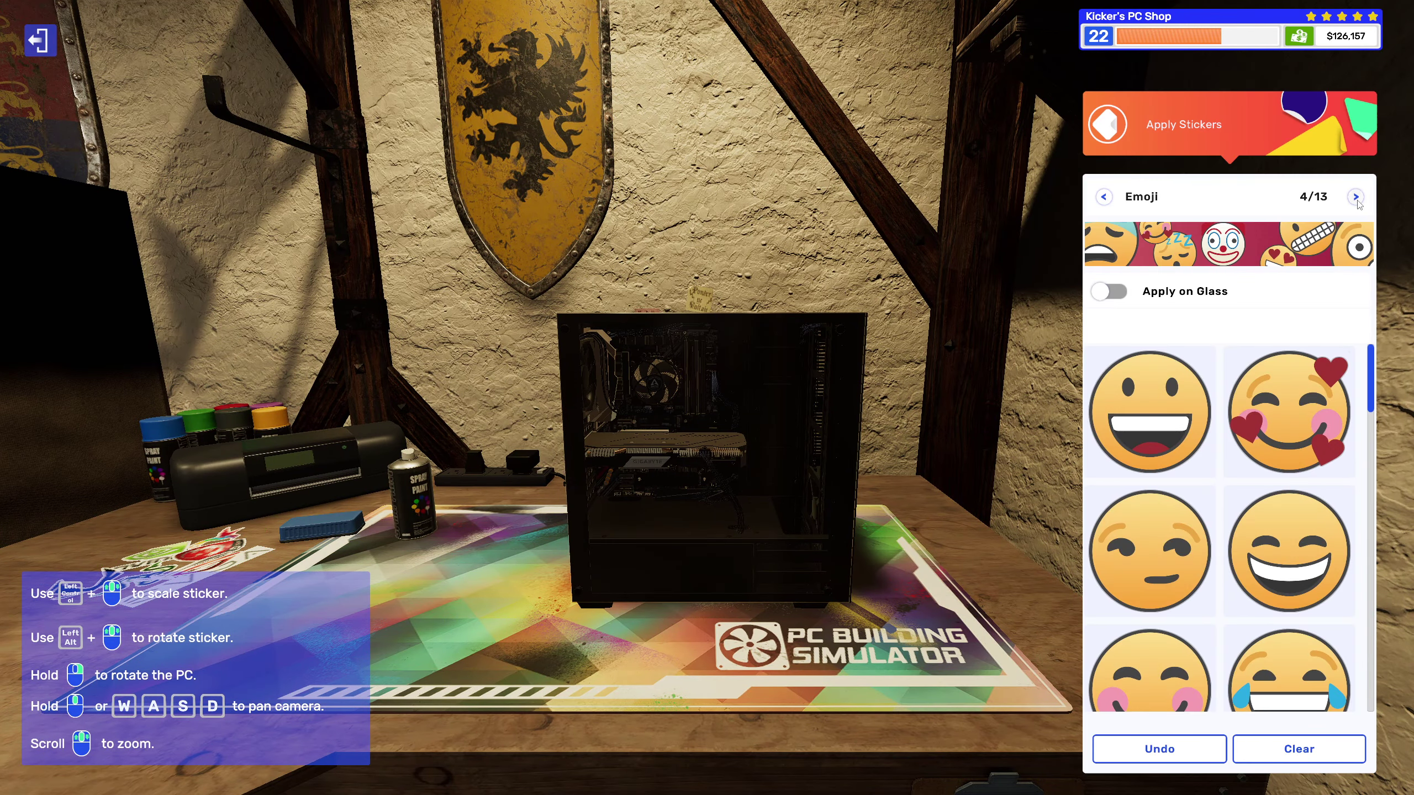
click(1357, 197)
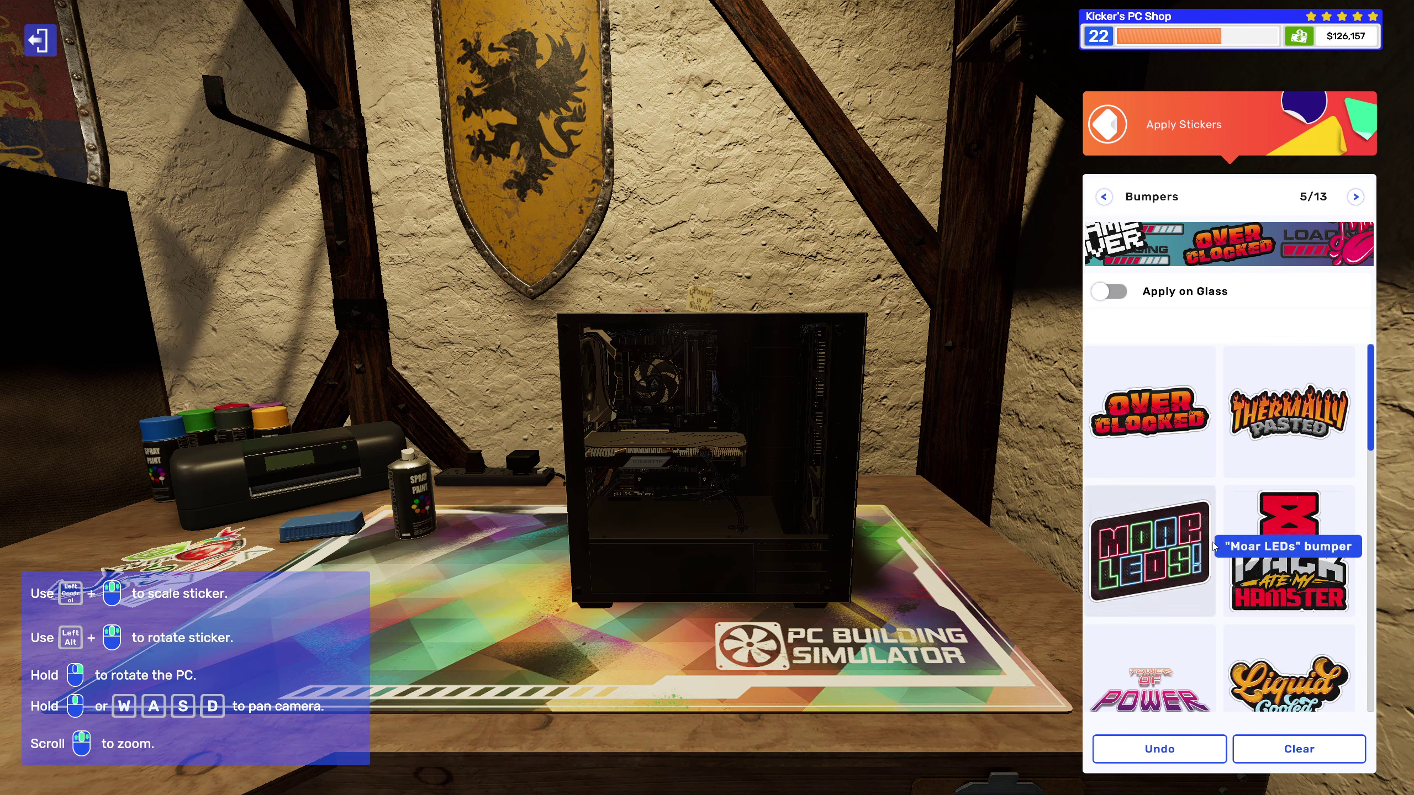
scroll(1171, 575, down, 1)
click(1091, 589)
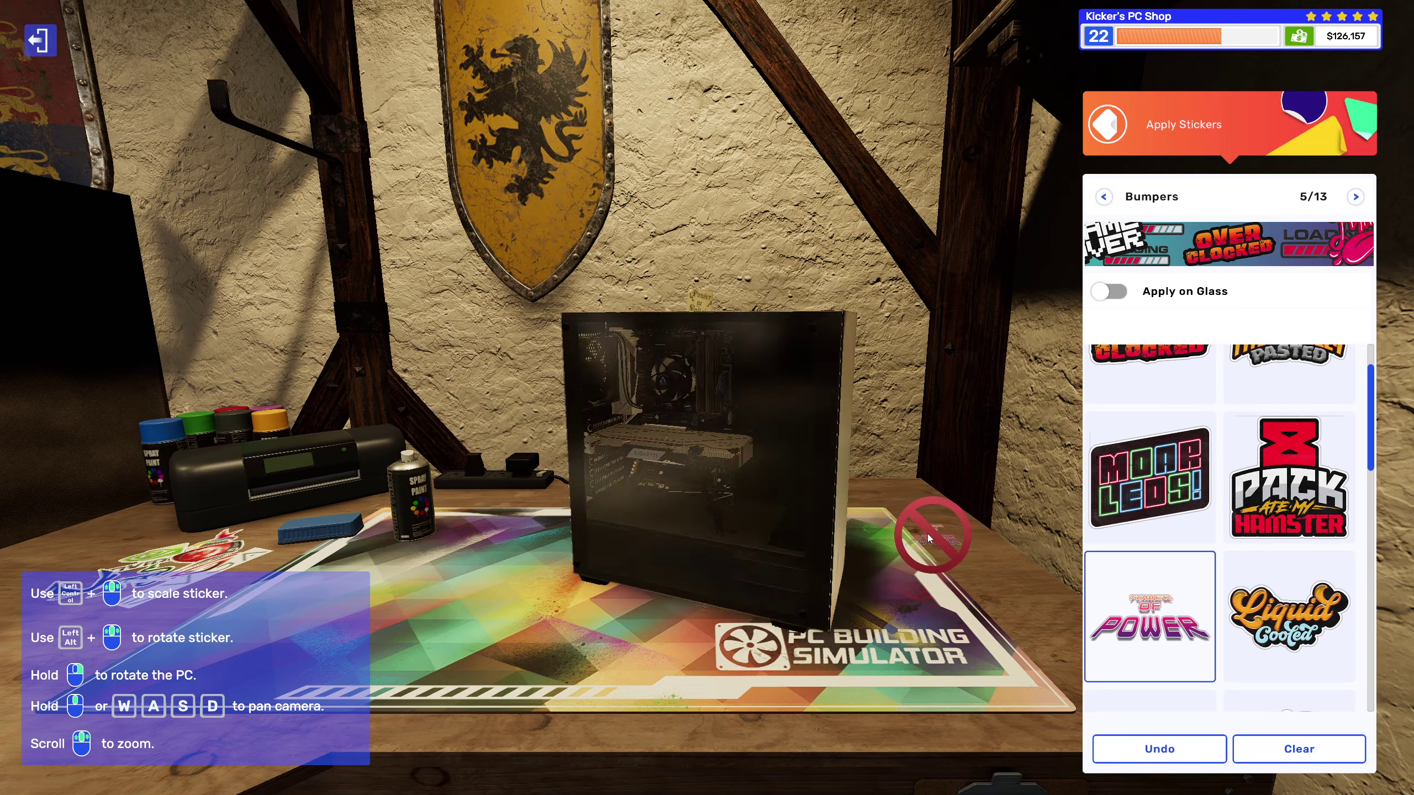
drag(932, 520, 793, 464)
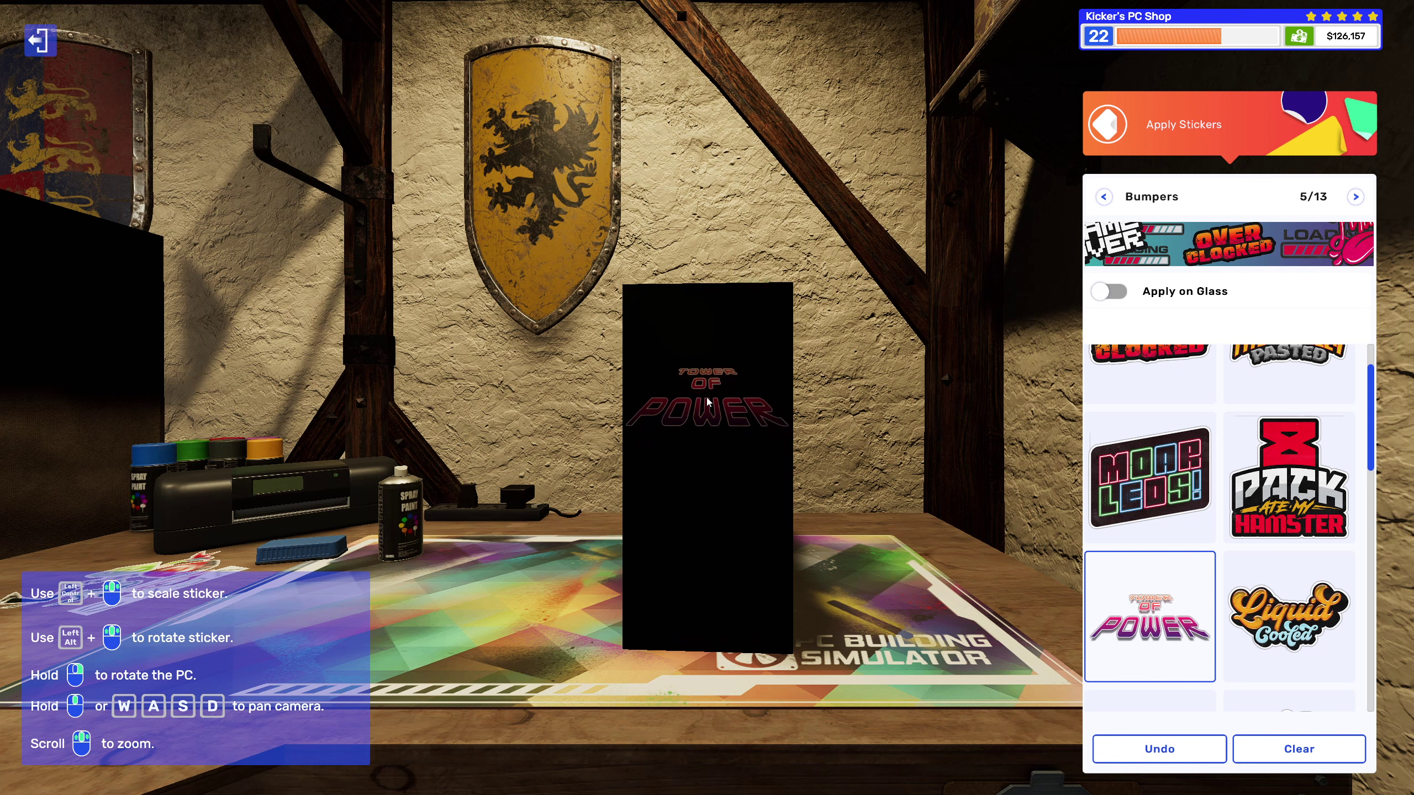
scroll(1234, 573, down, 1)
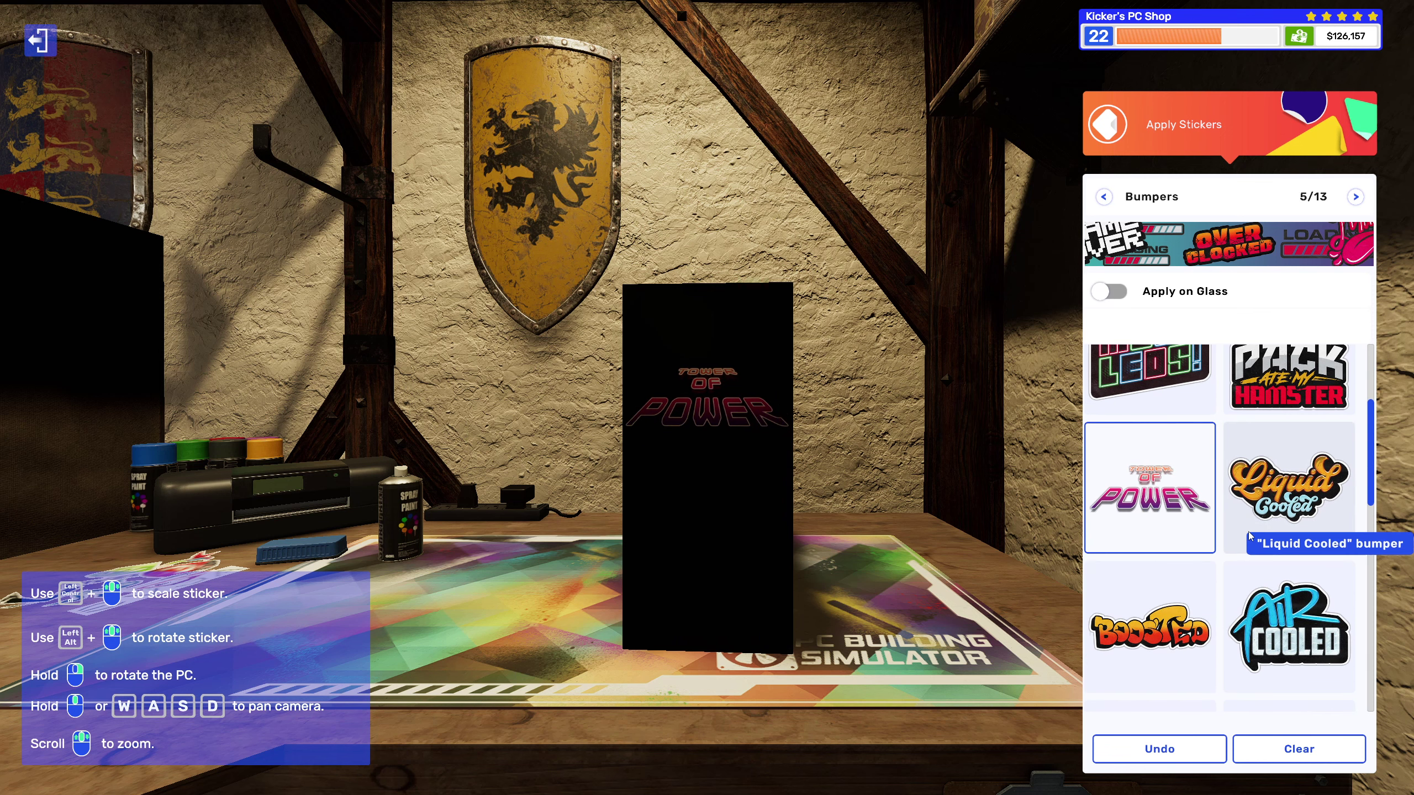
scroll(1238, 563, down, 1)
scroll(1247, 549, down, 1)
click(1150, 426)
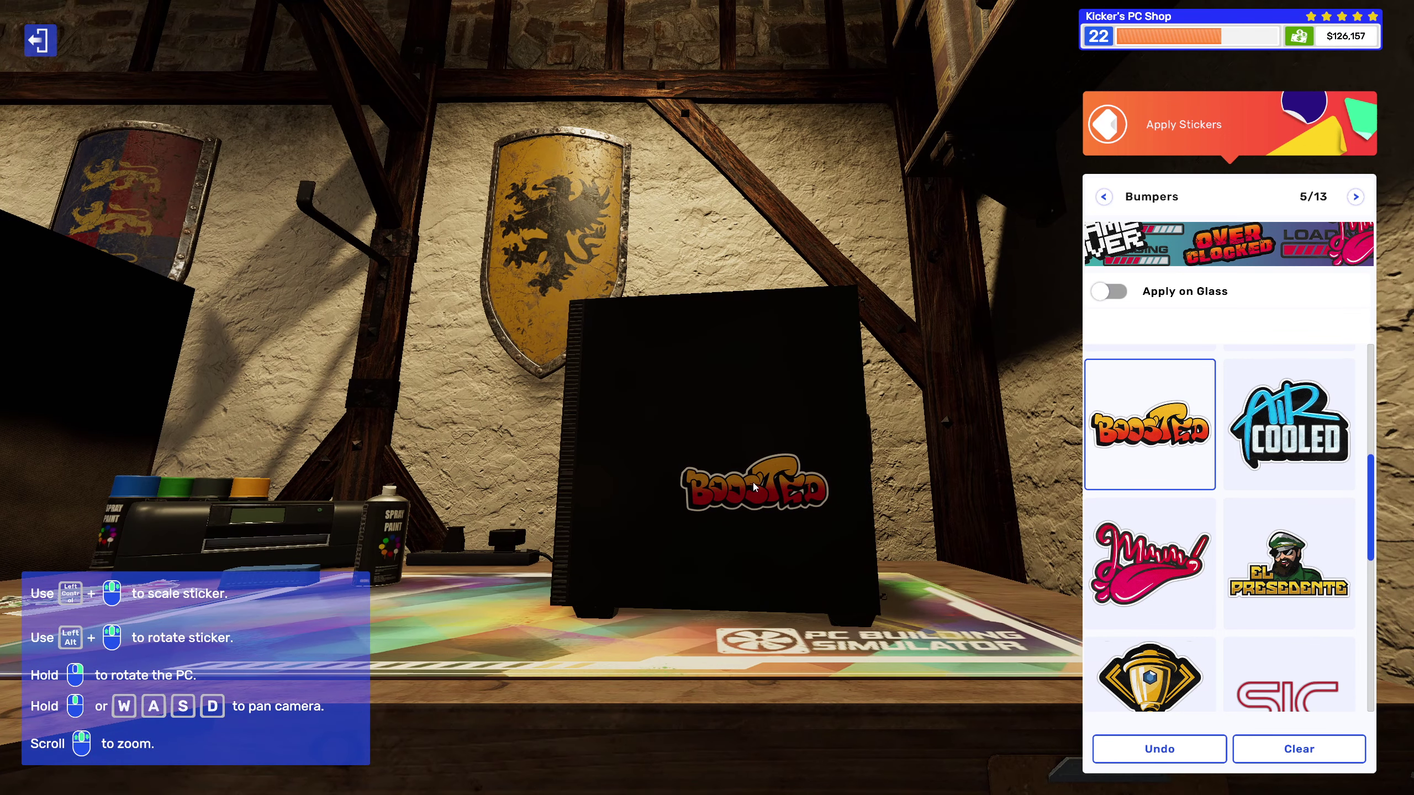
scroll(754, 483, down, 2)
scroll(754, 482, up, 3)
scroll(753, 482, up, 2)
scroll(735, 494, up, 2)
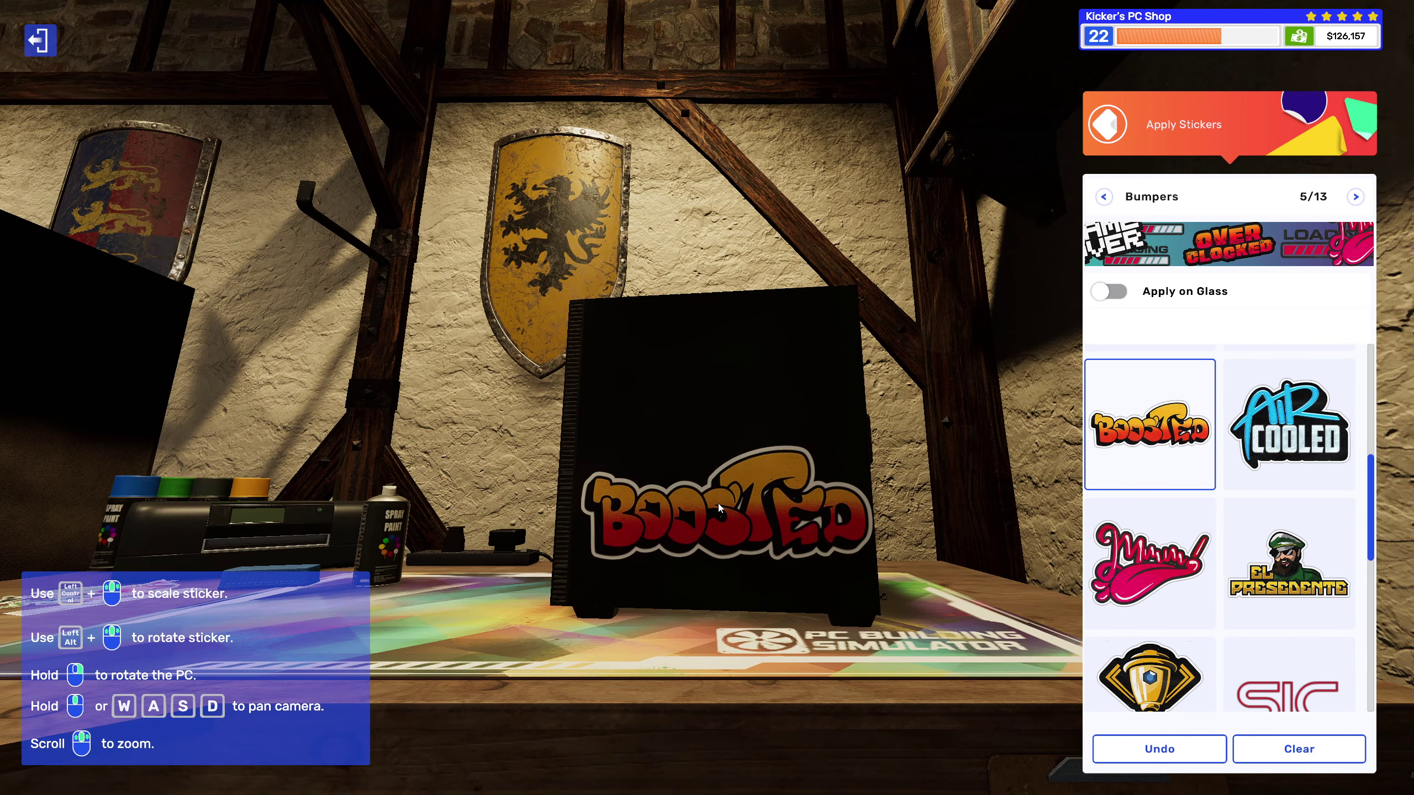
Step: Place the finished PC on the delivery shelf and collect the job payment
key(Escape)
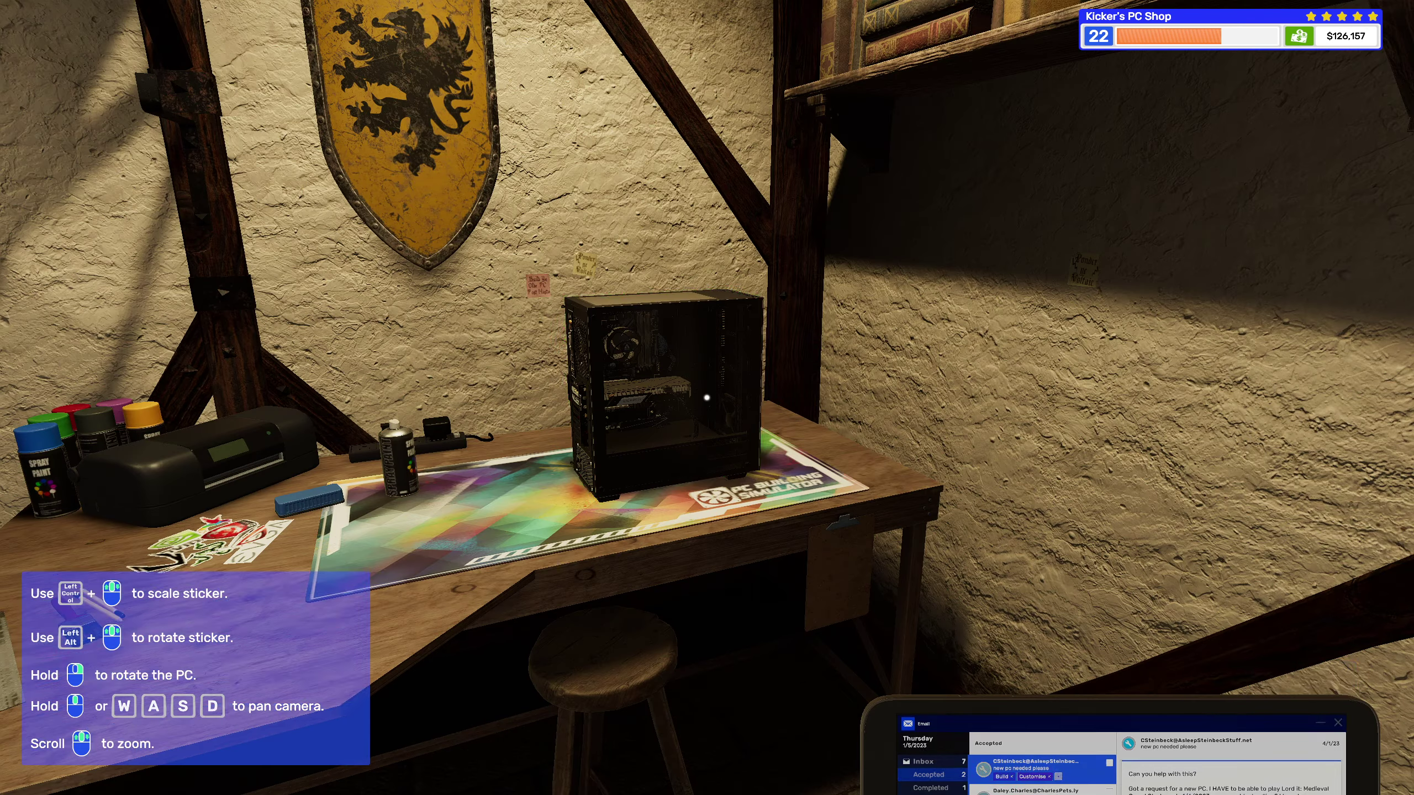
key(Tab)
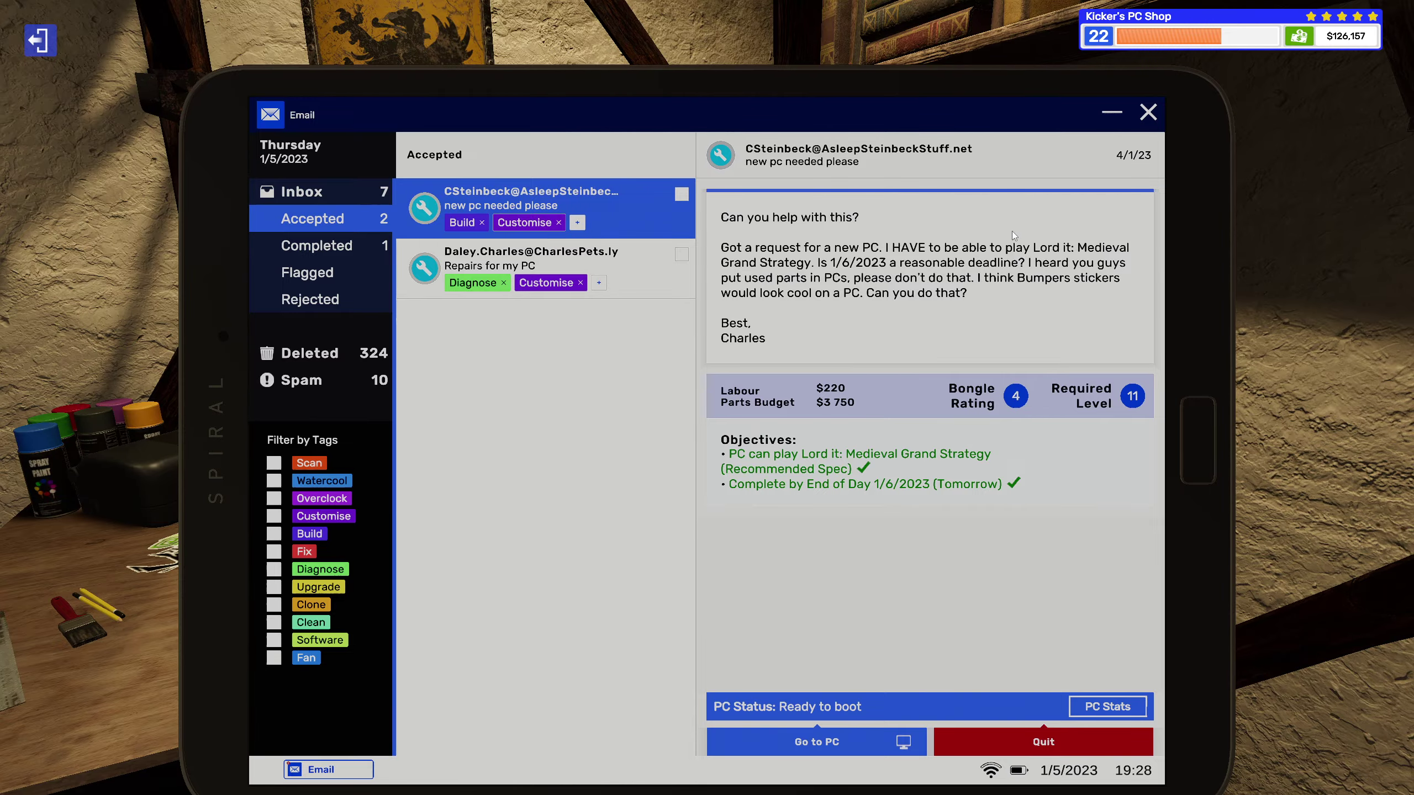
key(Tab)
click(707, 398)
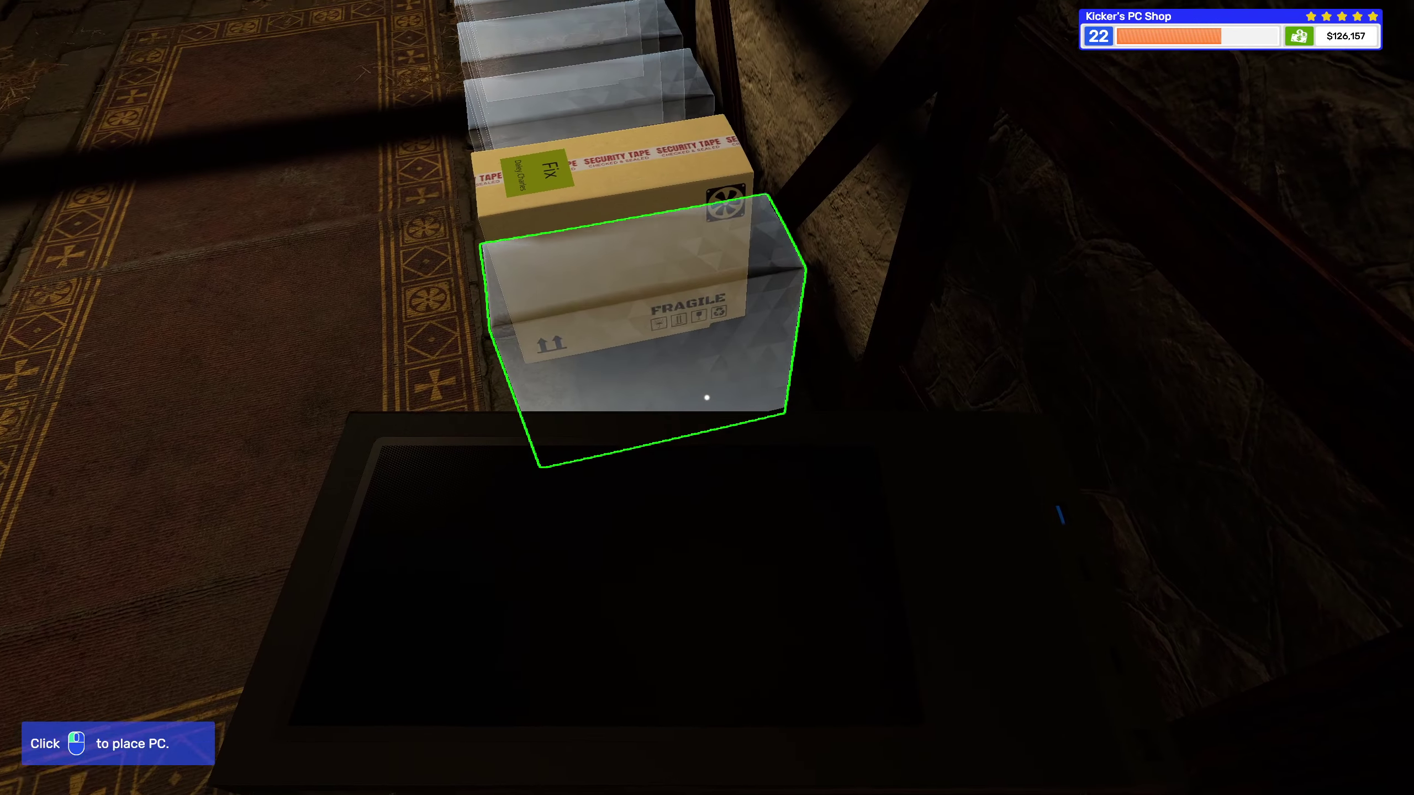
click(708, 398)
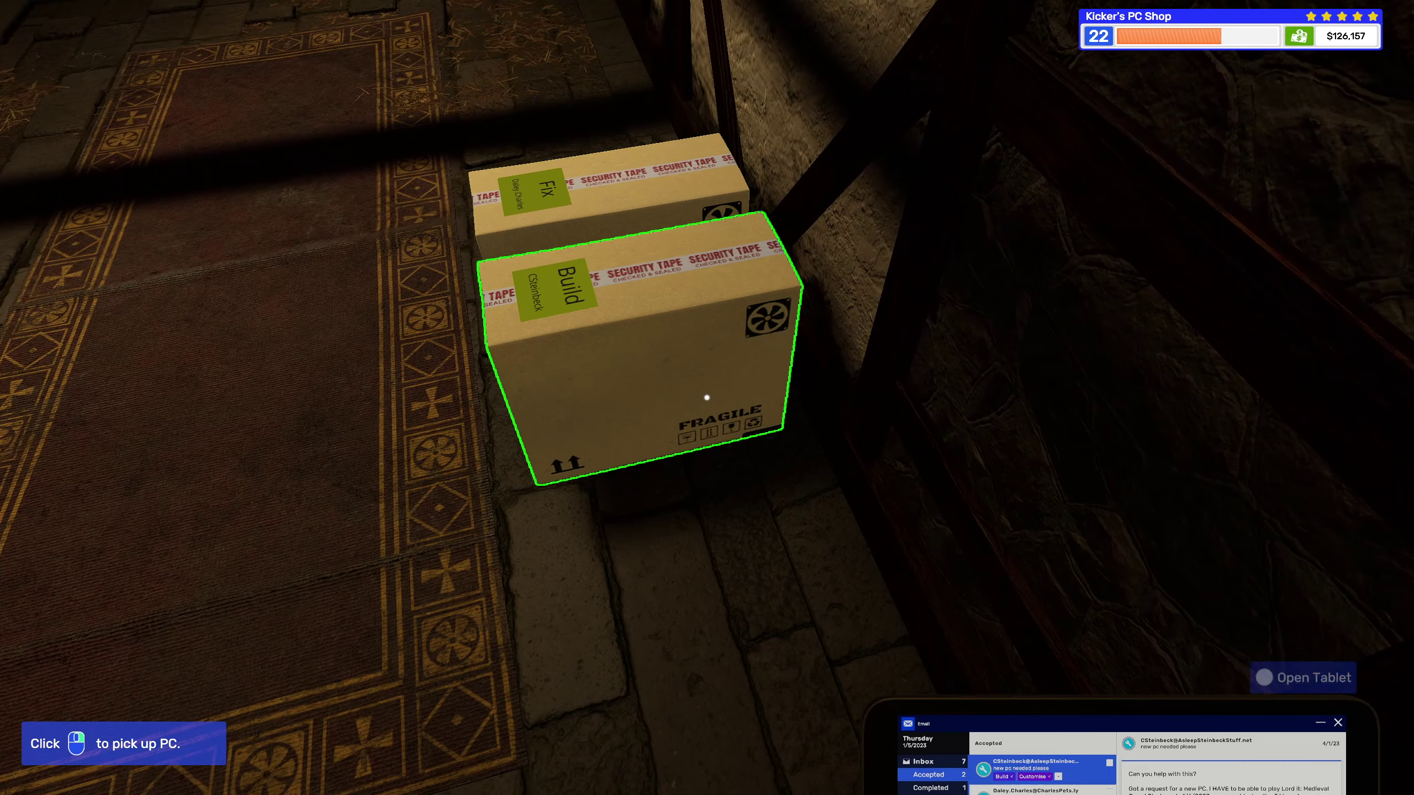
key(Tab)
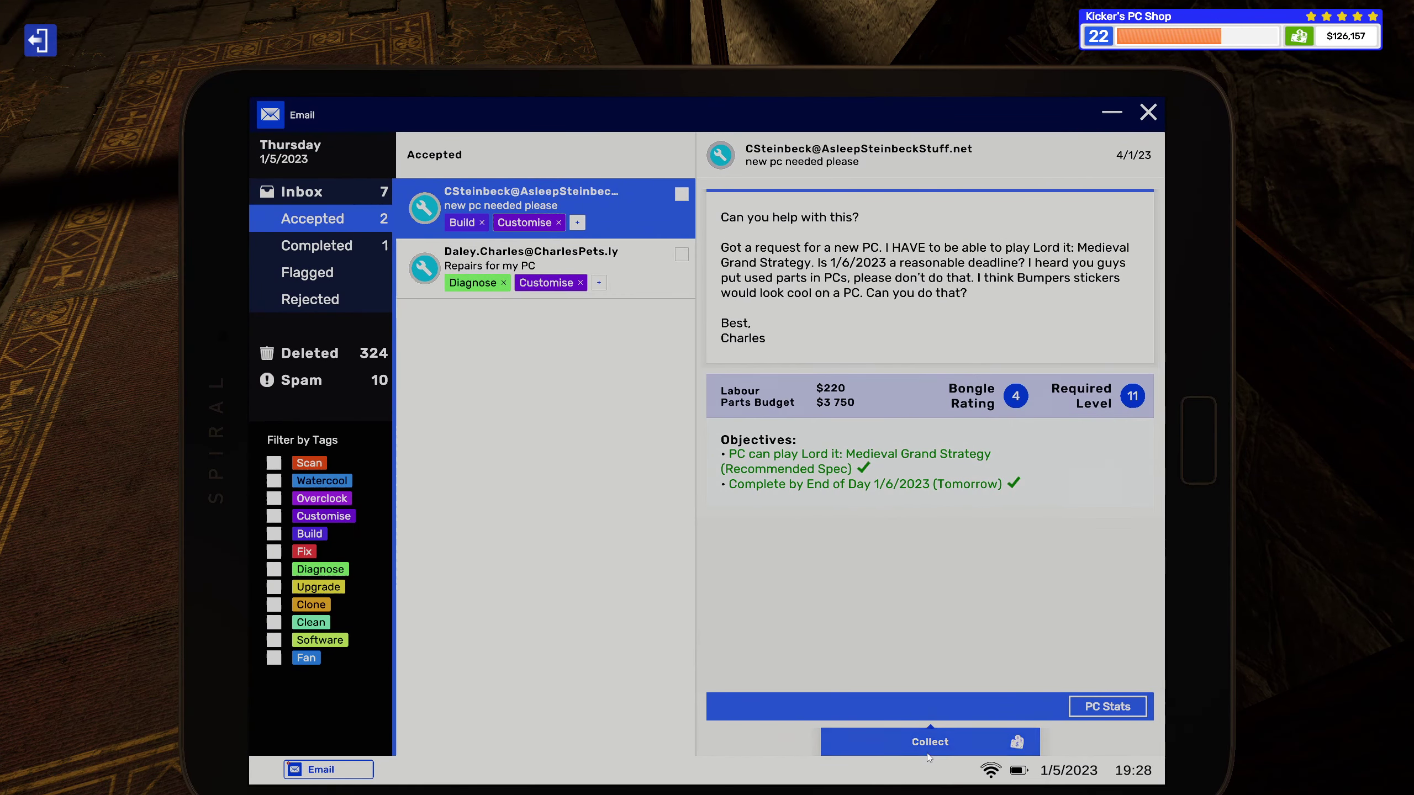
click(931, 743)
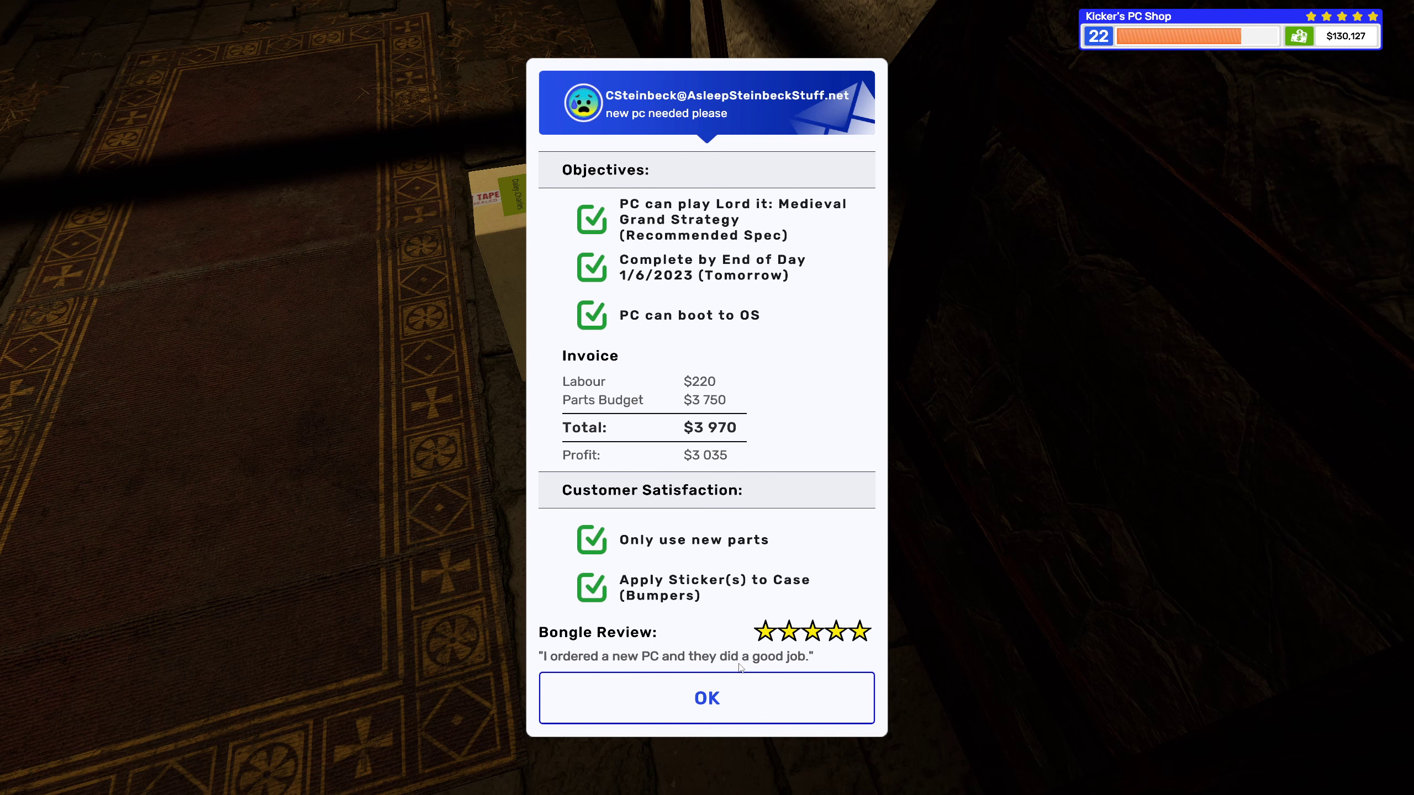
Step: Put the tablet away, set Daley.Charles's repair PC on the workbench, and start working on it
click(770, 717)
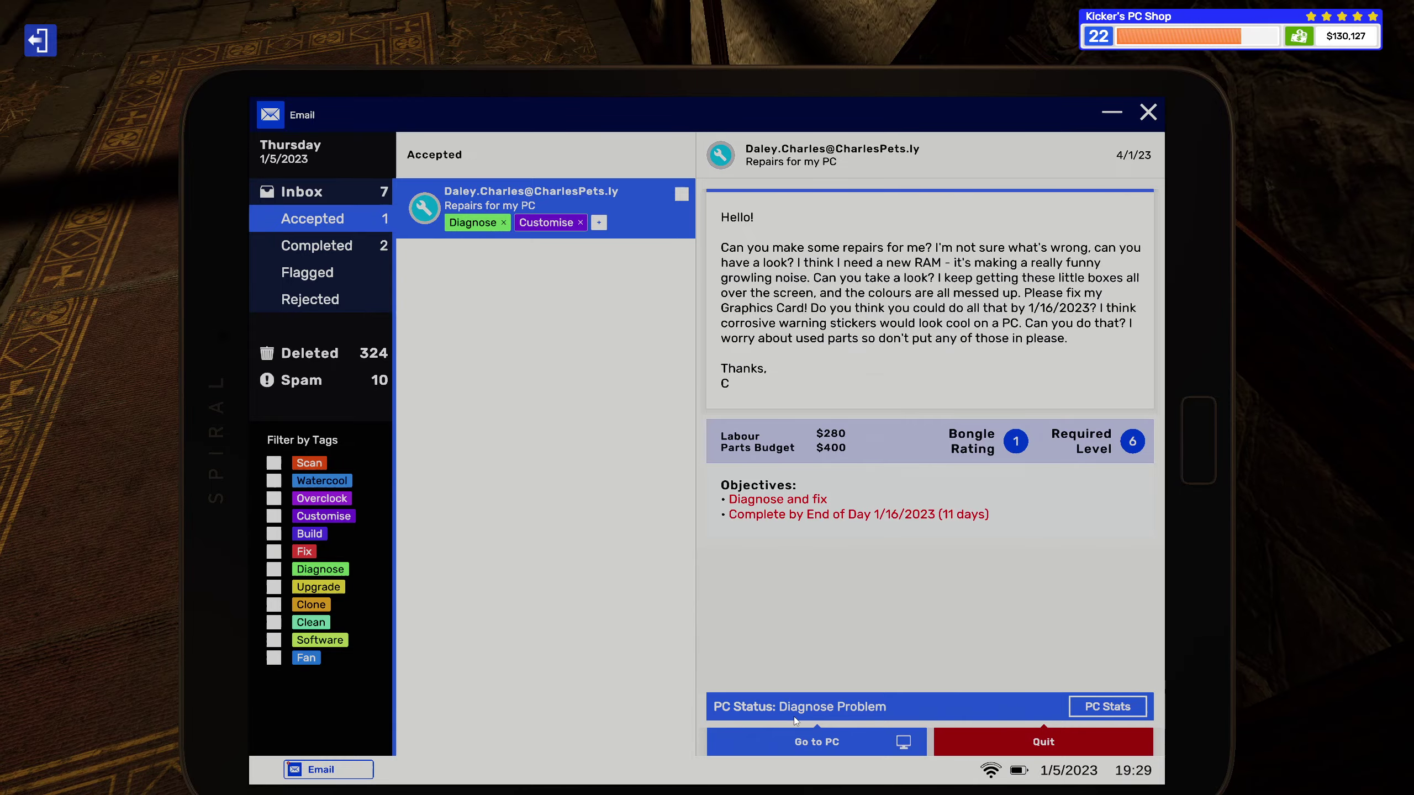
click(794, 719)
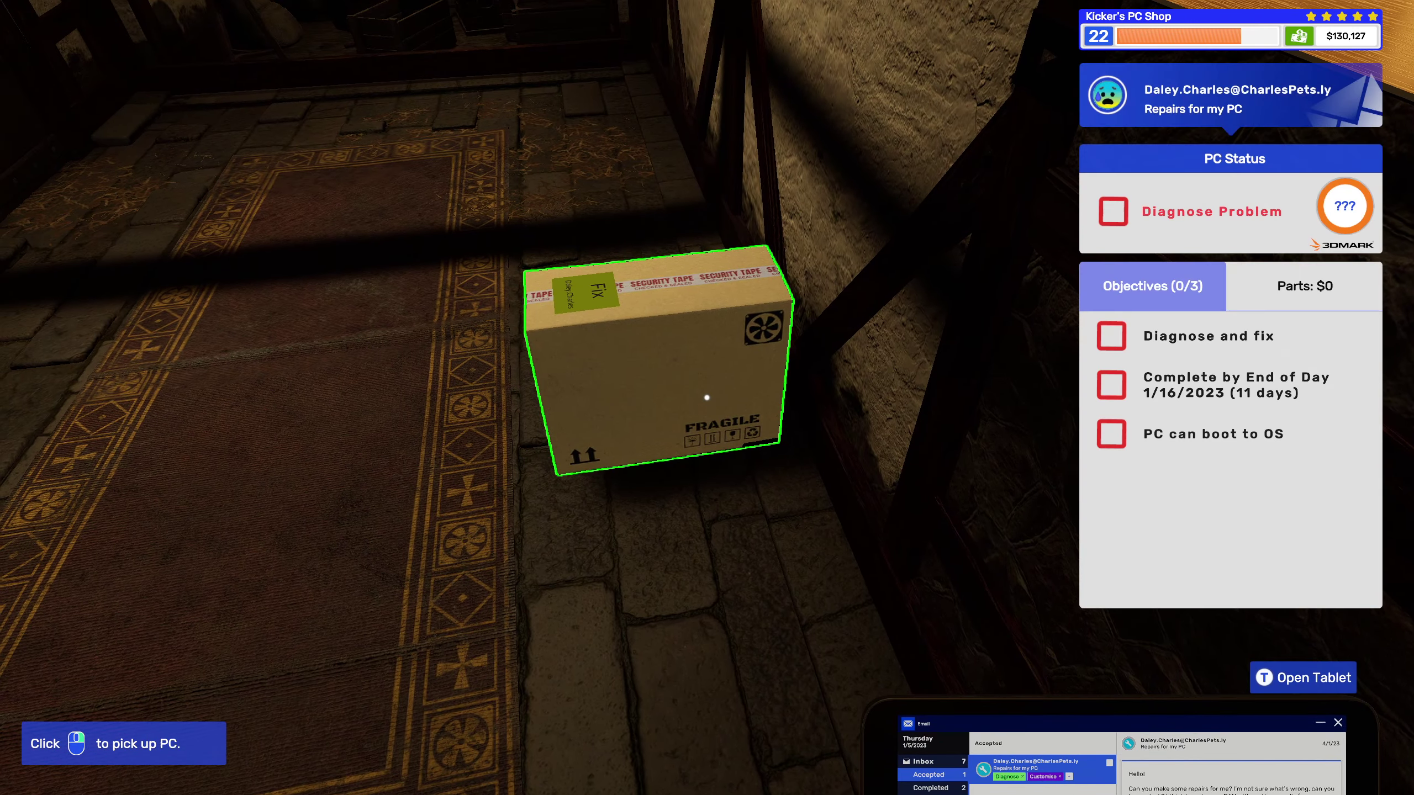
click(708, 398)
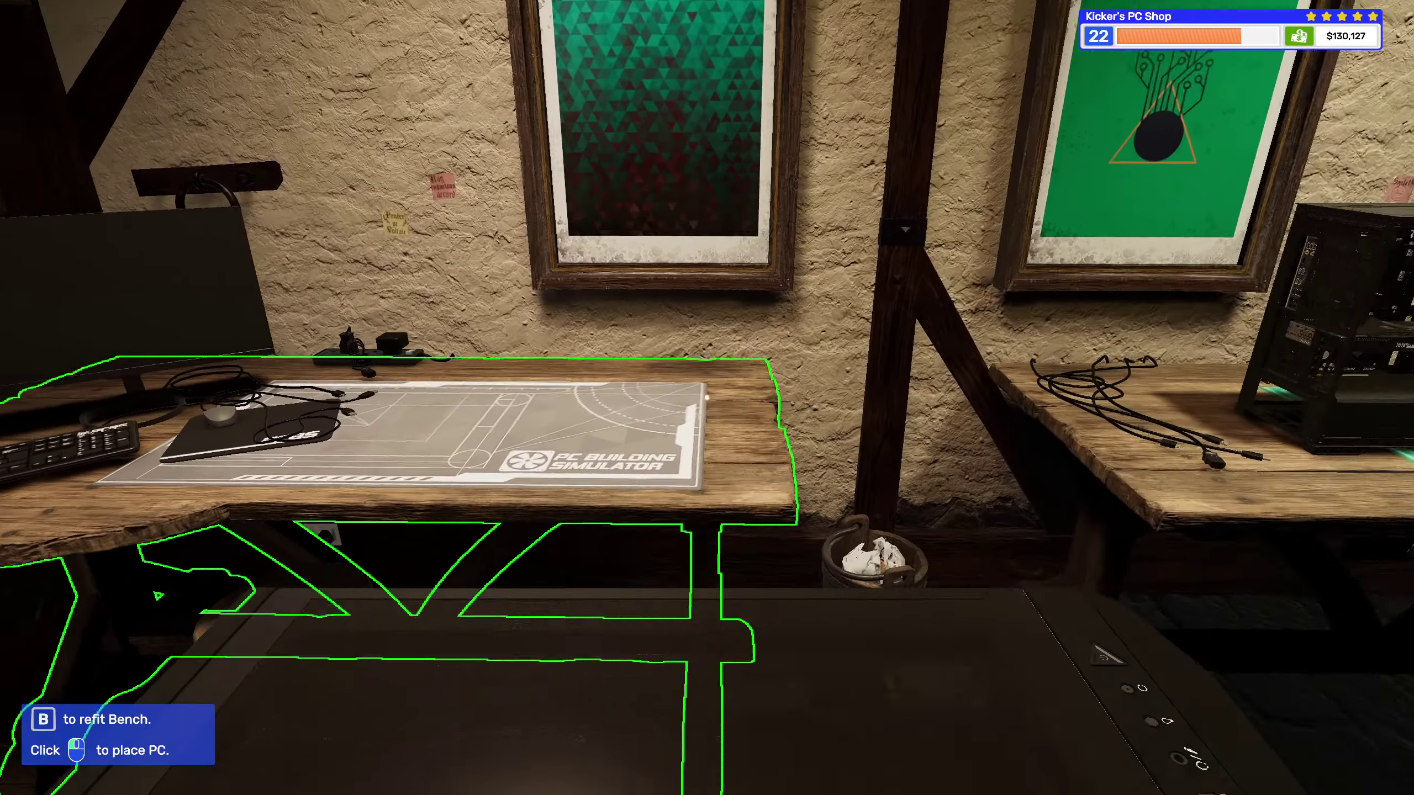
click(708, 398)
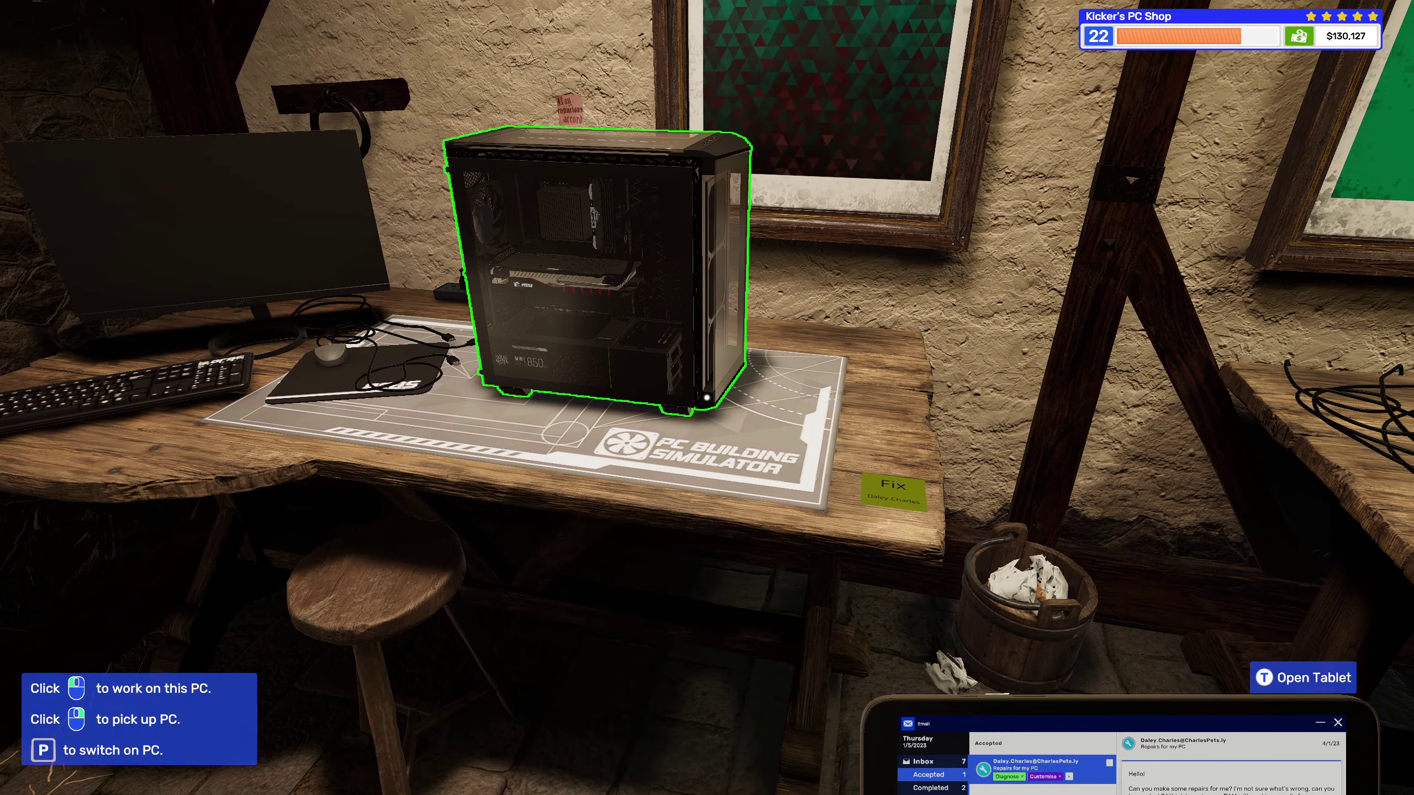
click(707, 399)
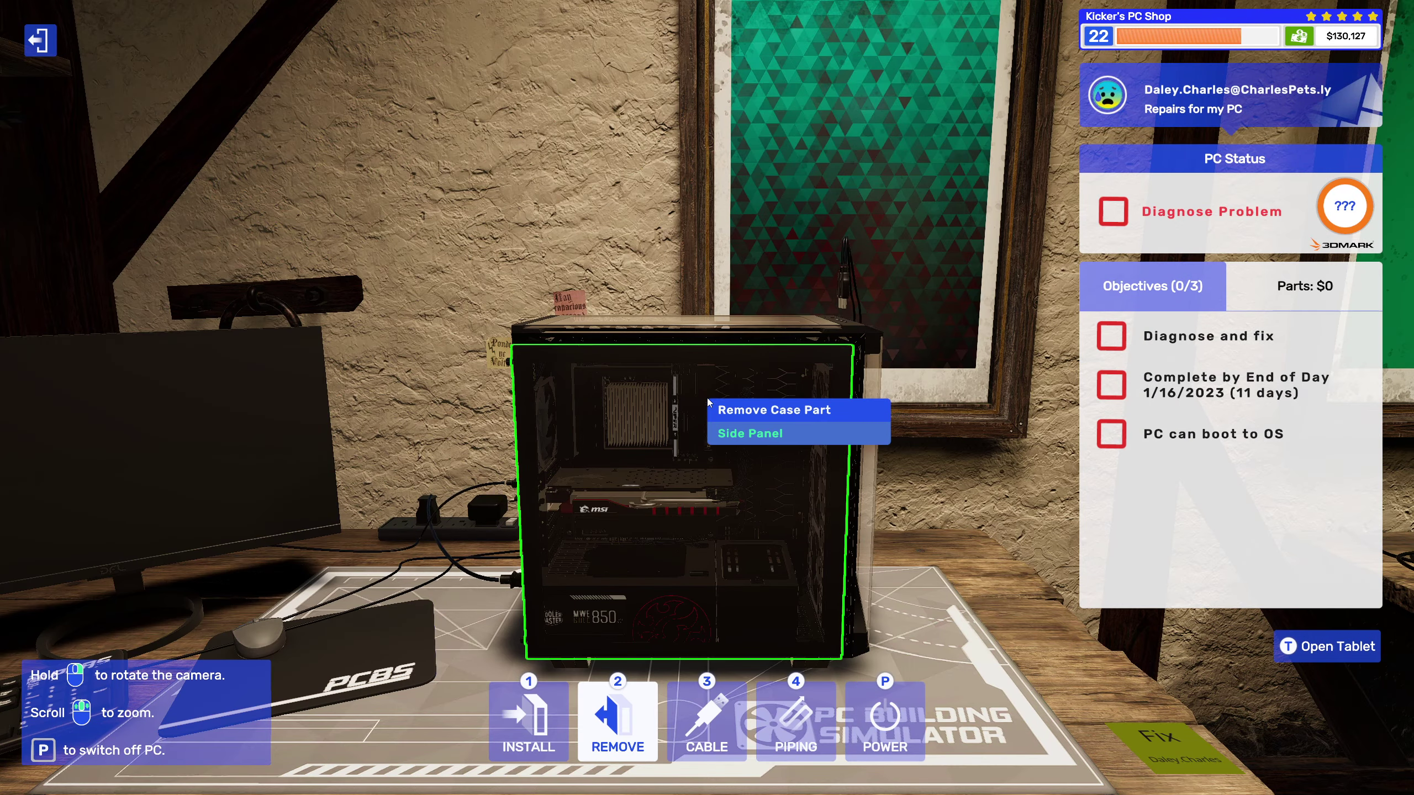
Step: Power on the repair PC, remove its side panel, then unplug and pull out the graphics card
key(p)
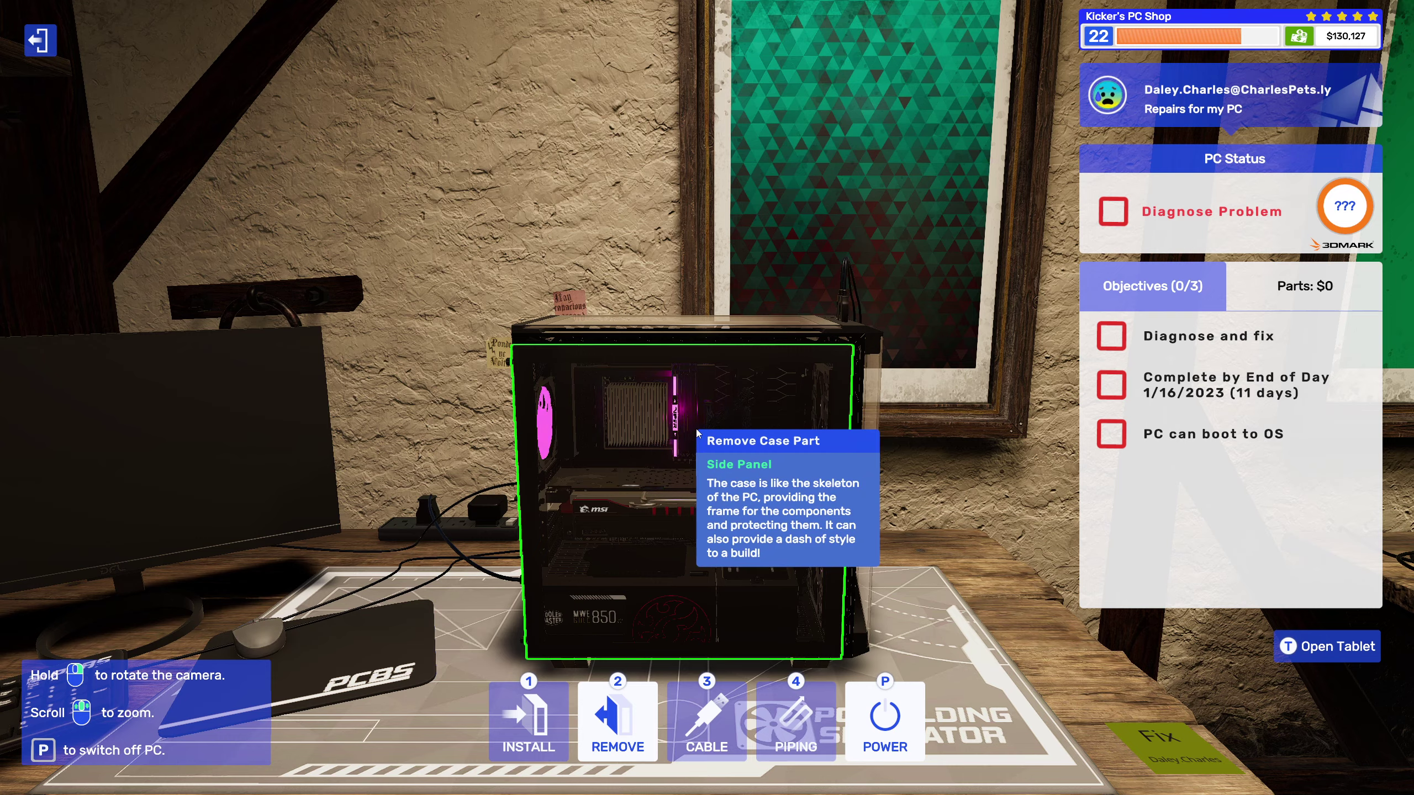
drag(709, 403, 721, 403)
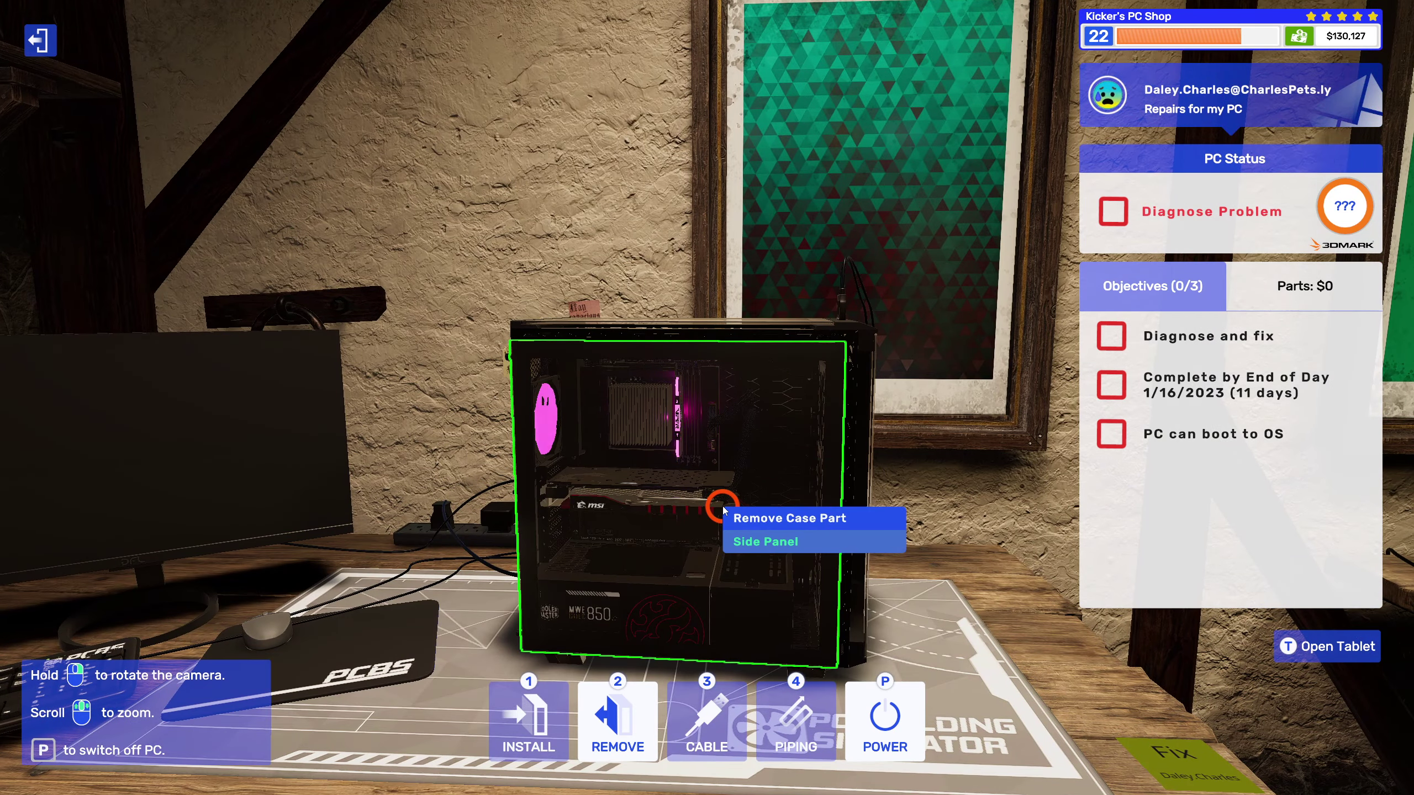
click(723, 506)
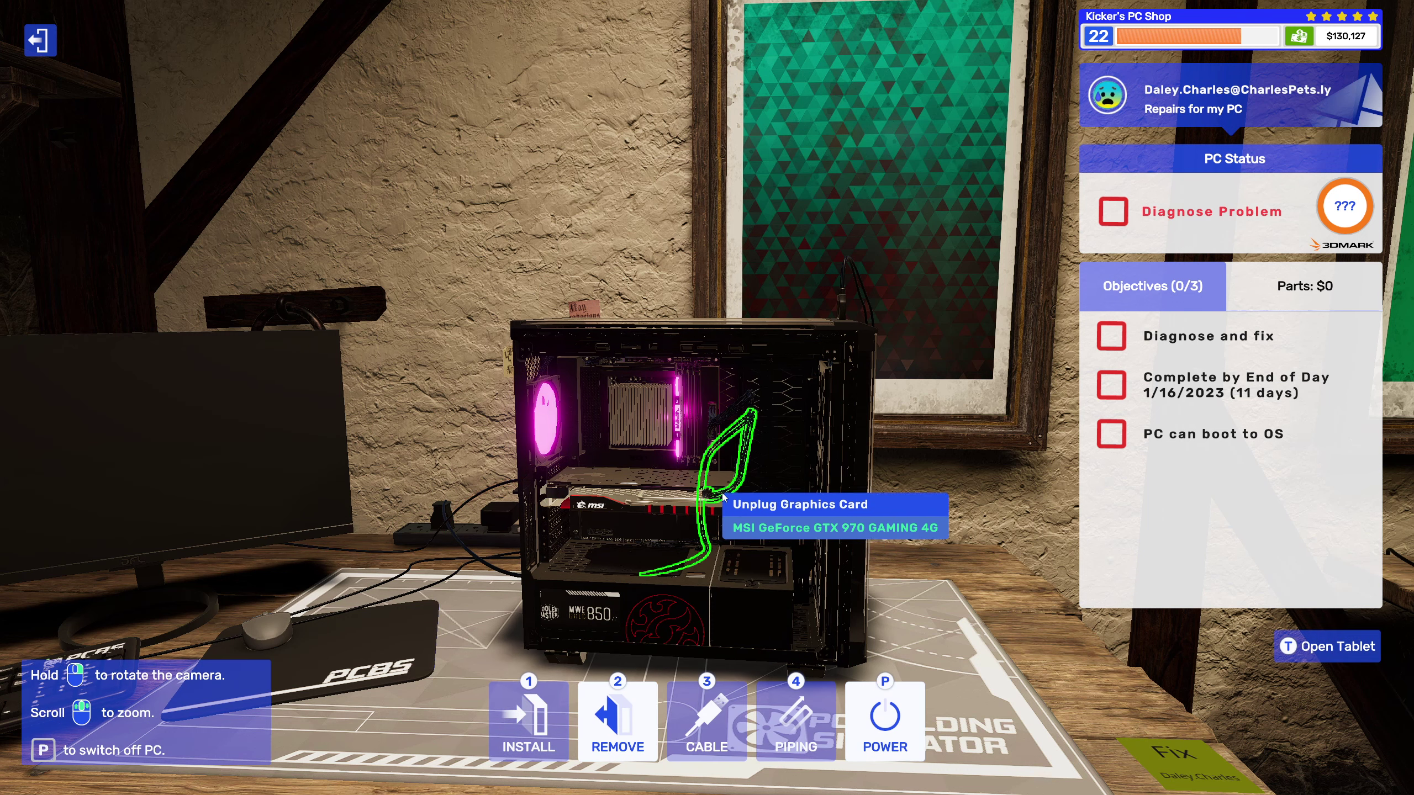
click(718, 499)
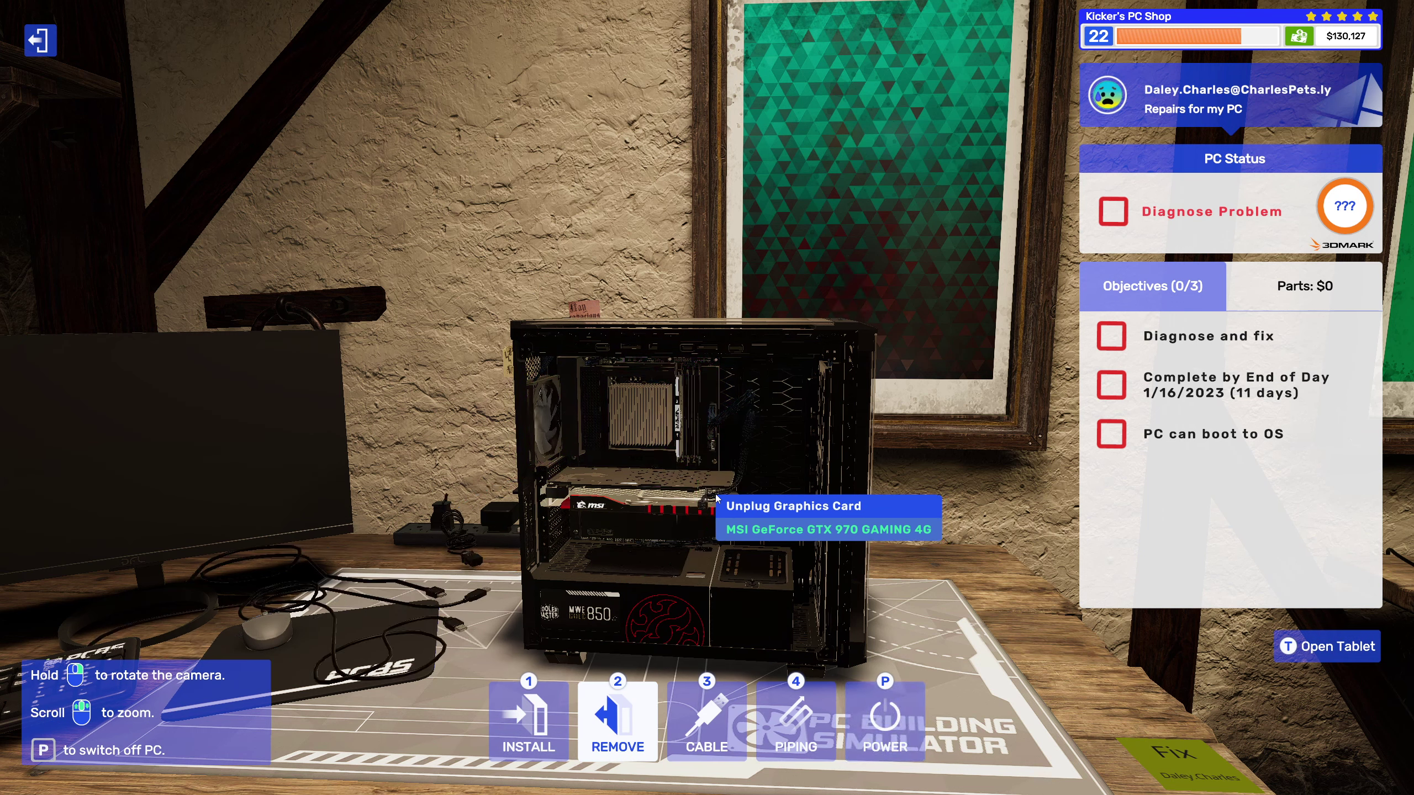
click(571, 491)
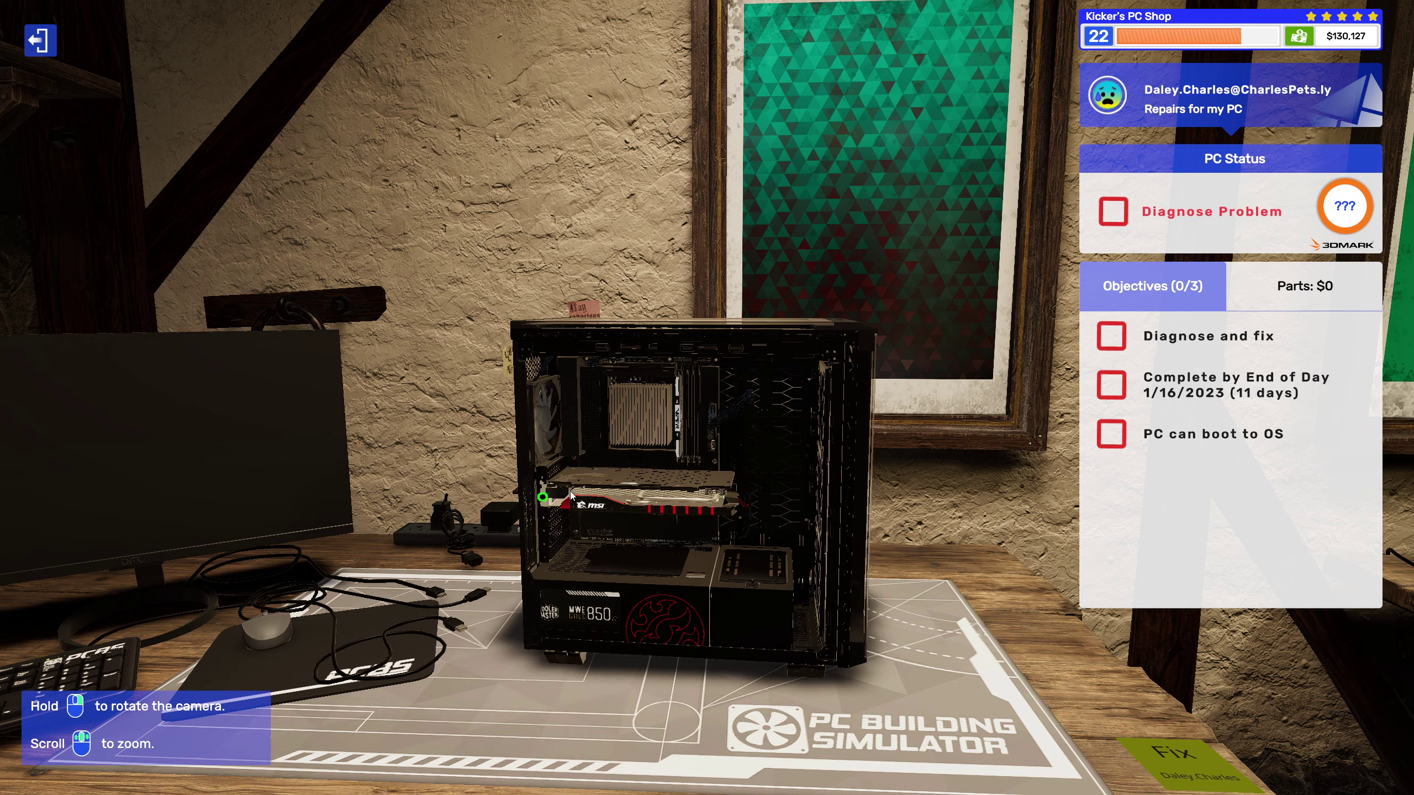
scroll(641, 542, up, 3)
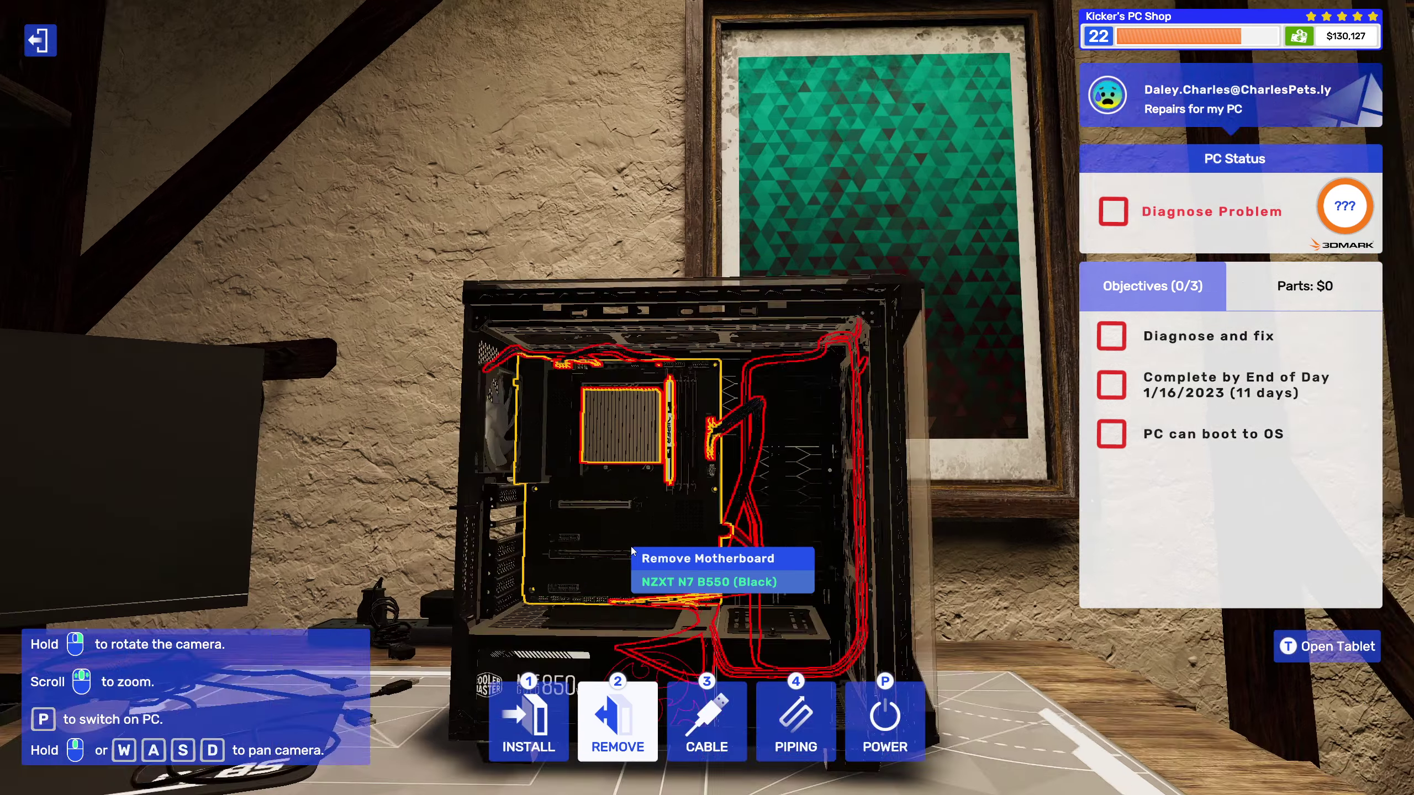
scroll(552, 552, up, 3)
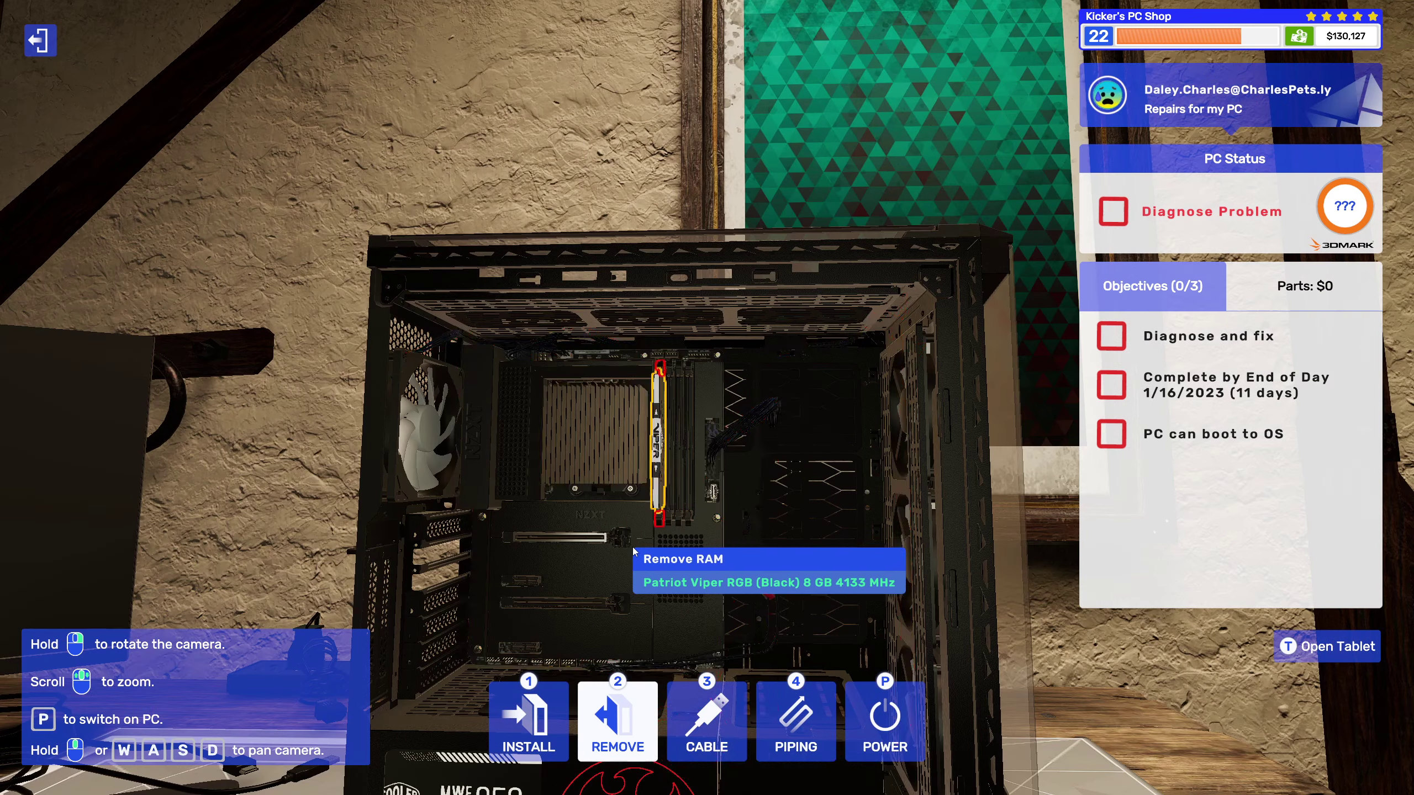
scroll(600, 553, down, 3)
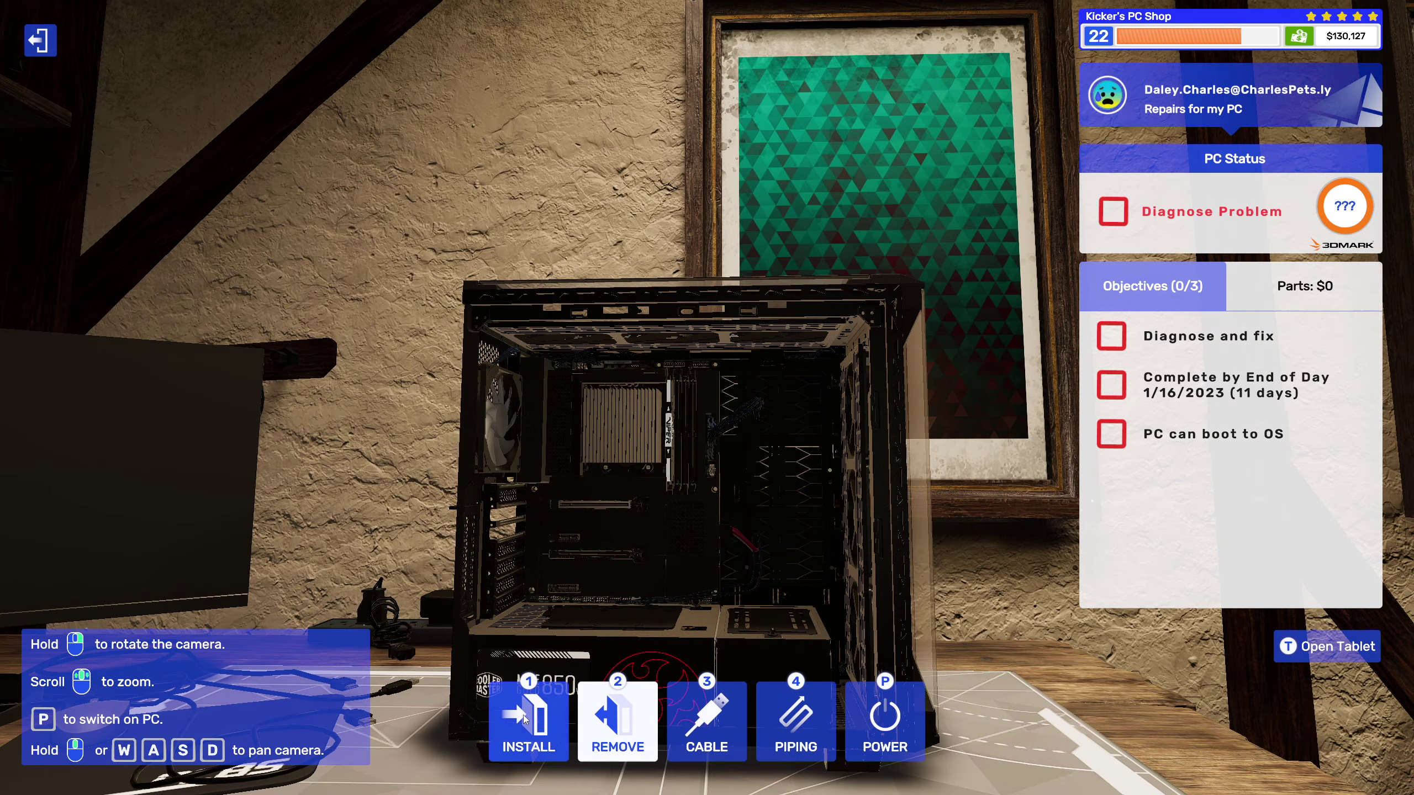
click(527, 718)
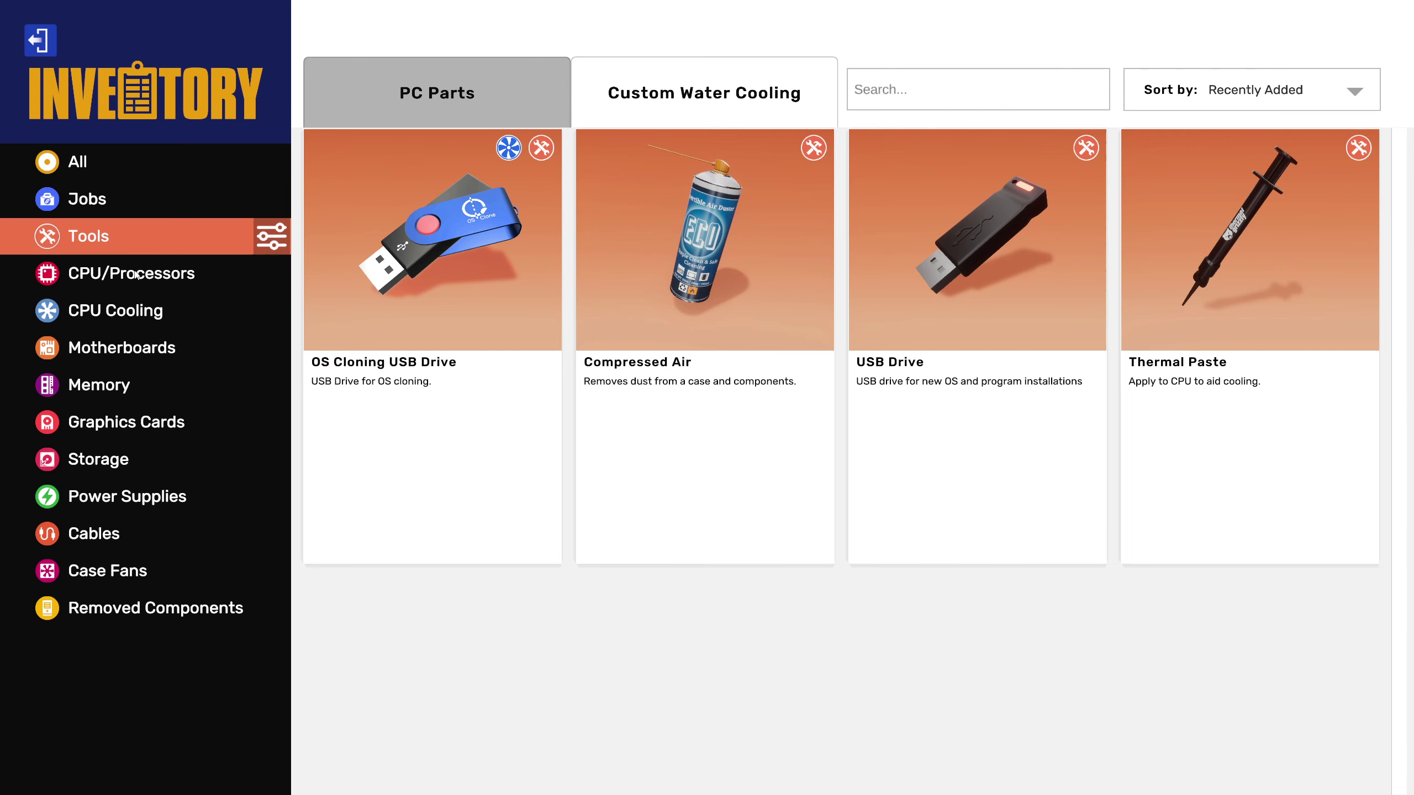
Step: Install the new MSI GeForce GTX 970 from the job's supplied parts
click(86, 199)
click(466, 293)
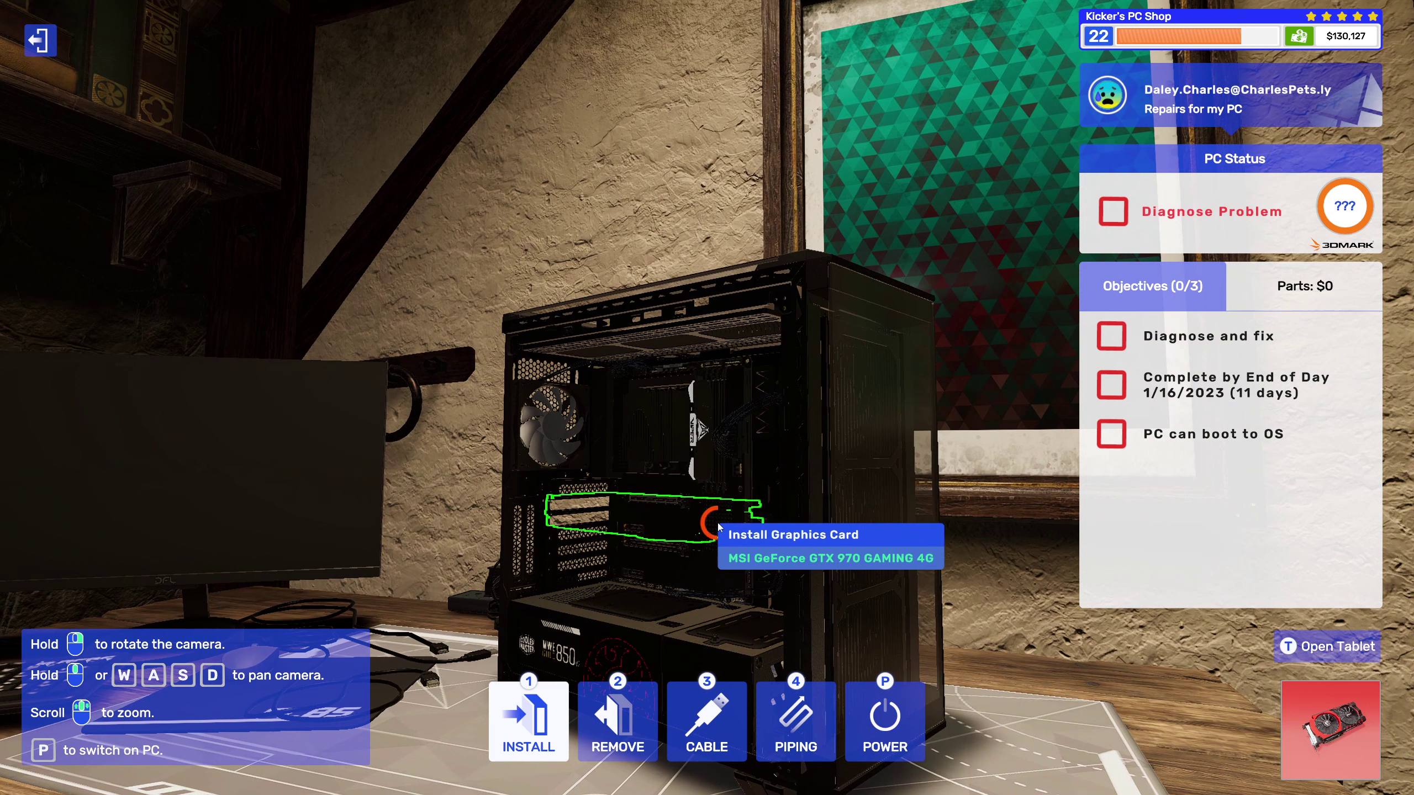
click(719, 527)
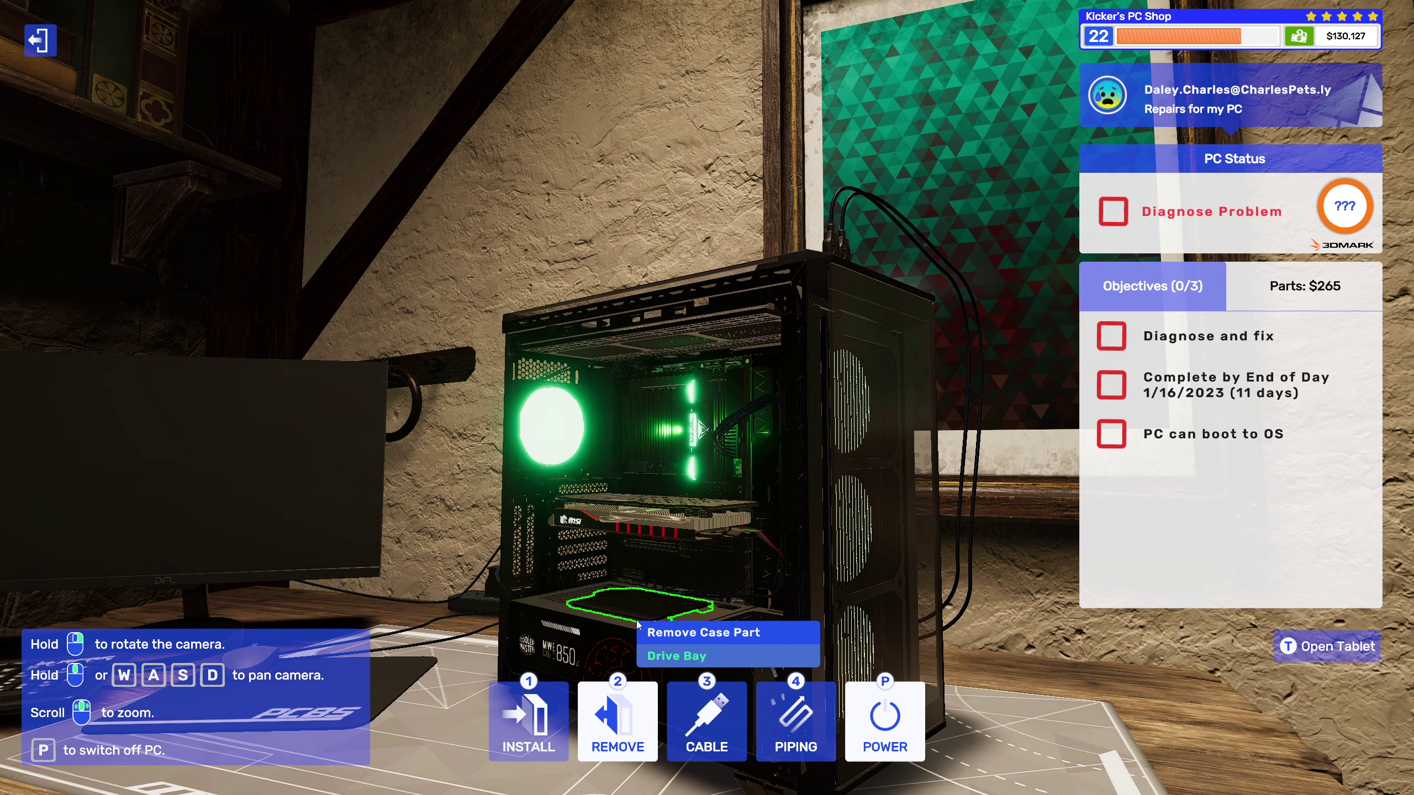
Step: Power-cycle the PC and confirm it boots to the OS
drag(638, 626, 729, 619)
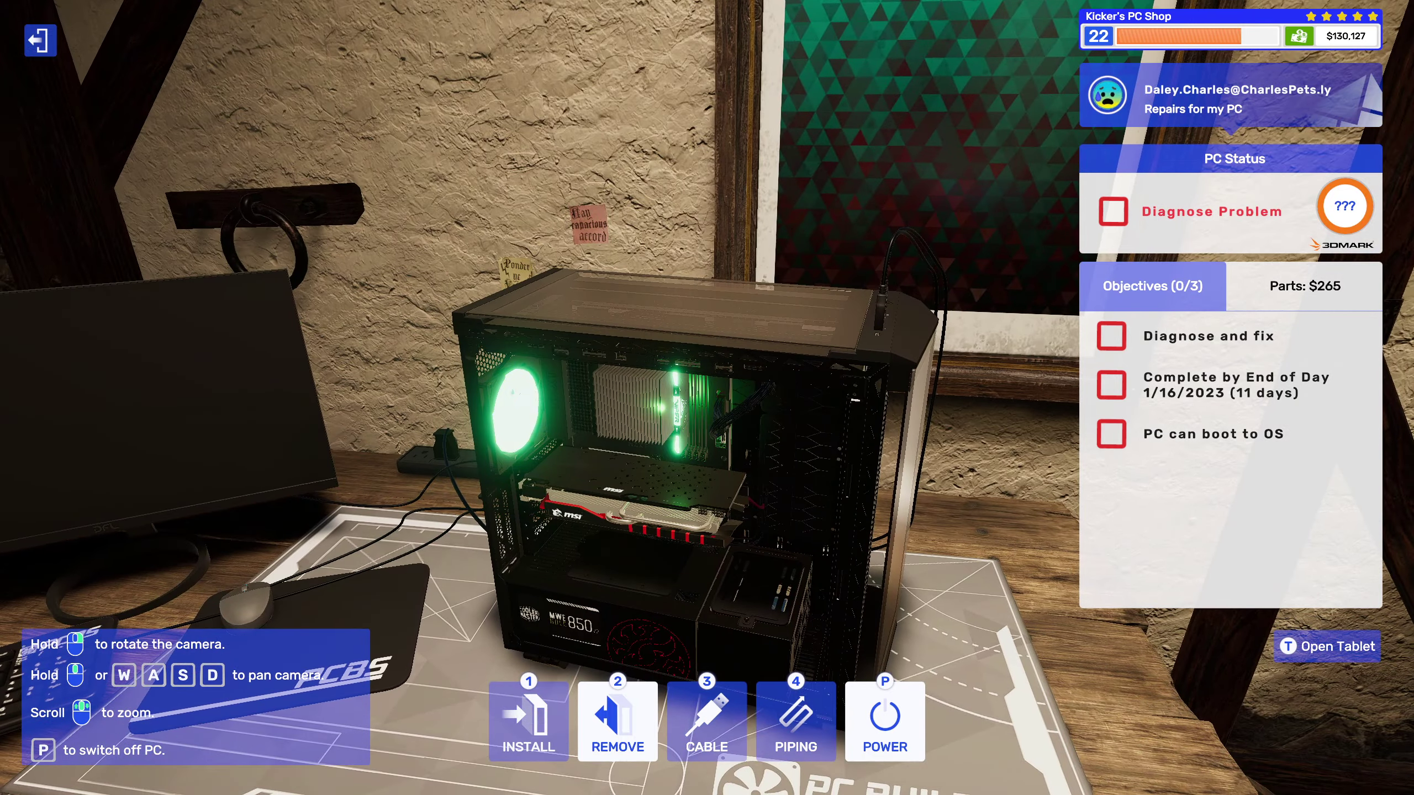
key(3)
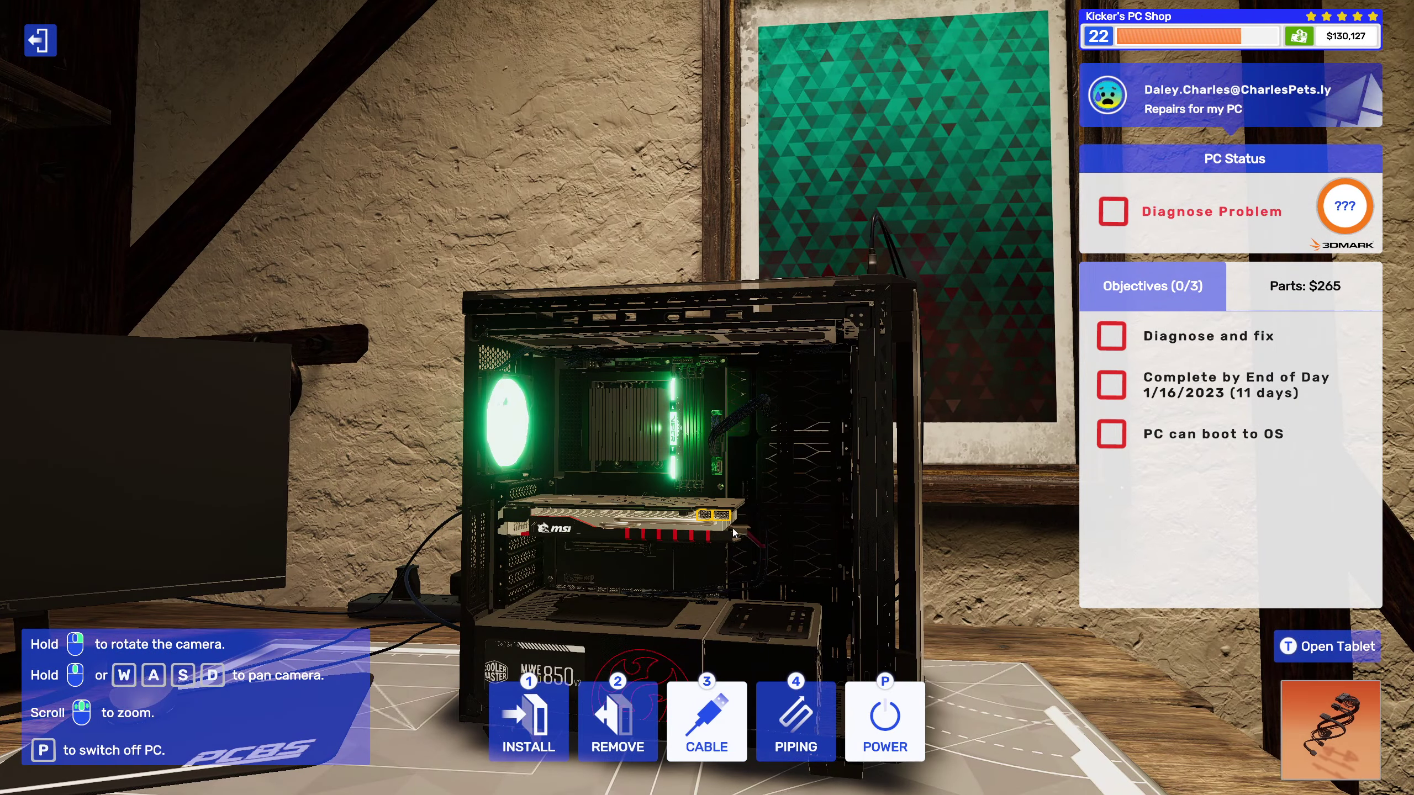
key(p)
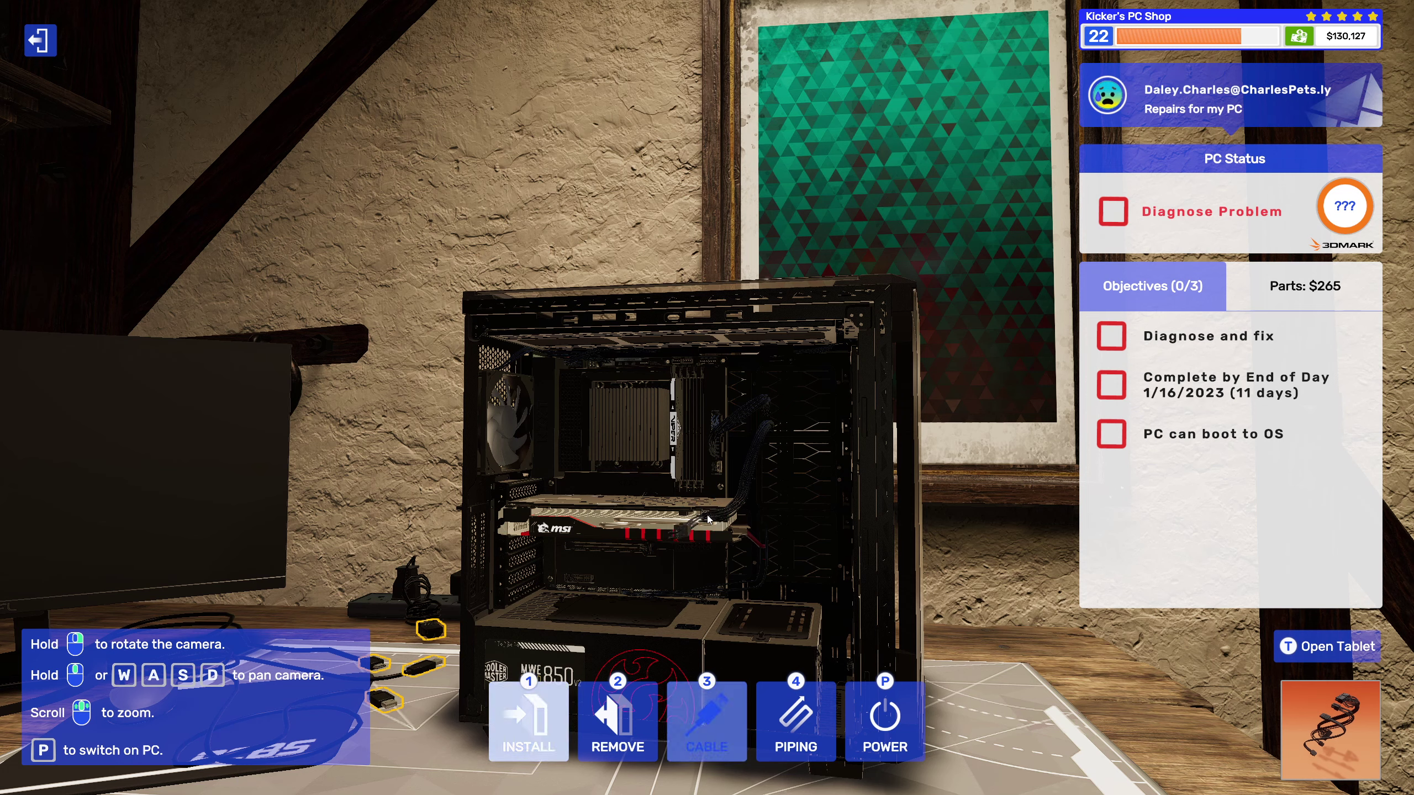
click(885, 719)
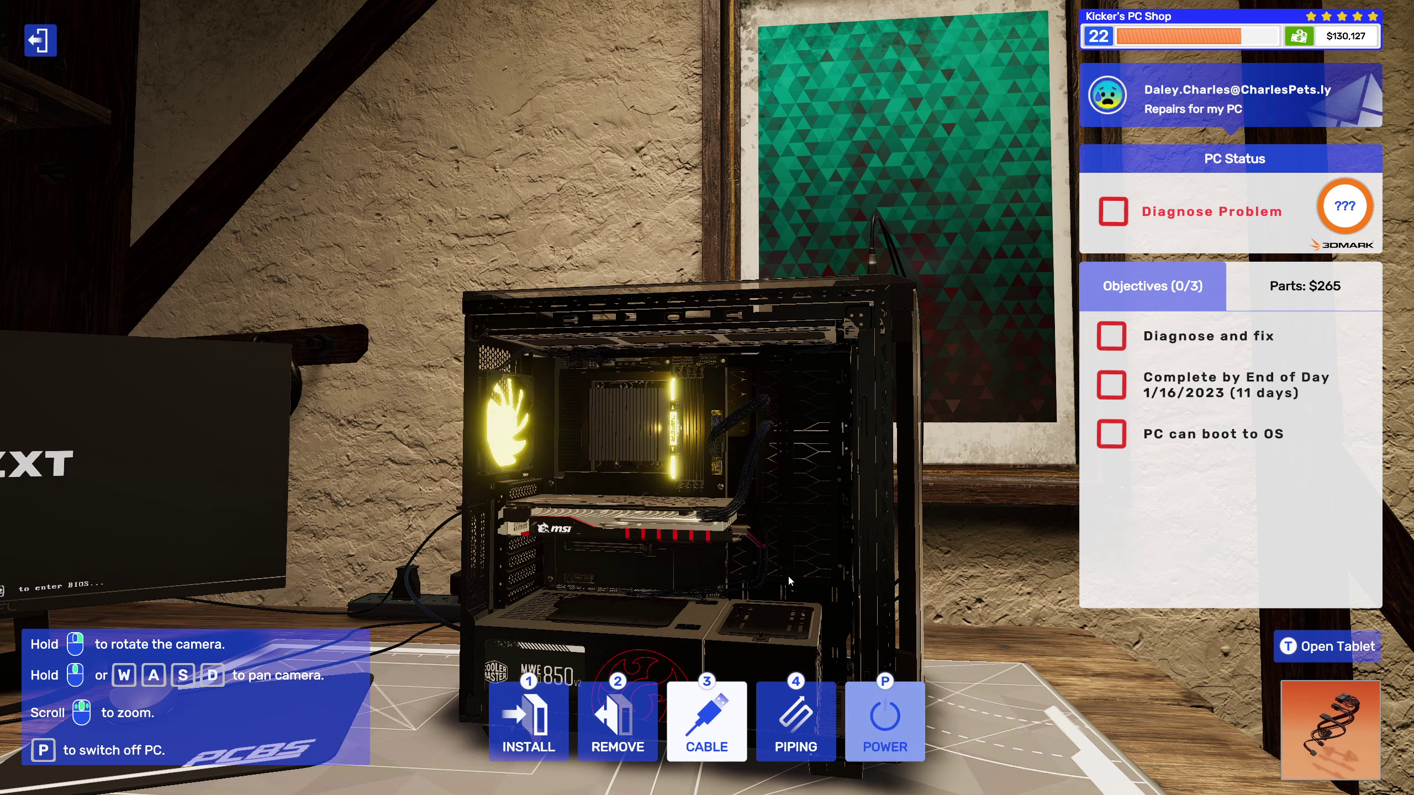
drag(886, 718, 788, 574)
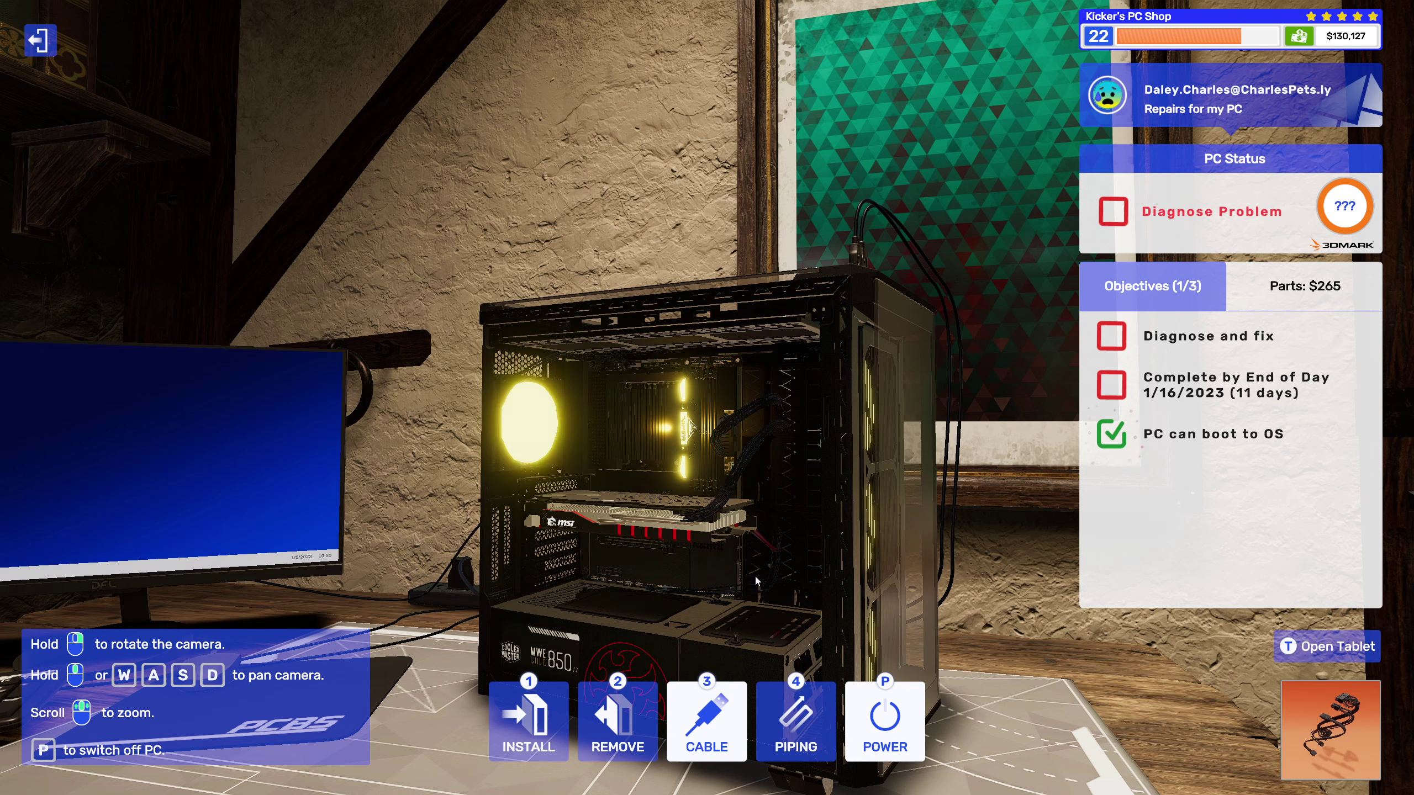
key(t)
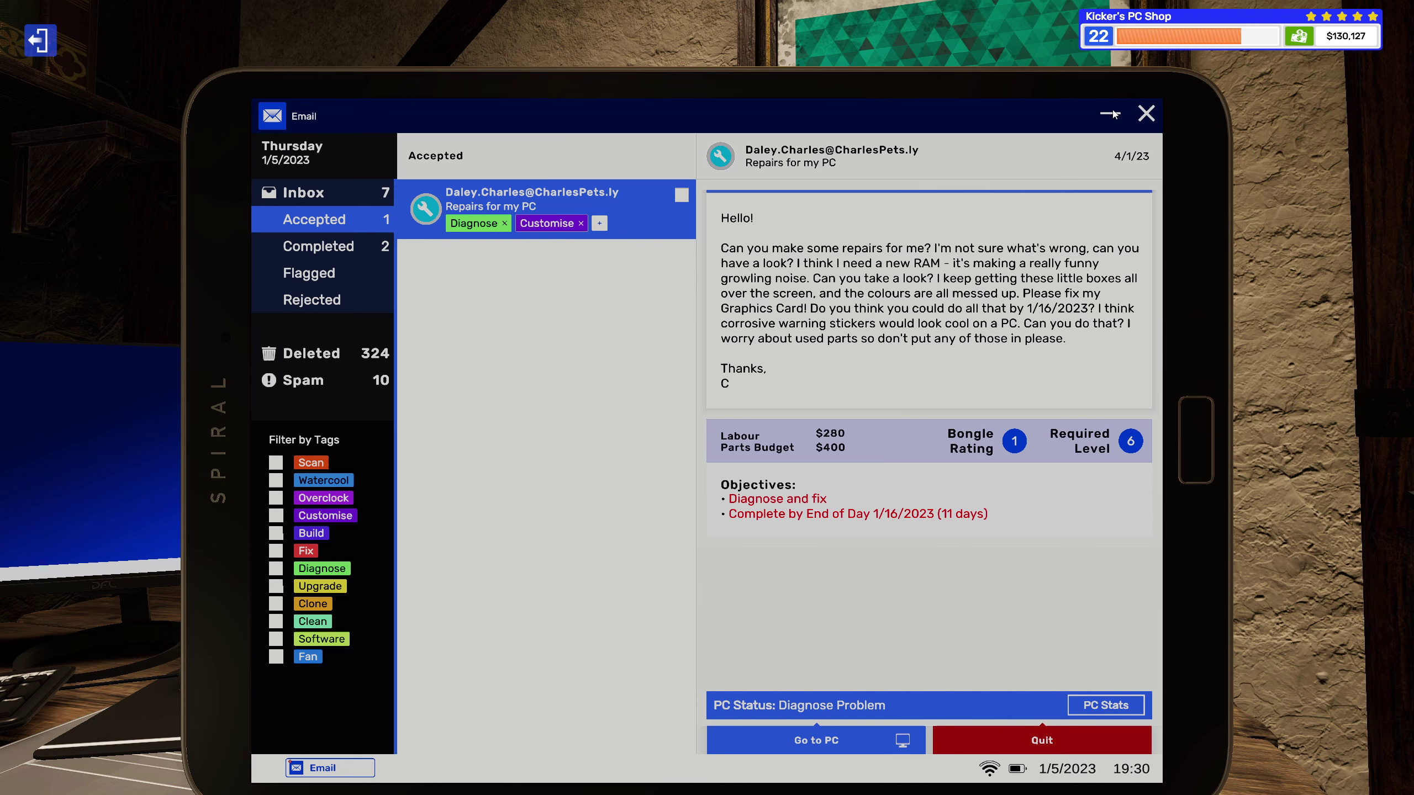
Step: Thermal-scan the running PC, reading about 89° on the hot RAM stick
click(1111, 114)
click(559, 332)
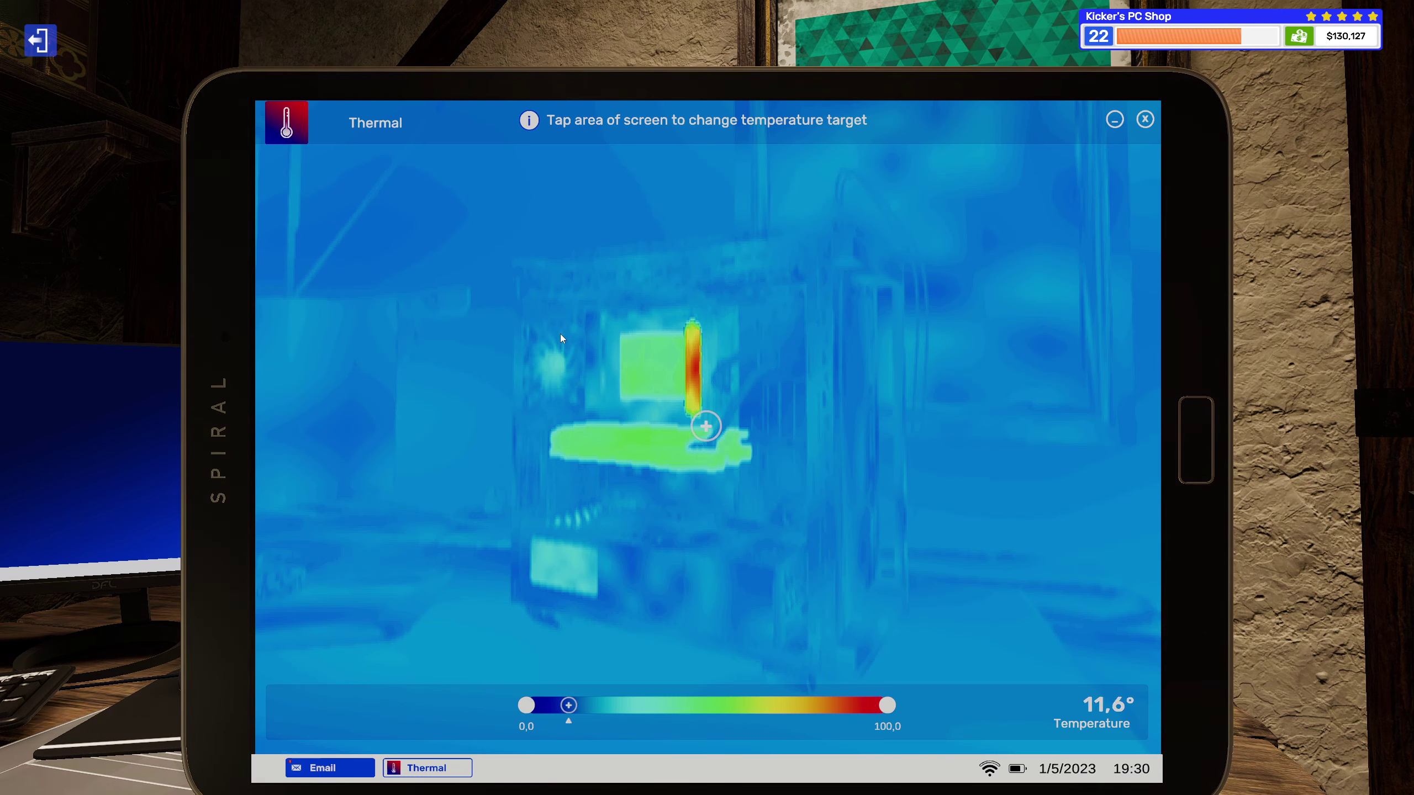
click(691, 367)
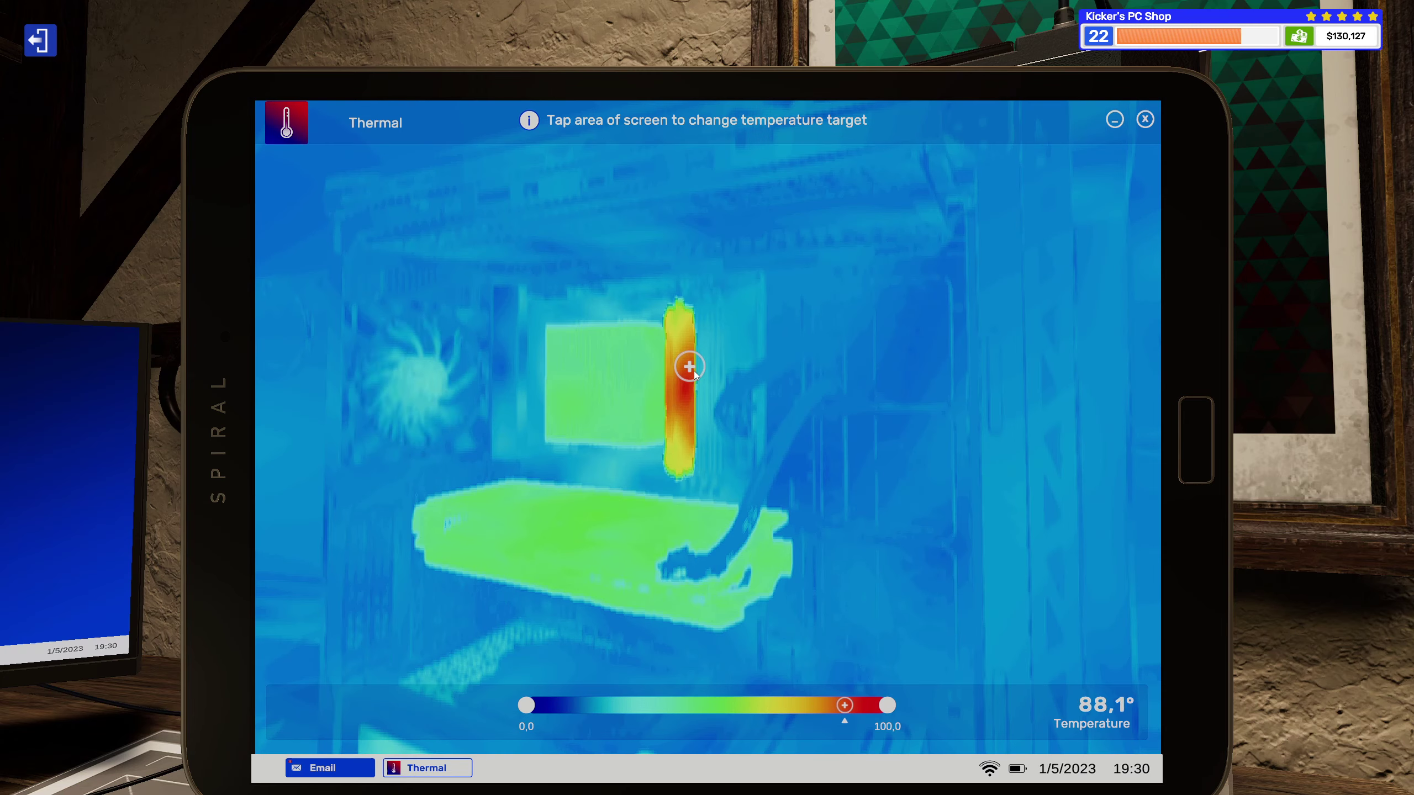
click(1142, 121)
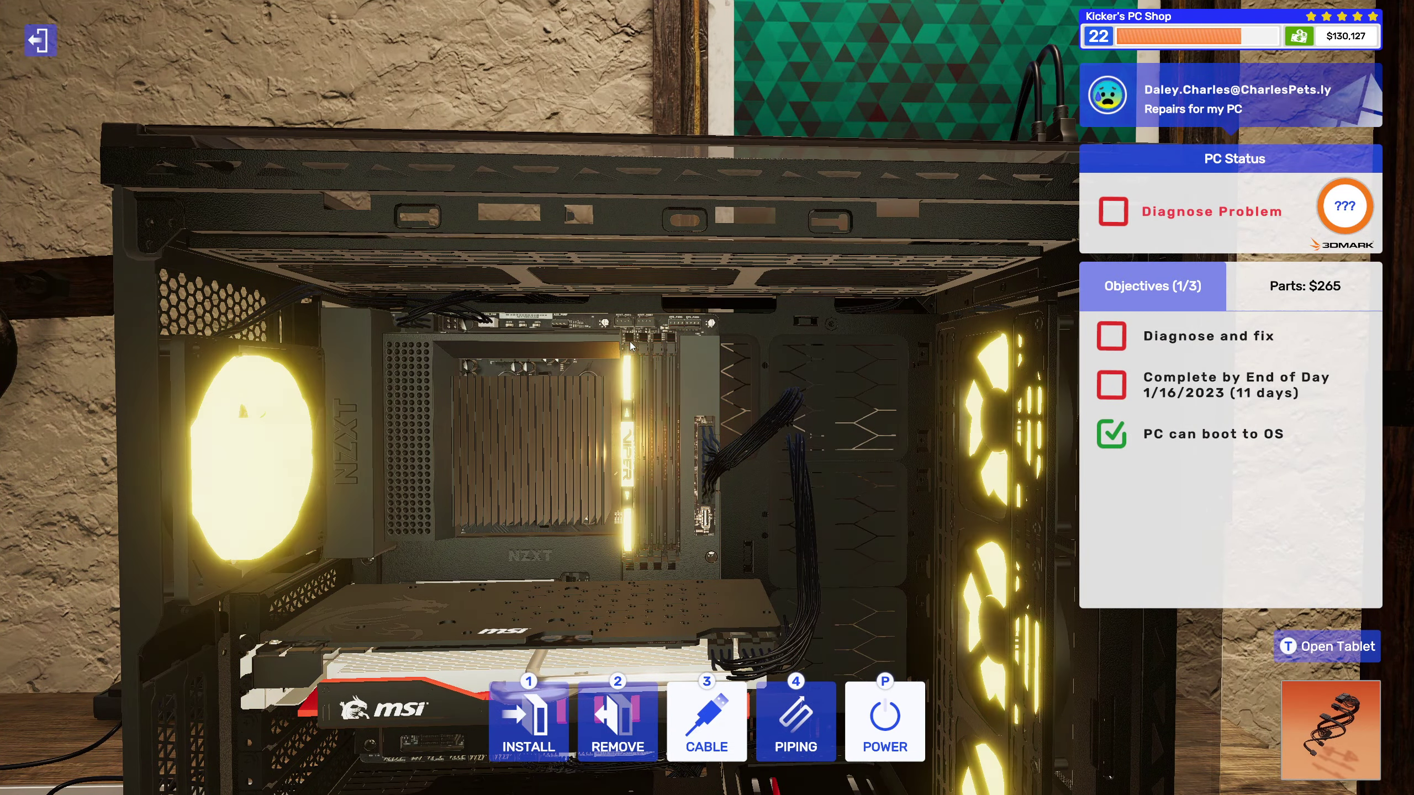
Step: Swap the overheating RAM stick for the new Patriot Viper RGB 8 GB module
key(2)
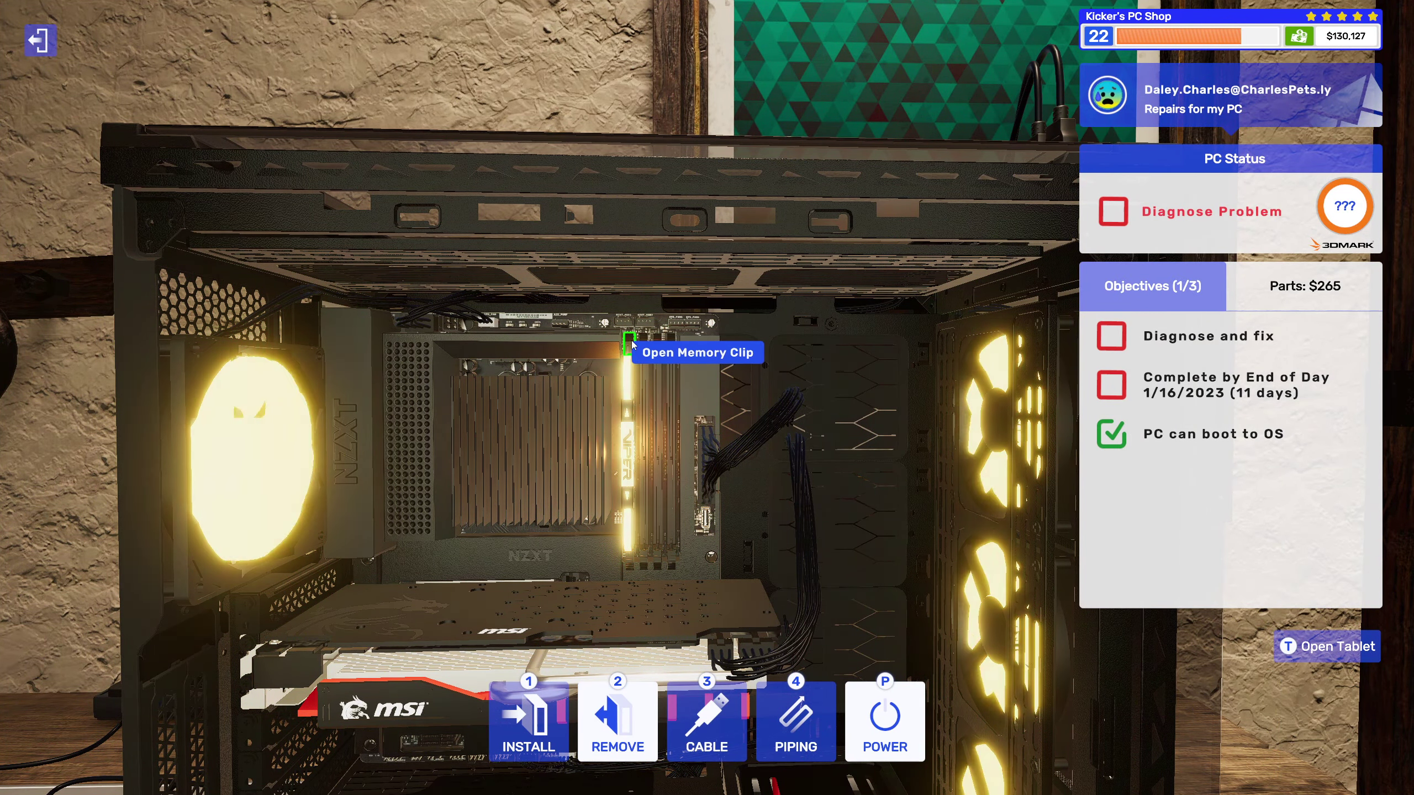
click(628, 565)
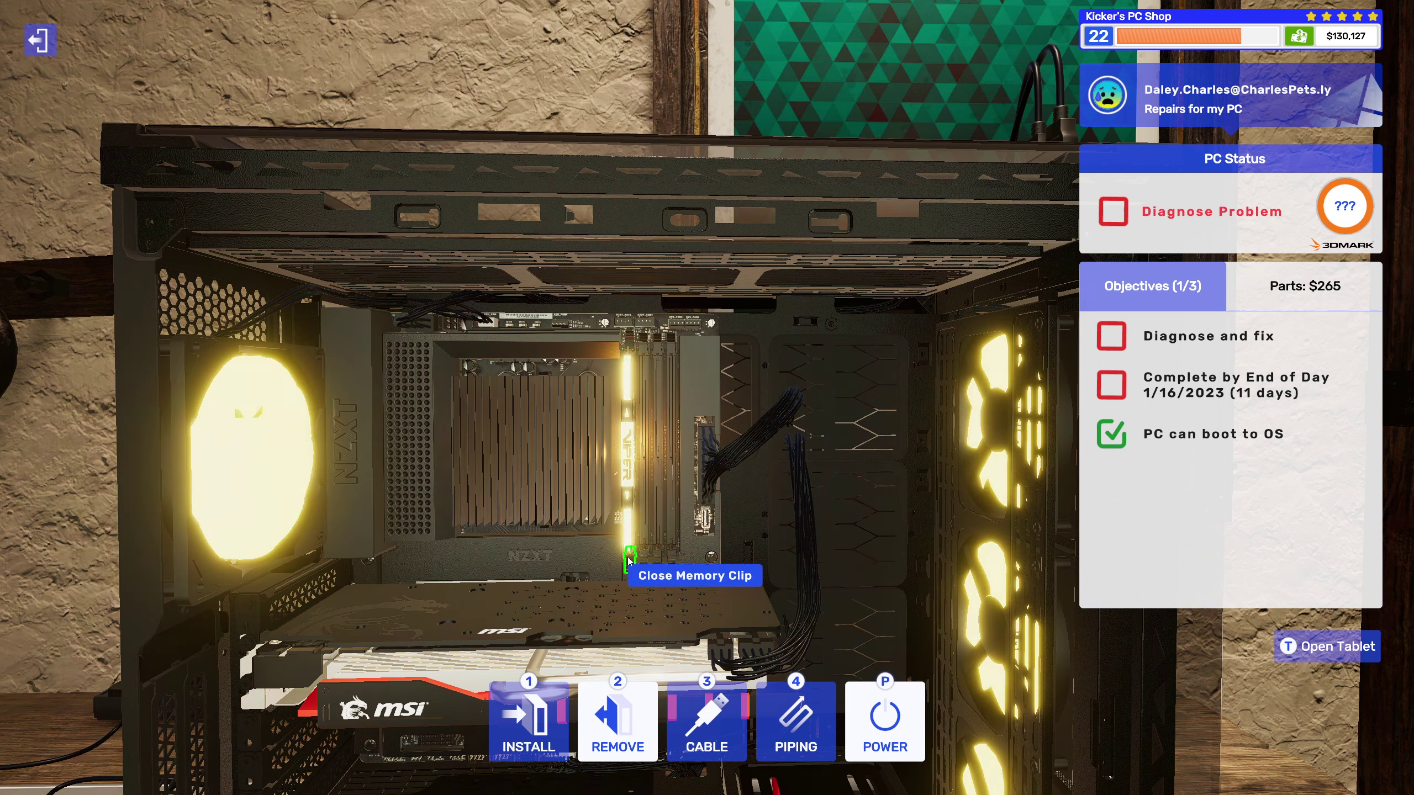
click(630, 519)
click(517, 712)
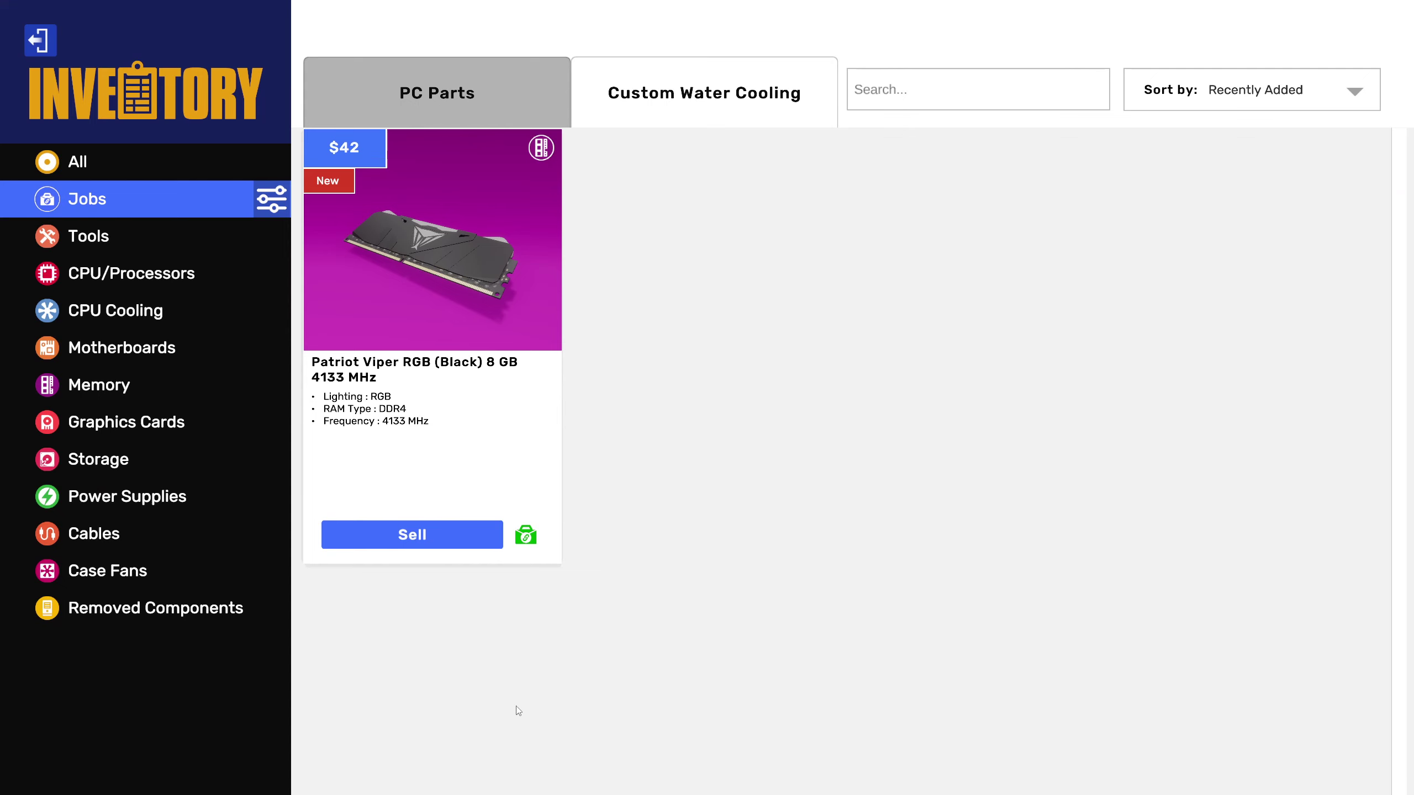
click(424, 319)
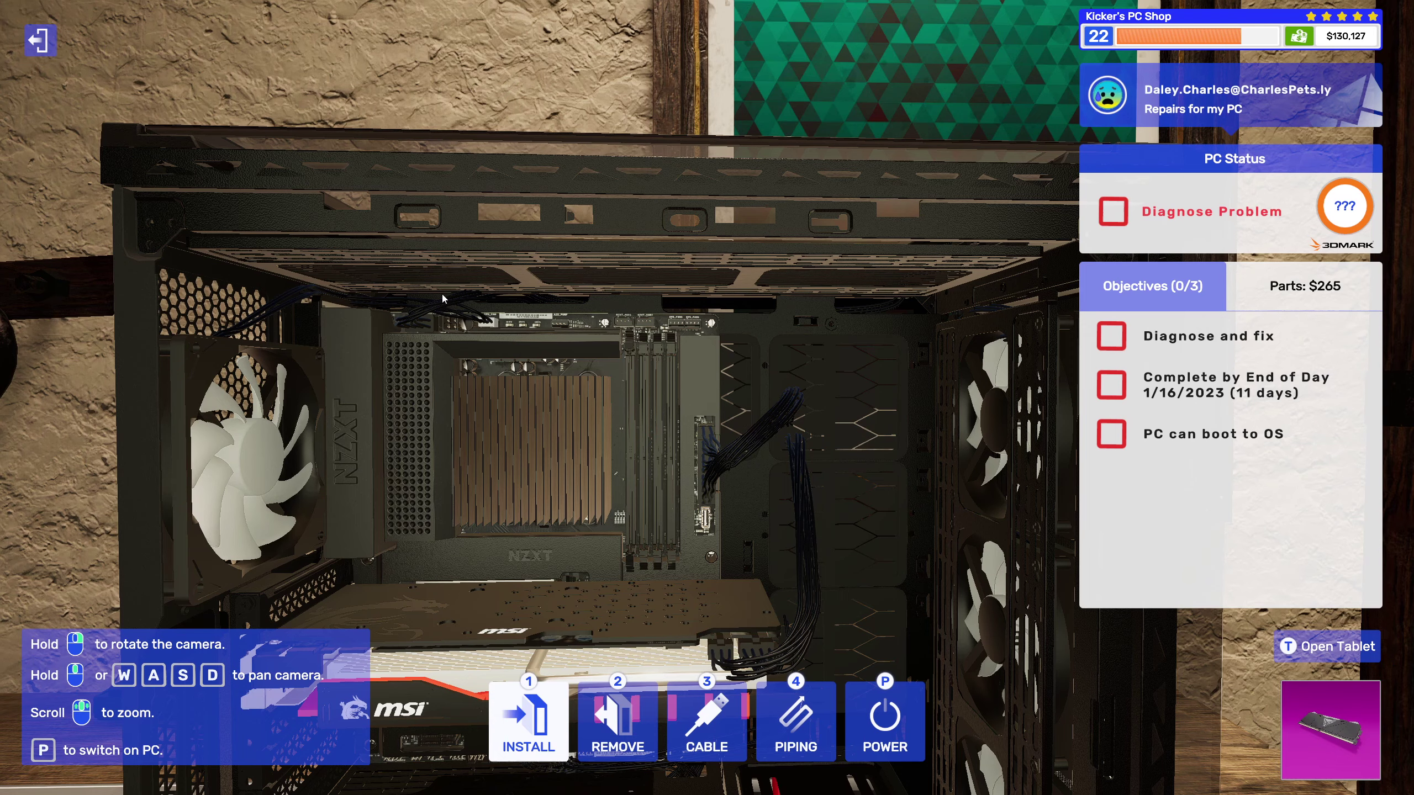
click(631, 468)
Step: Refit the side panel from removed components and power the PC on
key(2)
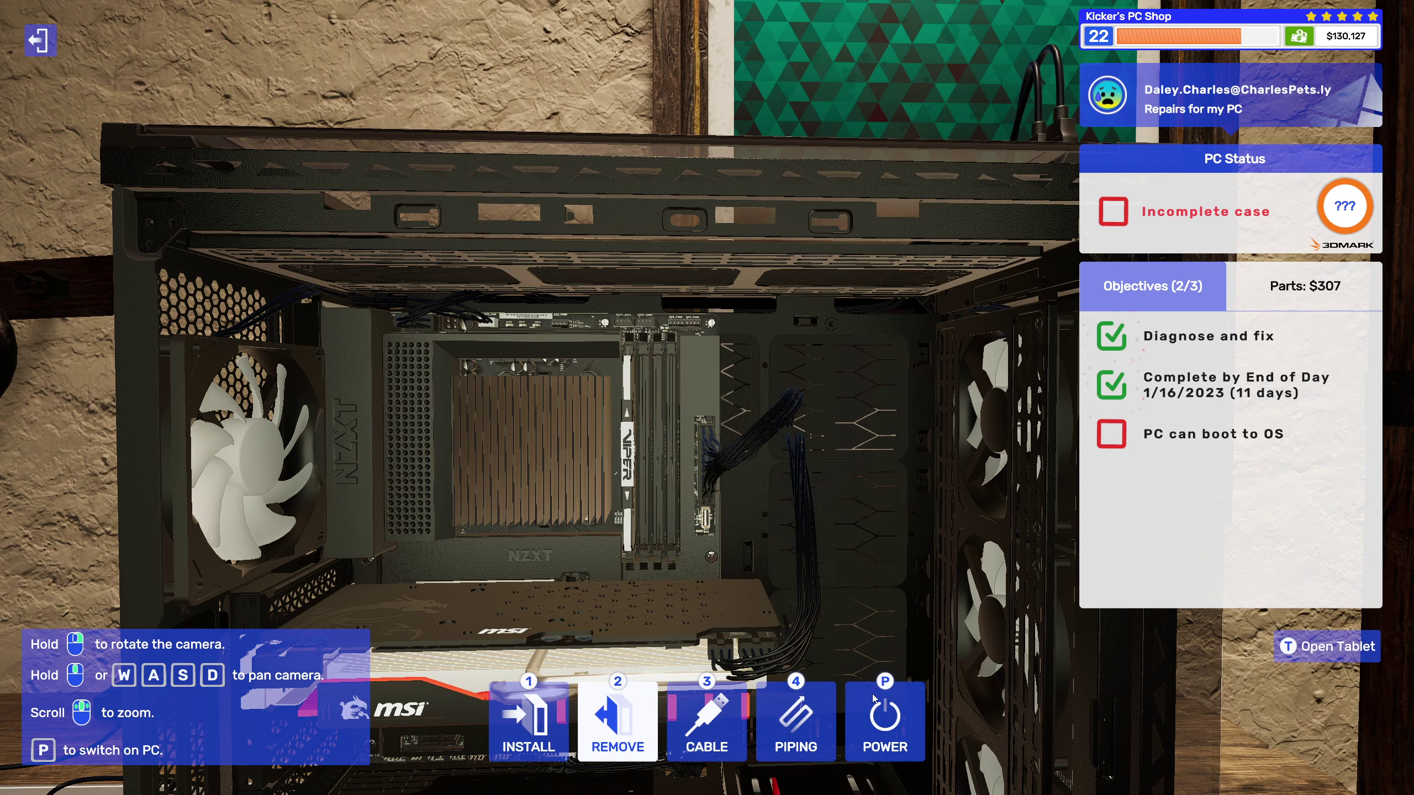
click(504, 743)
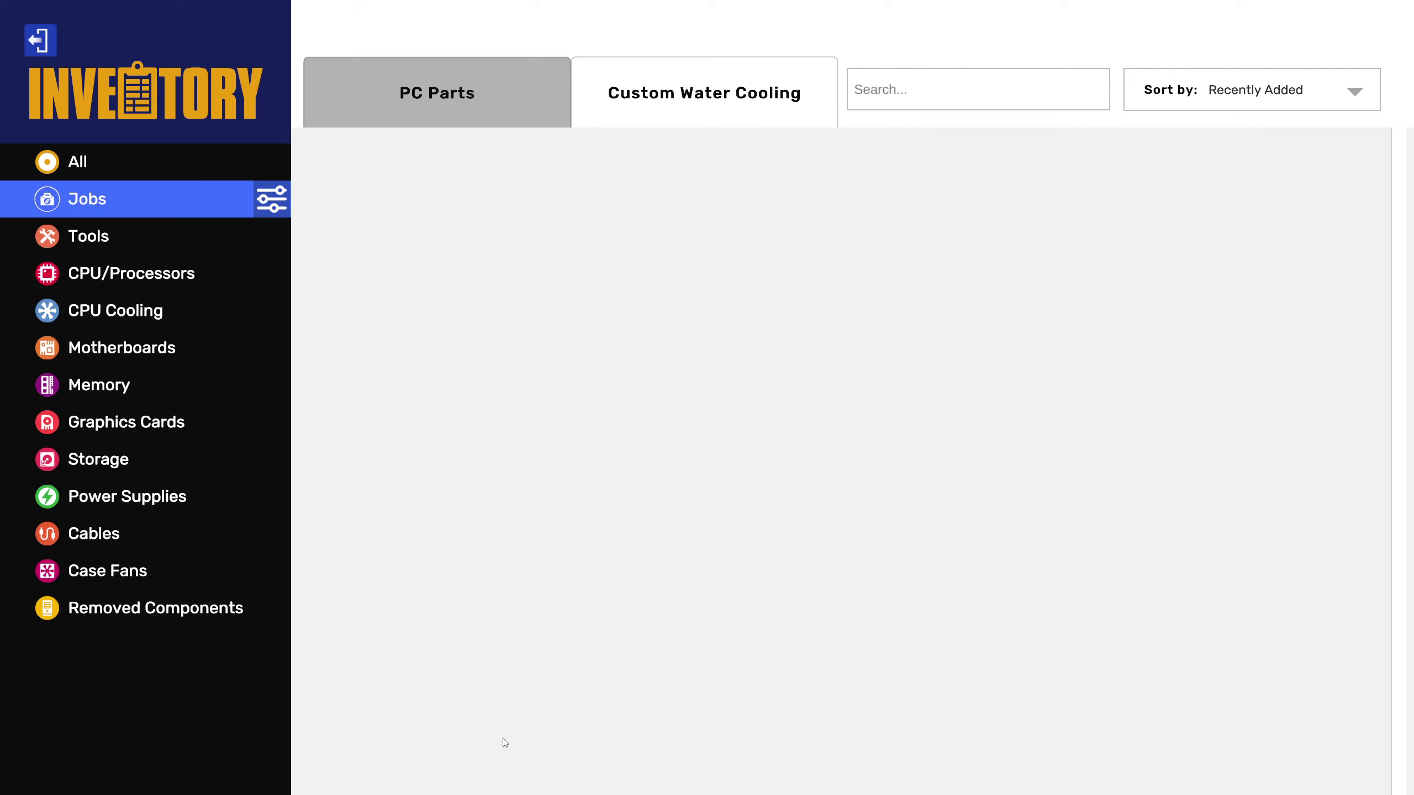
click(183, 614)
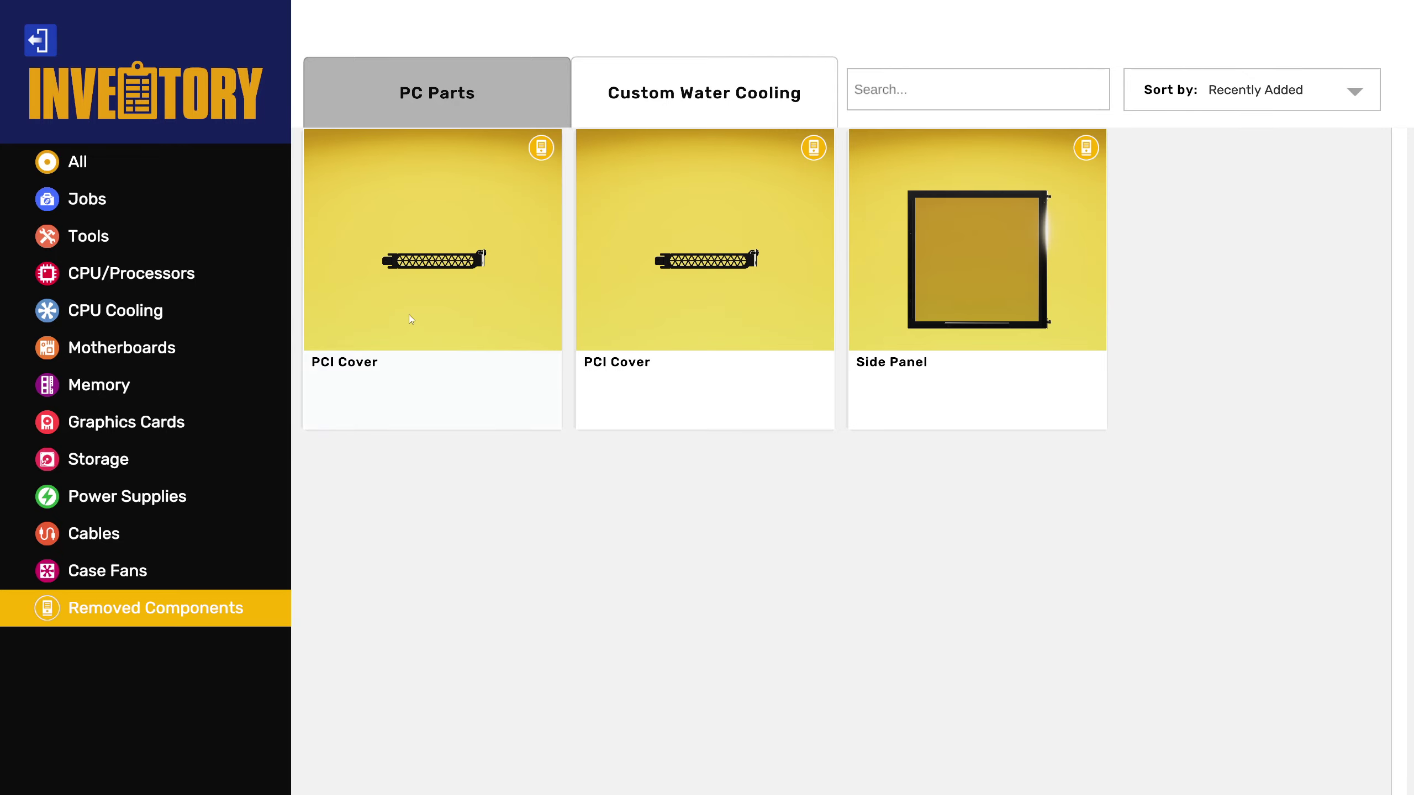
click(976, 285)
click(718, 421)
key(p)
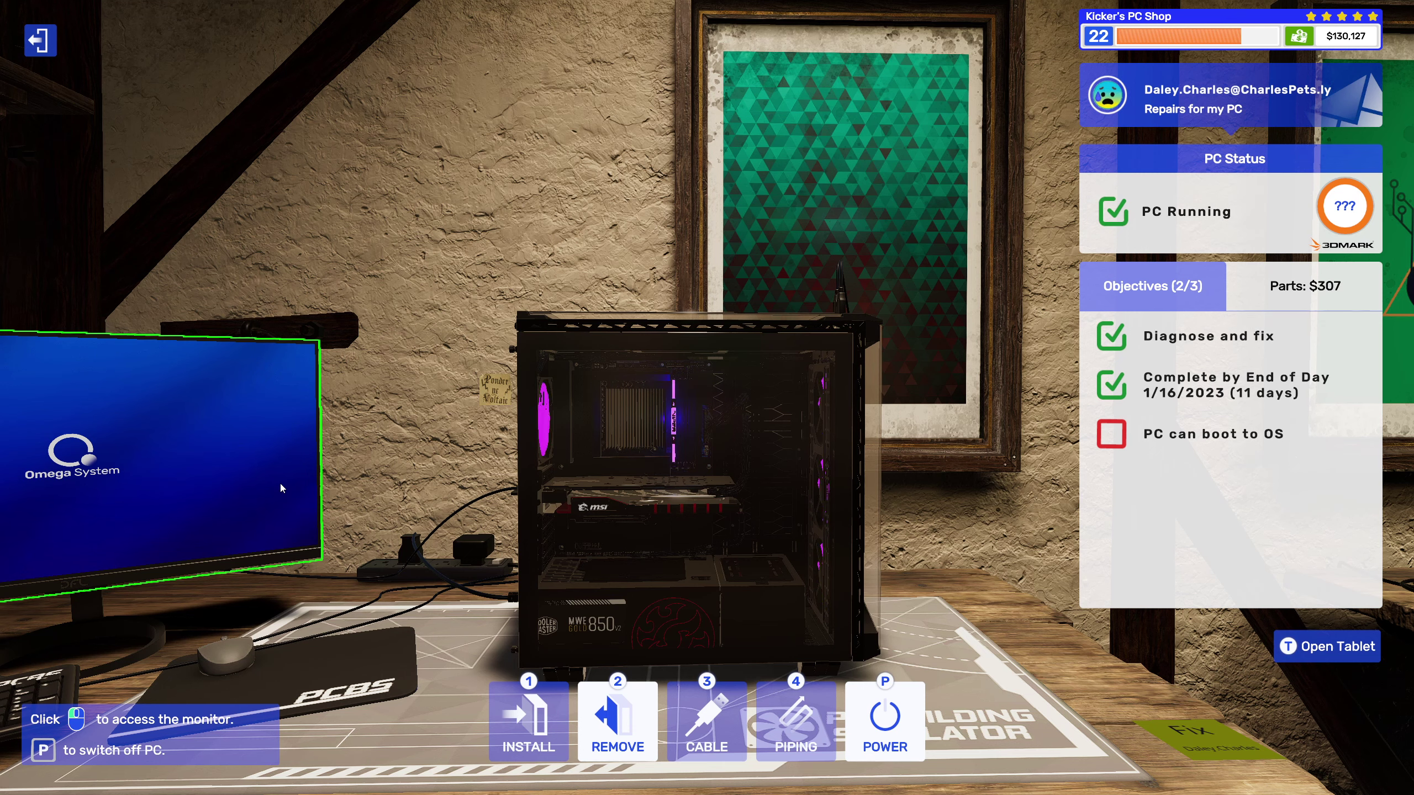
key(t)
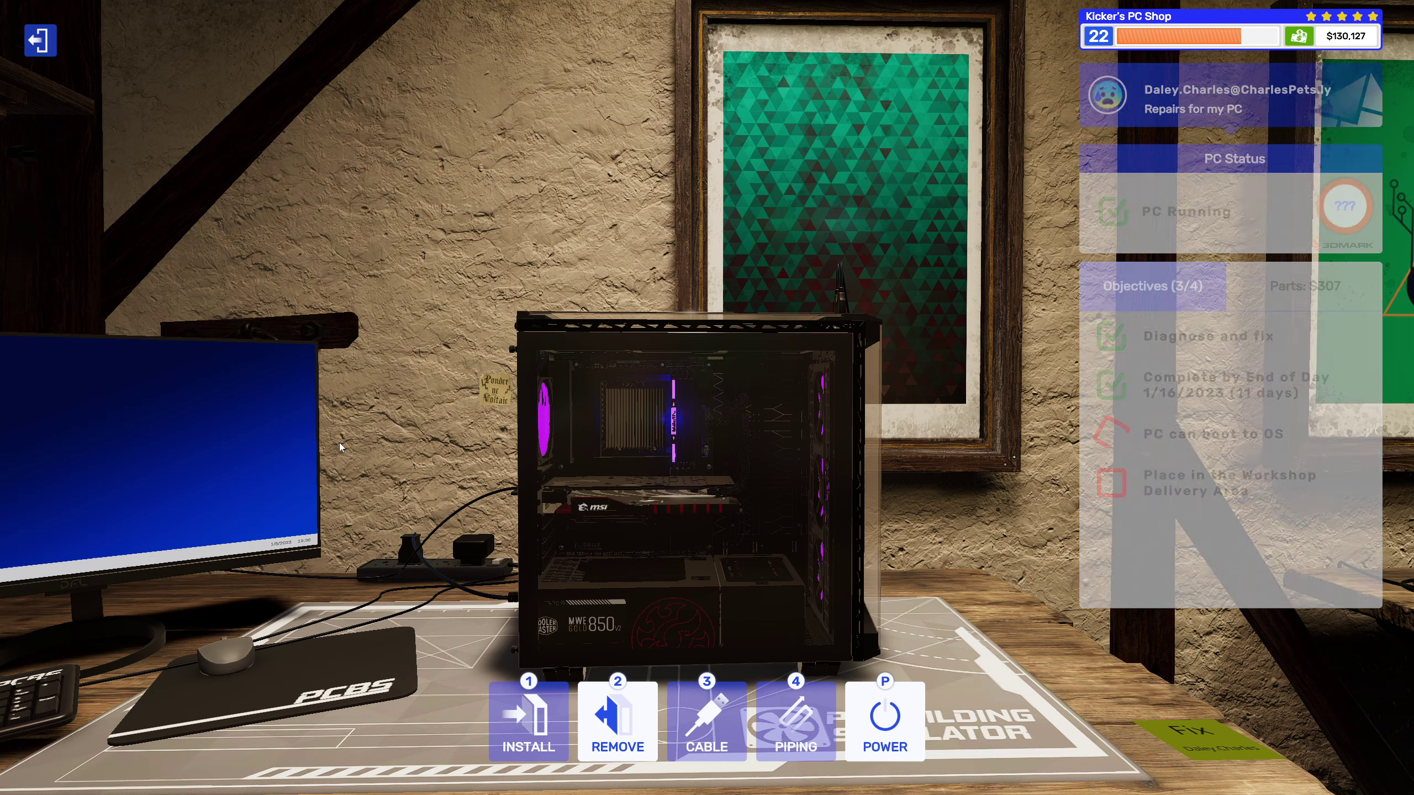
click(335, 161)
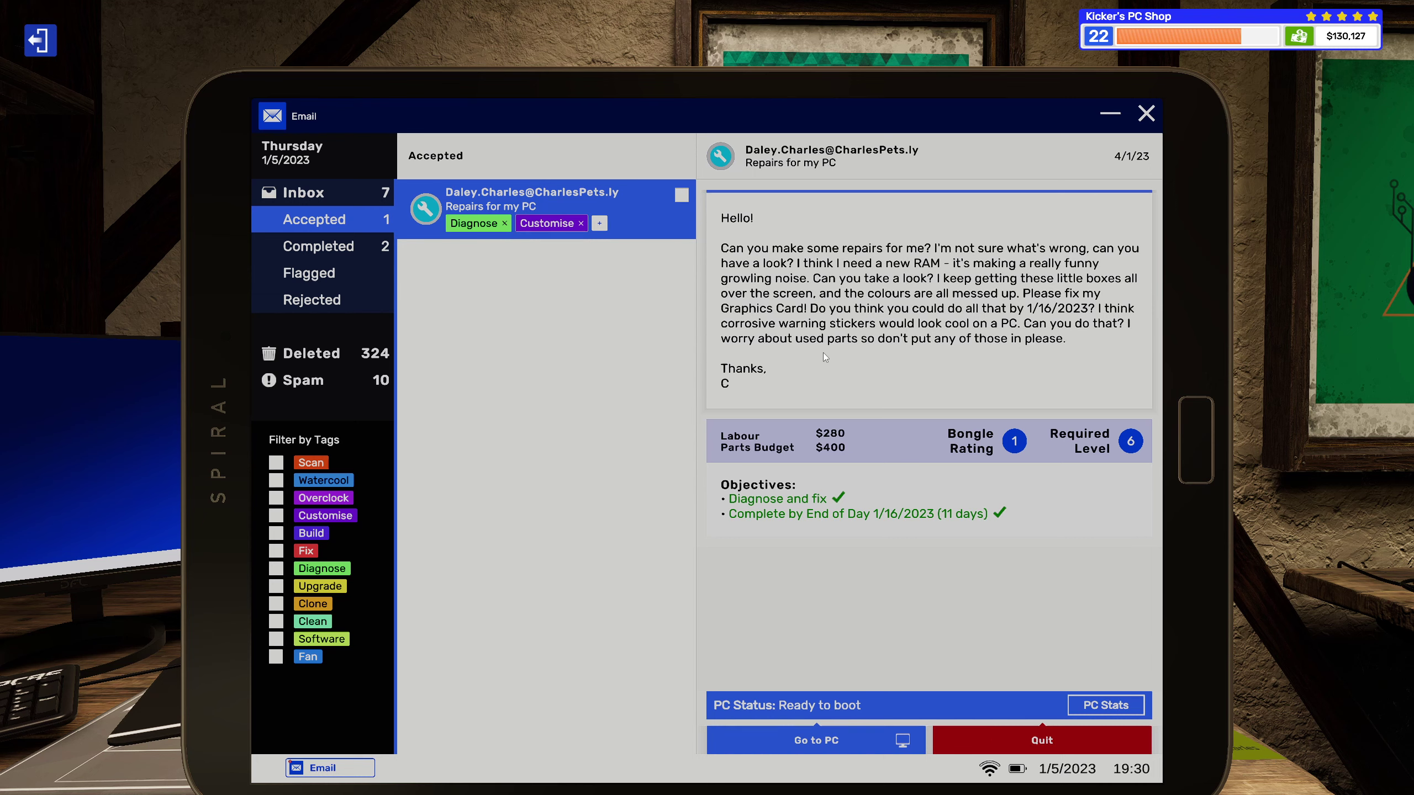
Step: Plug the software USB drive from Tools into the PC's USB port
key(t)
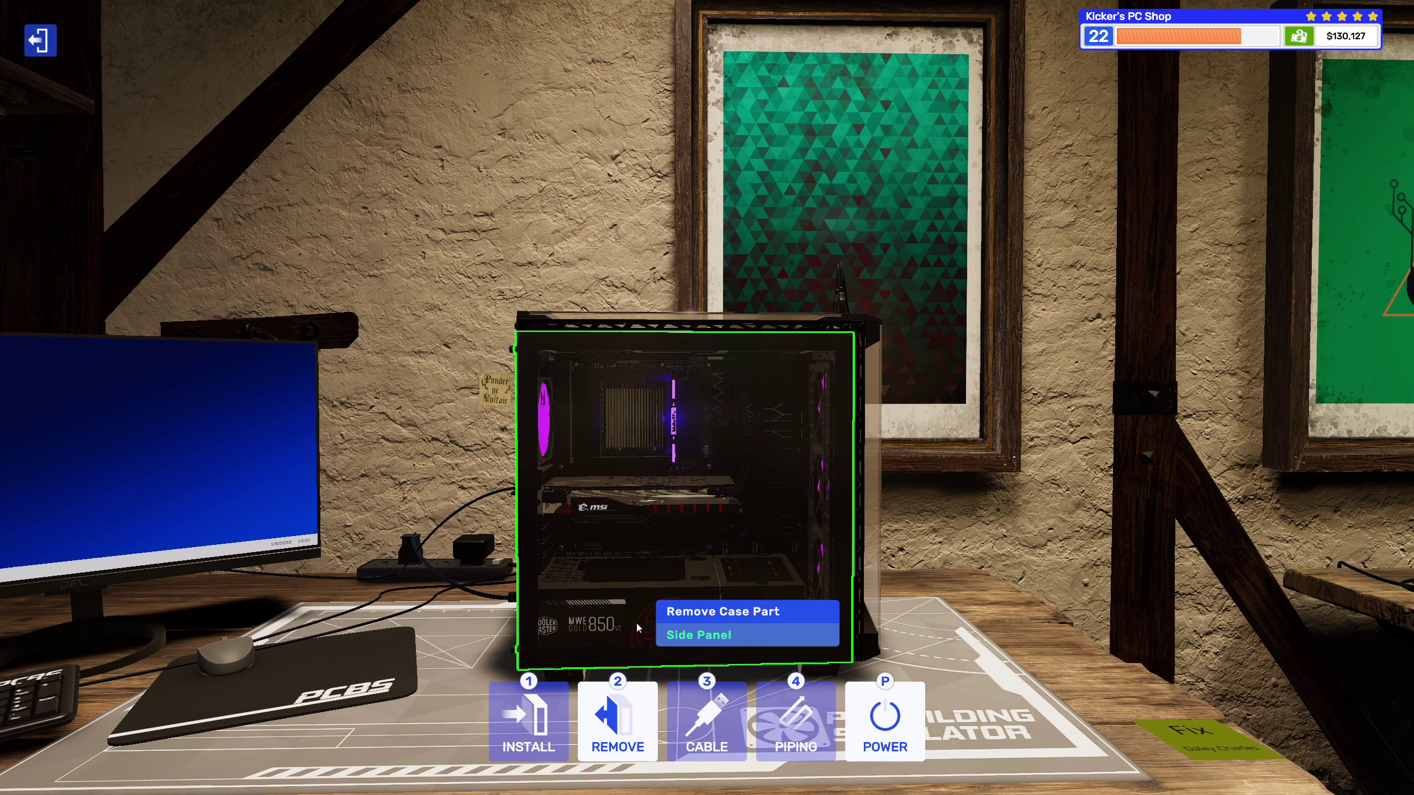
click(533, 719)
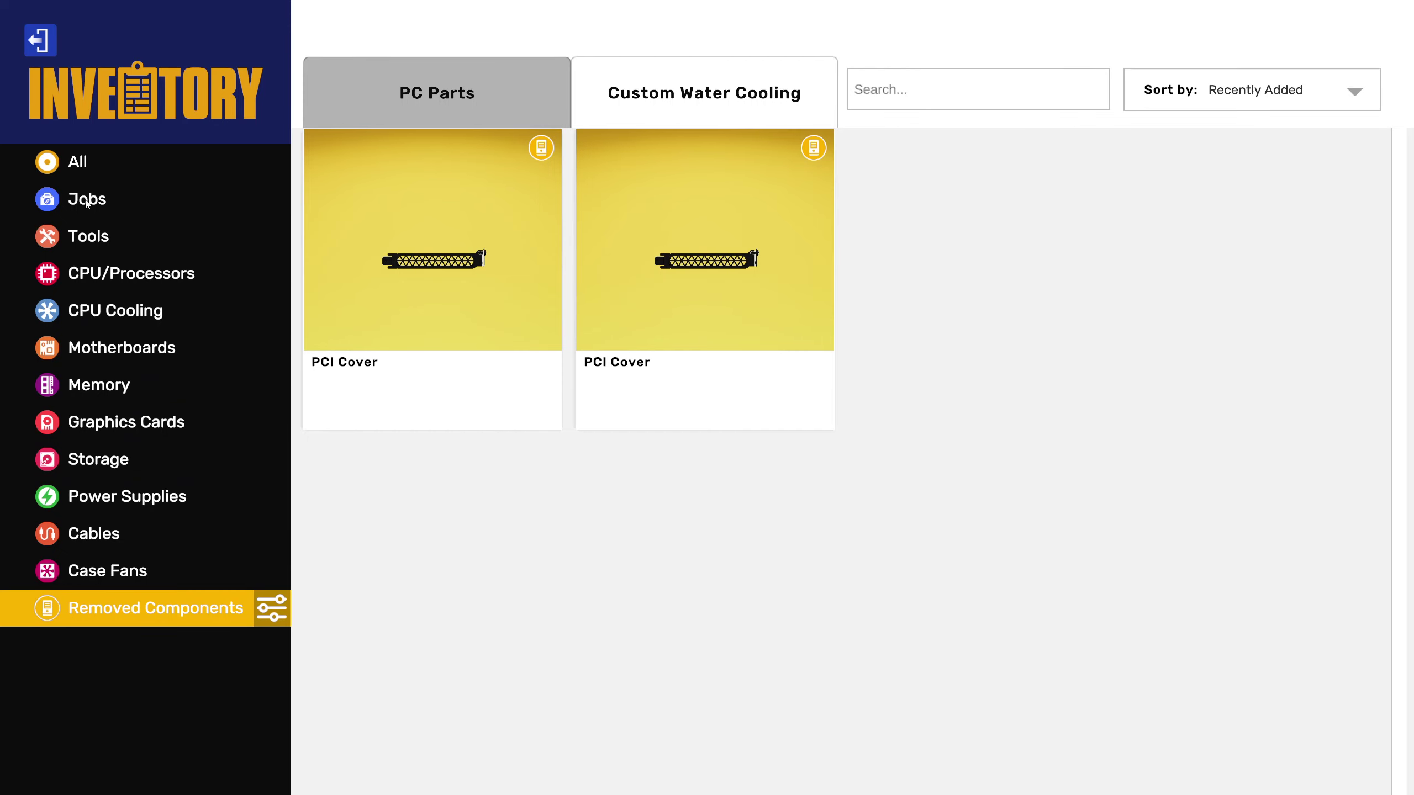
click(96, 241)
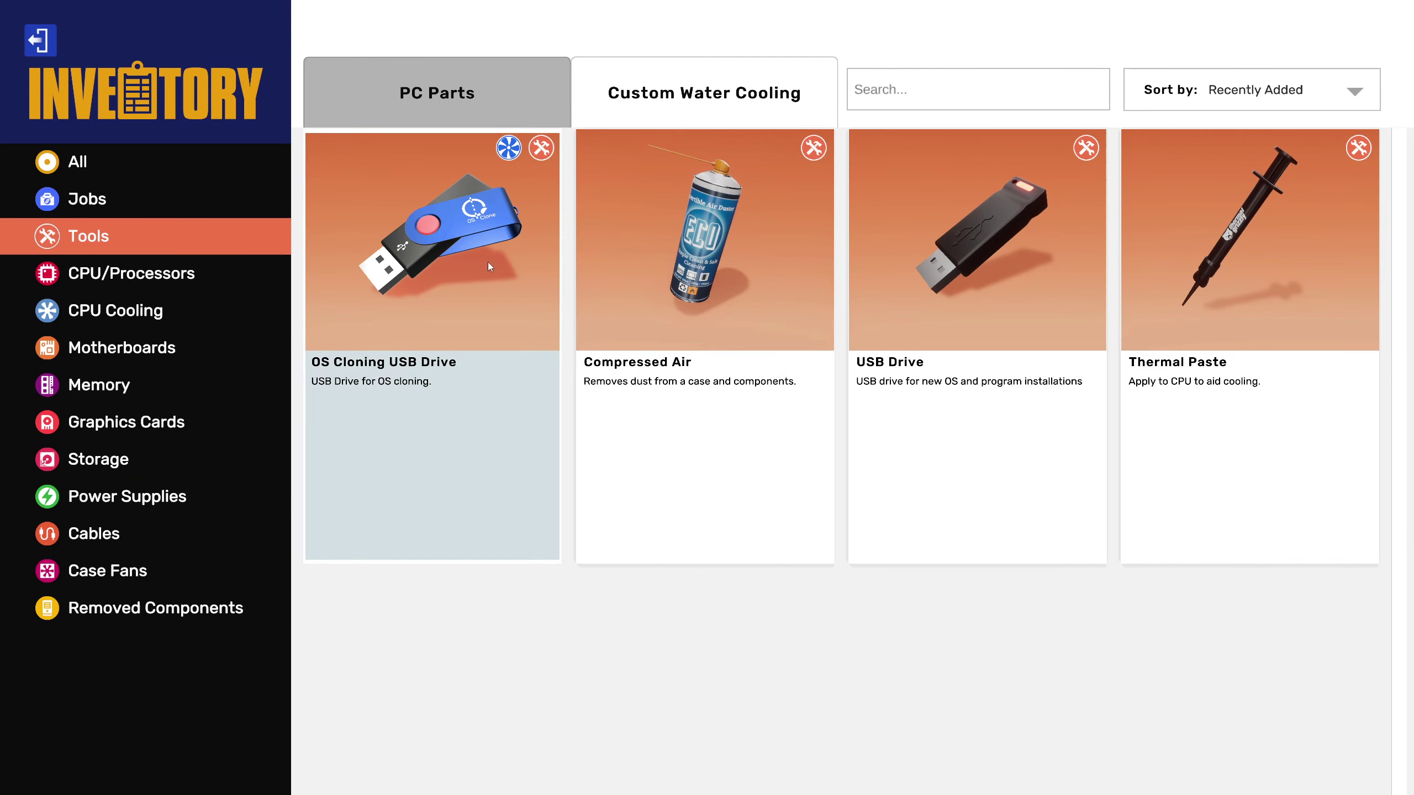
click(1035, 262)
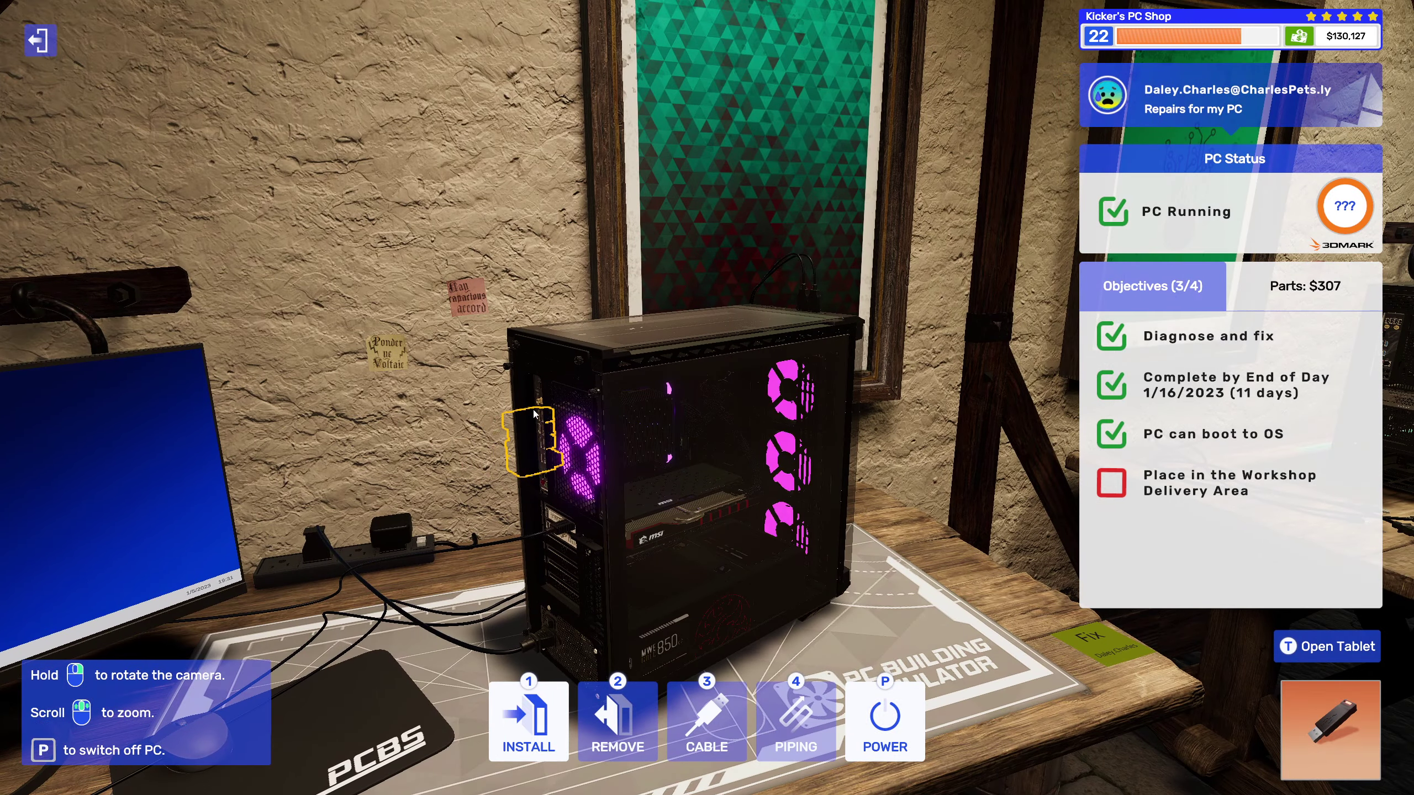
click(529, 419)
Step: Install Virus Scanner through Add/Remove Programs on the PC's desktop
click(177, 486)
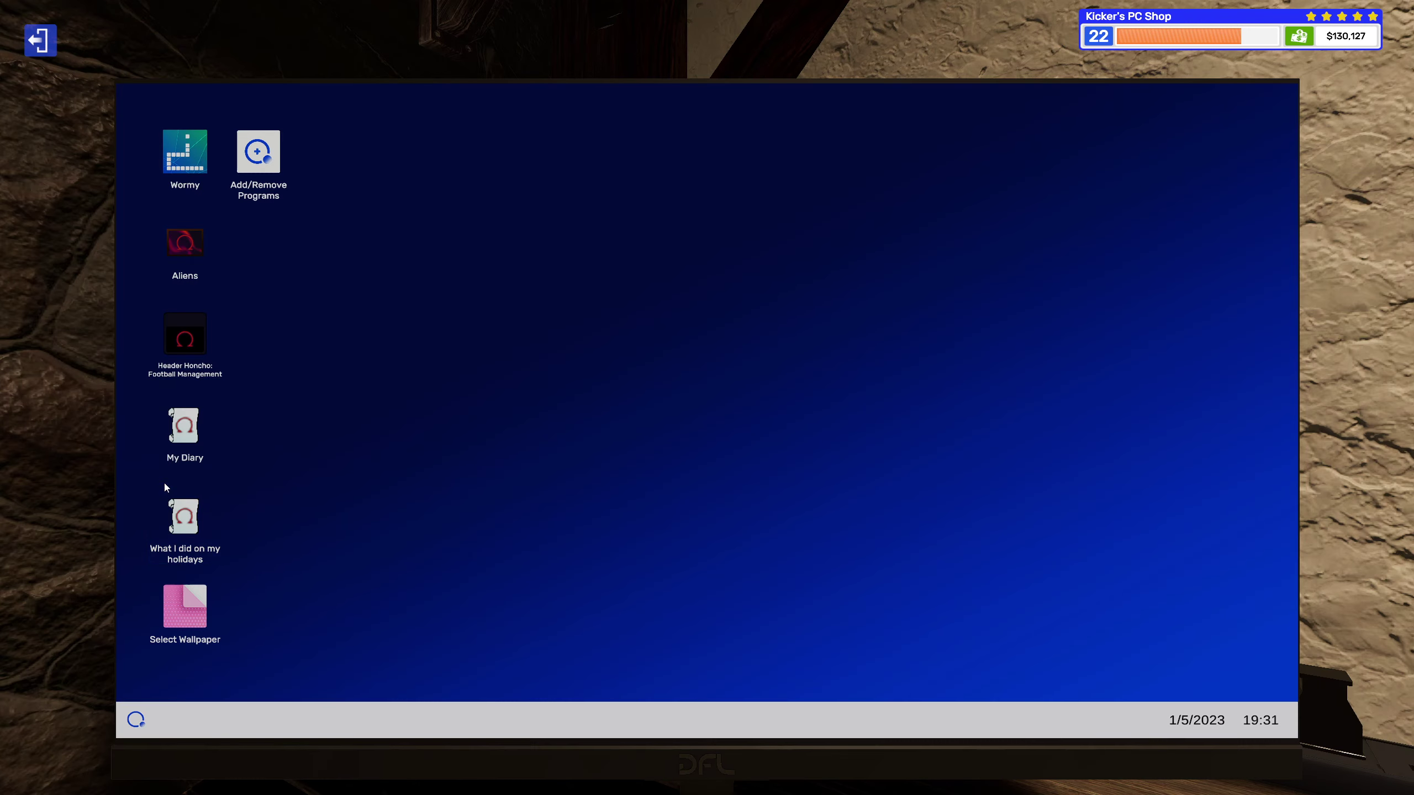
double_click(272, 167)
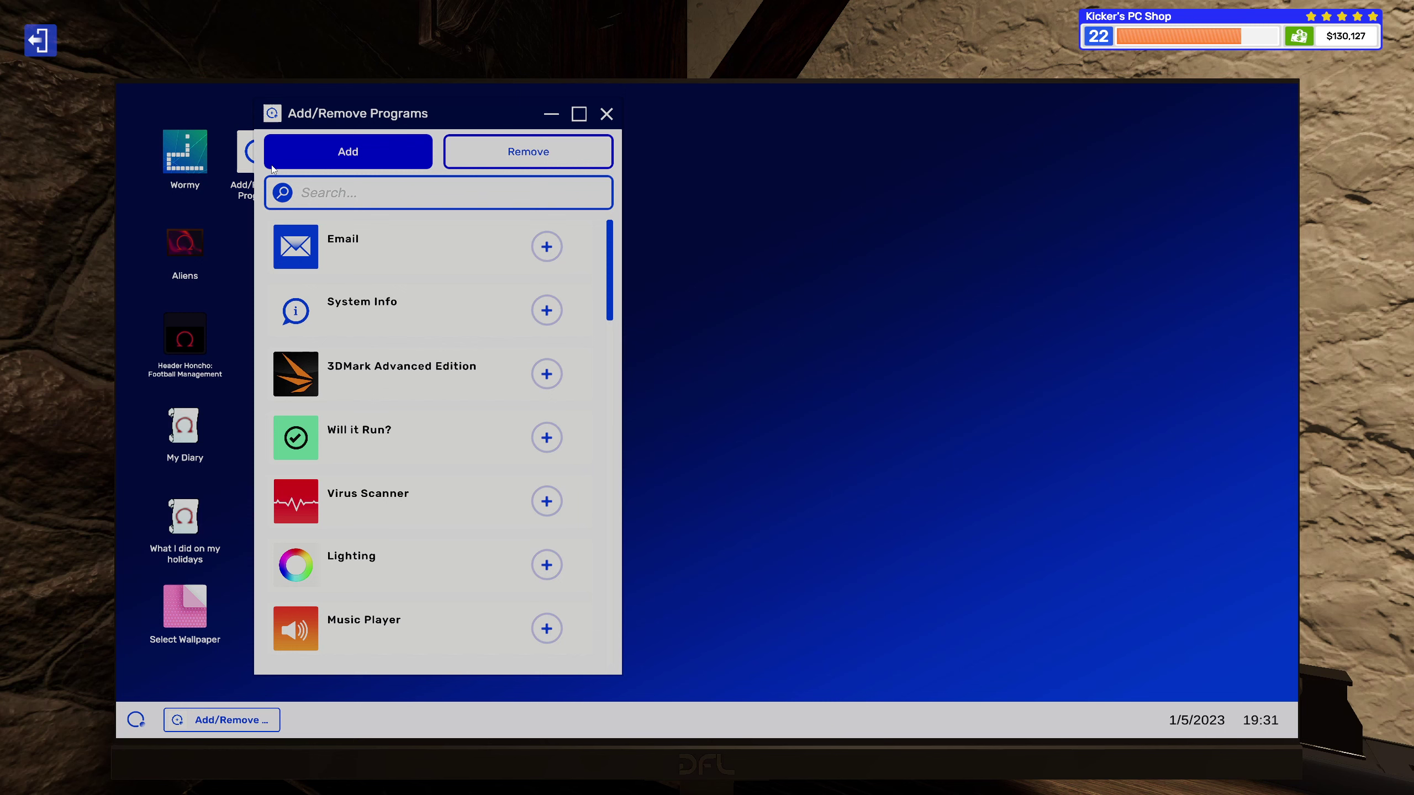
click(547, 502)
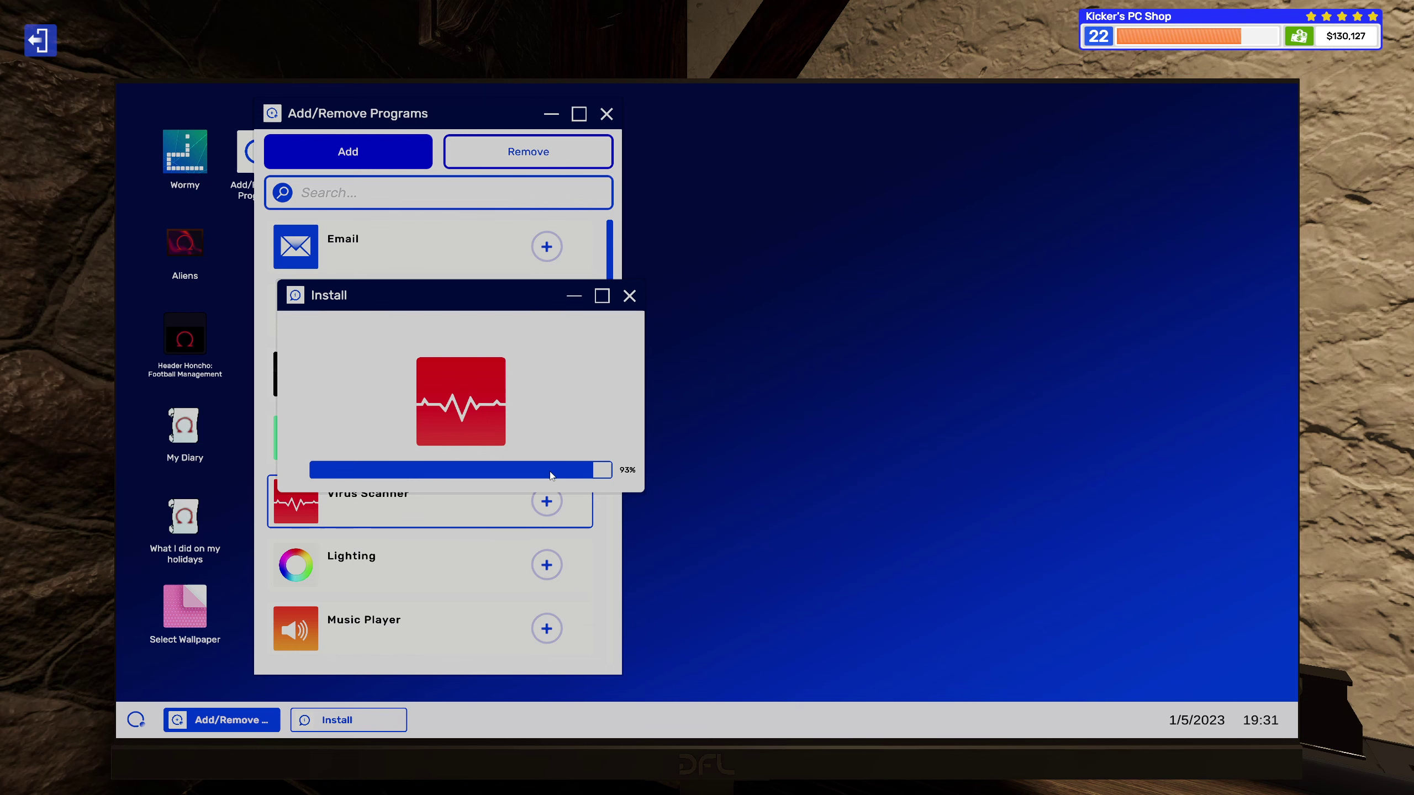
click(609, 115)
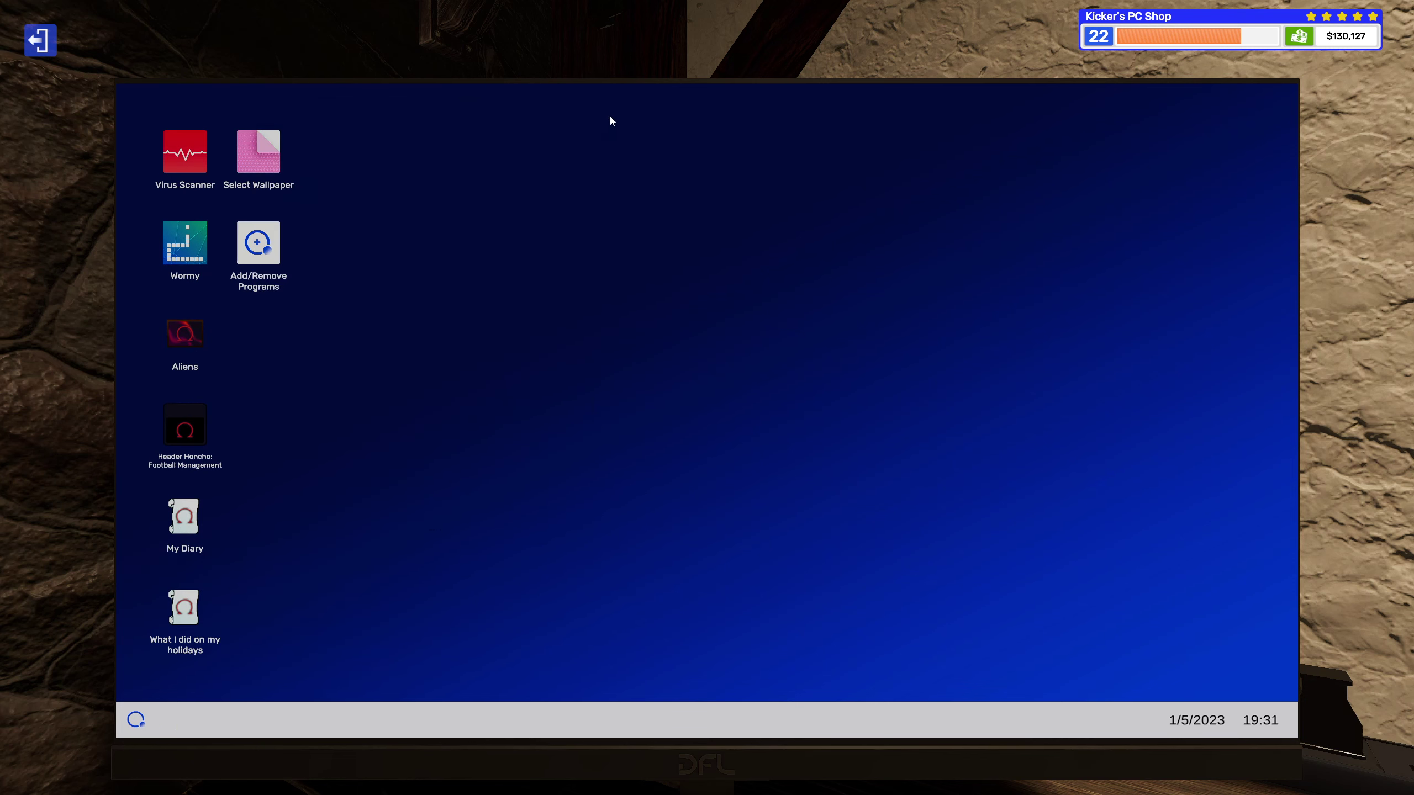
Step: Run a Virus Scanner scan, which finds zero infected files
click(197, 153)
click(674, 360)
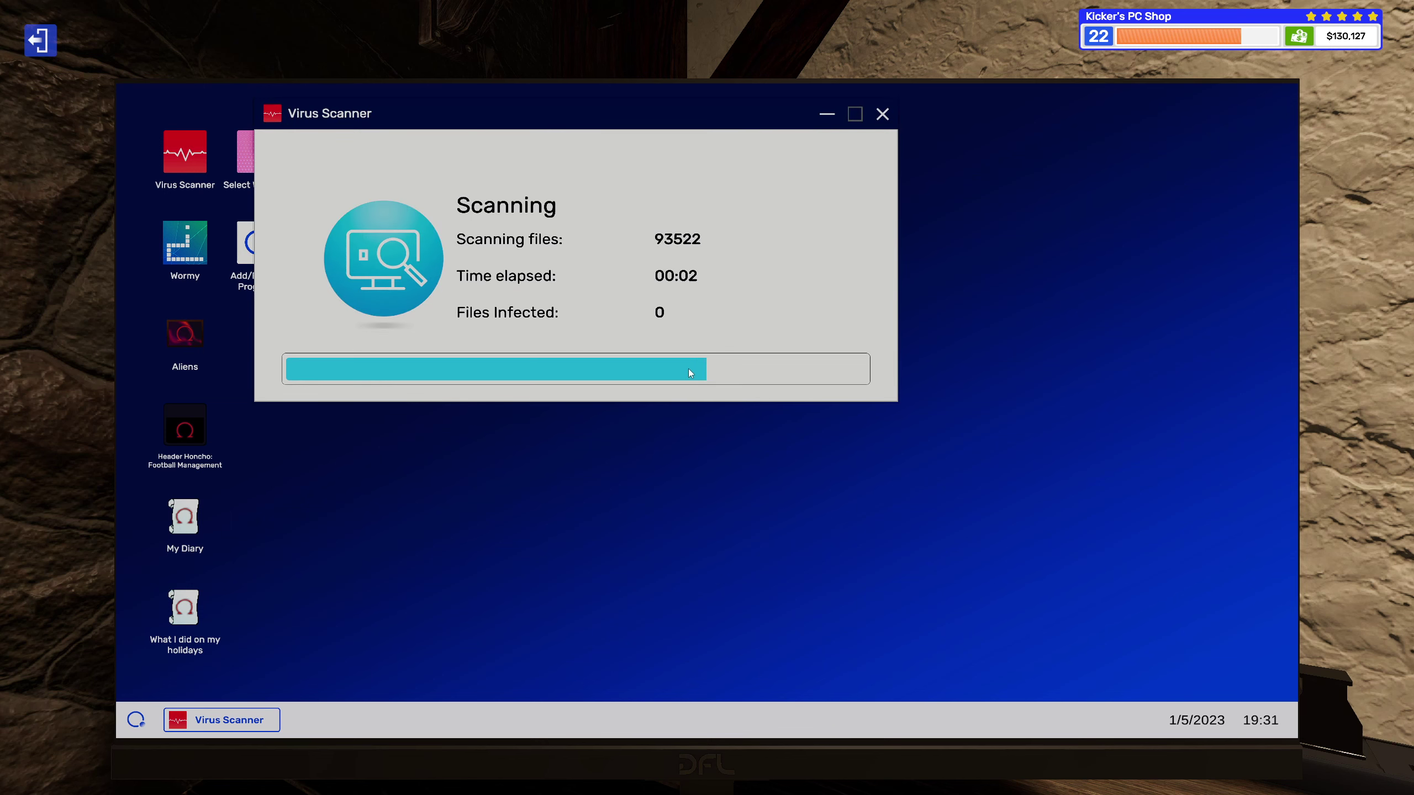
click(884, 115)
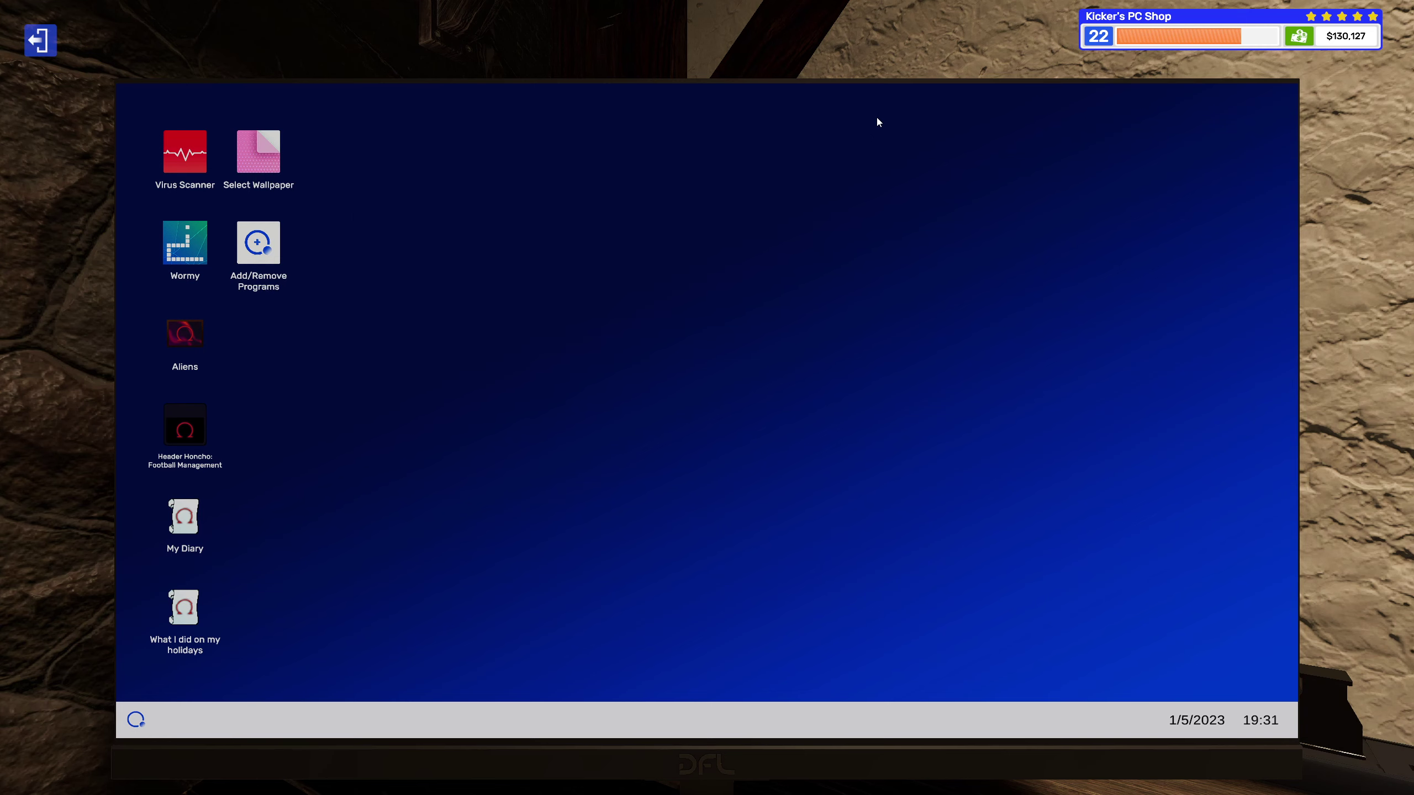
Step: Carry the repaired PC from the bench to the case-modding desk
key(Escape)
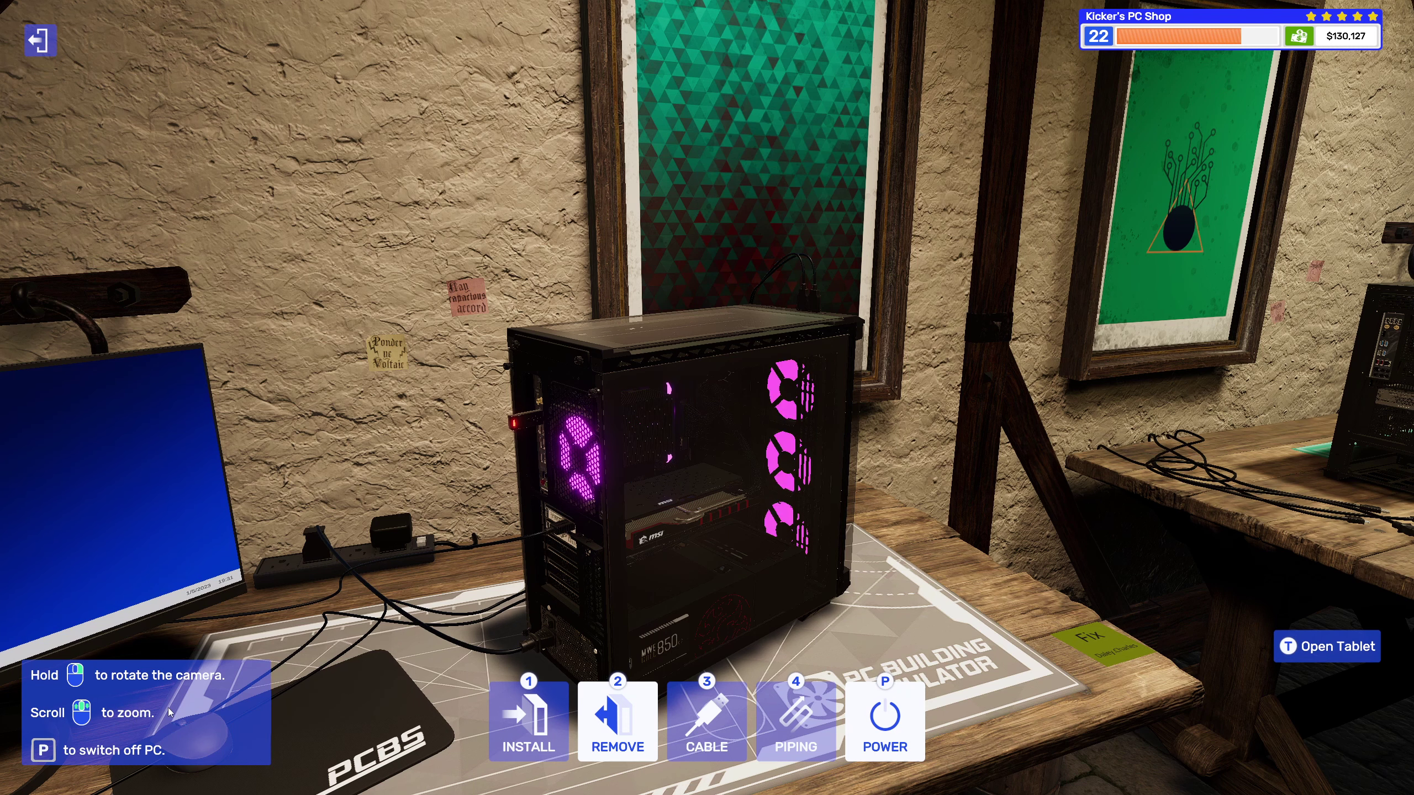
key(Escape)
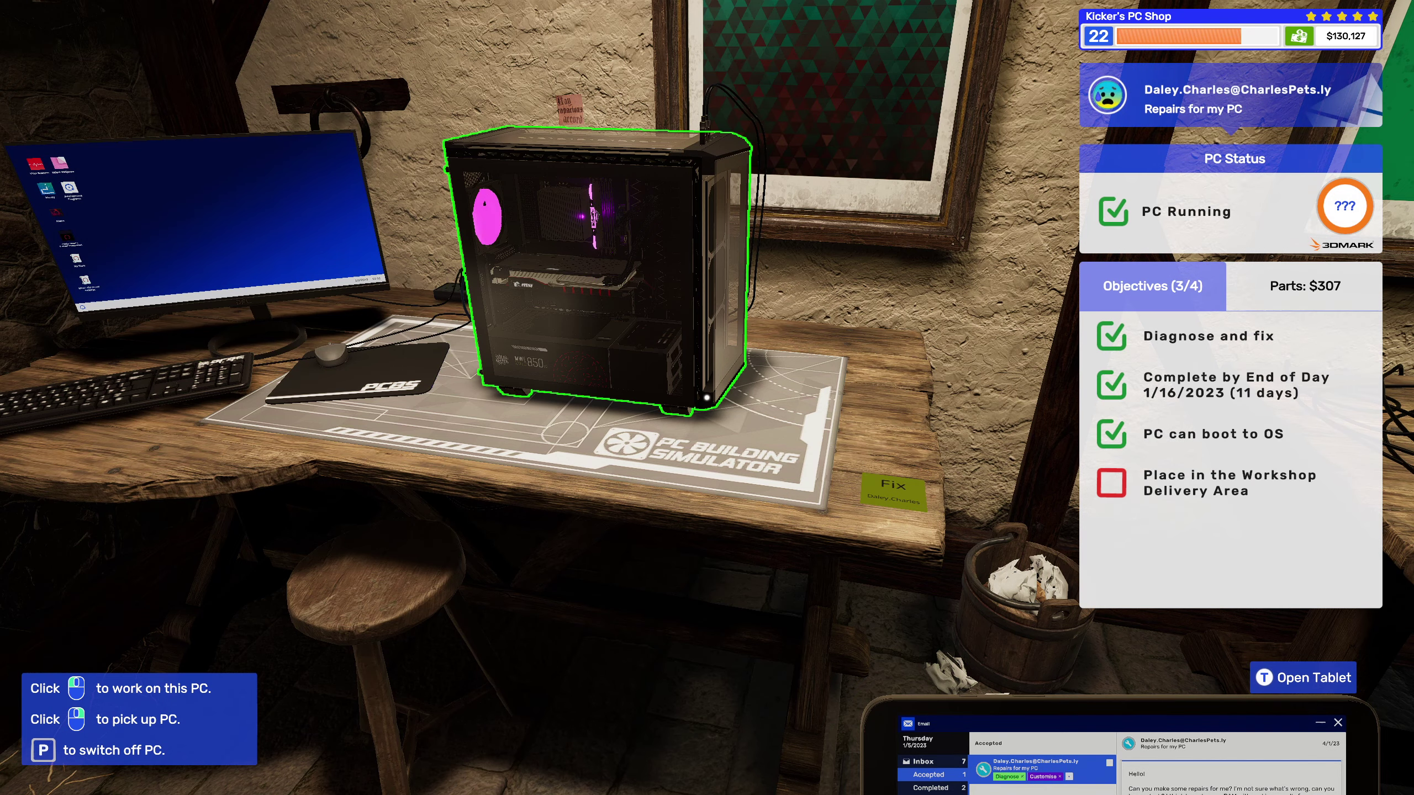
click(707, 398)
key(w)
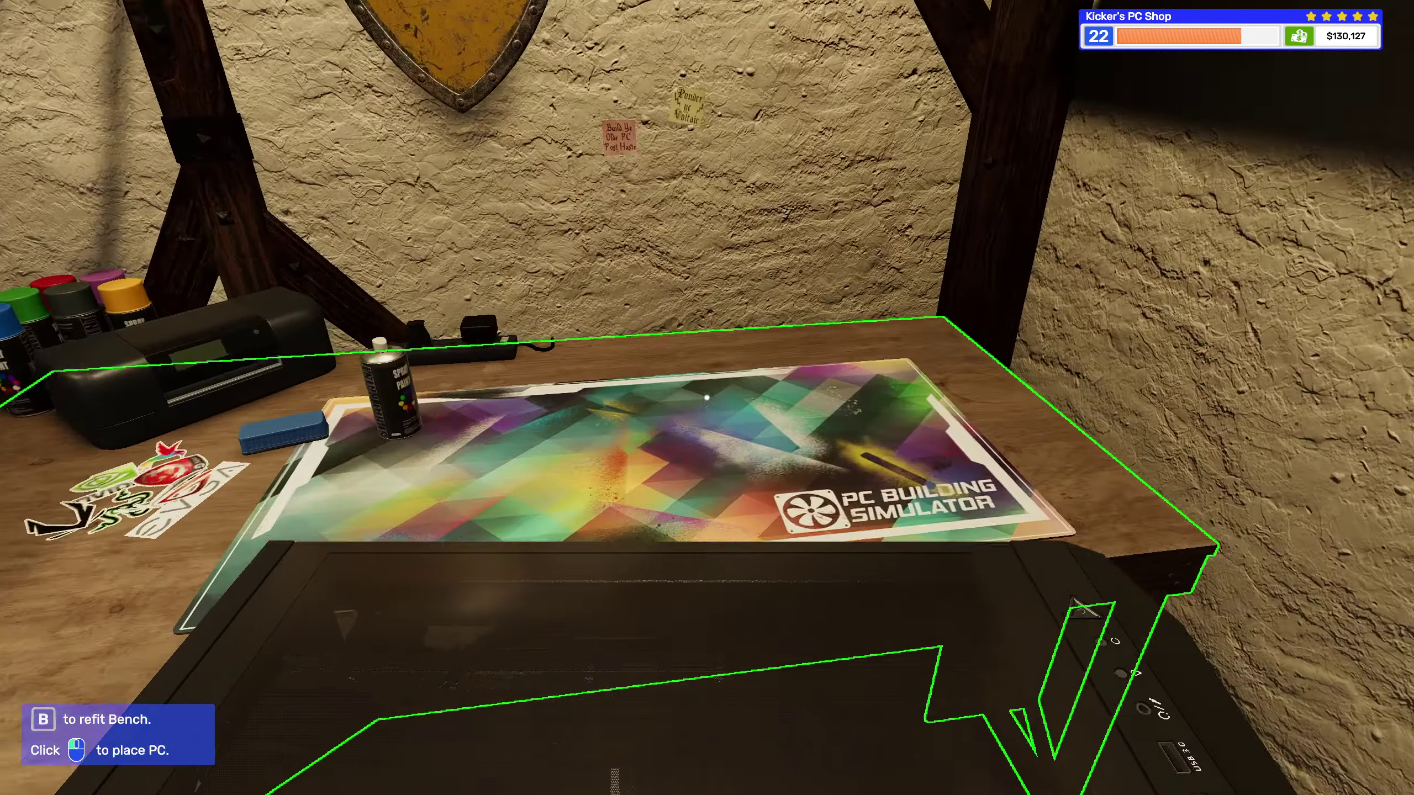
click(708, 398)
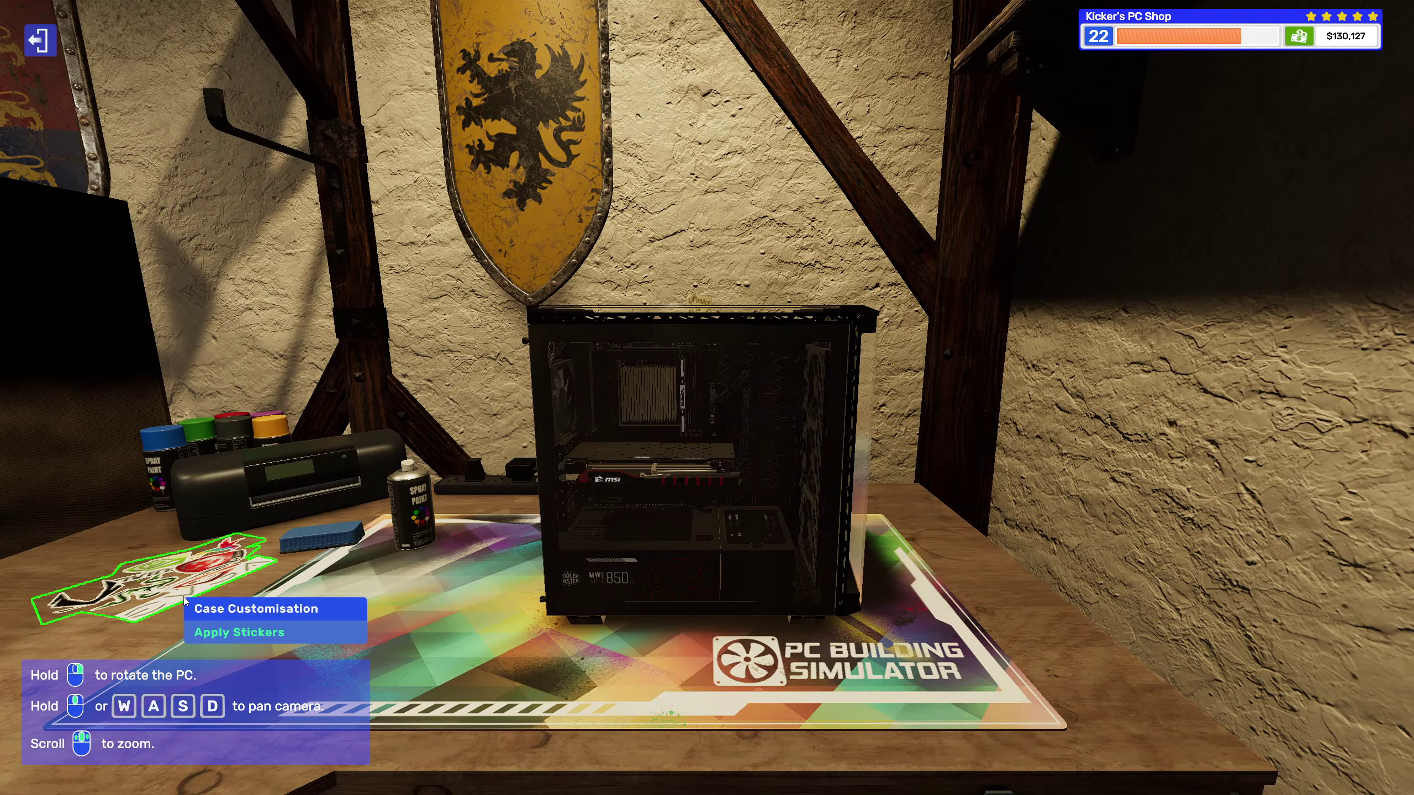
Step: Apply the red corrosive warning sticker to the PC's glass side panel
click(188, 626)
click(1101, 197)
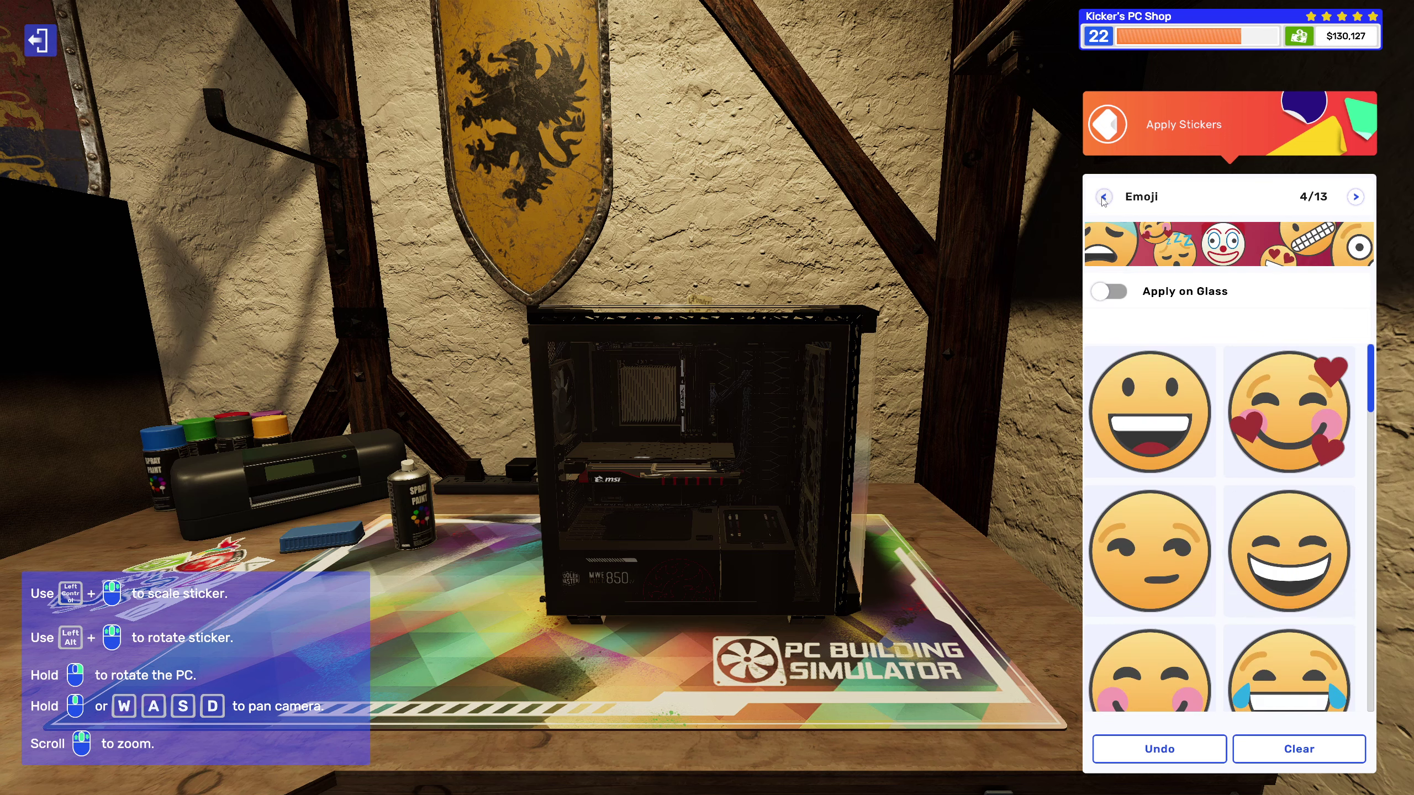
click(1149, 553)
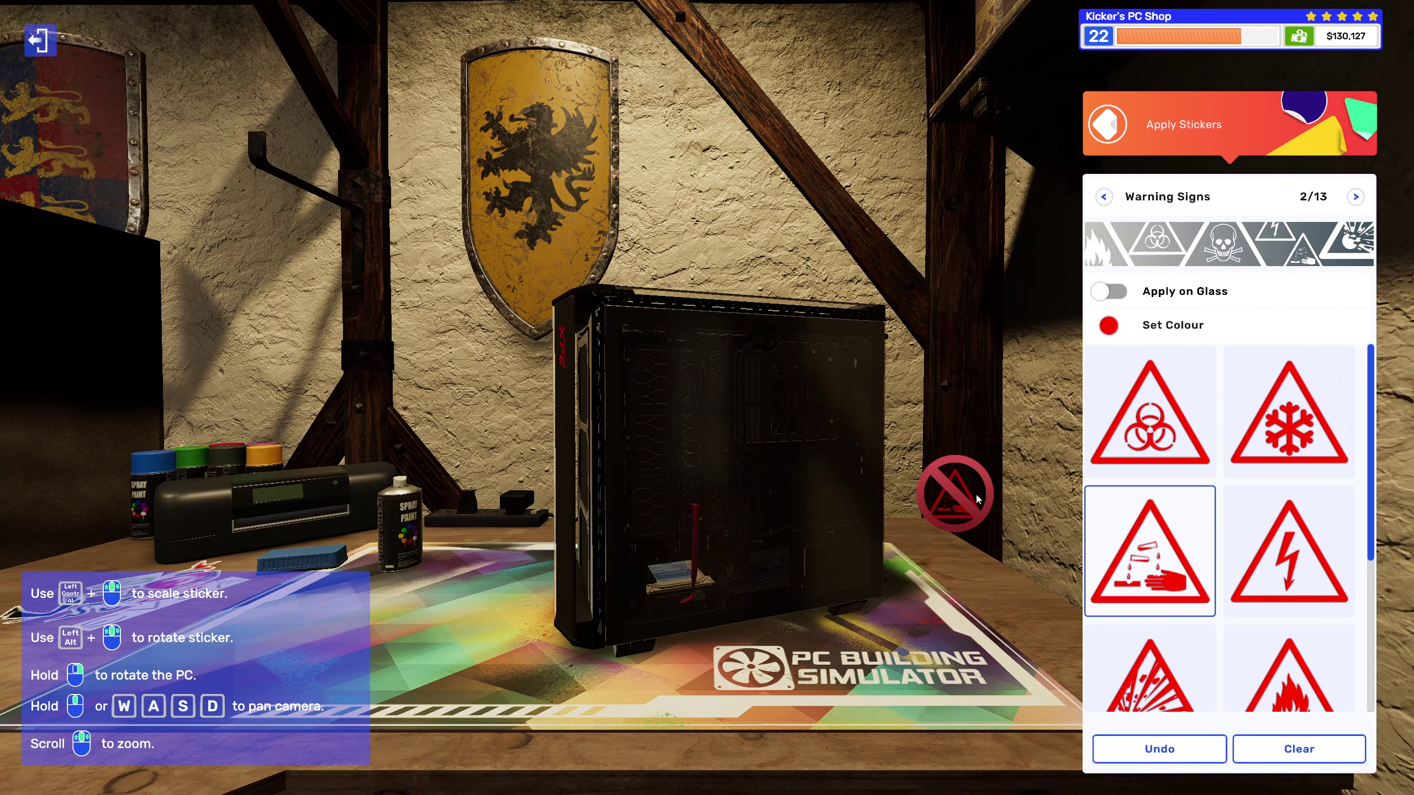
click(1109, 292)
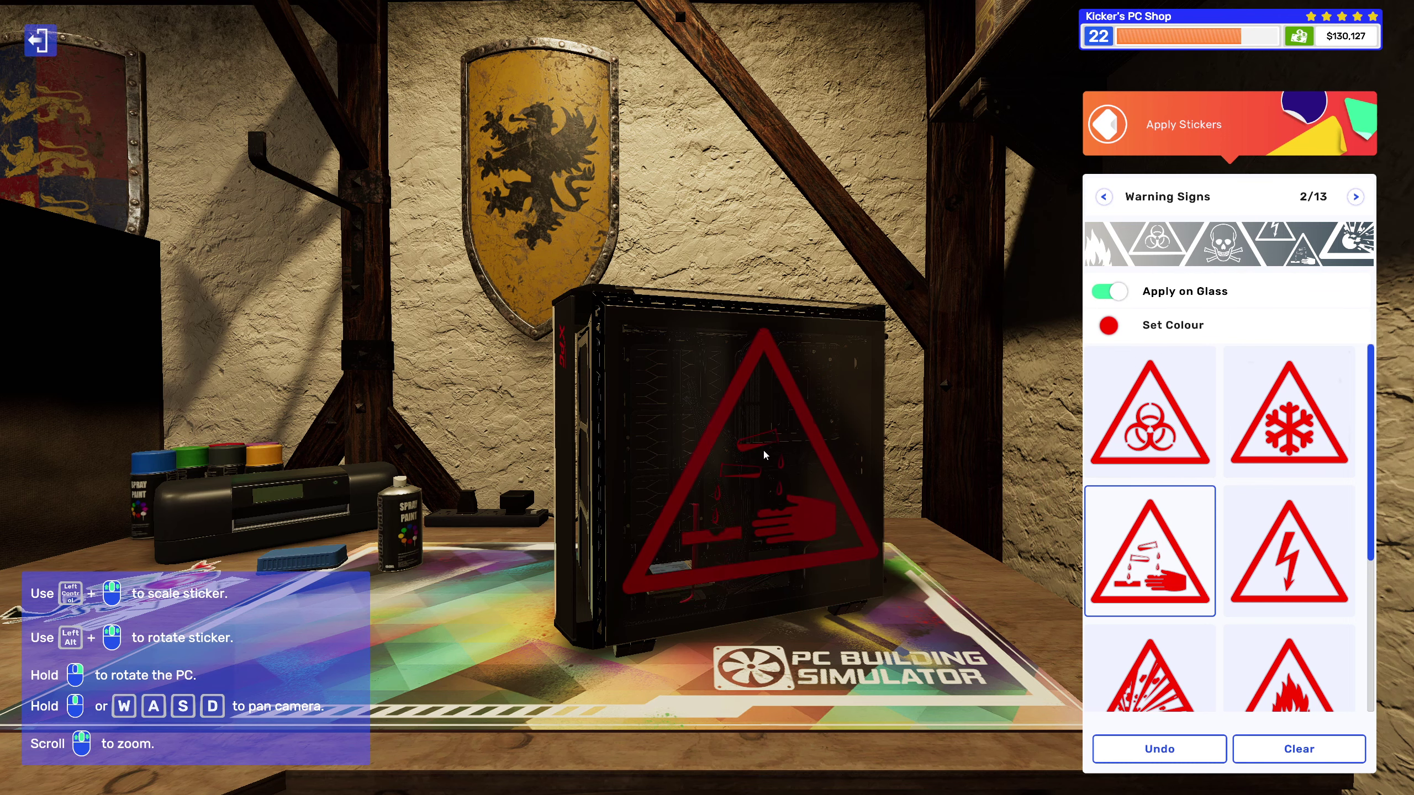
drag(739, 585, 910, 559)
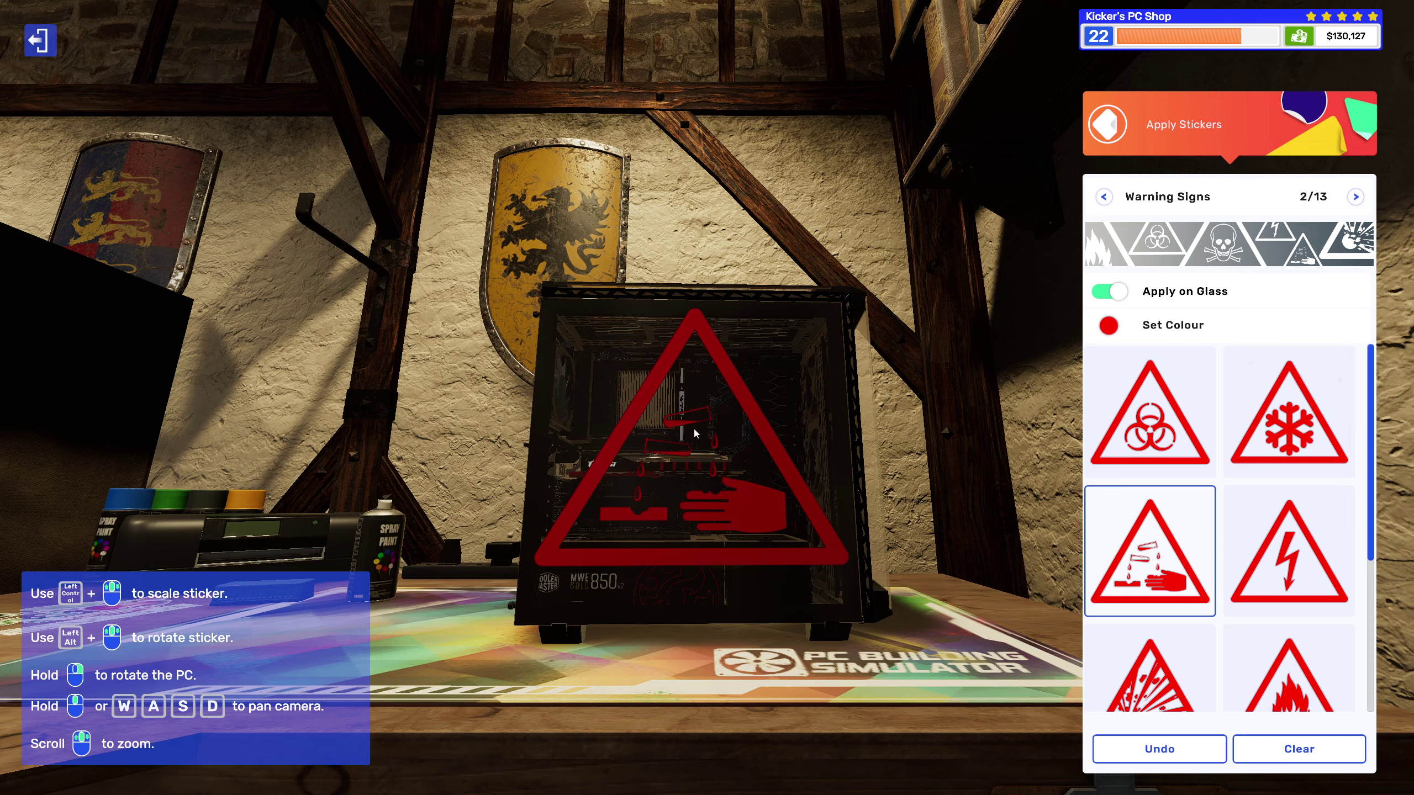
key(Escape)
Step: Deliver the stickered PC and collect payment, reaching $130,807 with five stars
click(708, 398)
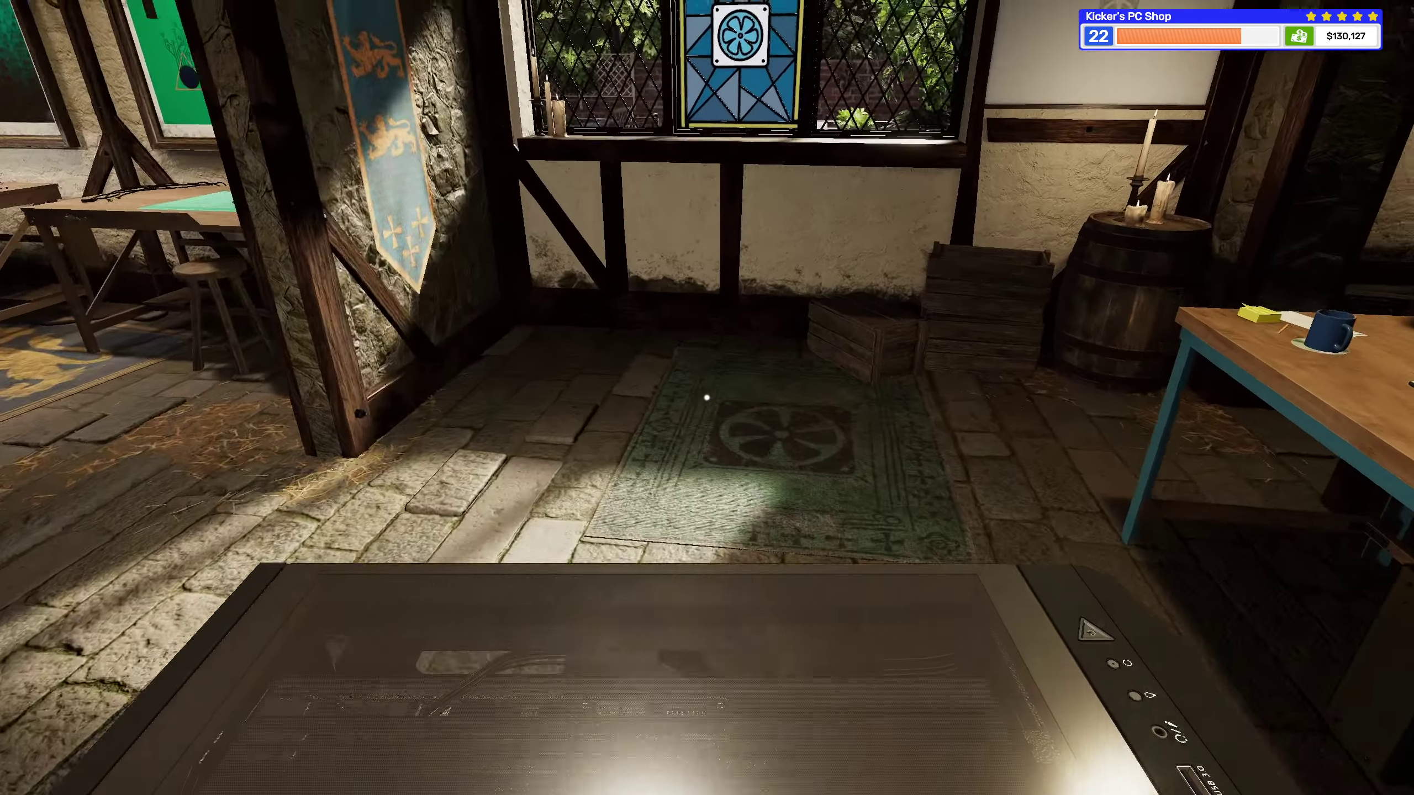
key(w)
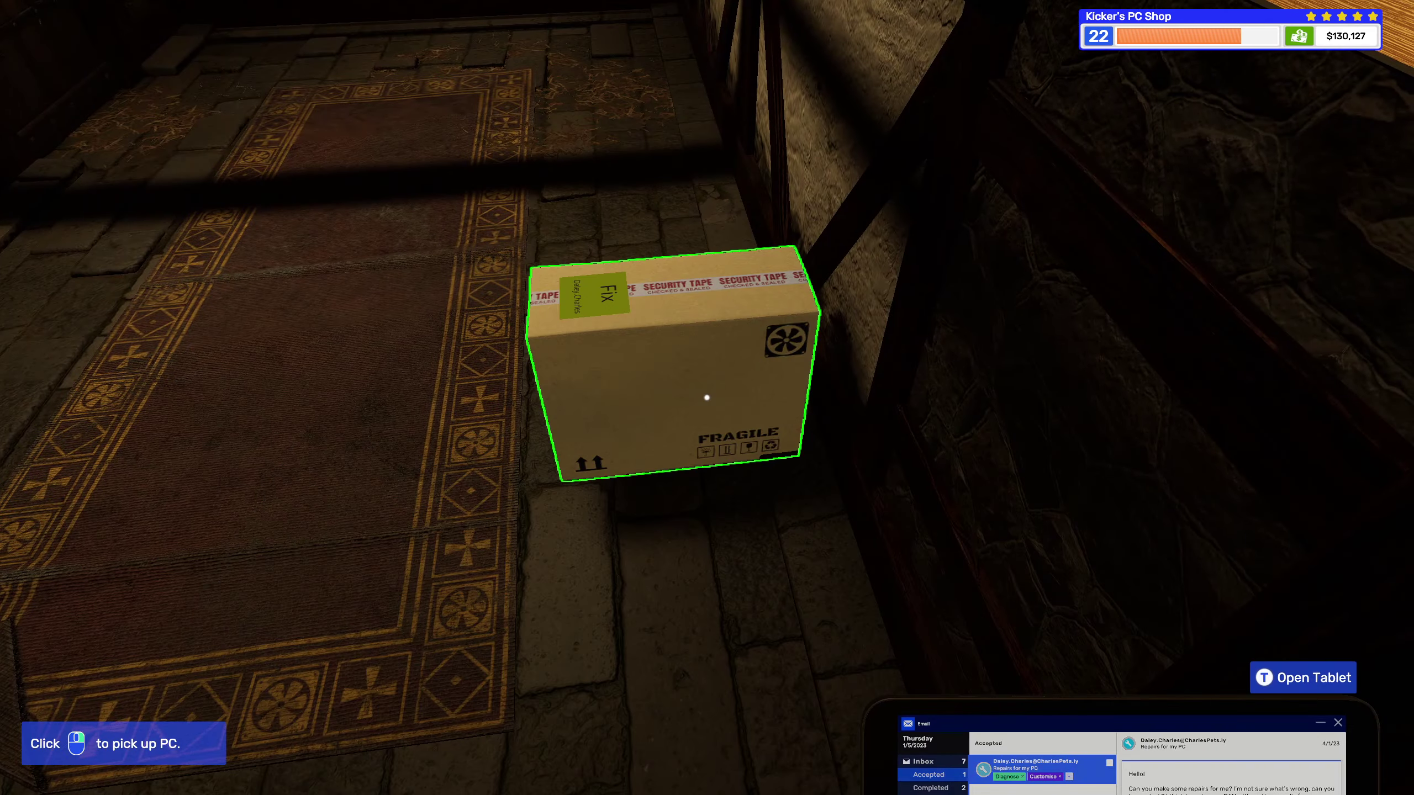
key(t)
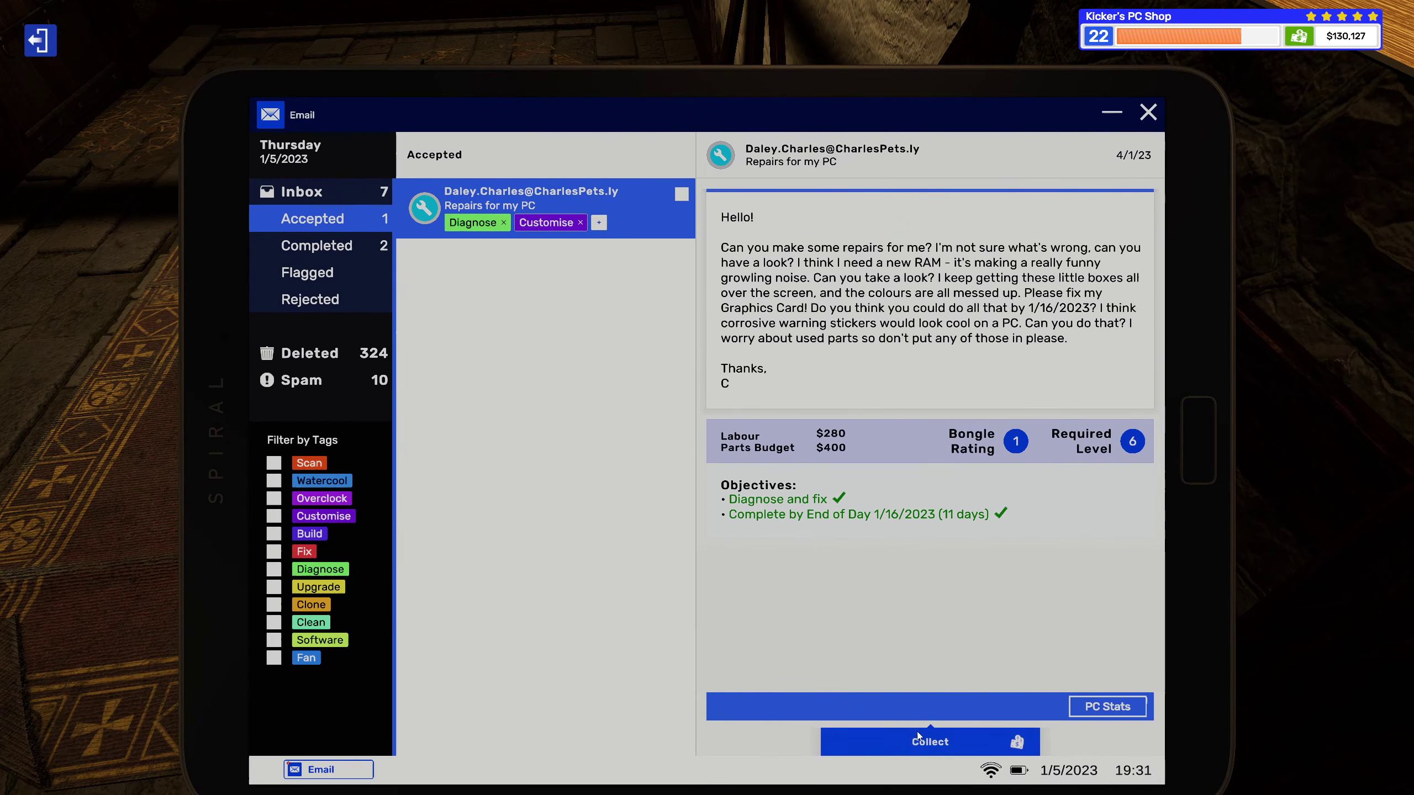
click(913, 742)
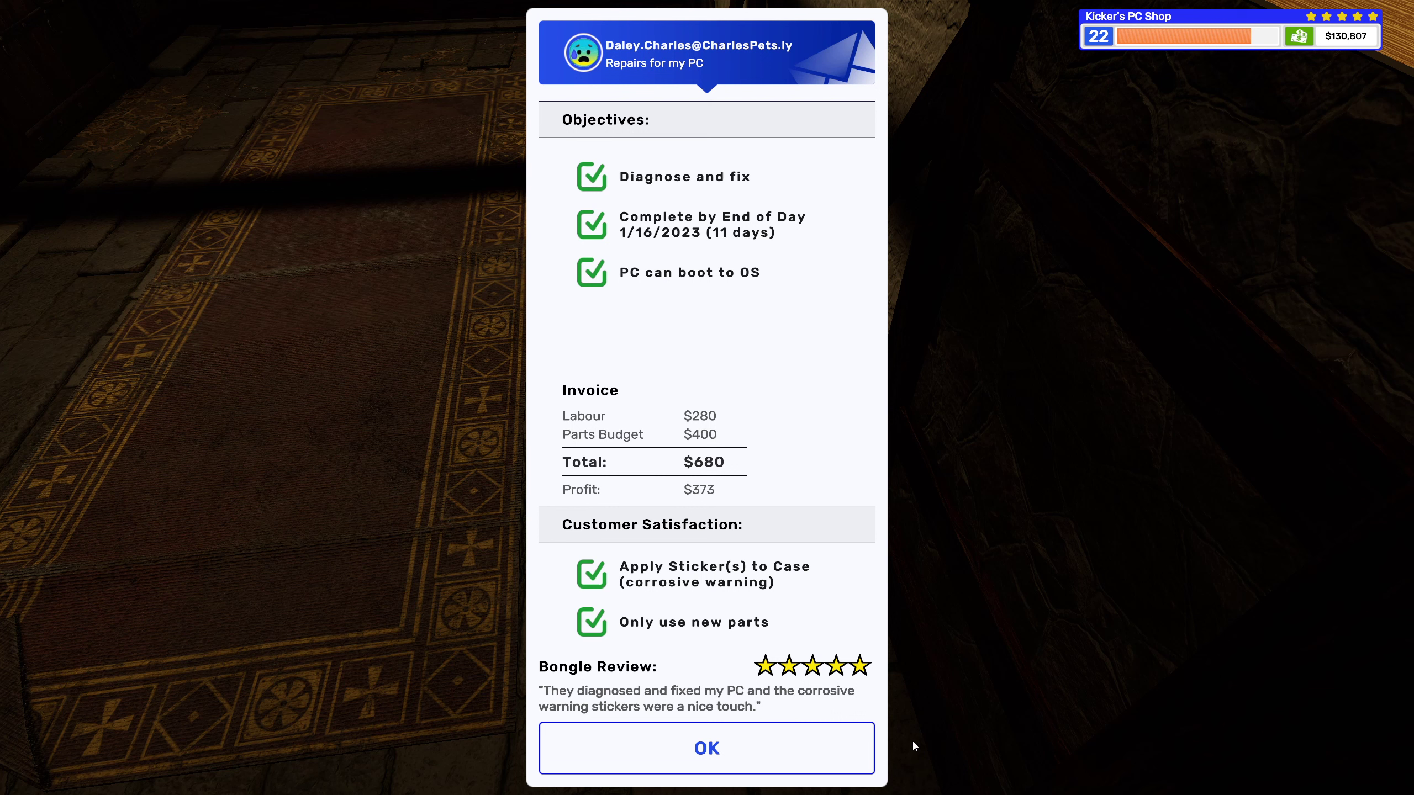
Step: Delete the three completed job emails, then read the Spares'N'Repairs offer in the inbox
click(790, 733)
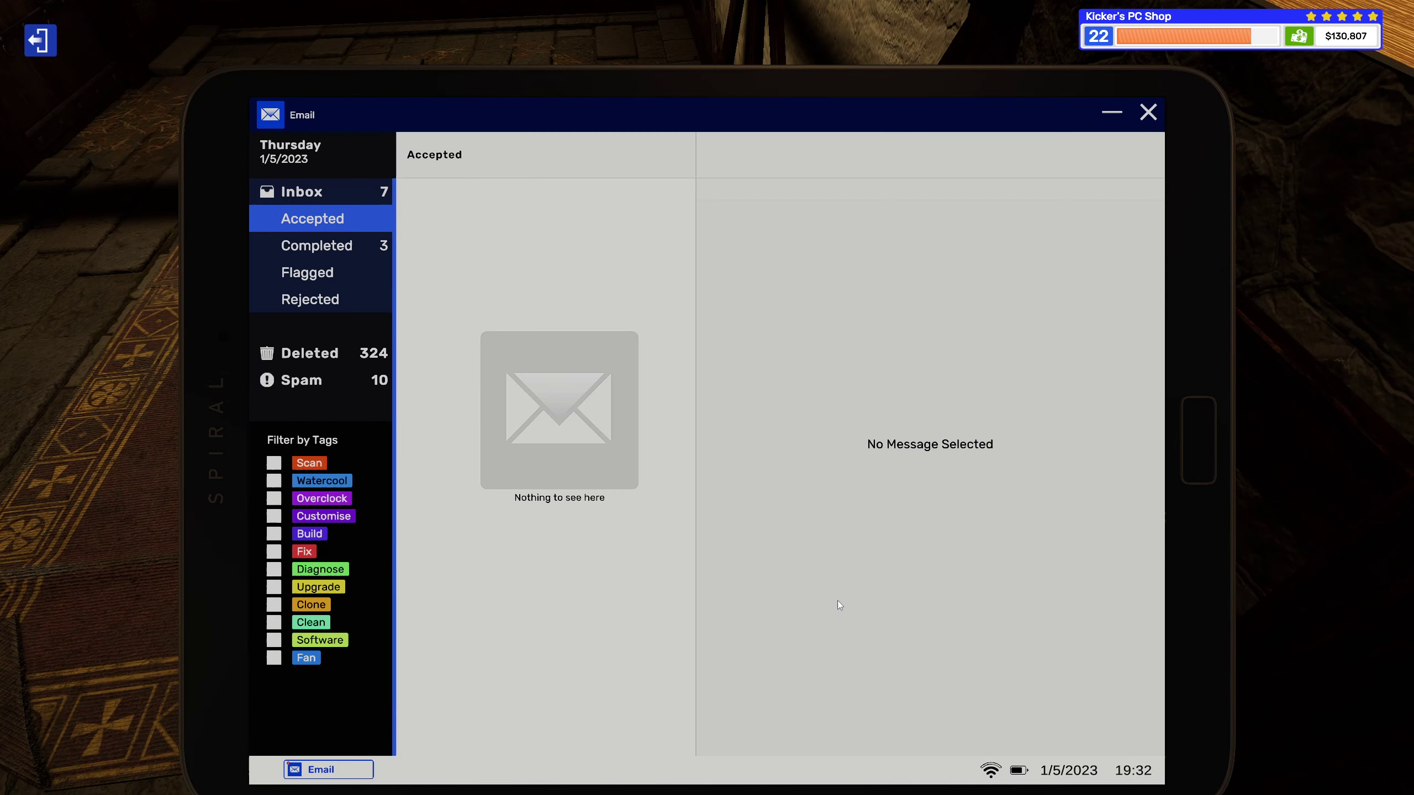
click(320, 246)
click(598, 345)
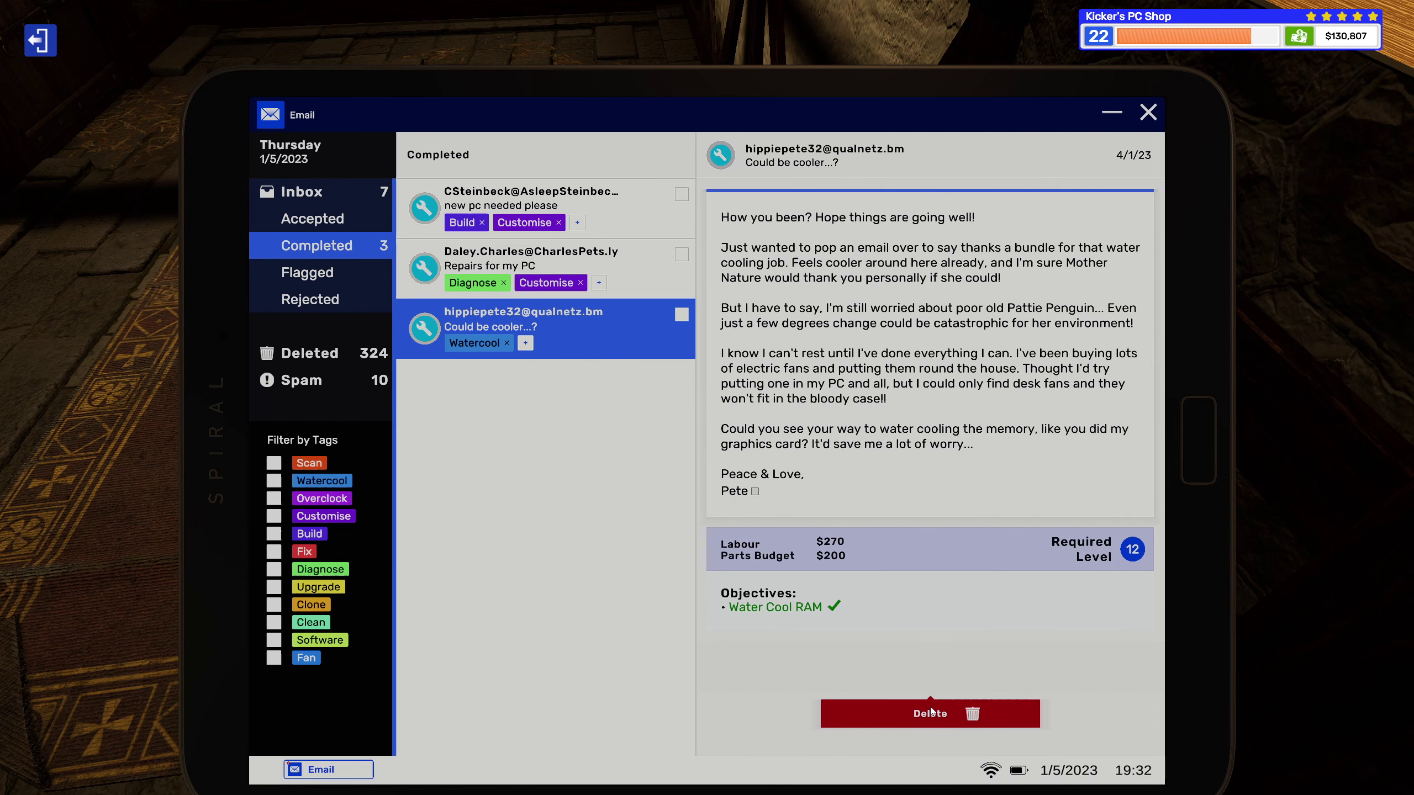
click(931, 713)
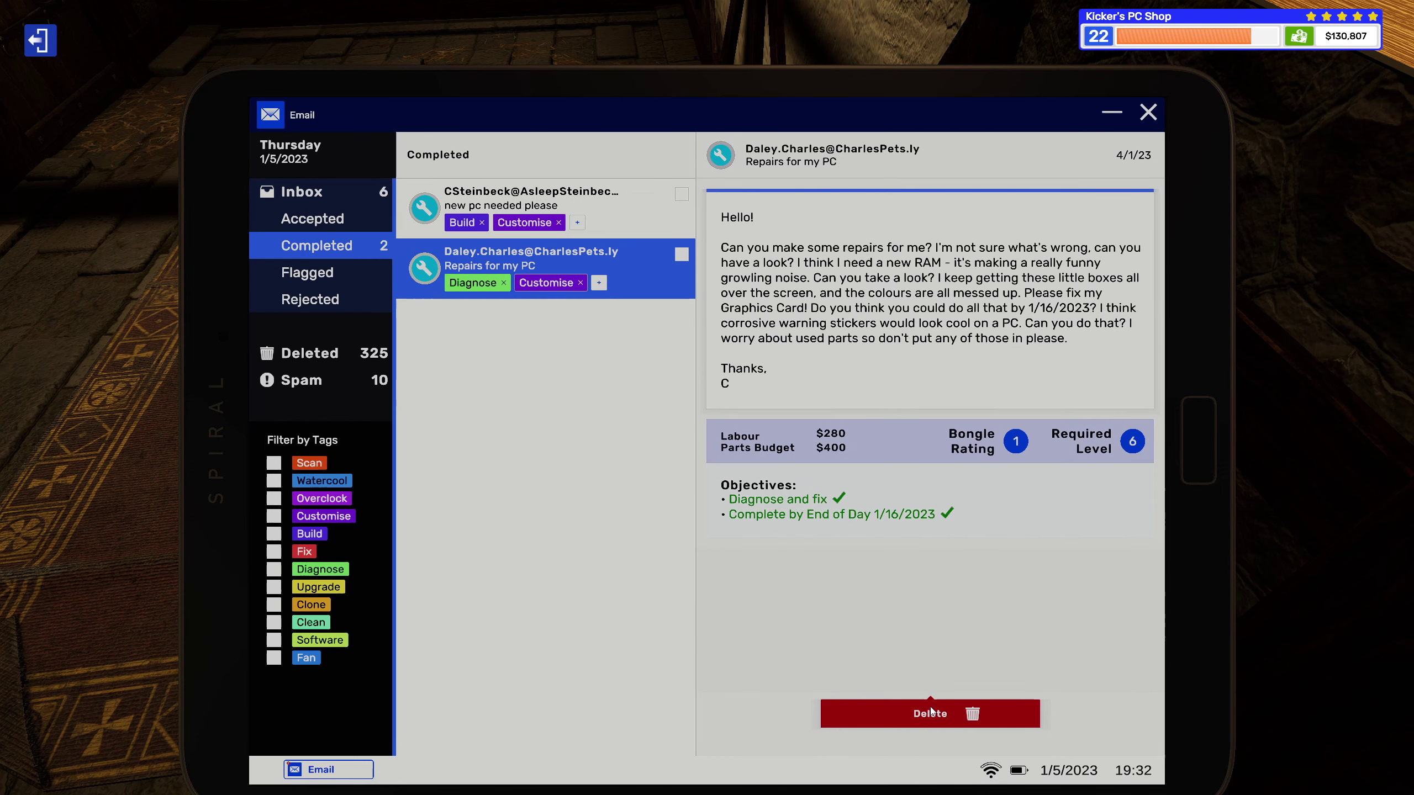
click(902, 714)
click(903, 714)
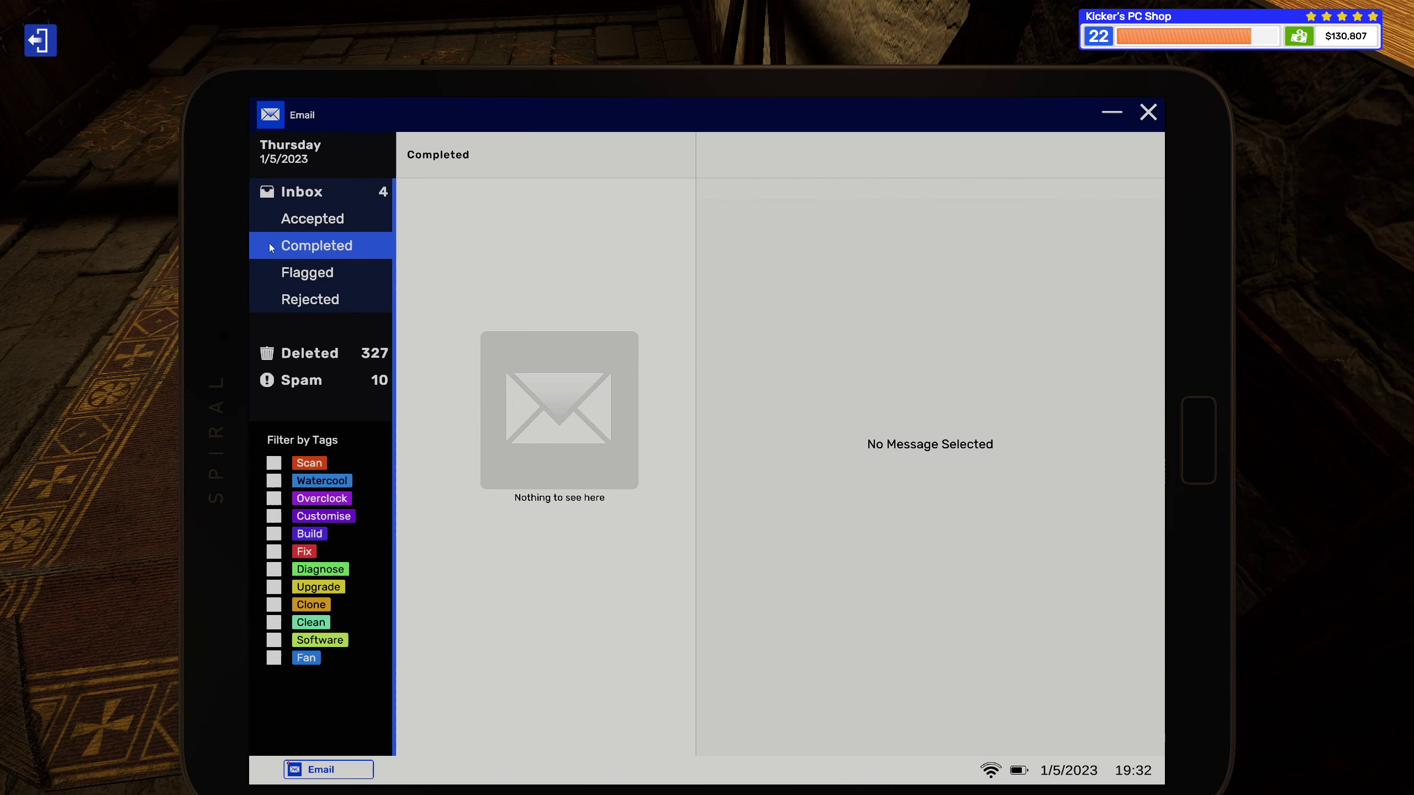
click(305, 194)
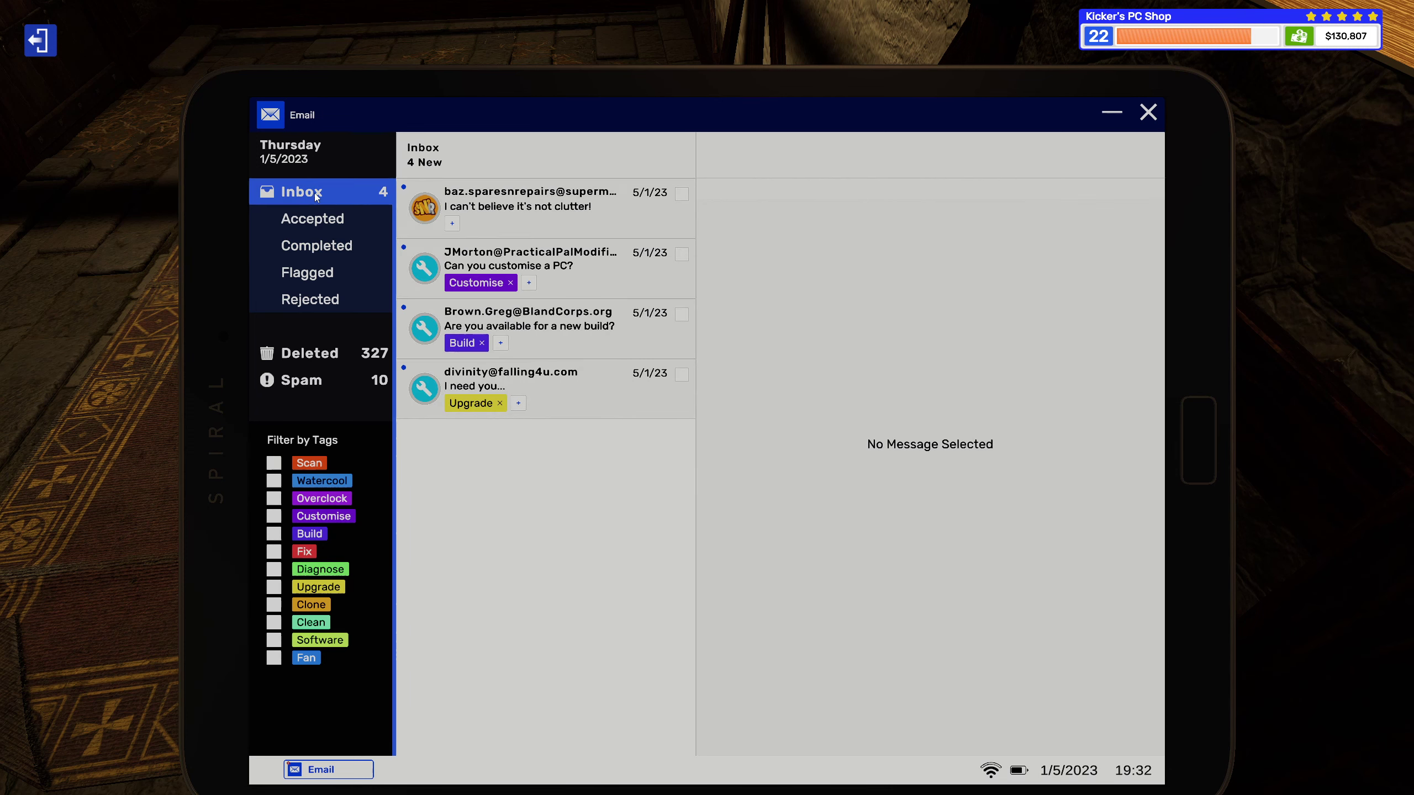
click(529, 222)
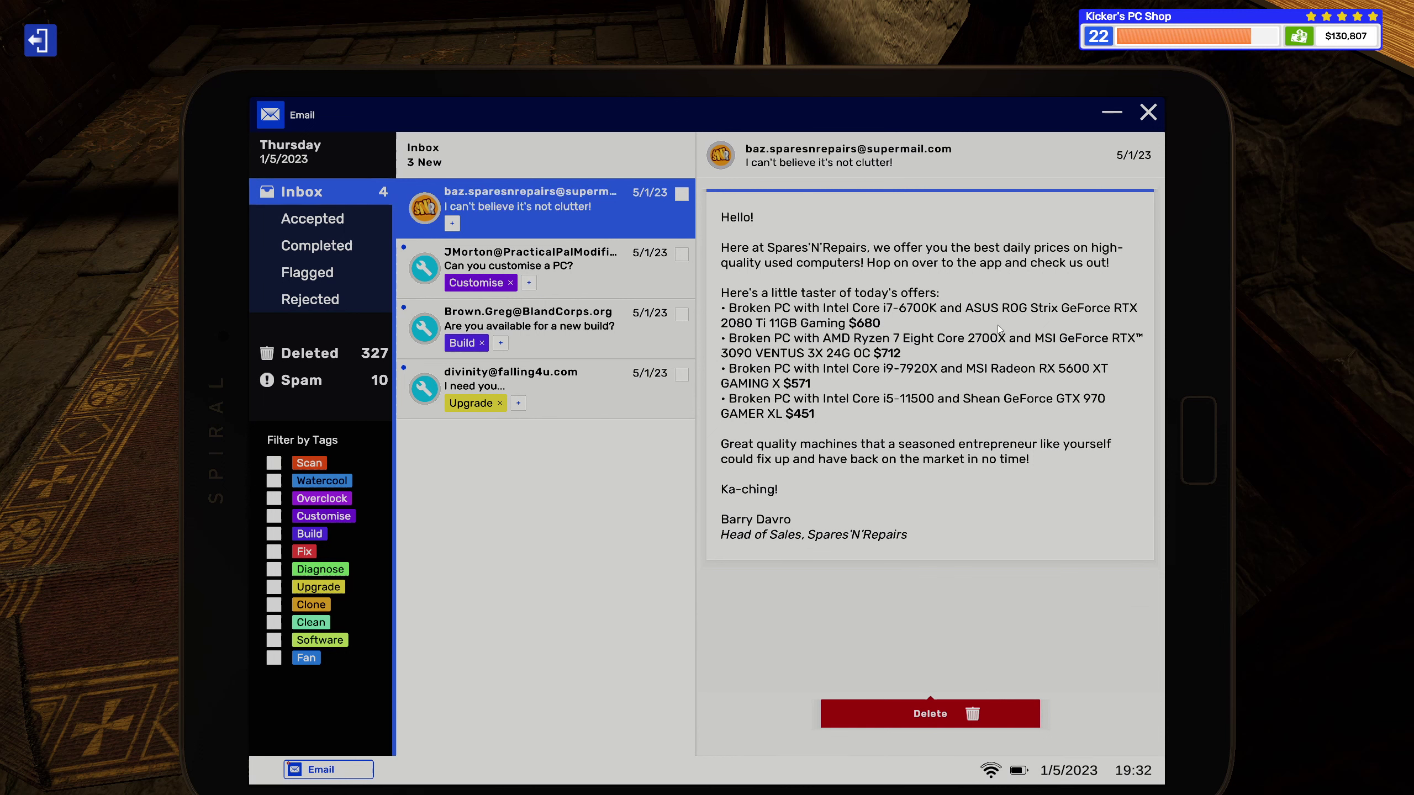
Step: Leave email for the tablet home screen and open the Spares'N'Repairs marketplace of four broken PCs
click(1112, 112)
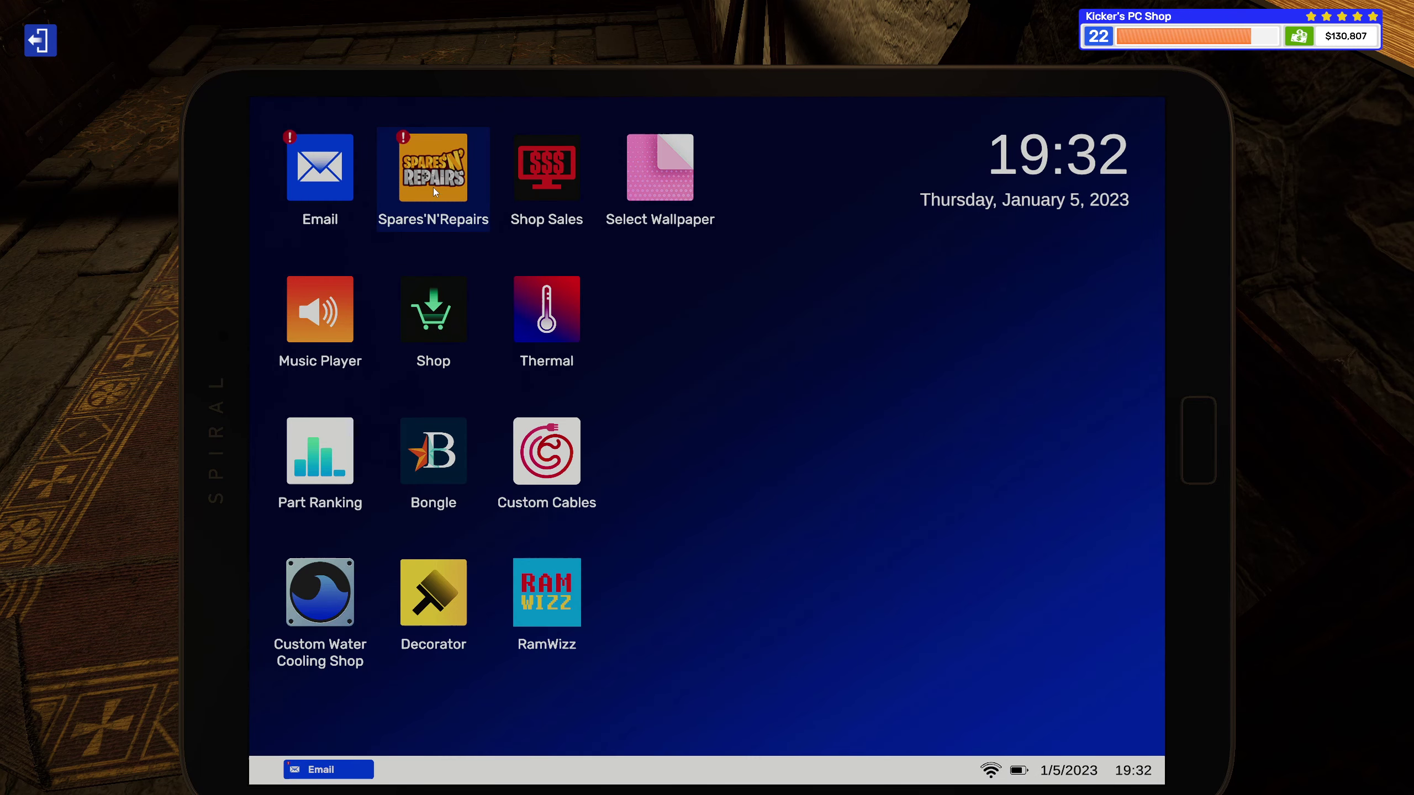
click(438, 169)
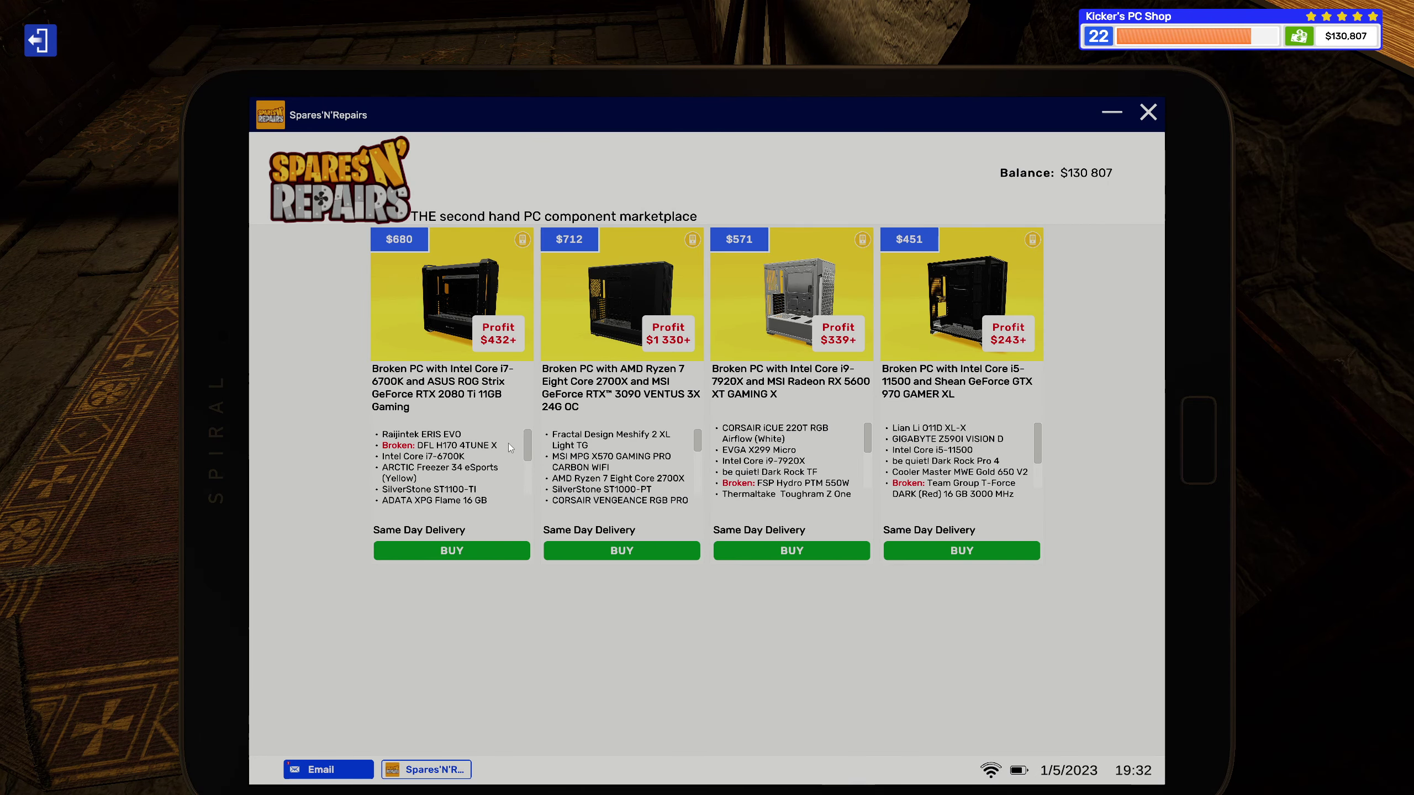
scroll(485, 463, down, 2)
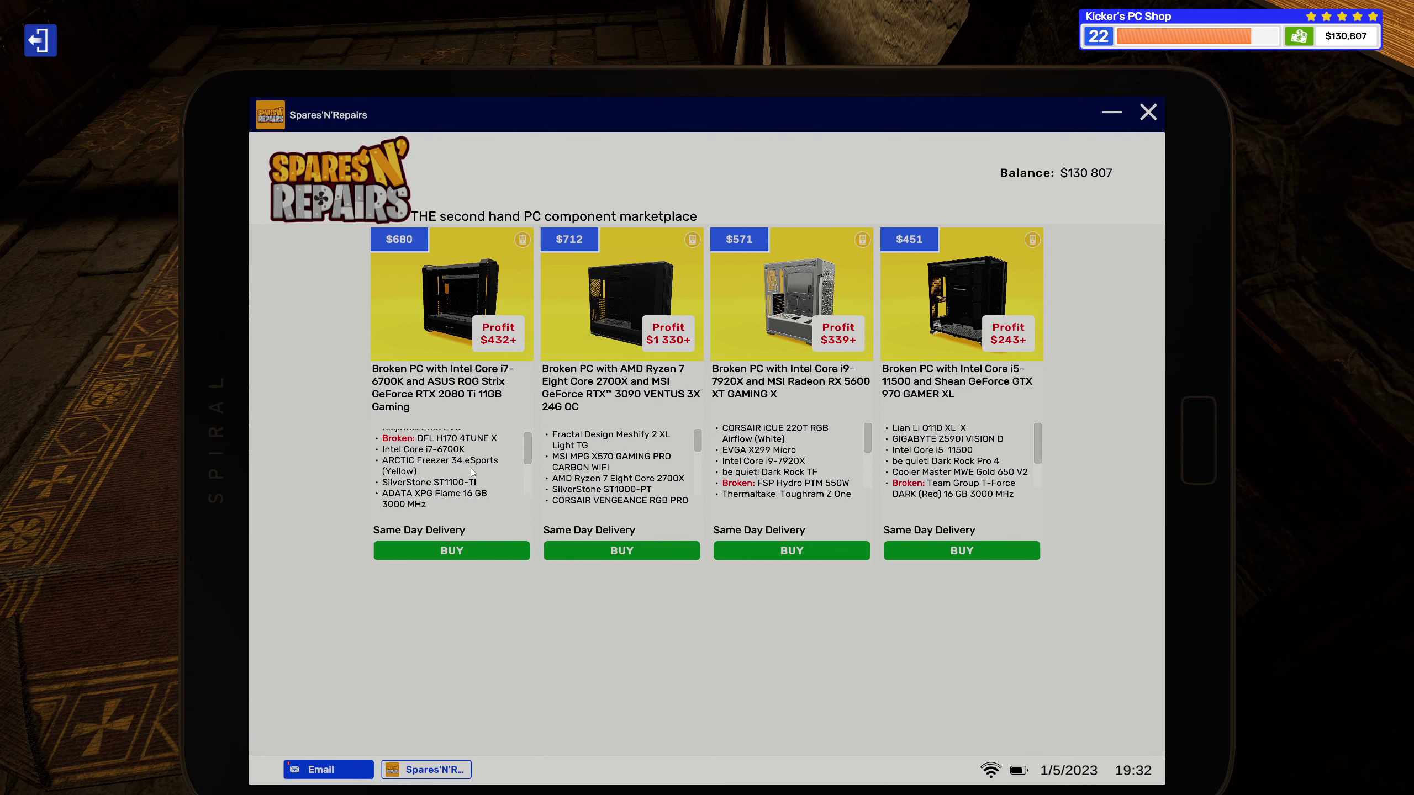
scroll(481, 467, down, 2)
scroll(474, 474, down, 1)
scroll(473, 474, down, 1)
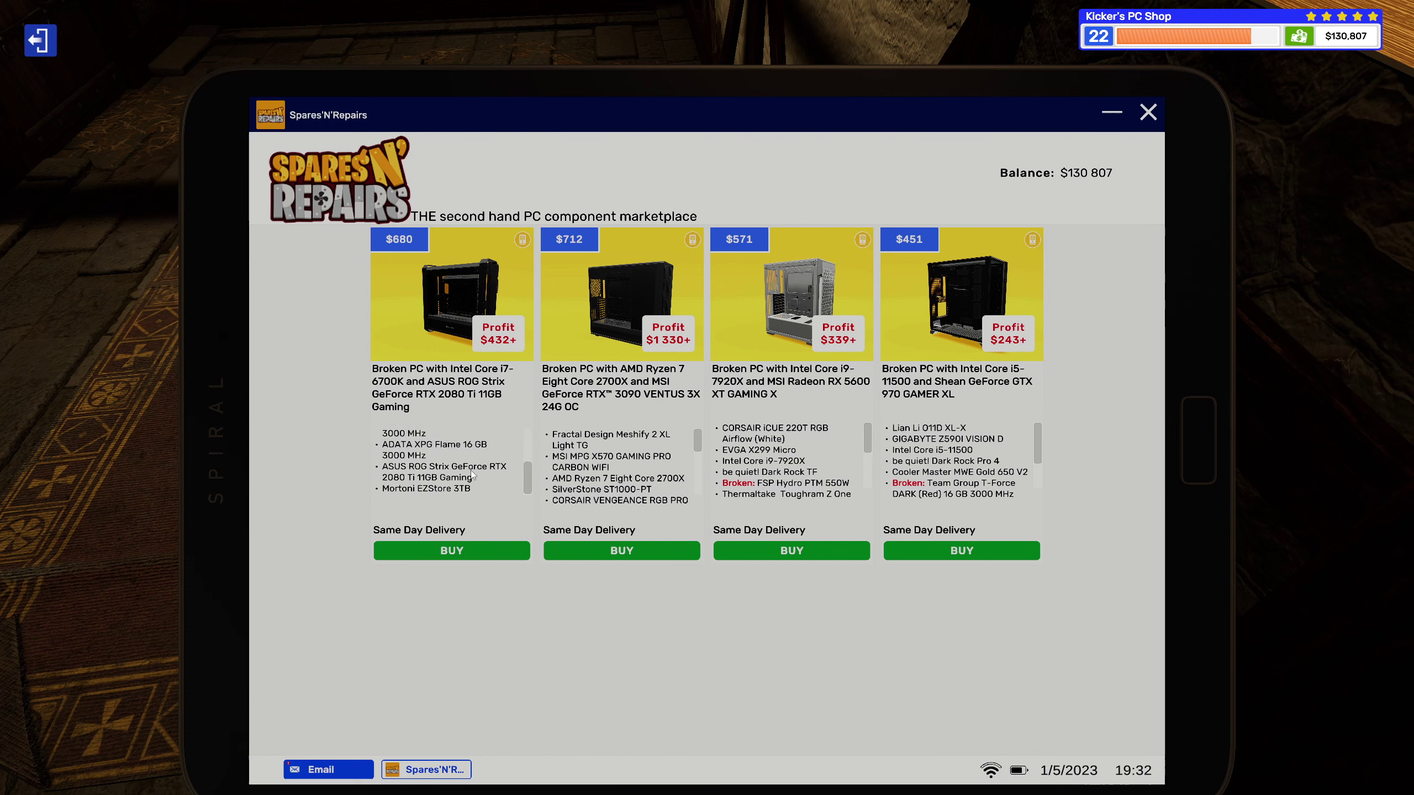
scroll(447, 475, down, 1)
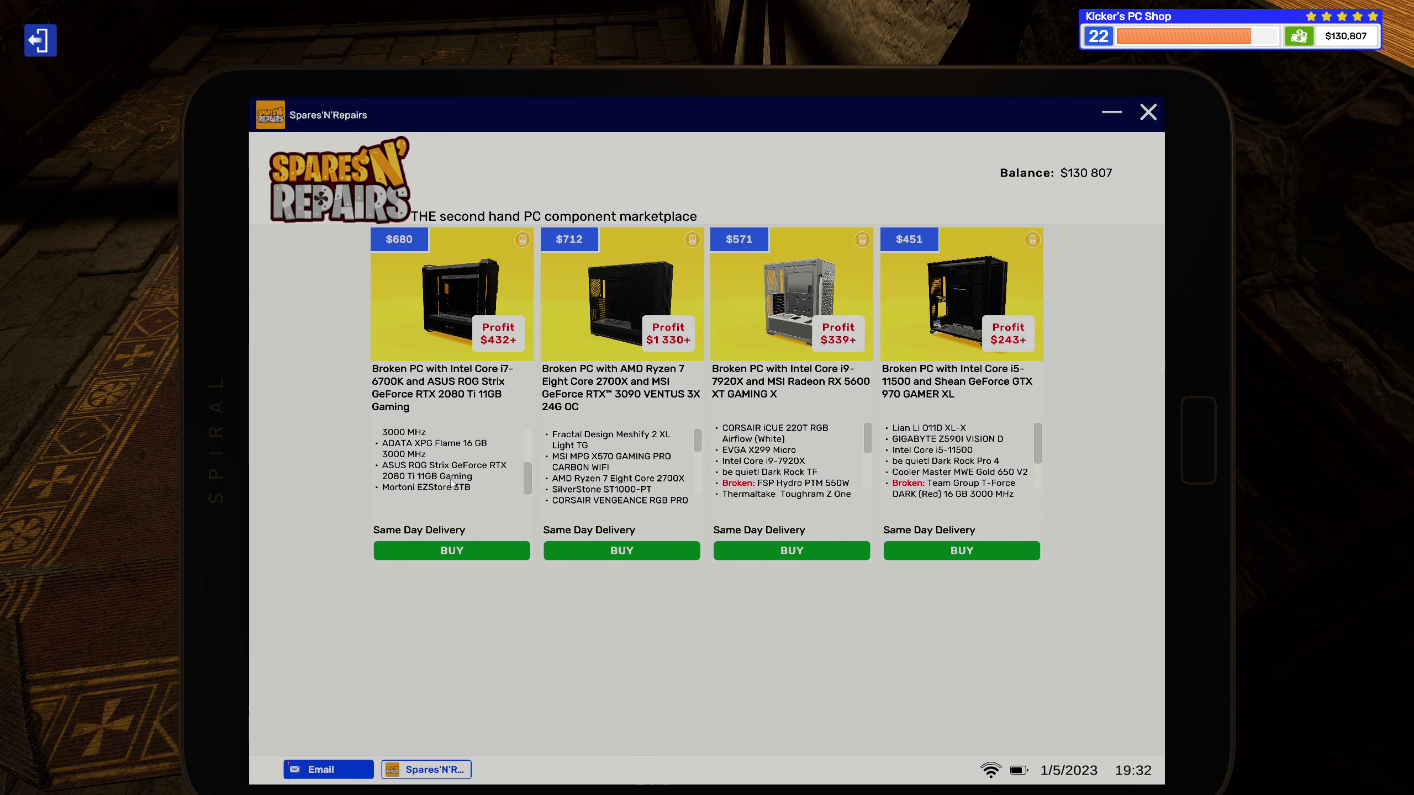
scroll(451, 481, up, 2)
scroll(448, 478, up, 2)
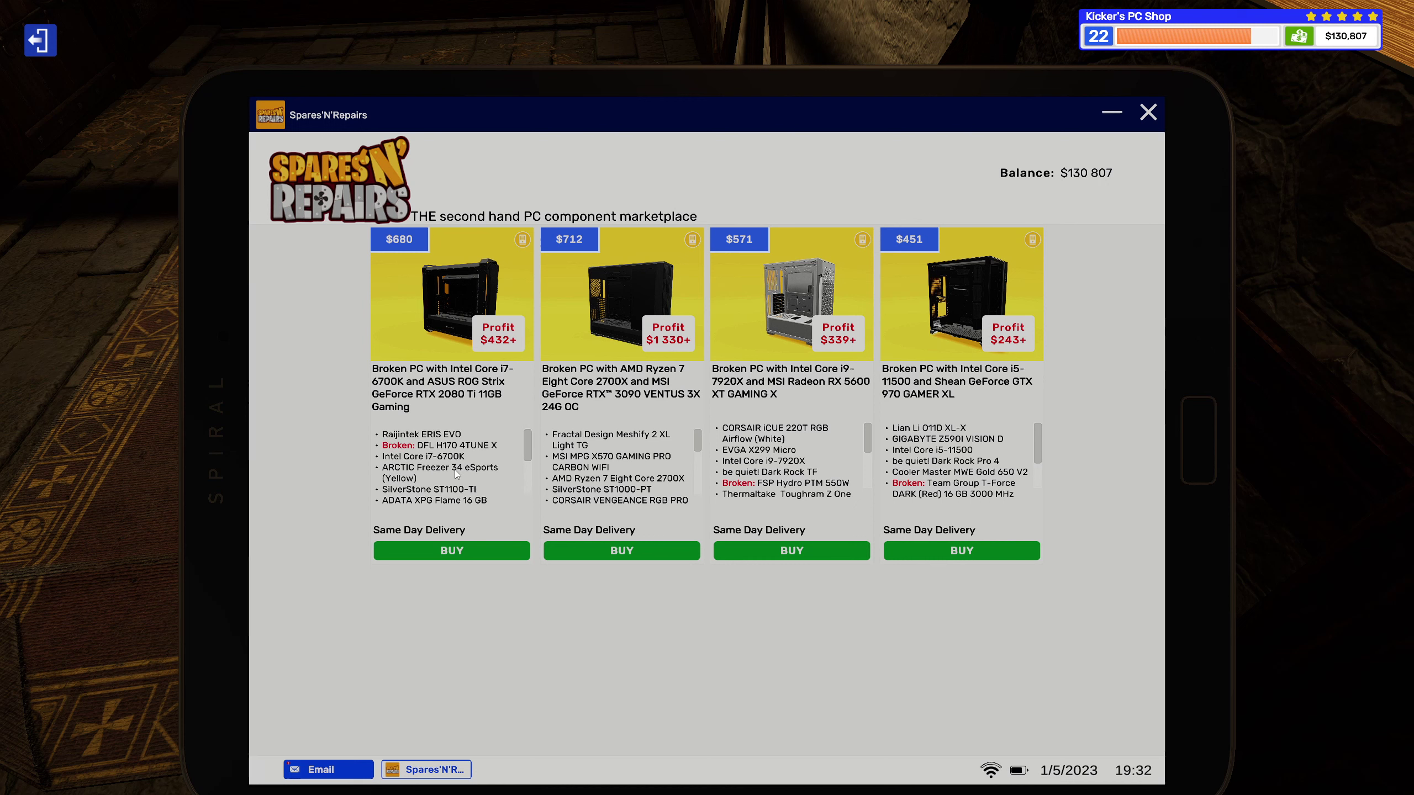
scroll(455, 466, down, 2)
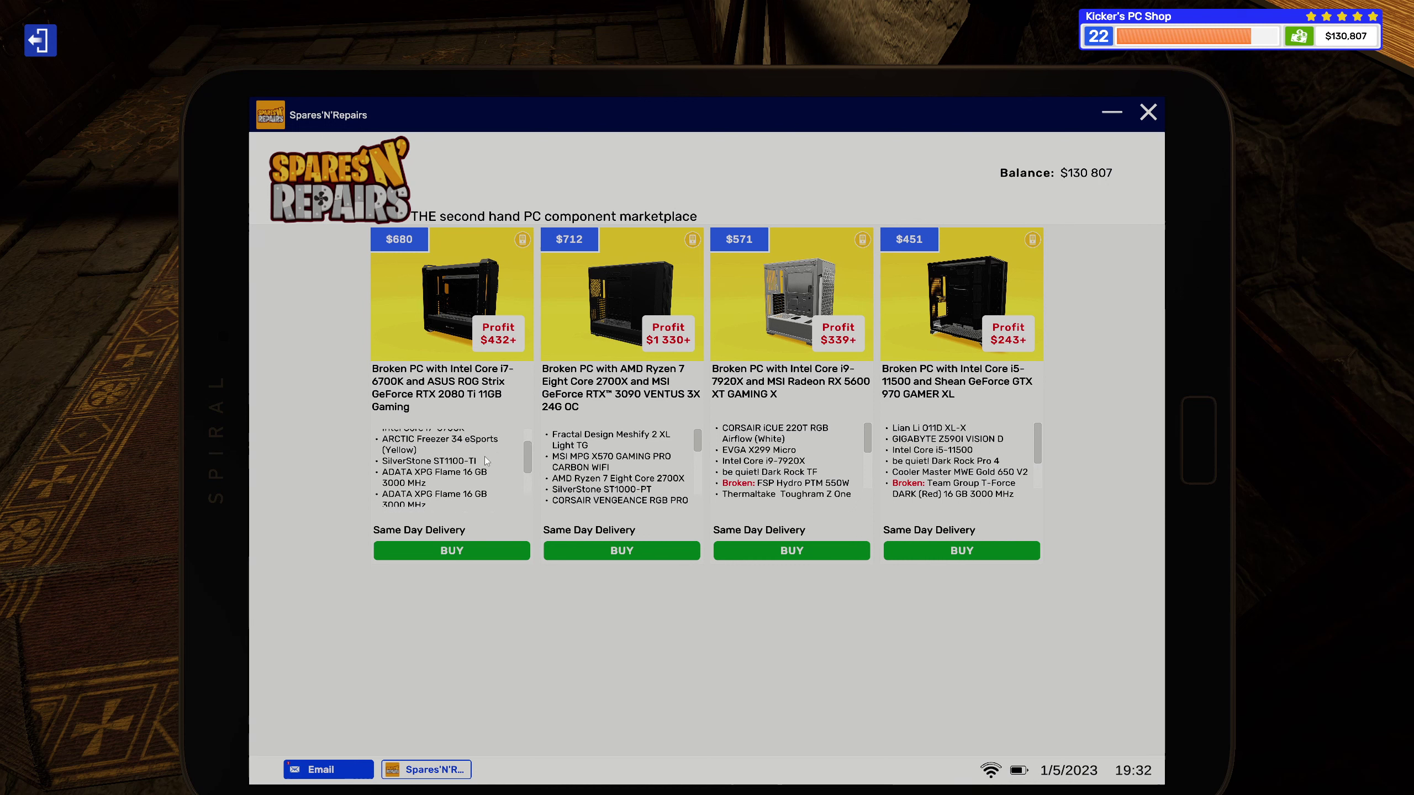
scroll(484, 460, down, 1)
scroll(480, 460, down, 1)
scroll(477, 460, down, 1)
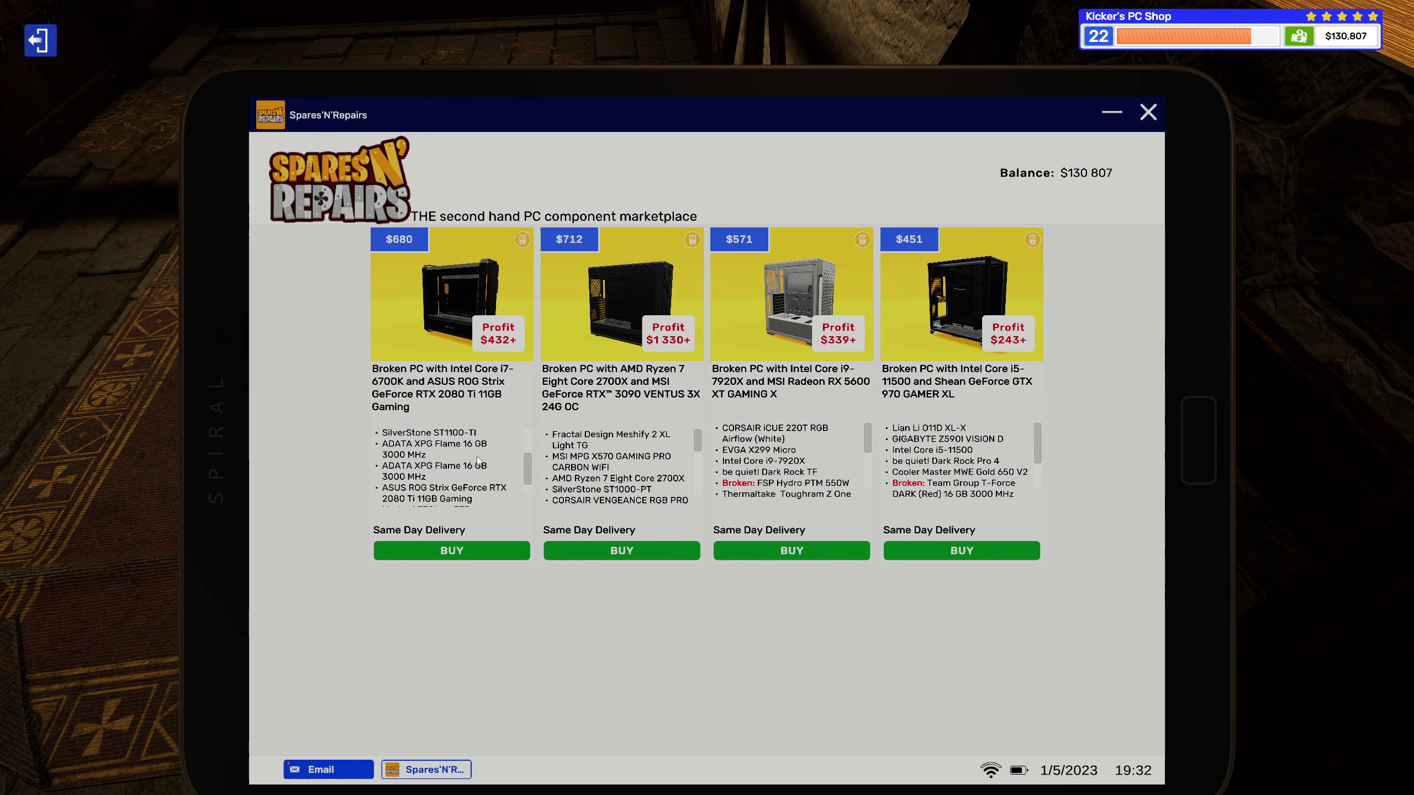
scroll(477, 462, down, 2)
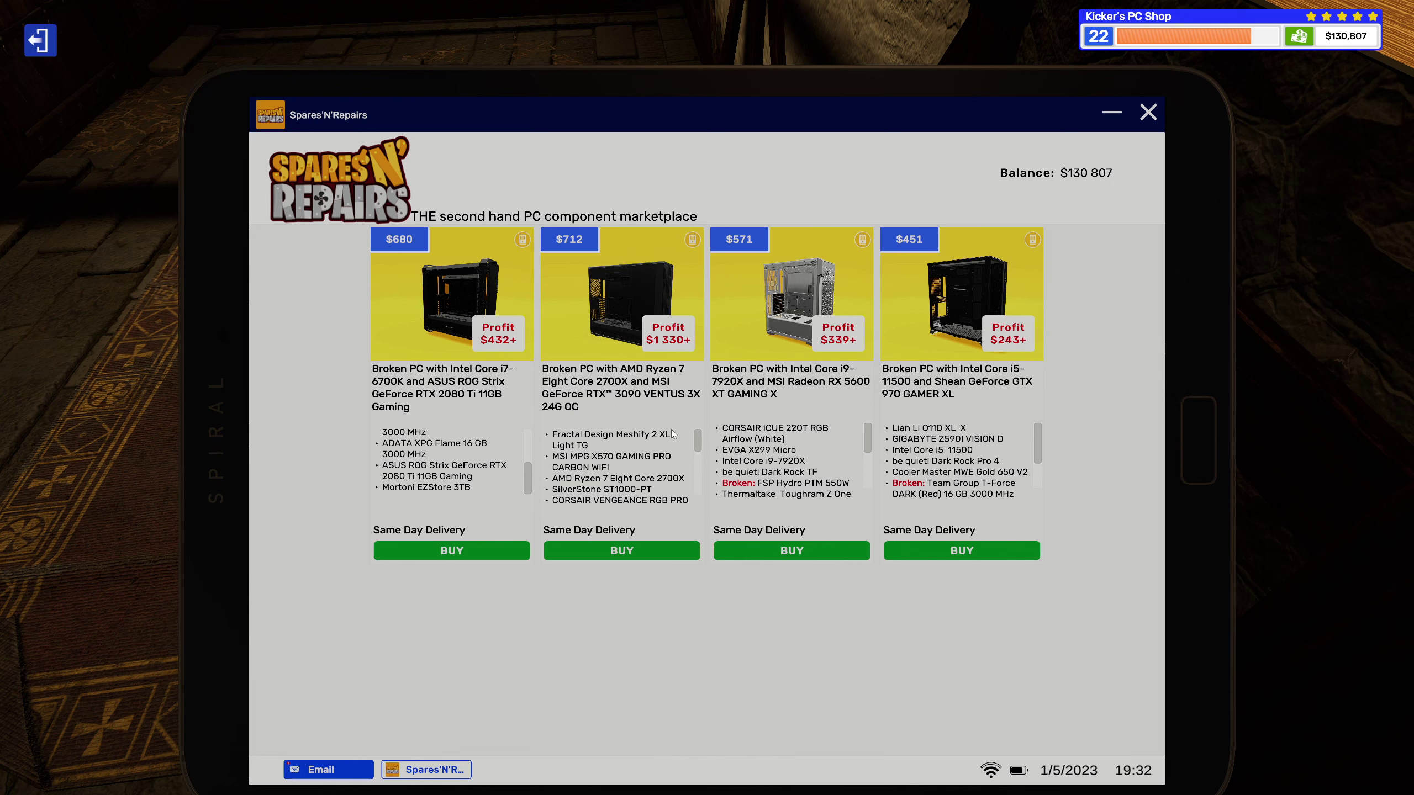
scroll(644, 484, down, 1)
scroll(644, 483, down, 1)
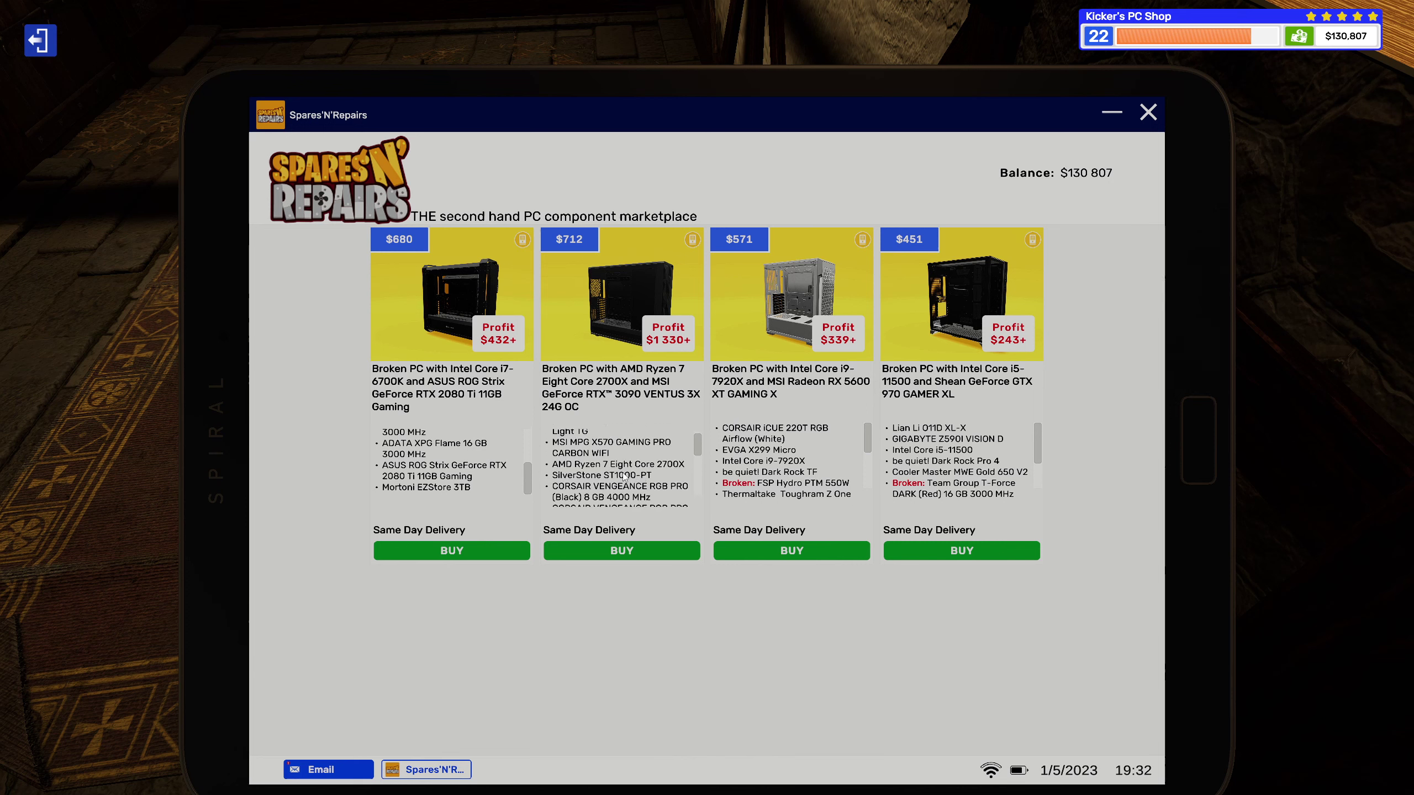
scroll(640, 481, down, 1)
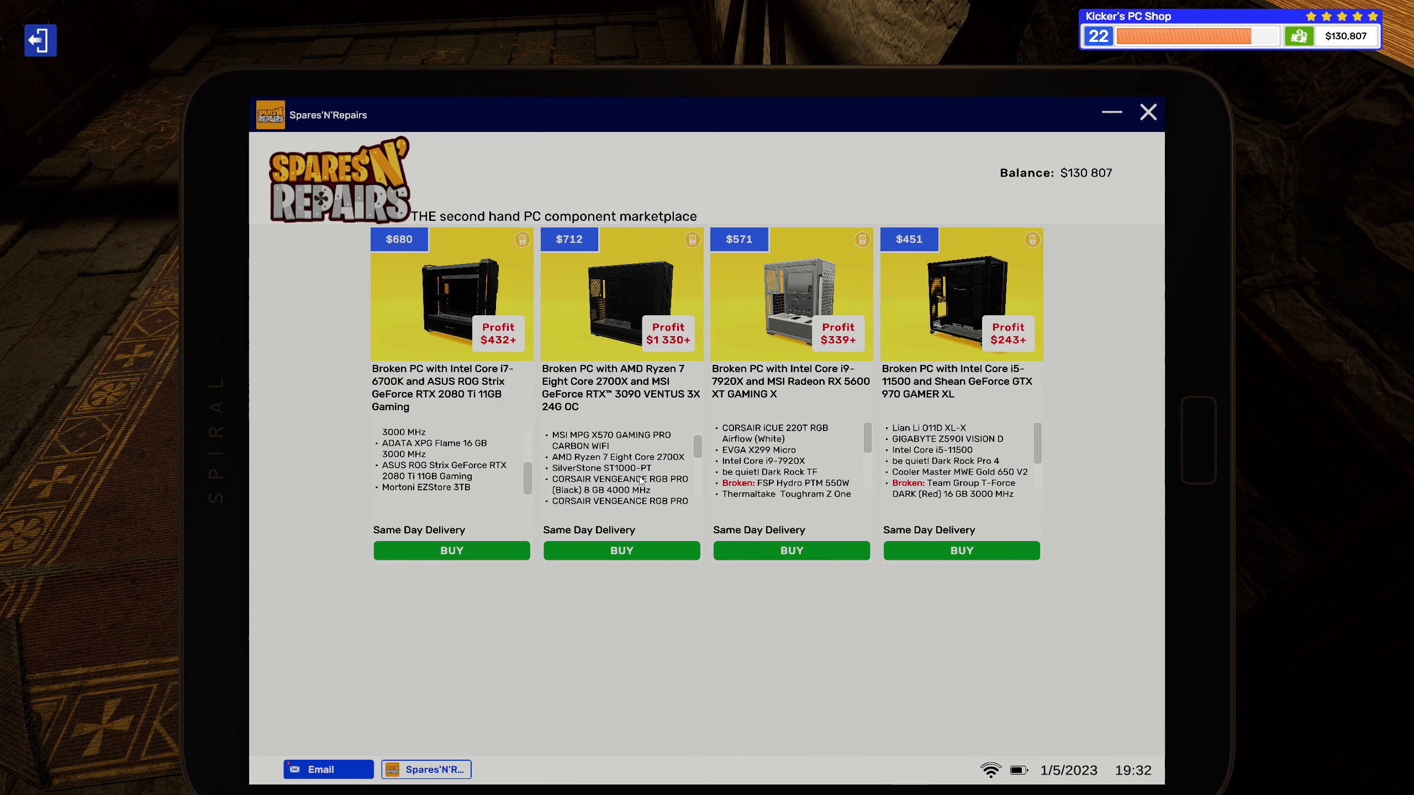
scroll(640, 481, down, 2)
scroll(641, 479, down, 2)
scroll(640, 481, down, 1)
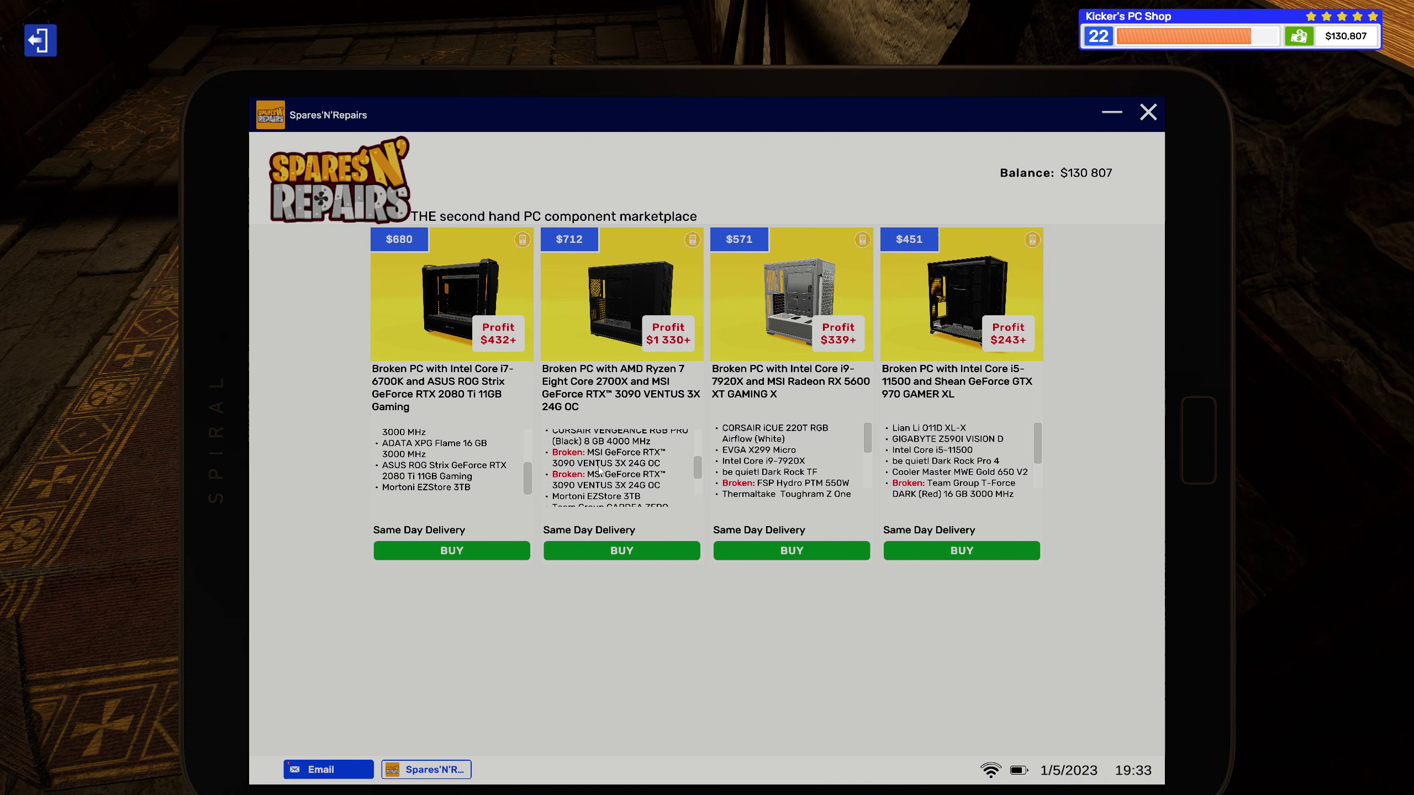
scroll(595, 477, down, 2)
scroll(598, 472, down, 1)
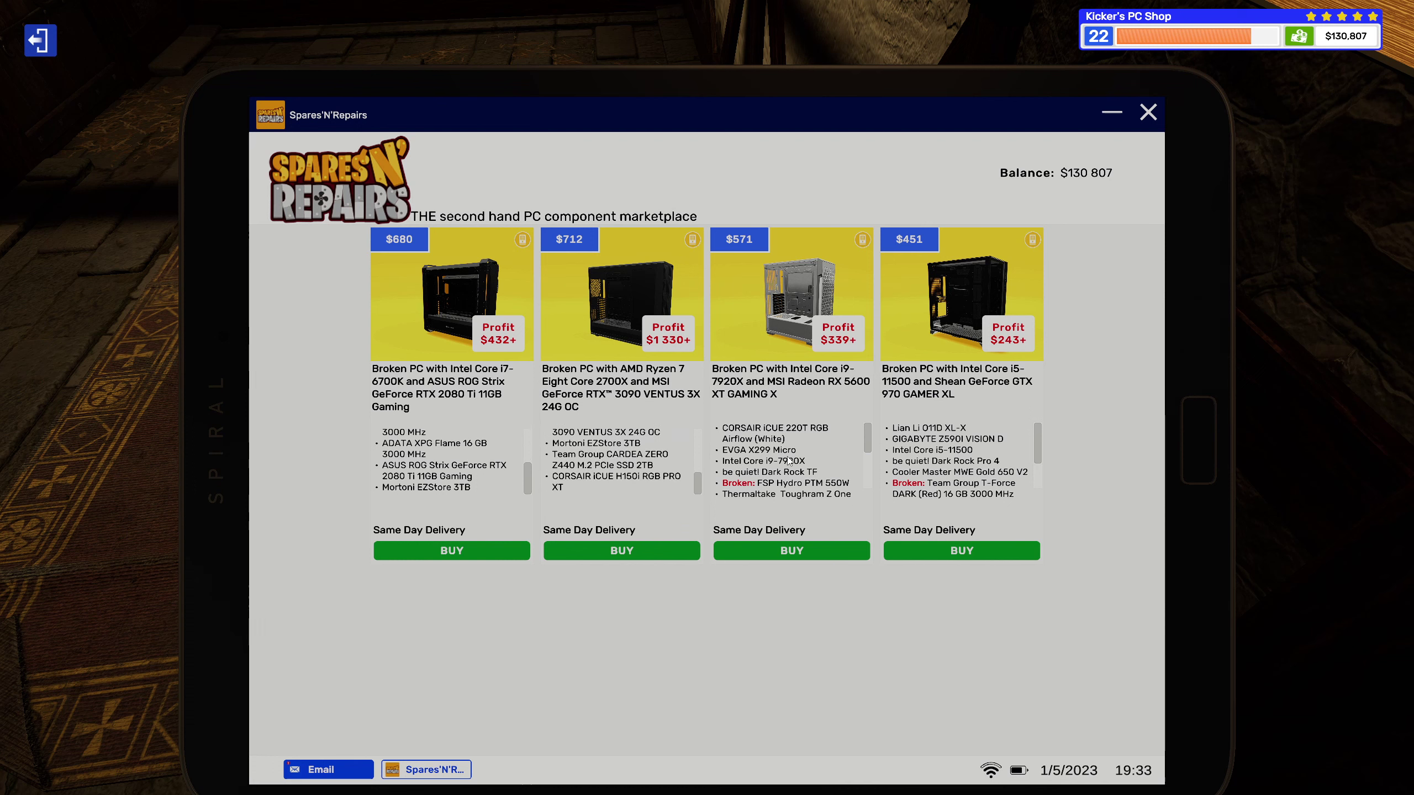
scroll(784, 463, down, 2)
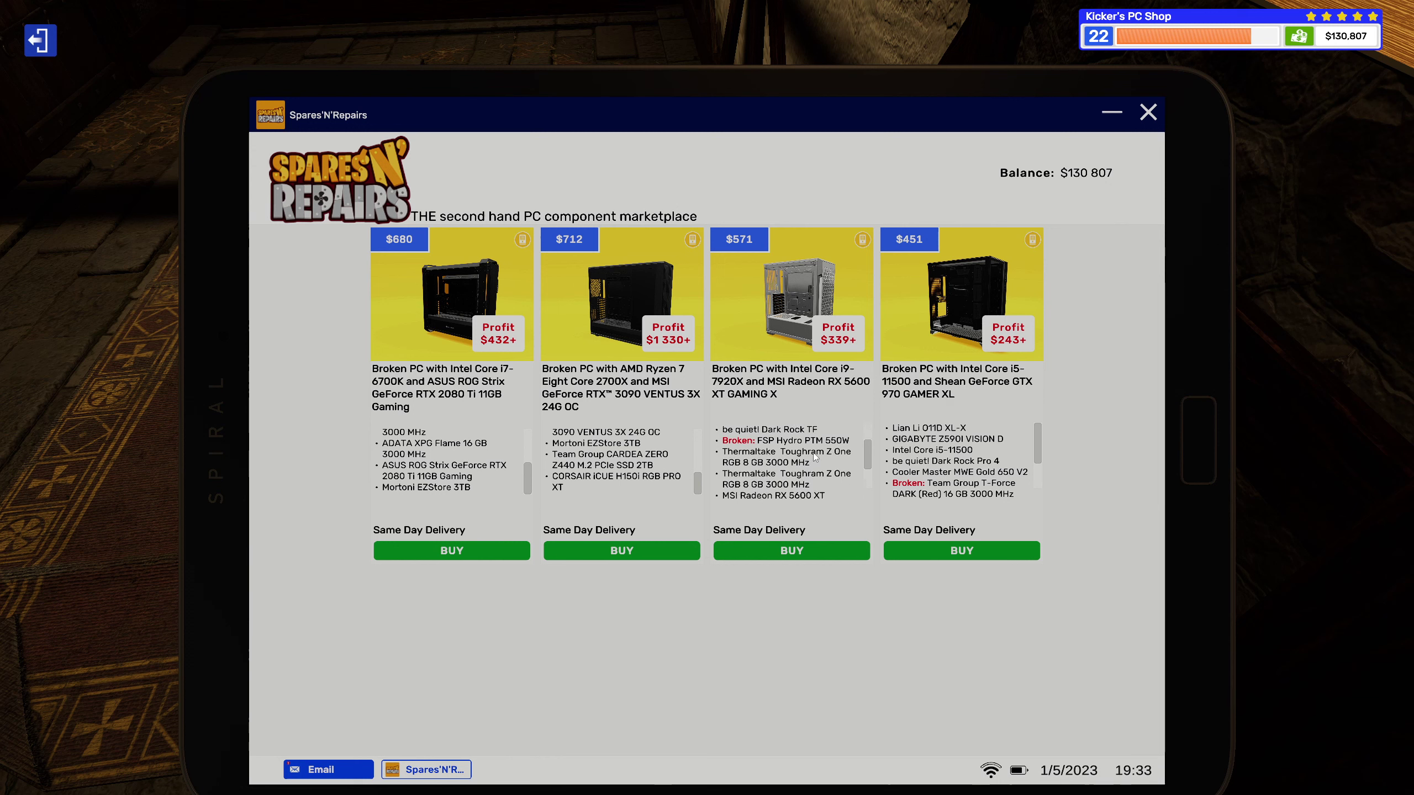
scroll(815, 458, up, 1)
scroll(816, 458, up, 1)
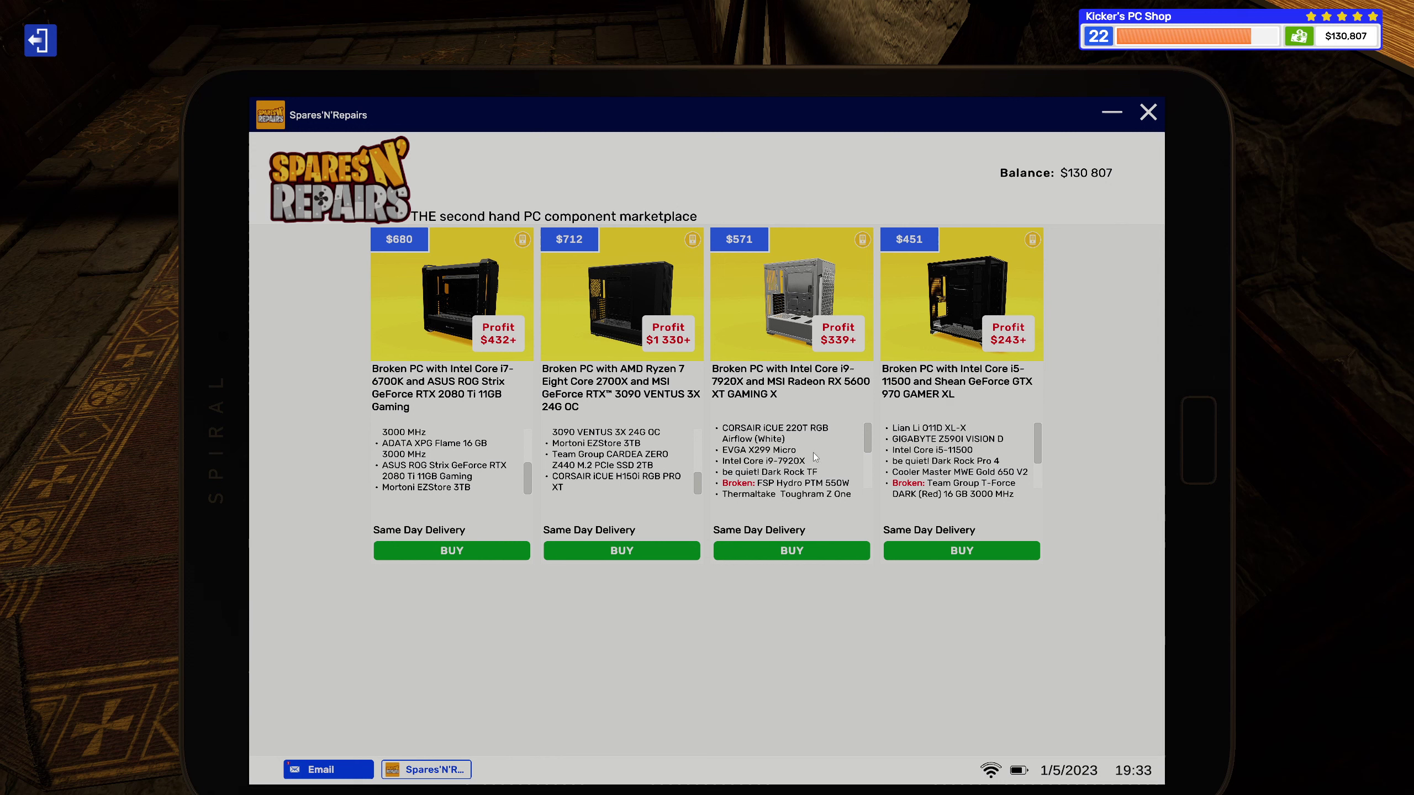
scroll(798, 481, down, 2)
scroll(798, 481, down, 2)
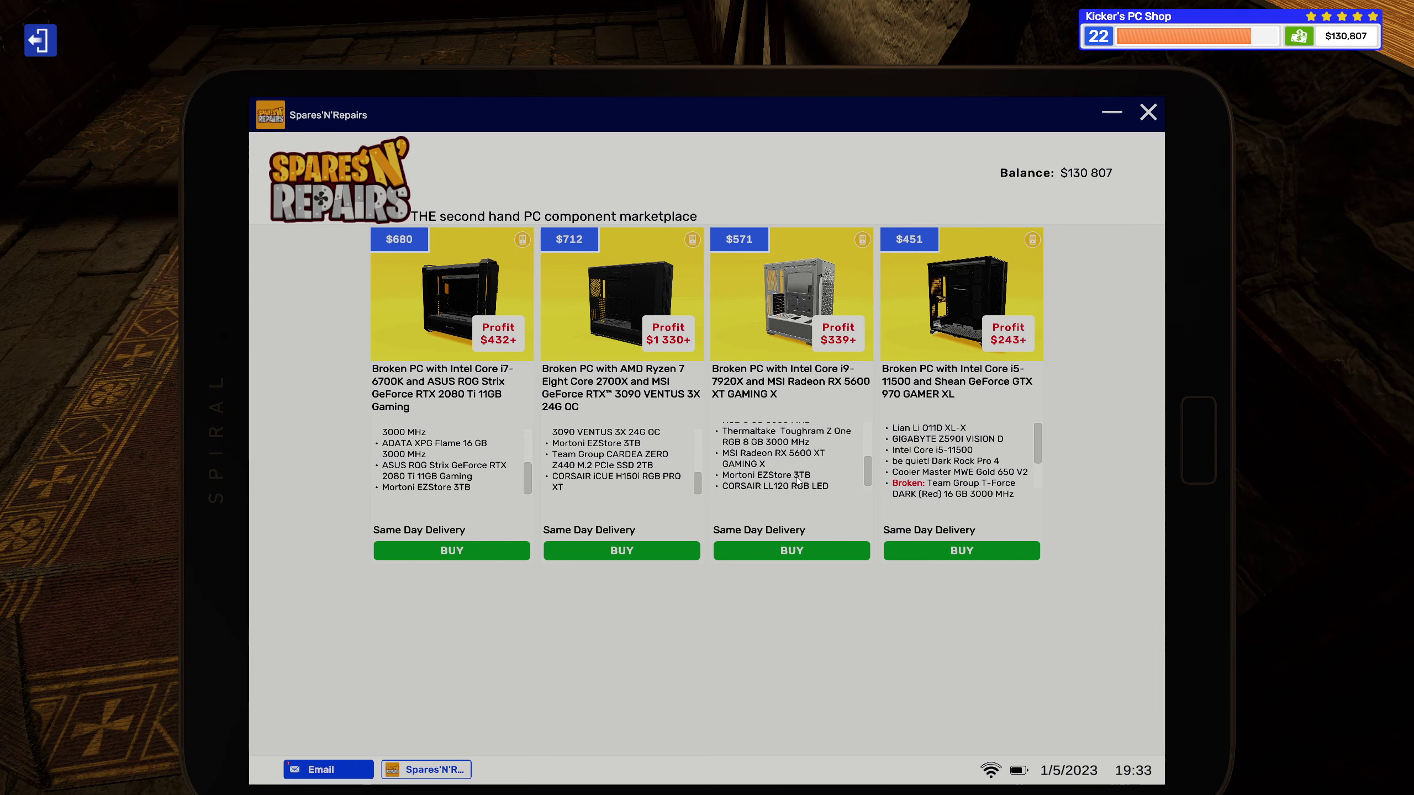
scroll(996, 486, down, 2)
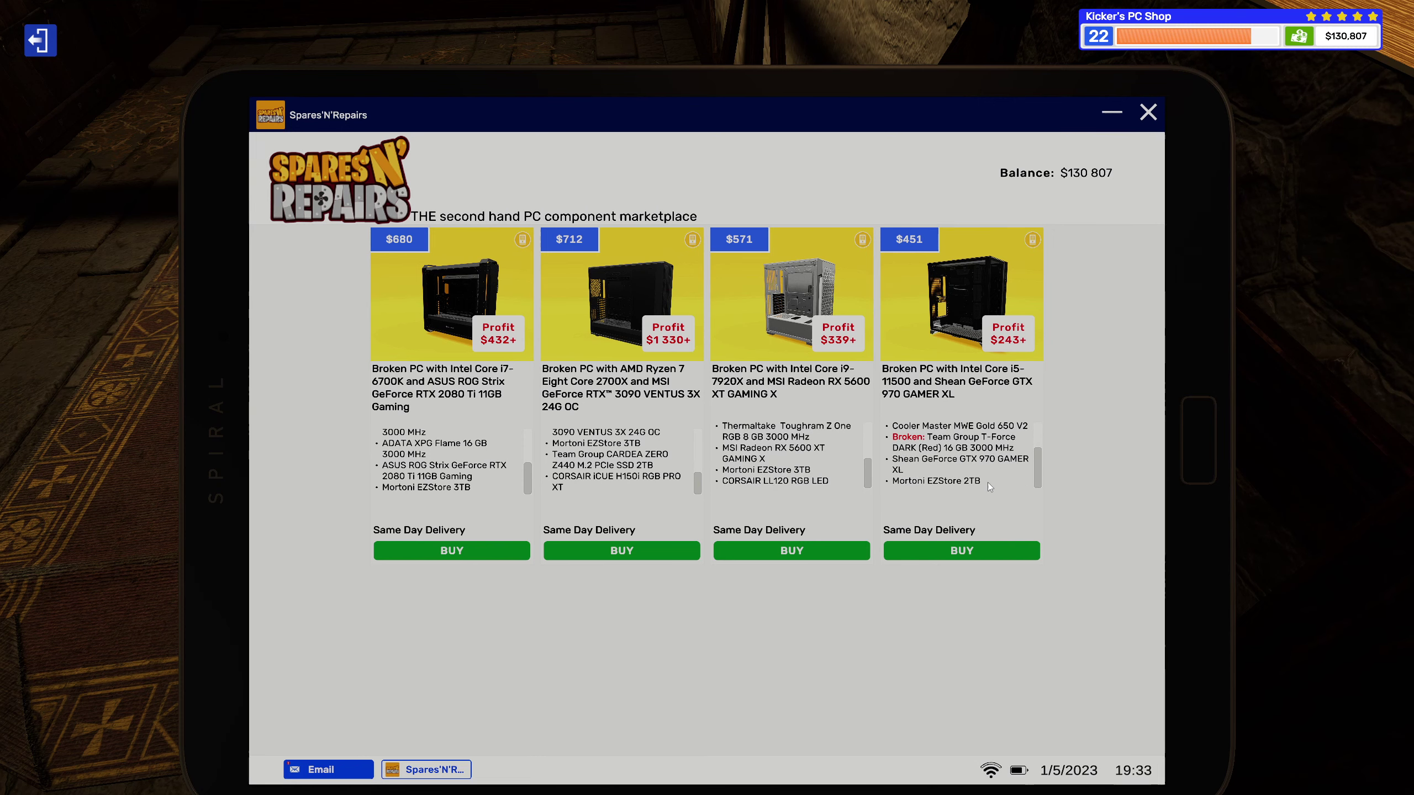
Step: Lower the tablet without buying anything and walk into the lion-rug room
key(t)
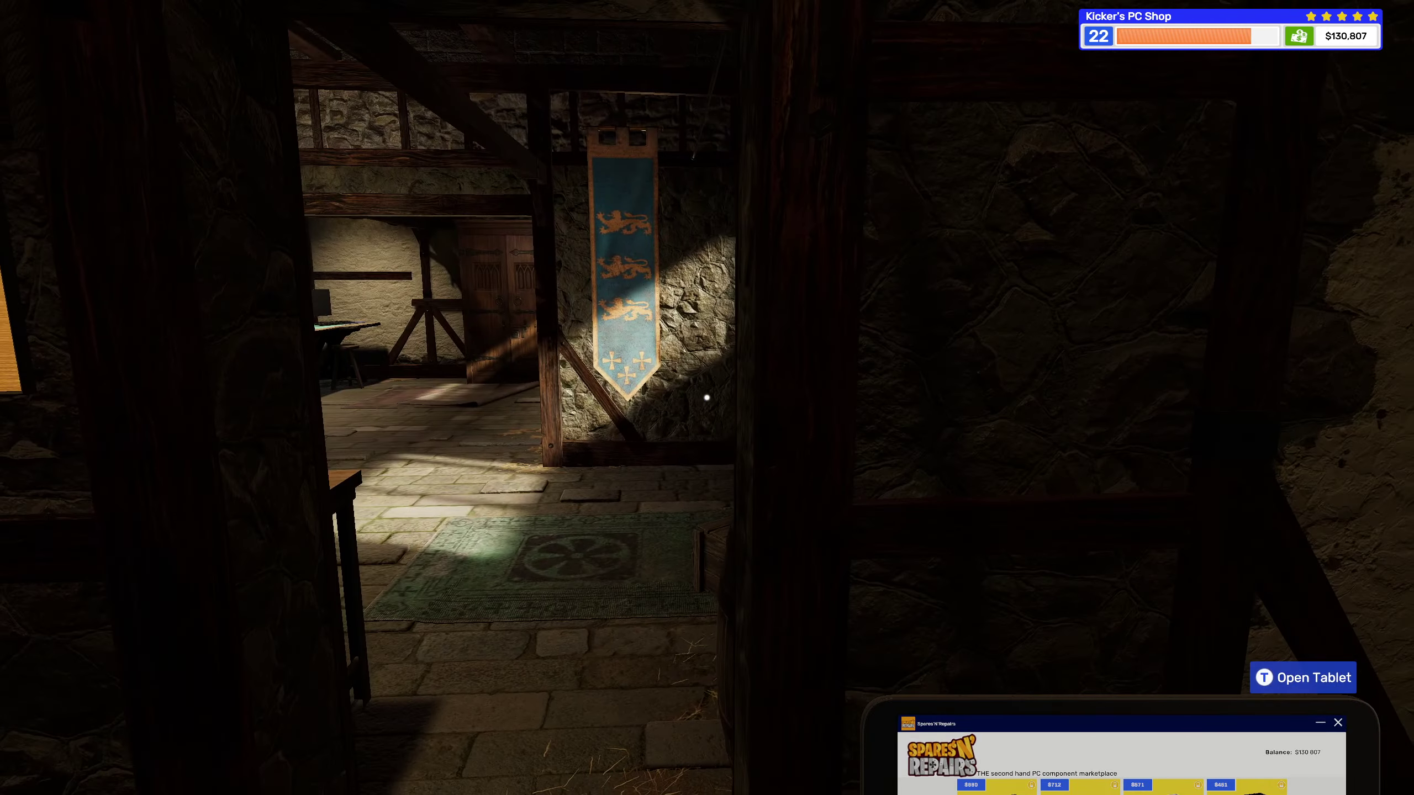
key(s)
key(w)
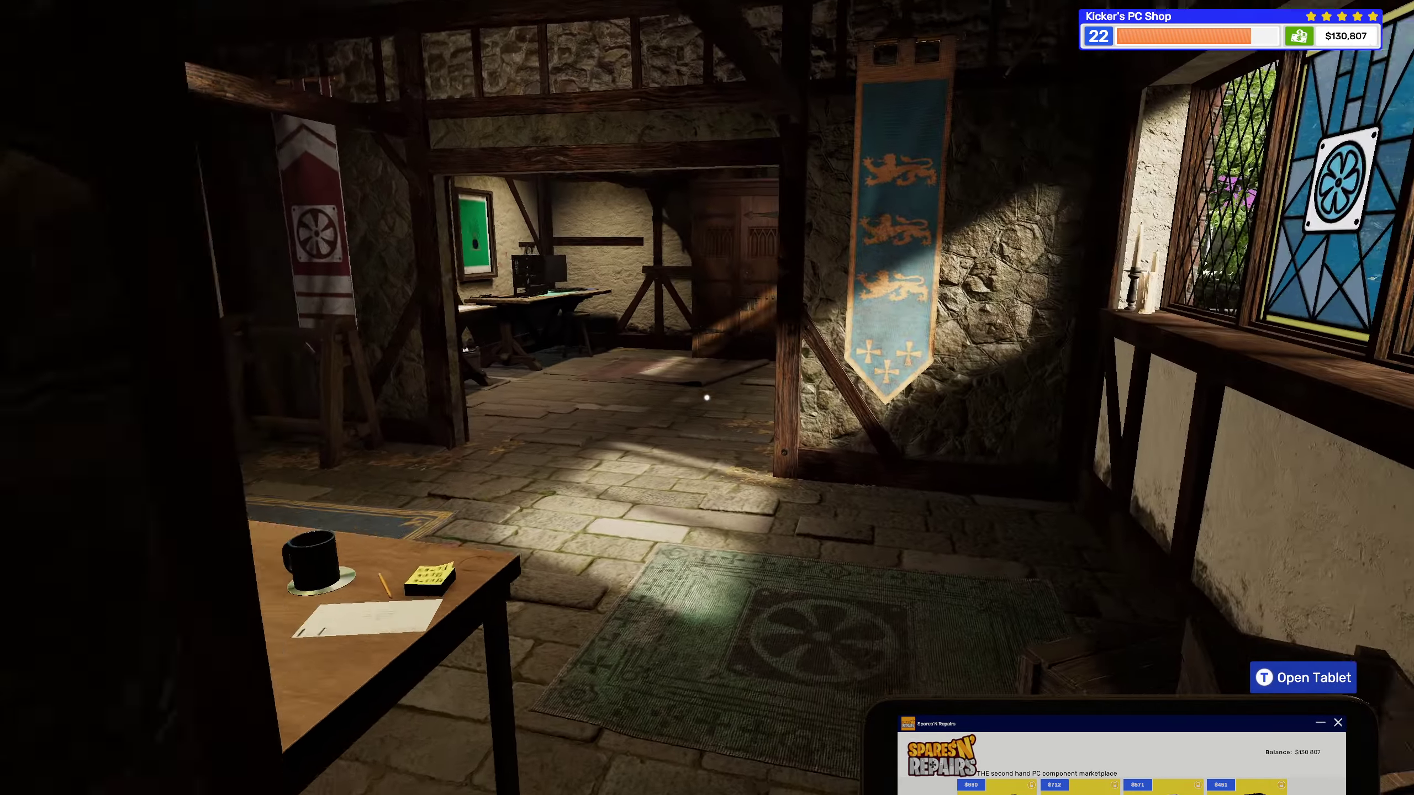